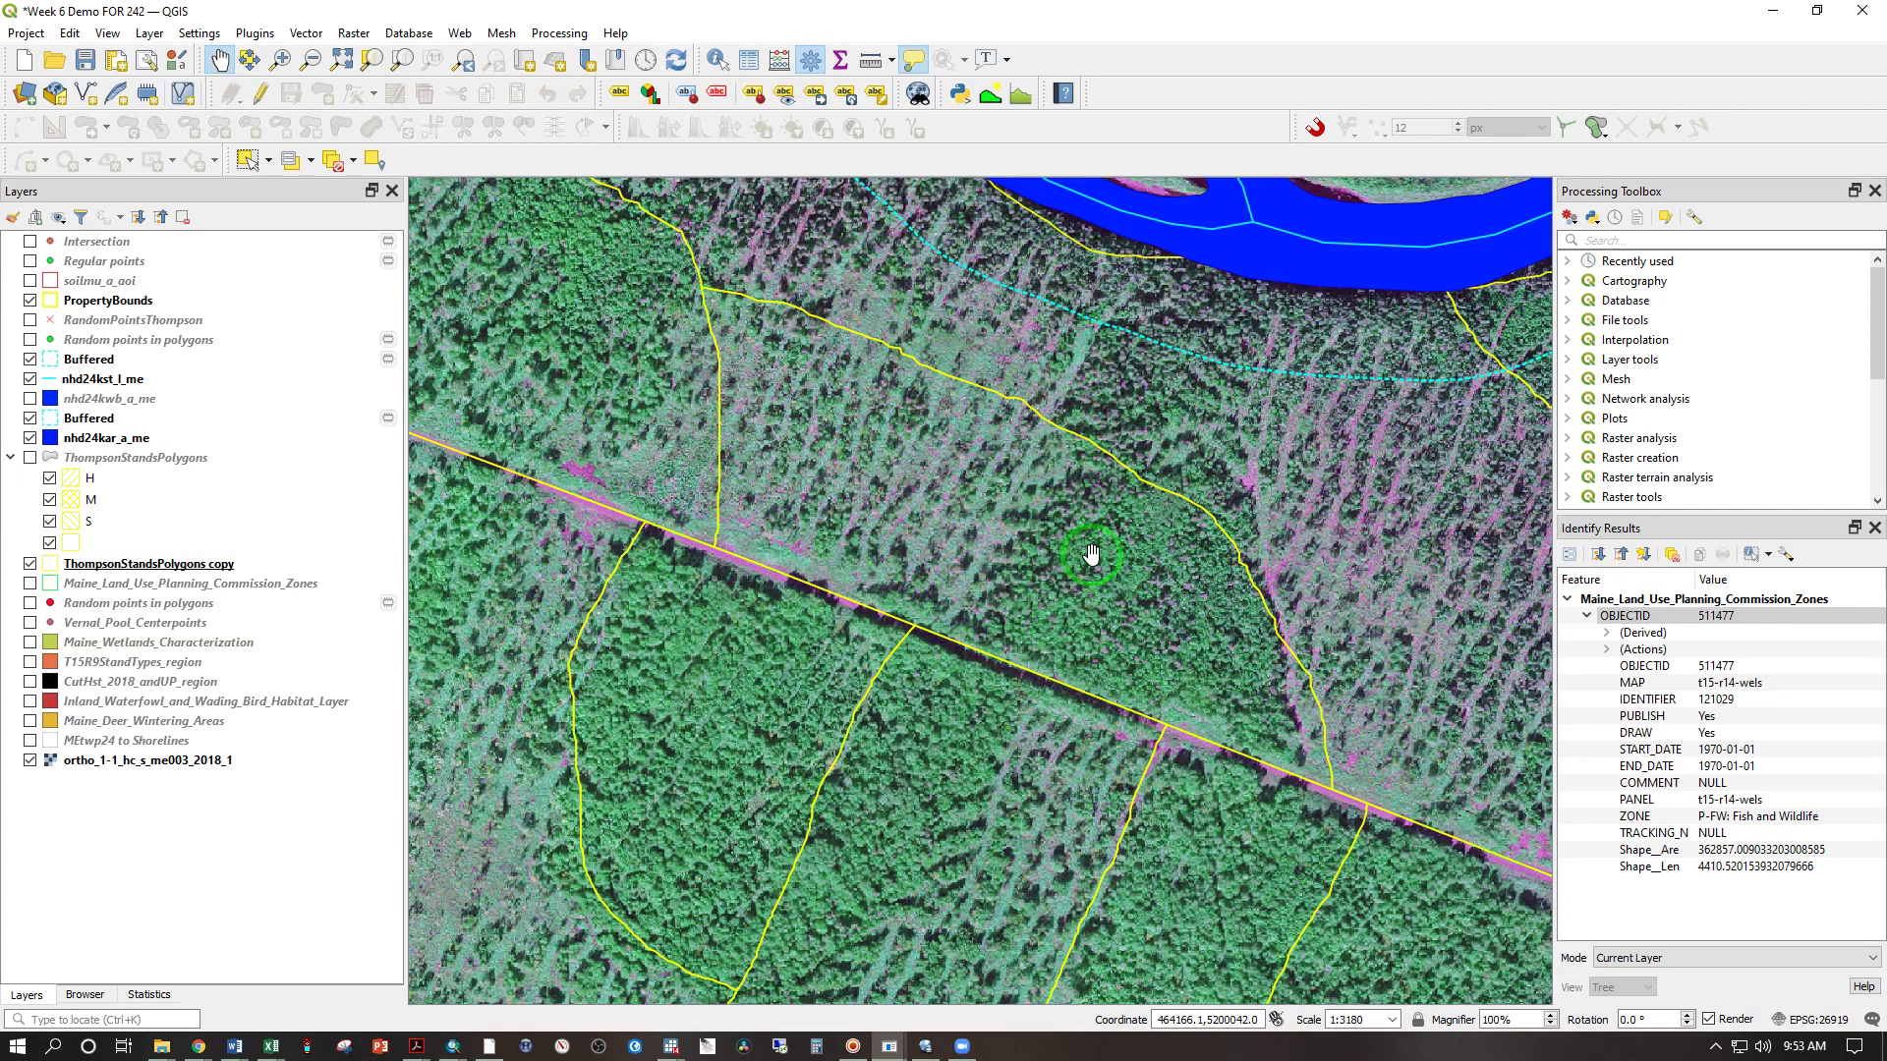
Export the ThompsonStandsPolygons copy layer to the Week 6 folder as ESRI Shapefile NewStandsThompson.shp, using EPSG:26919 and adding it to the map
click(246, 566)
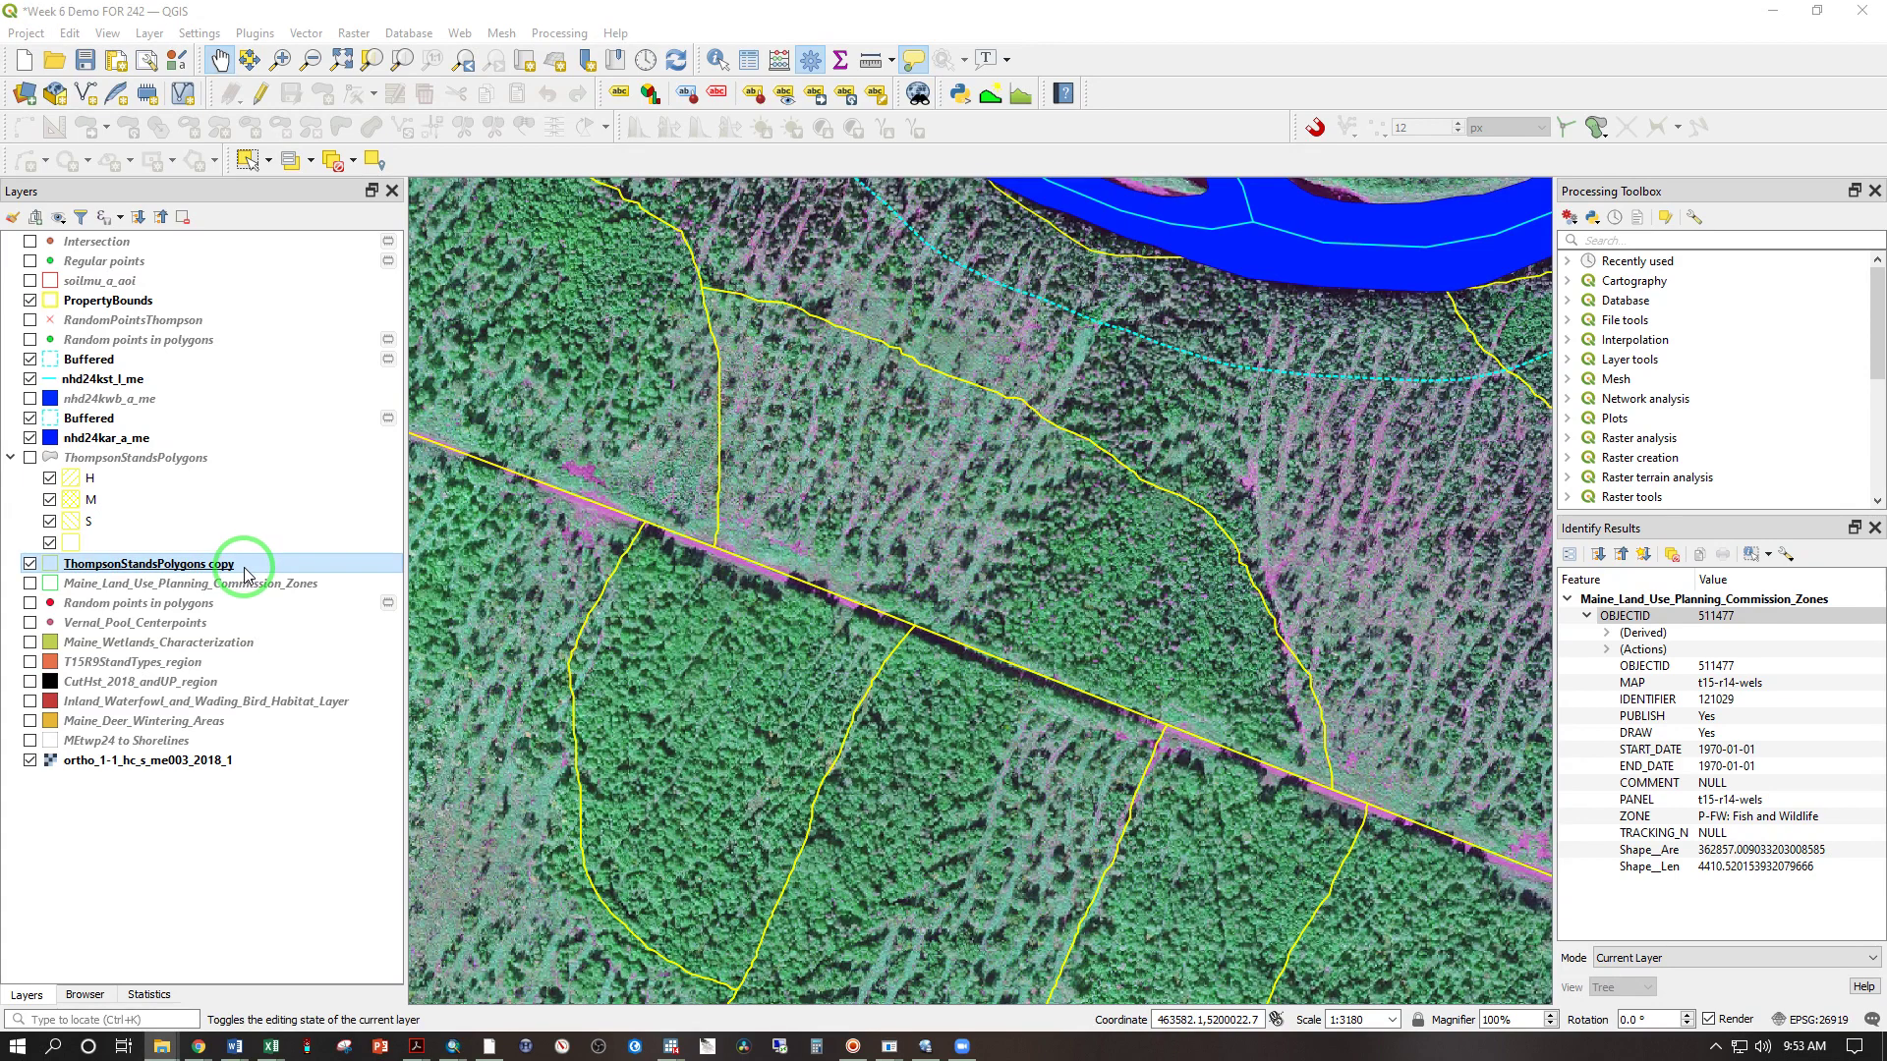
right_click(145, 566)
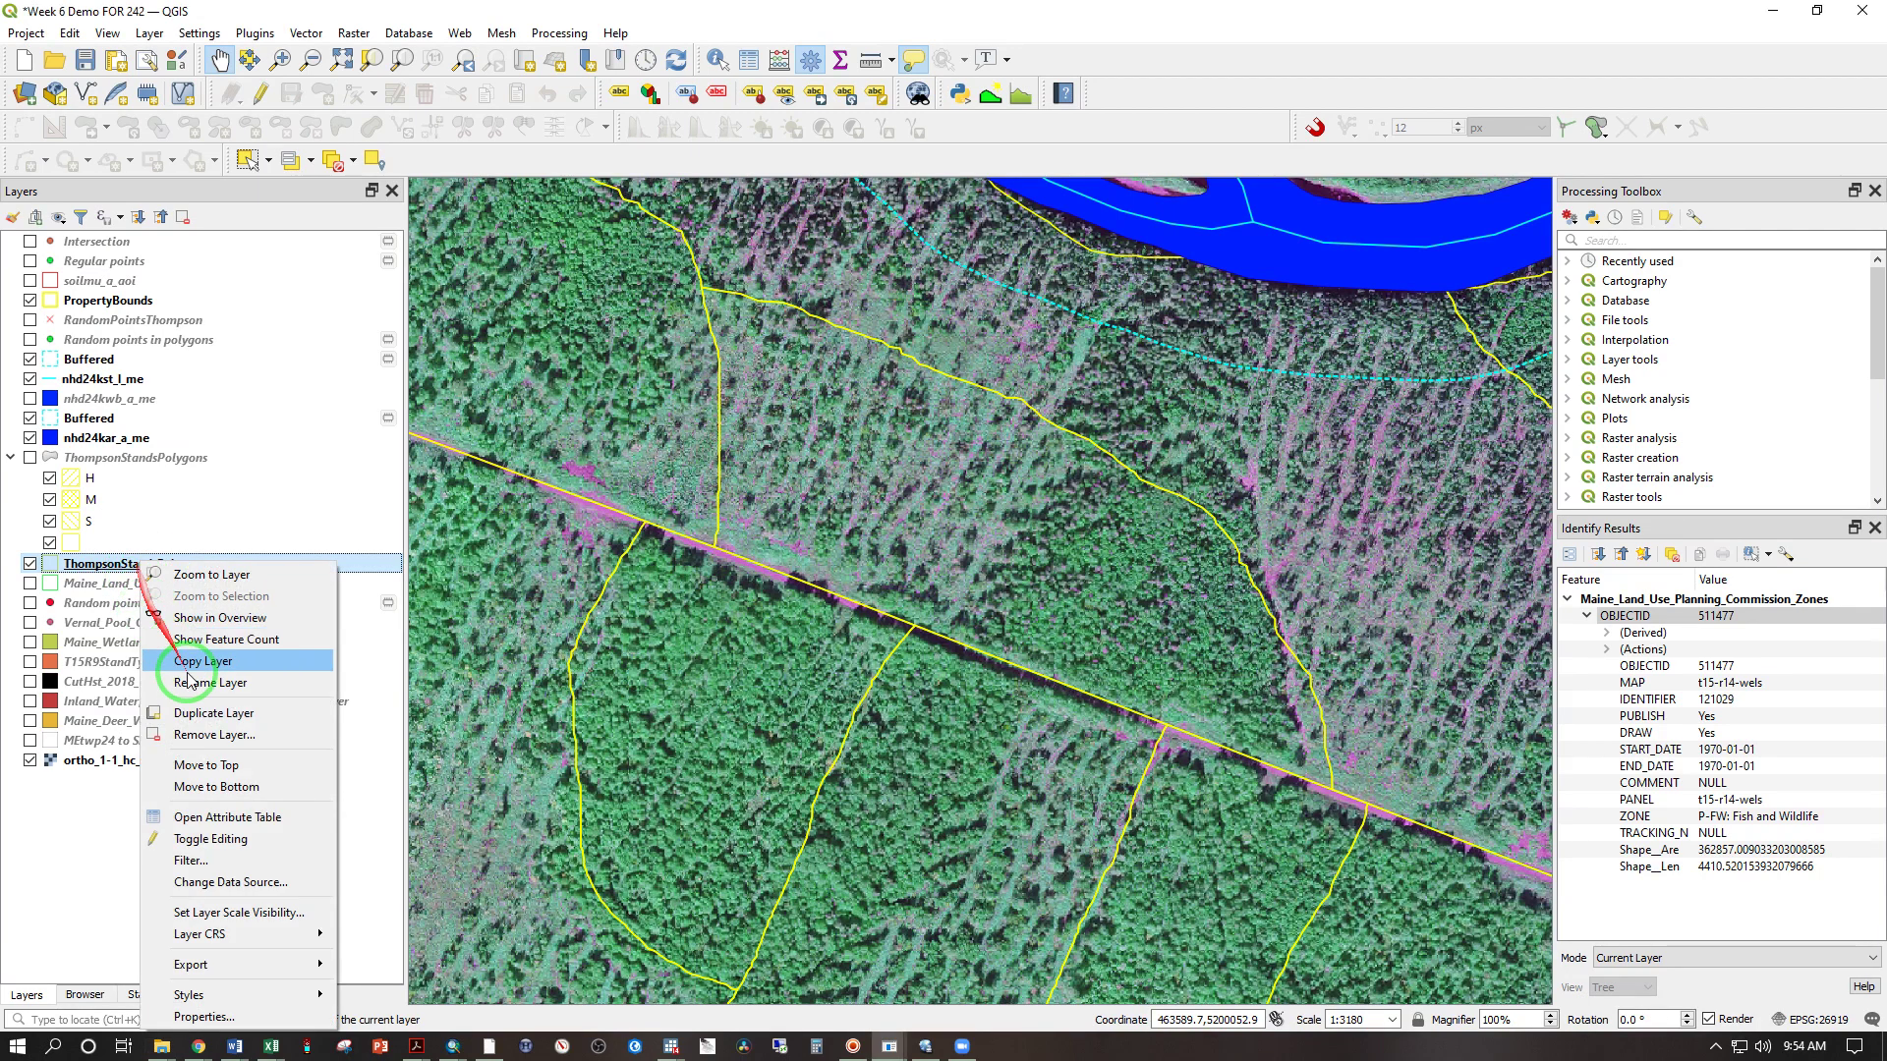
click(200, 725)
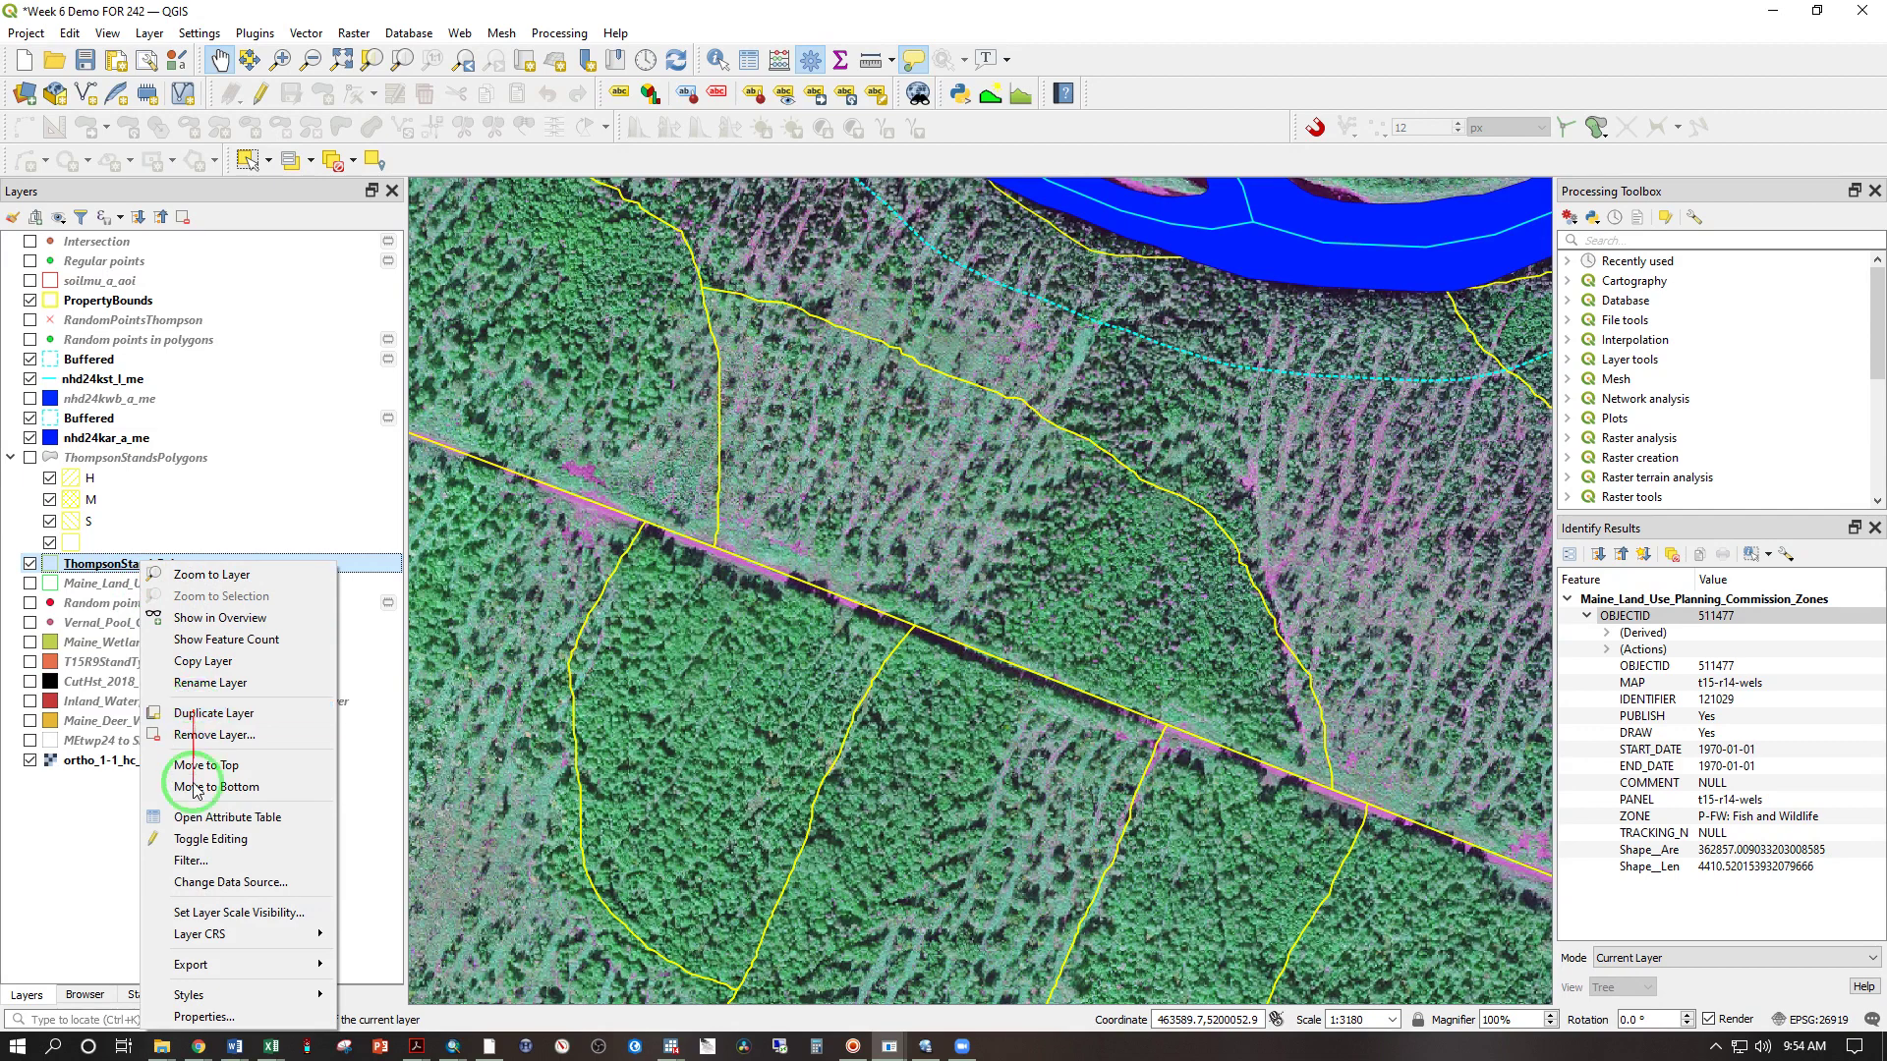
mouse_move(192, 963)
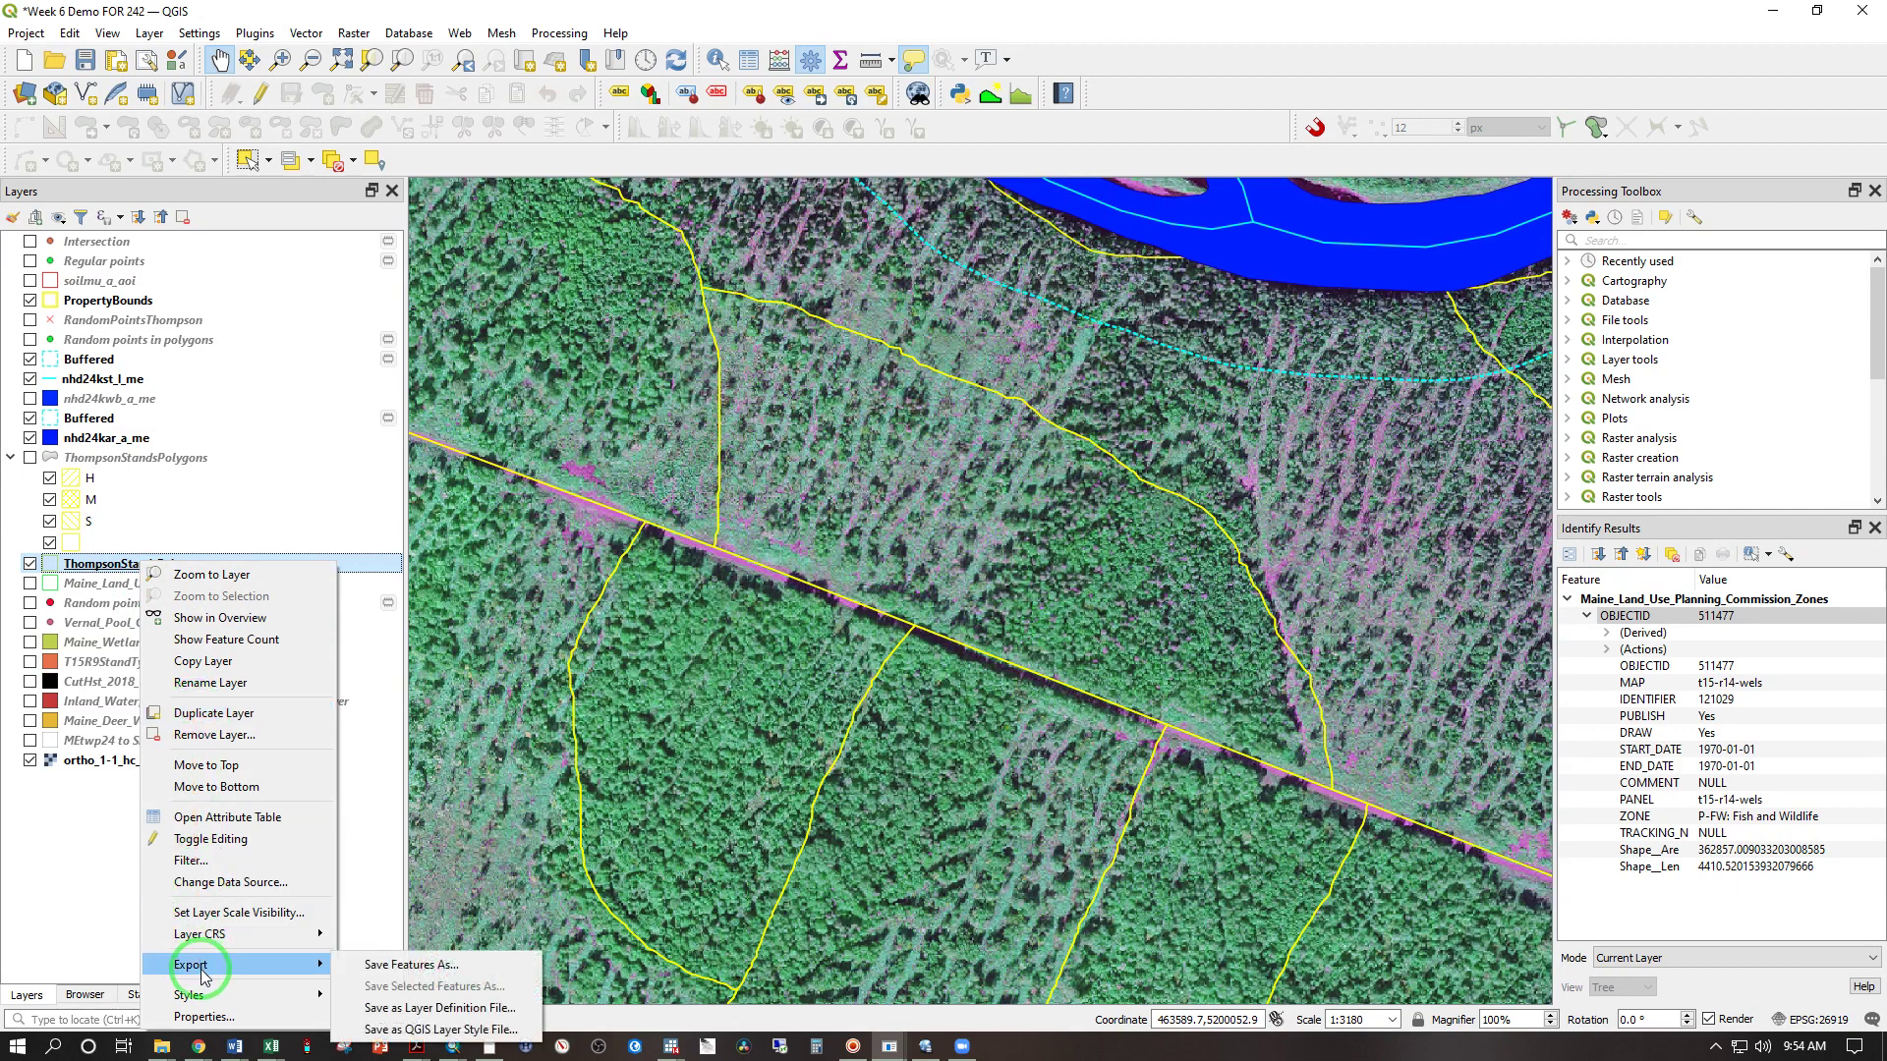
click(366, 964)
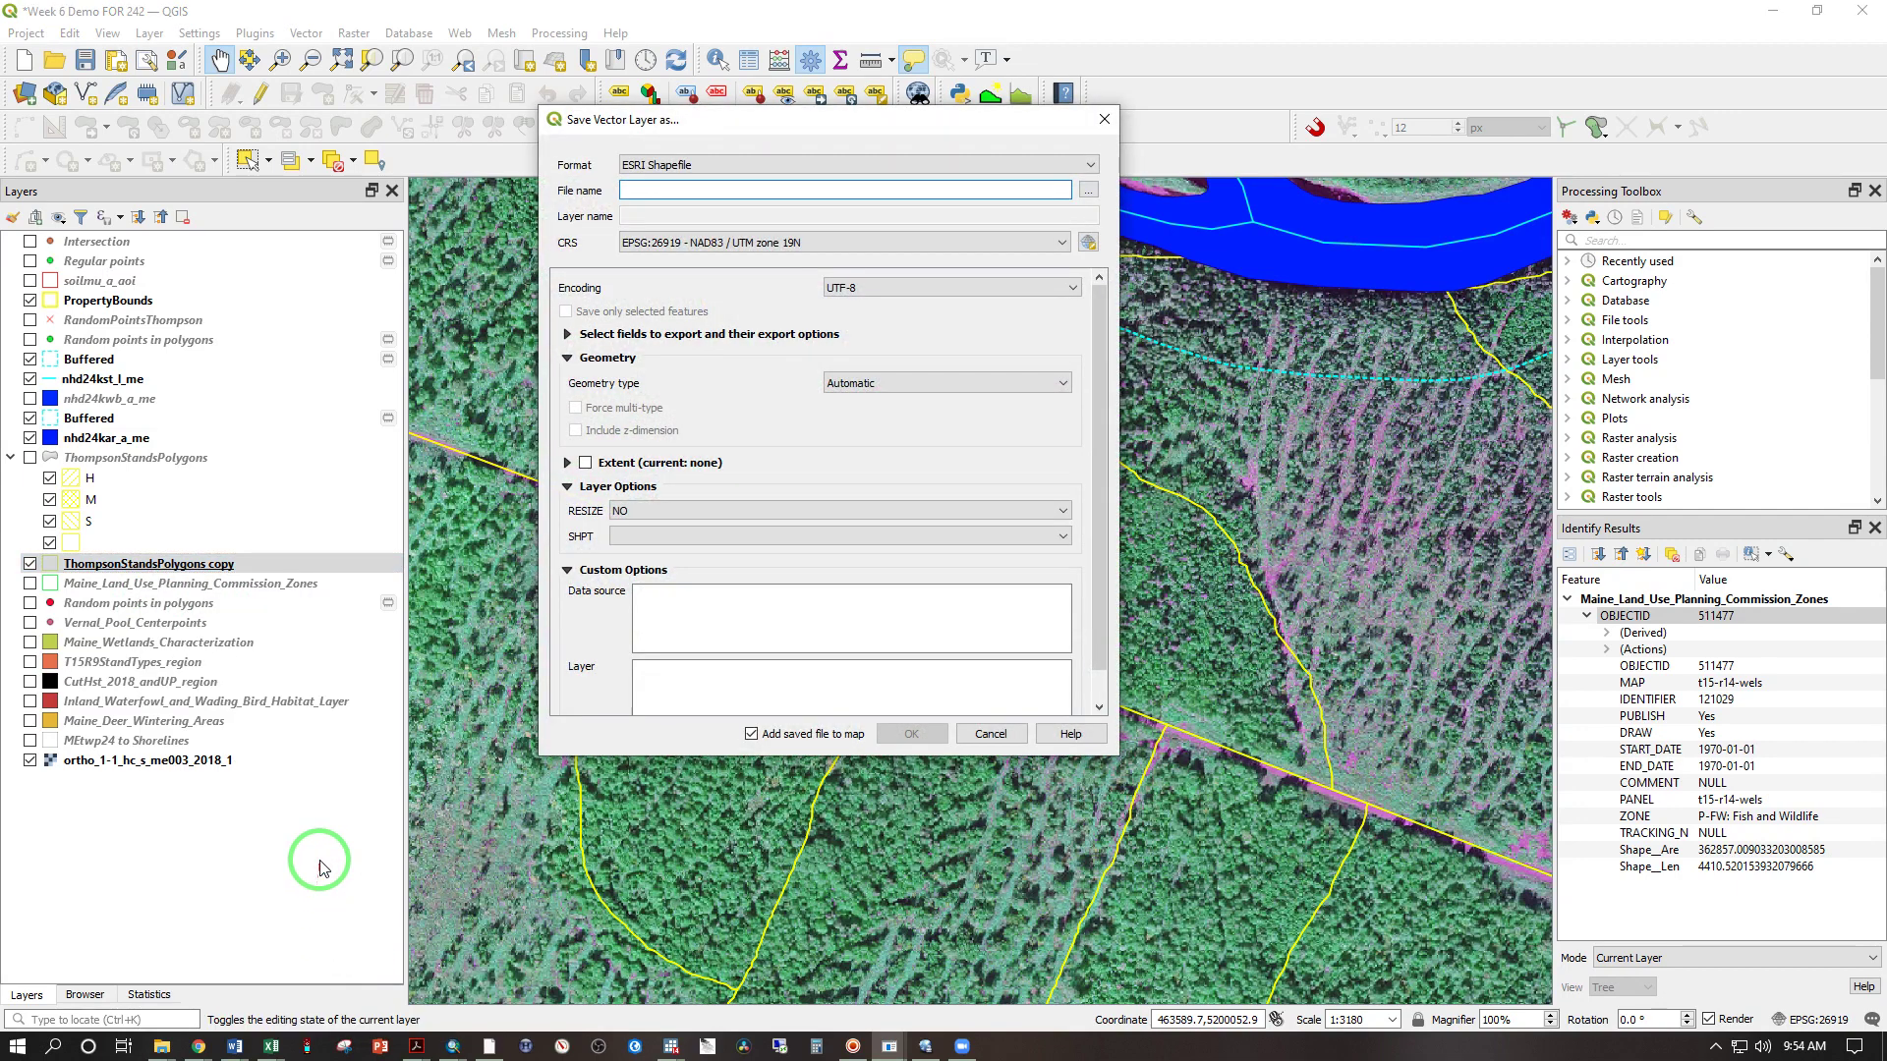
click(1091, 196)
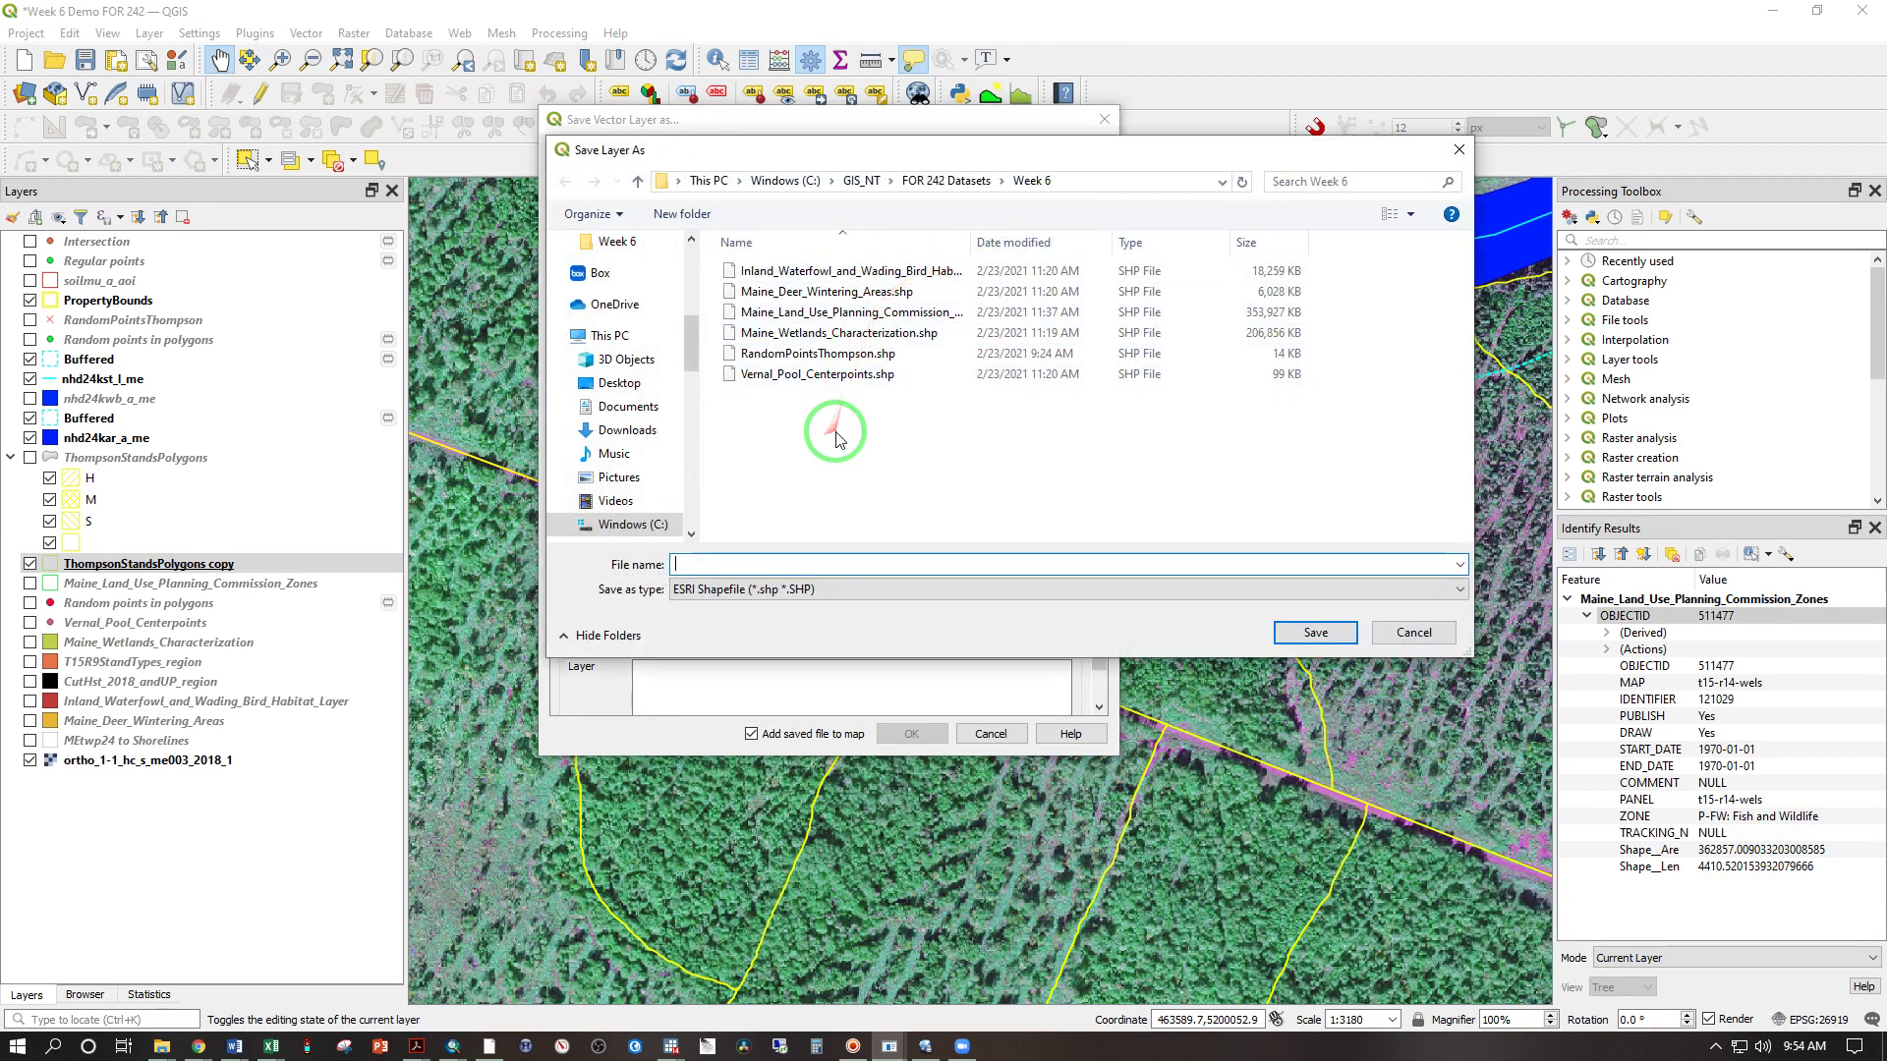
text(NewStandsThompson.)
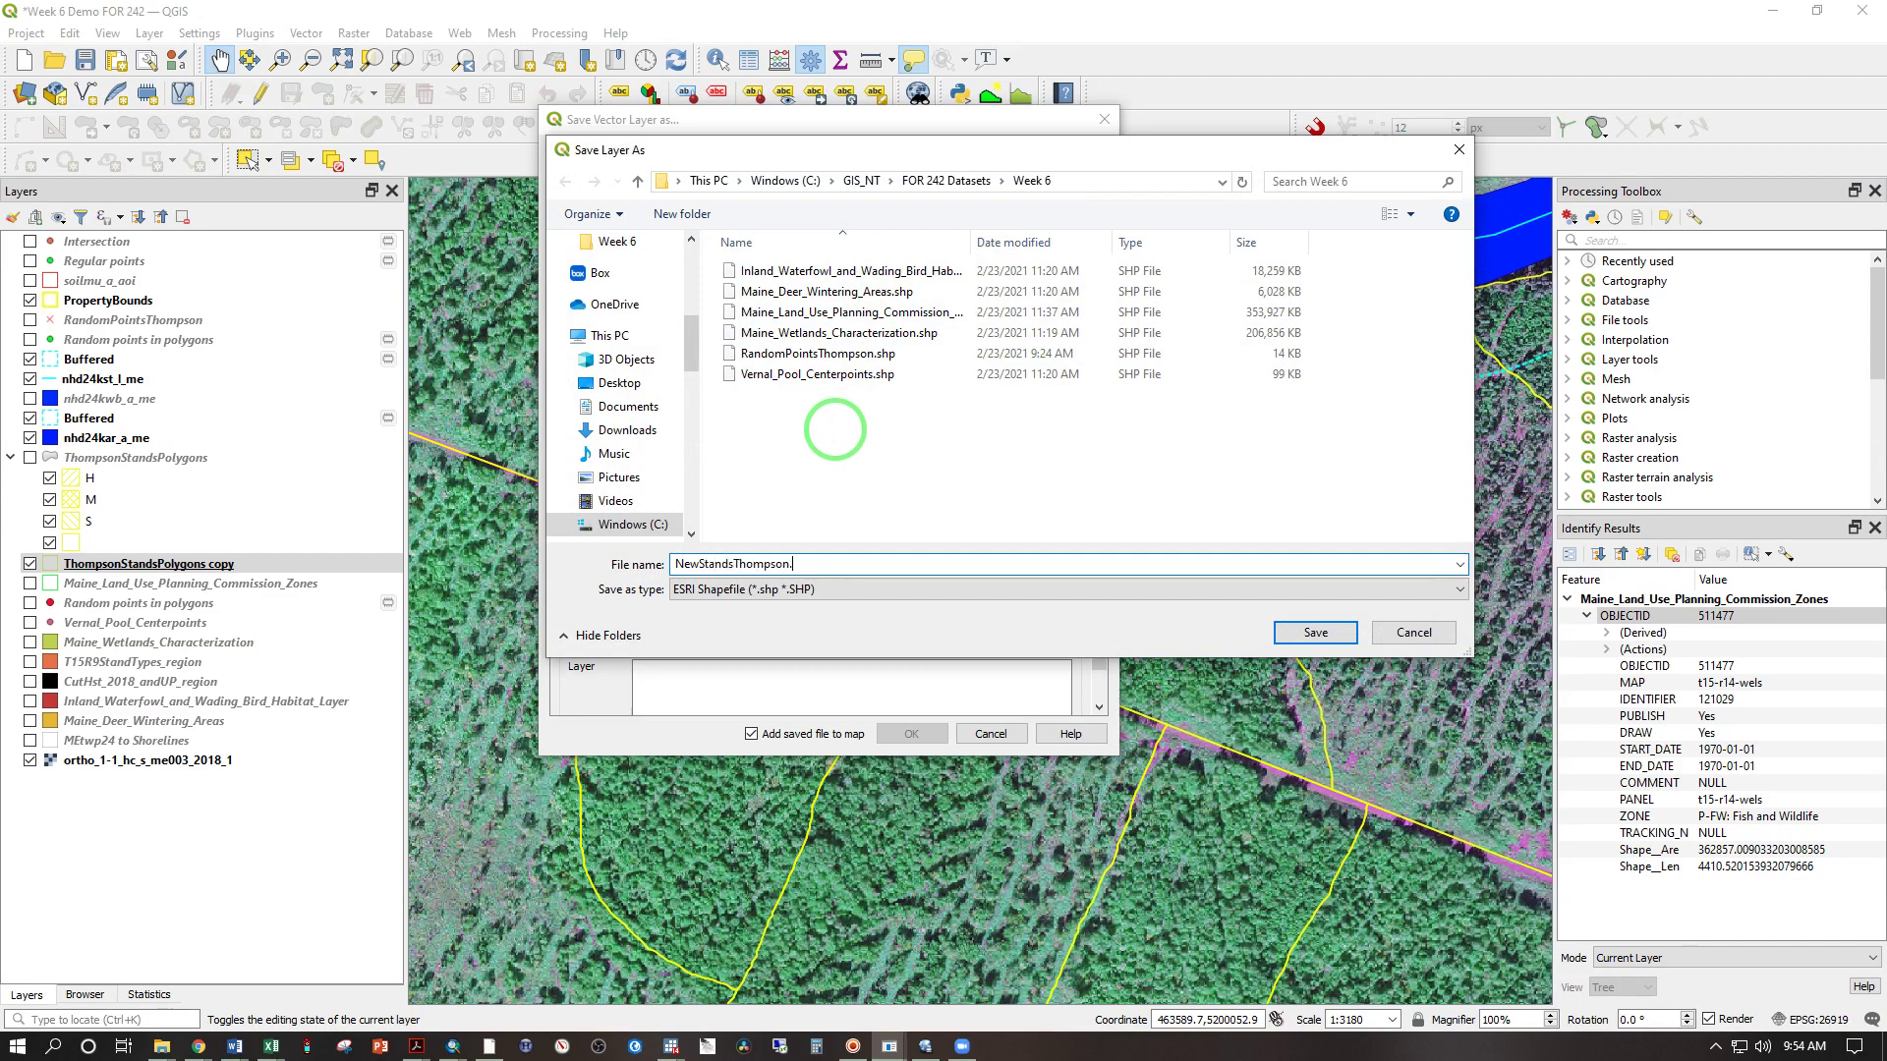
text(shp)
key(Return)
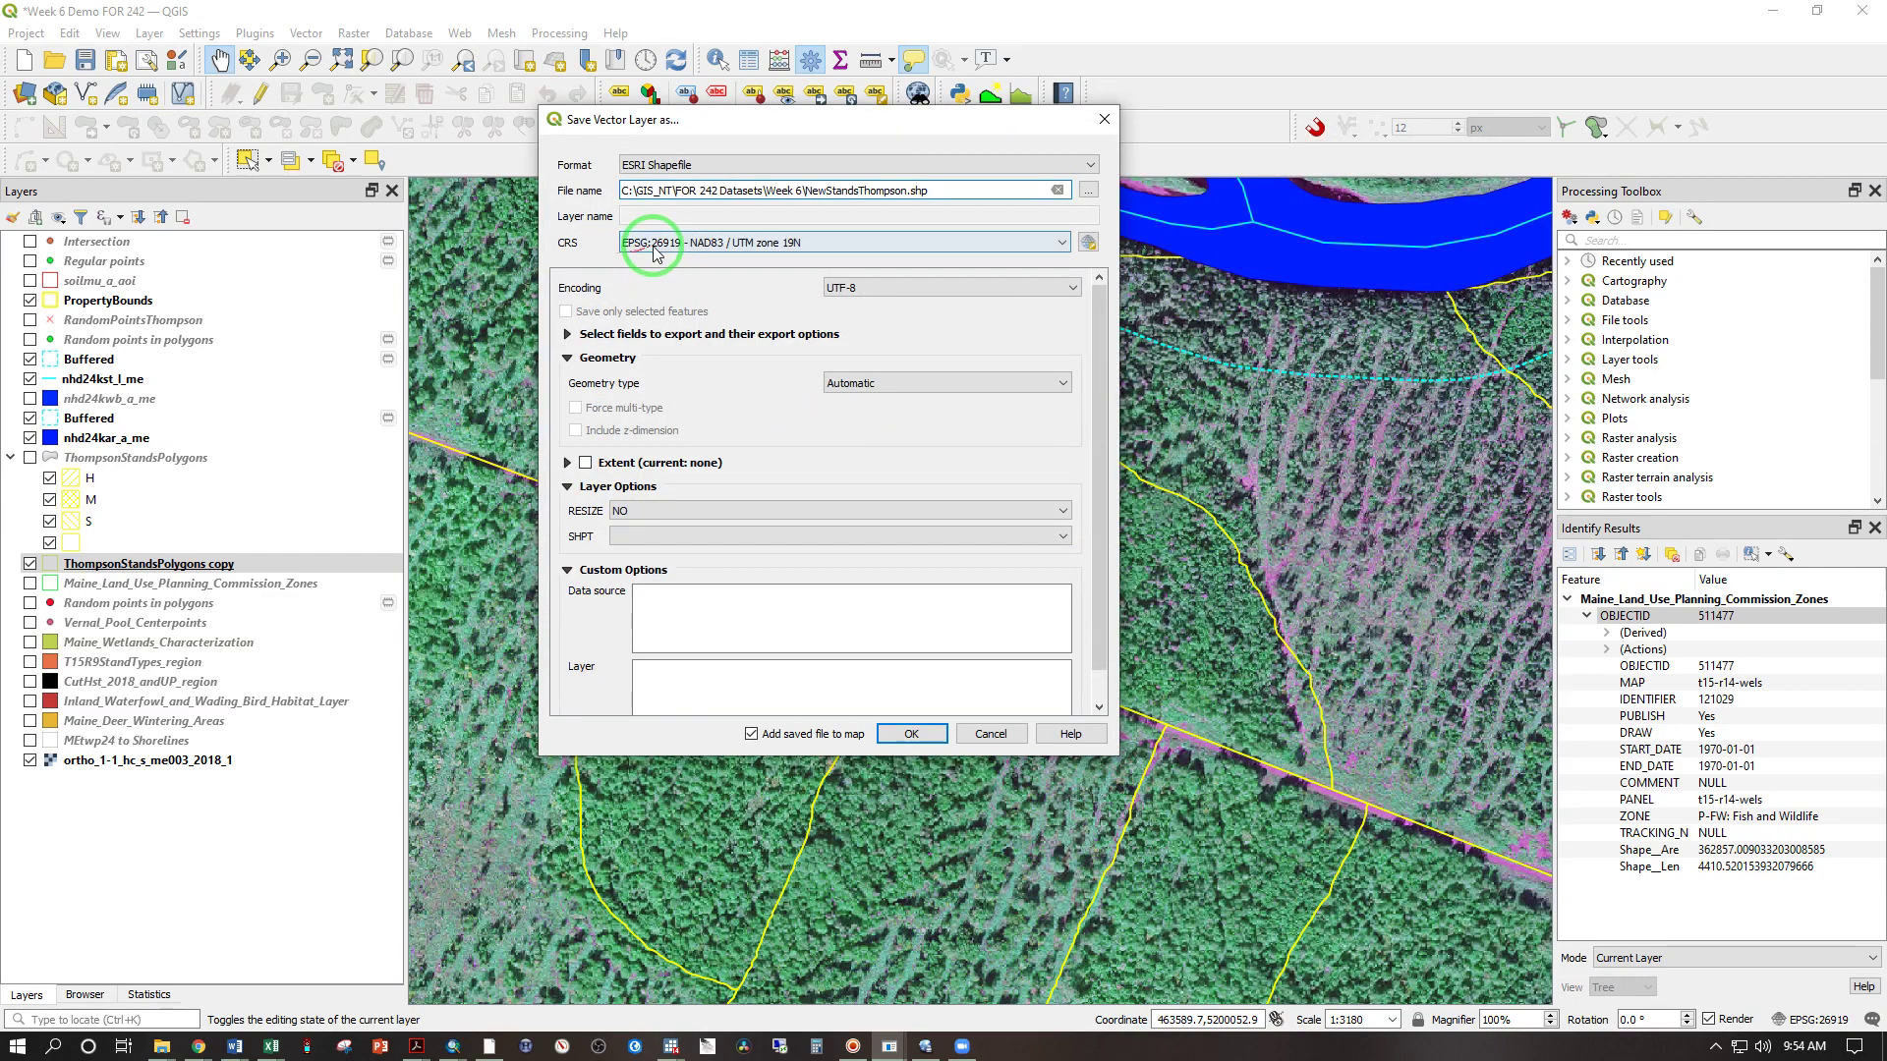
mouse_move(650, 249)
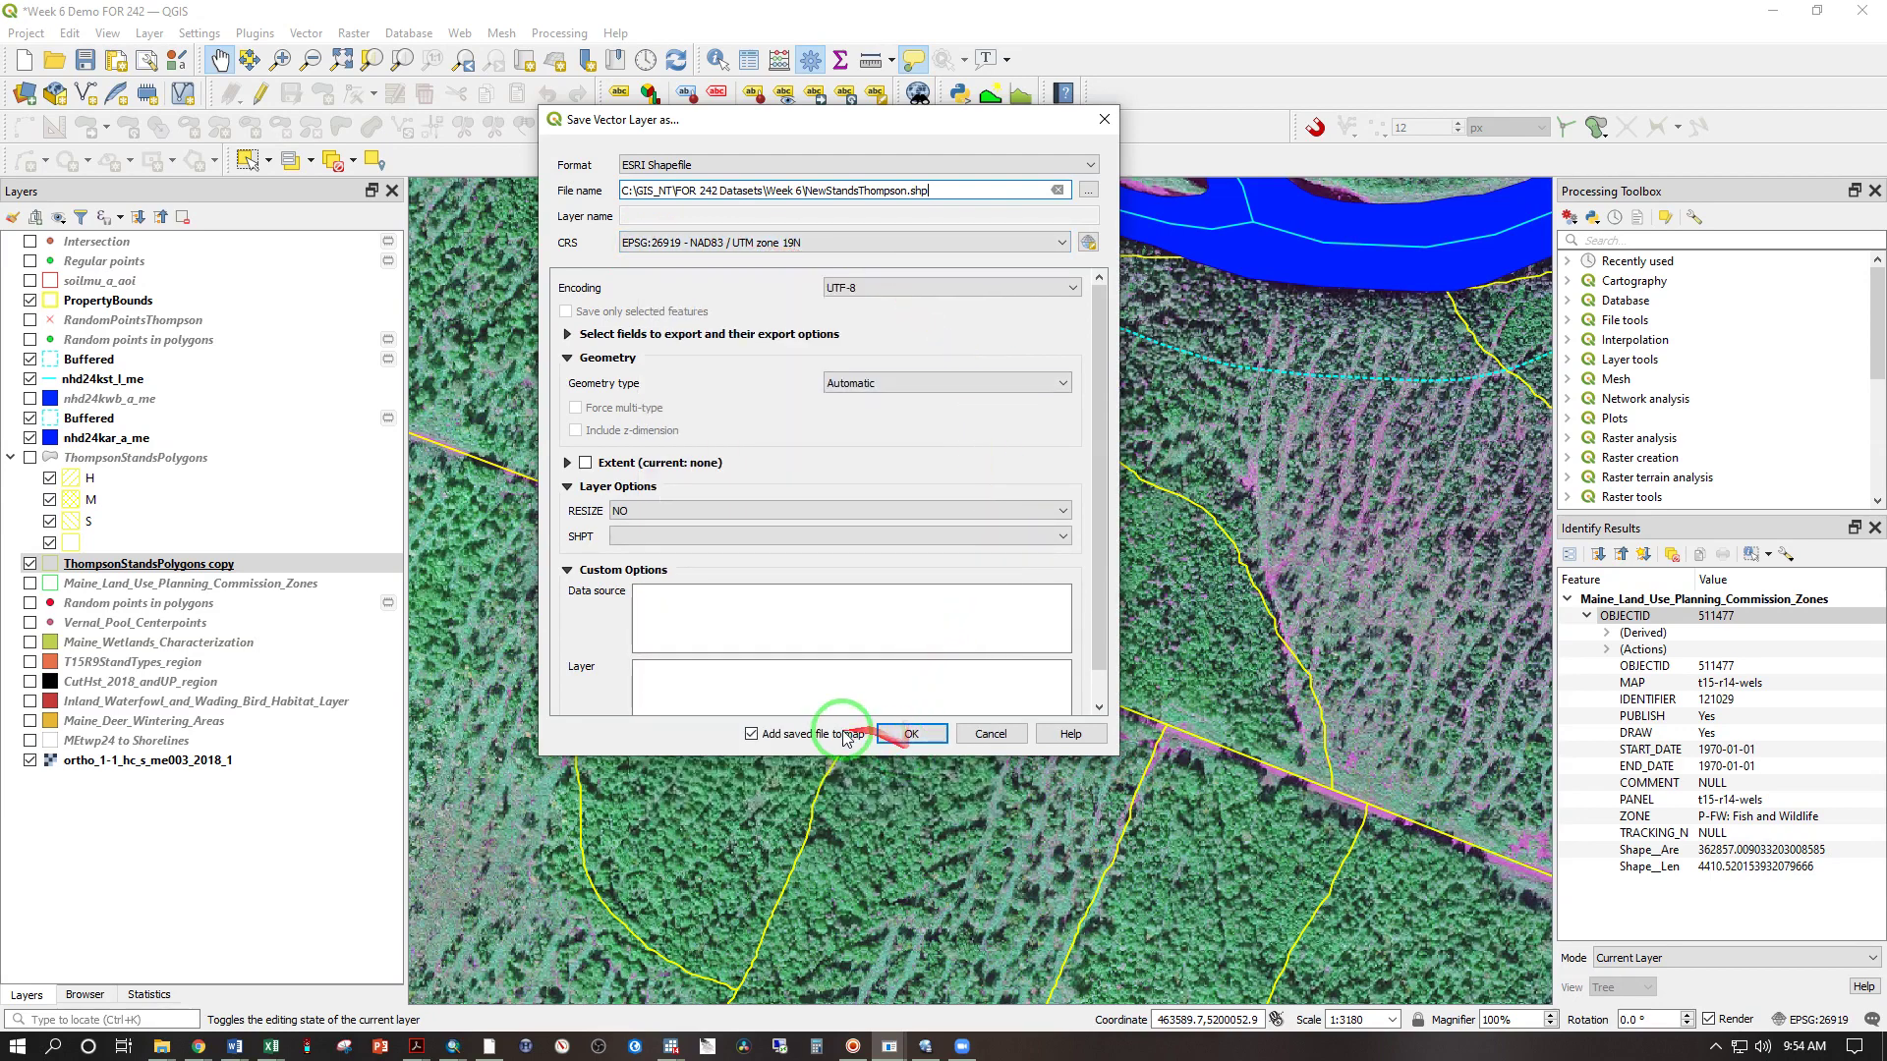
click(911, 735)
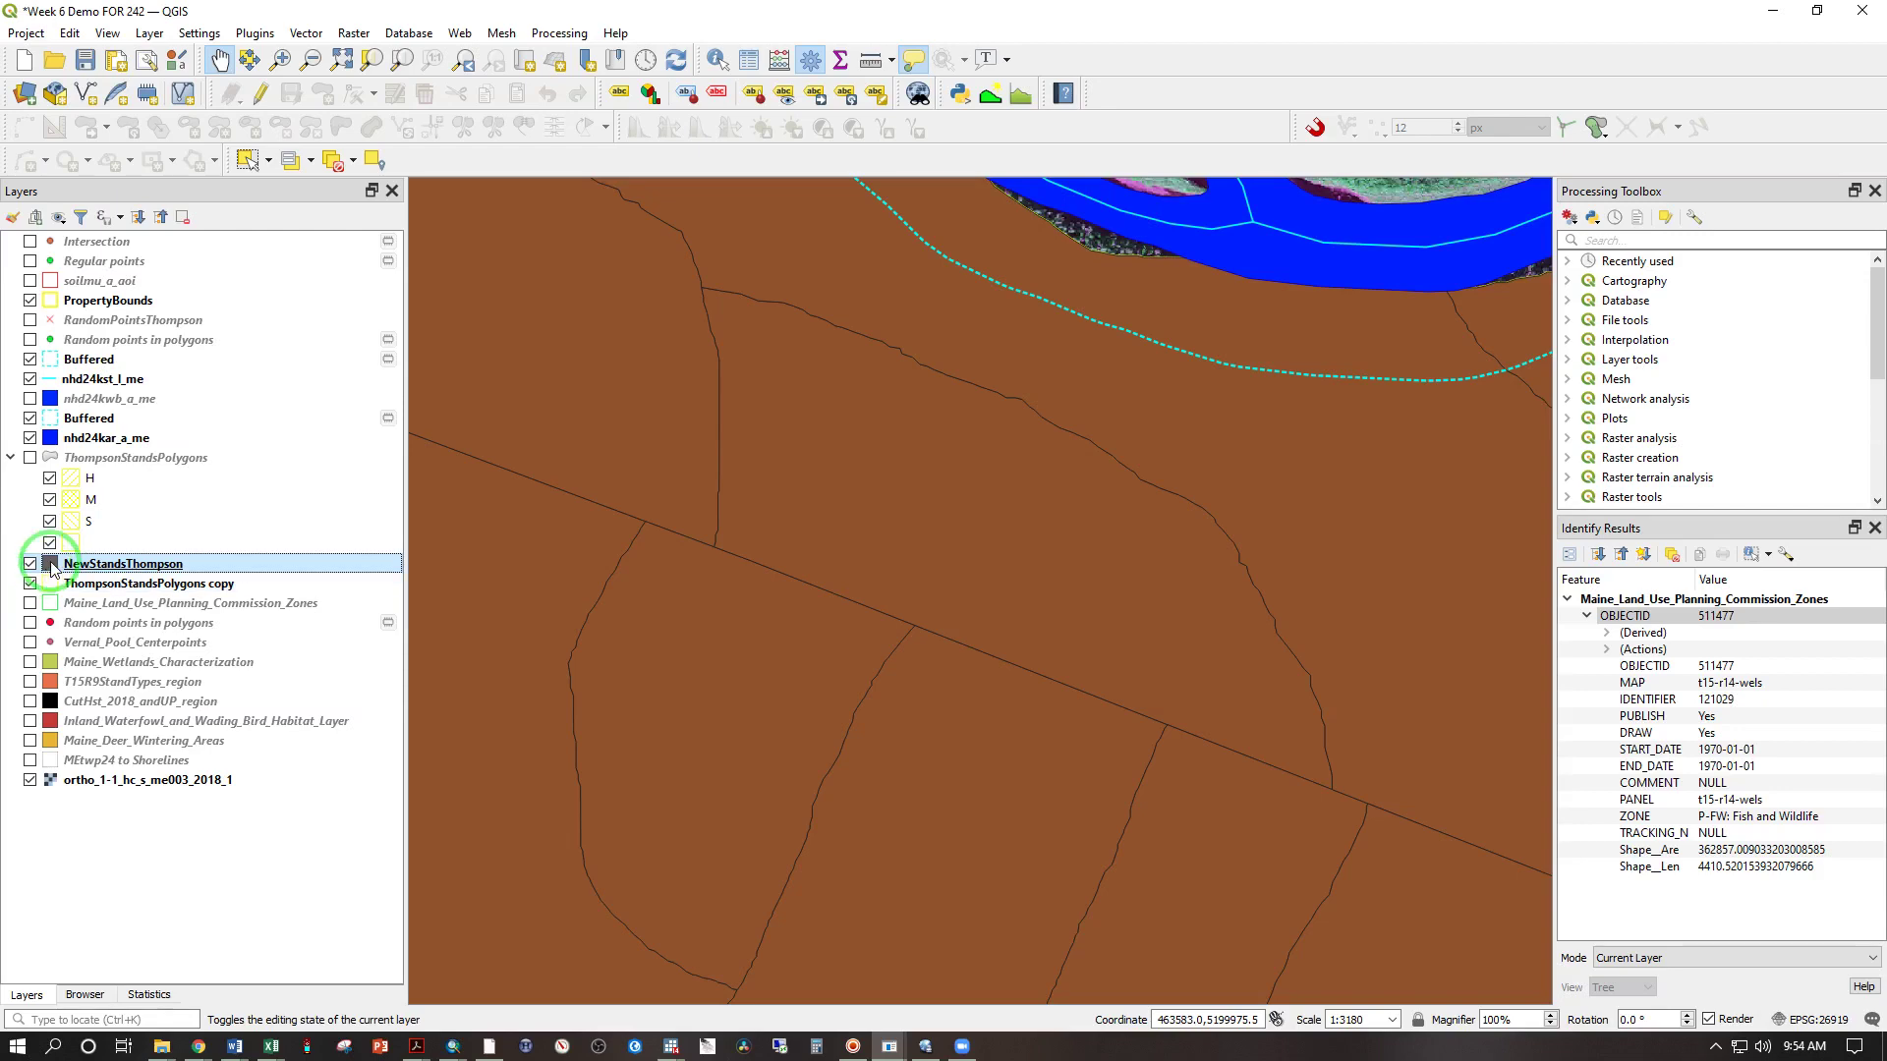
Set the simple fill style of the NewStandsThompson layer to No Brush
double_click(51, 565)
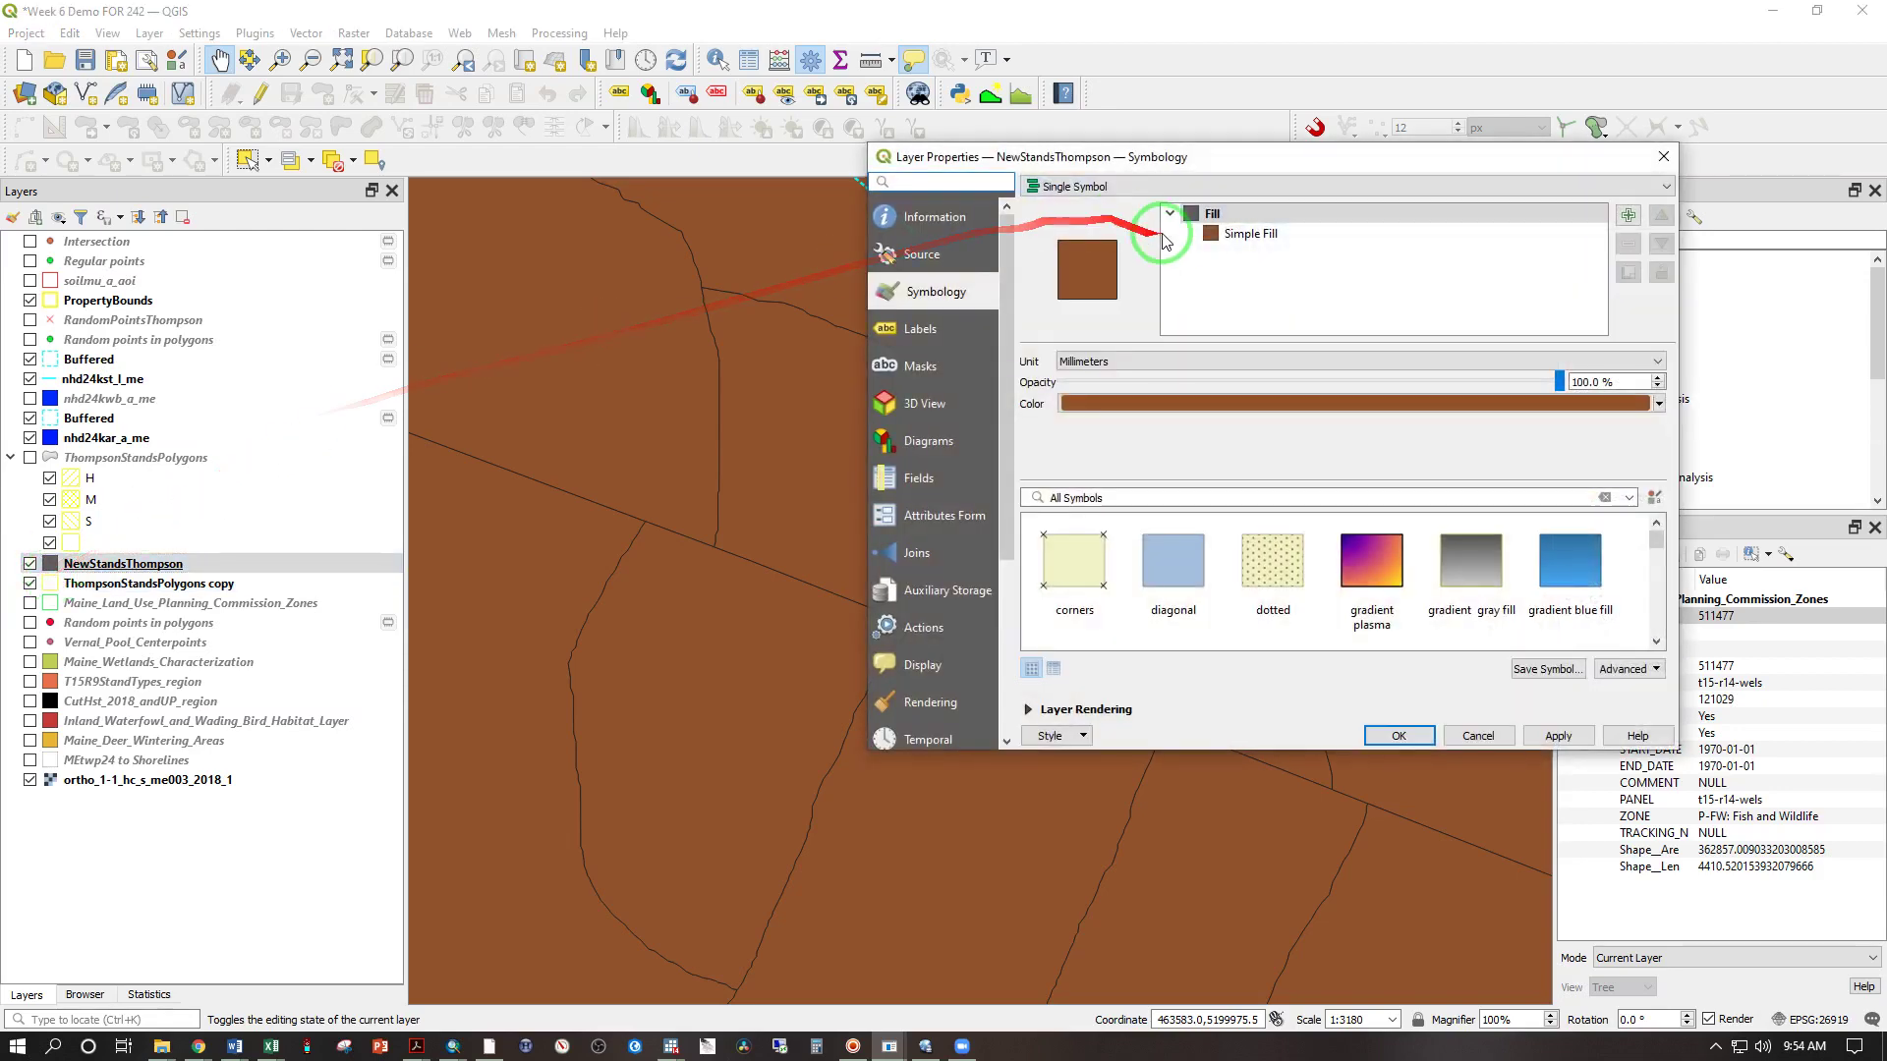
click(1209, 234)
click(1440, 428)
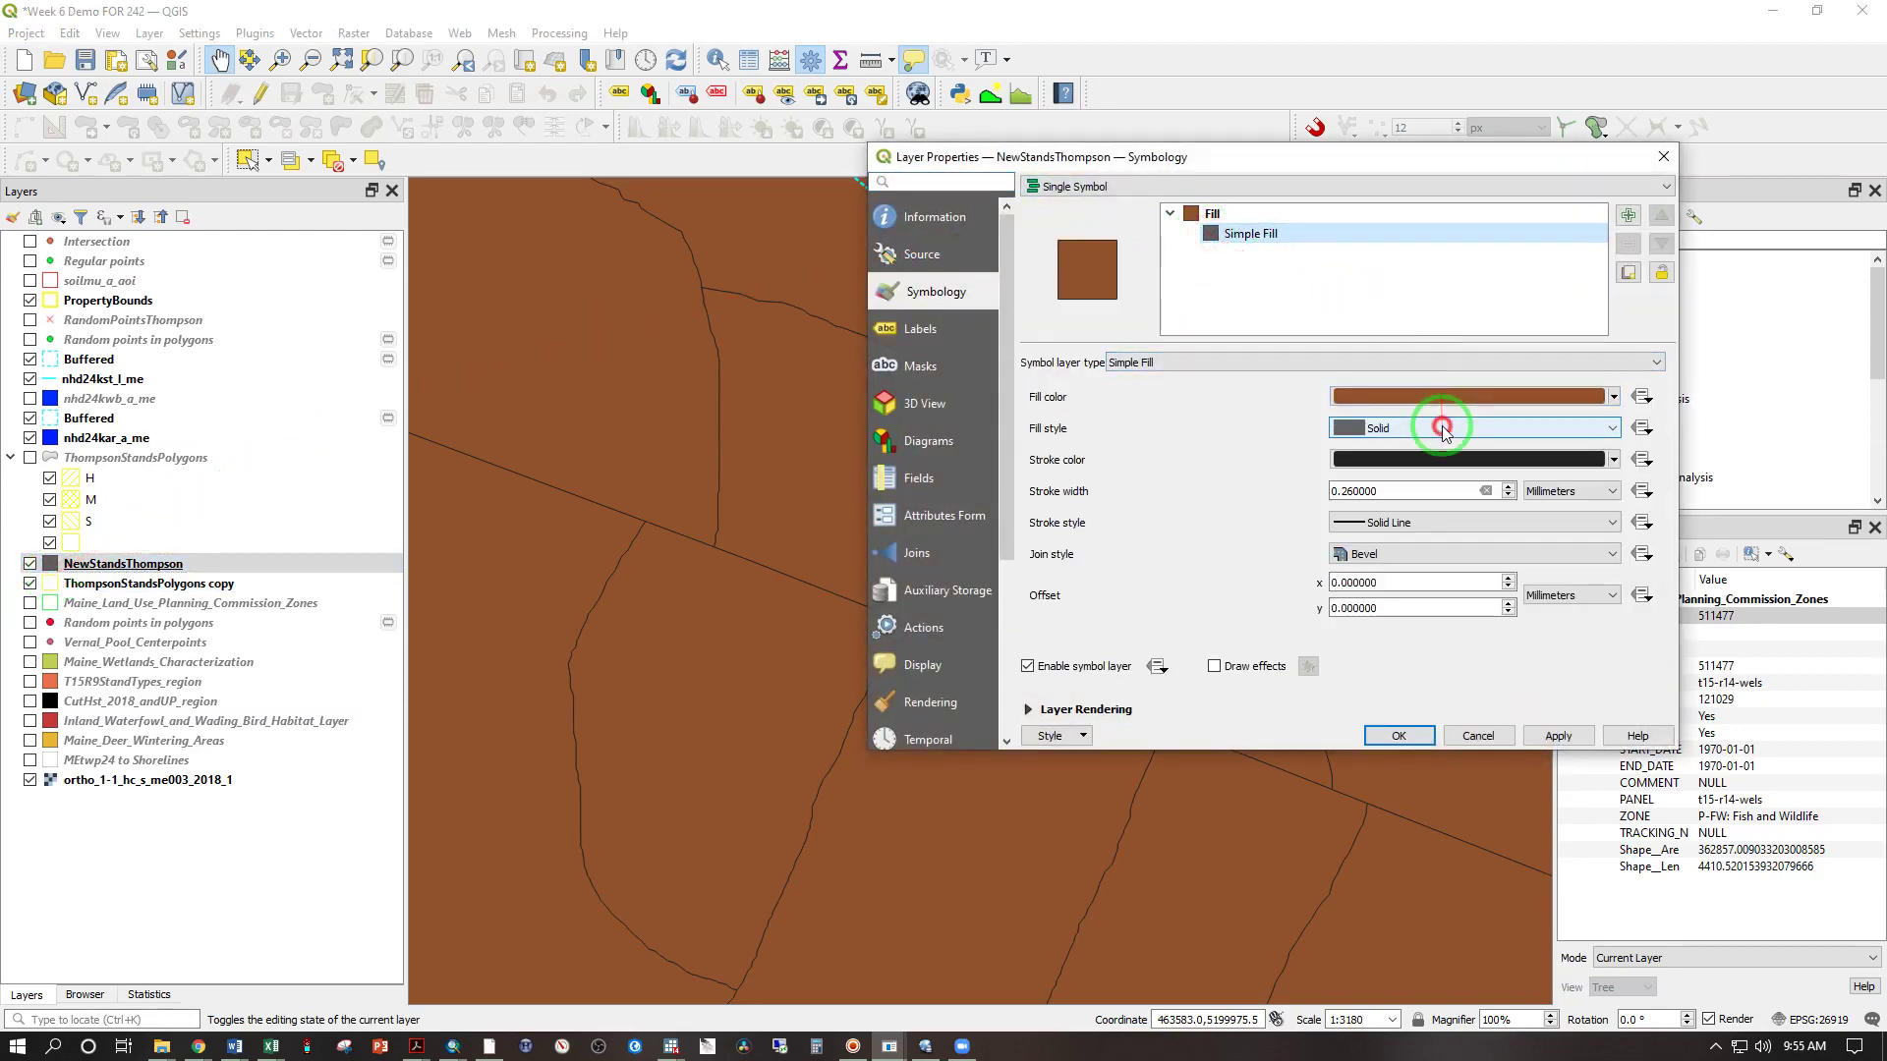
click(1430, 464)
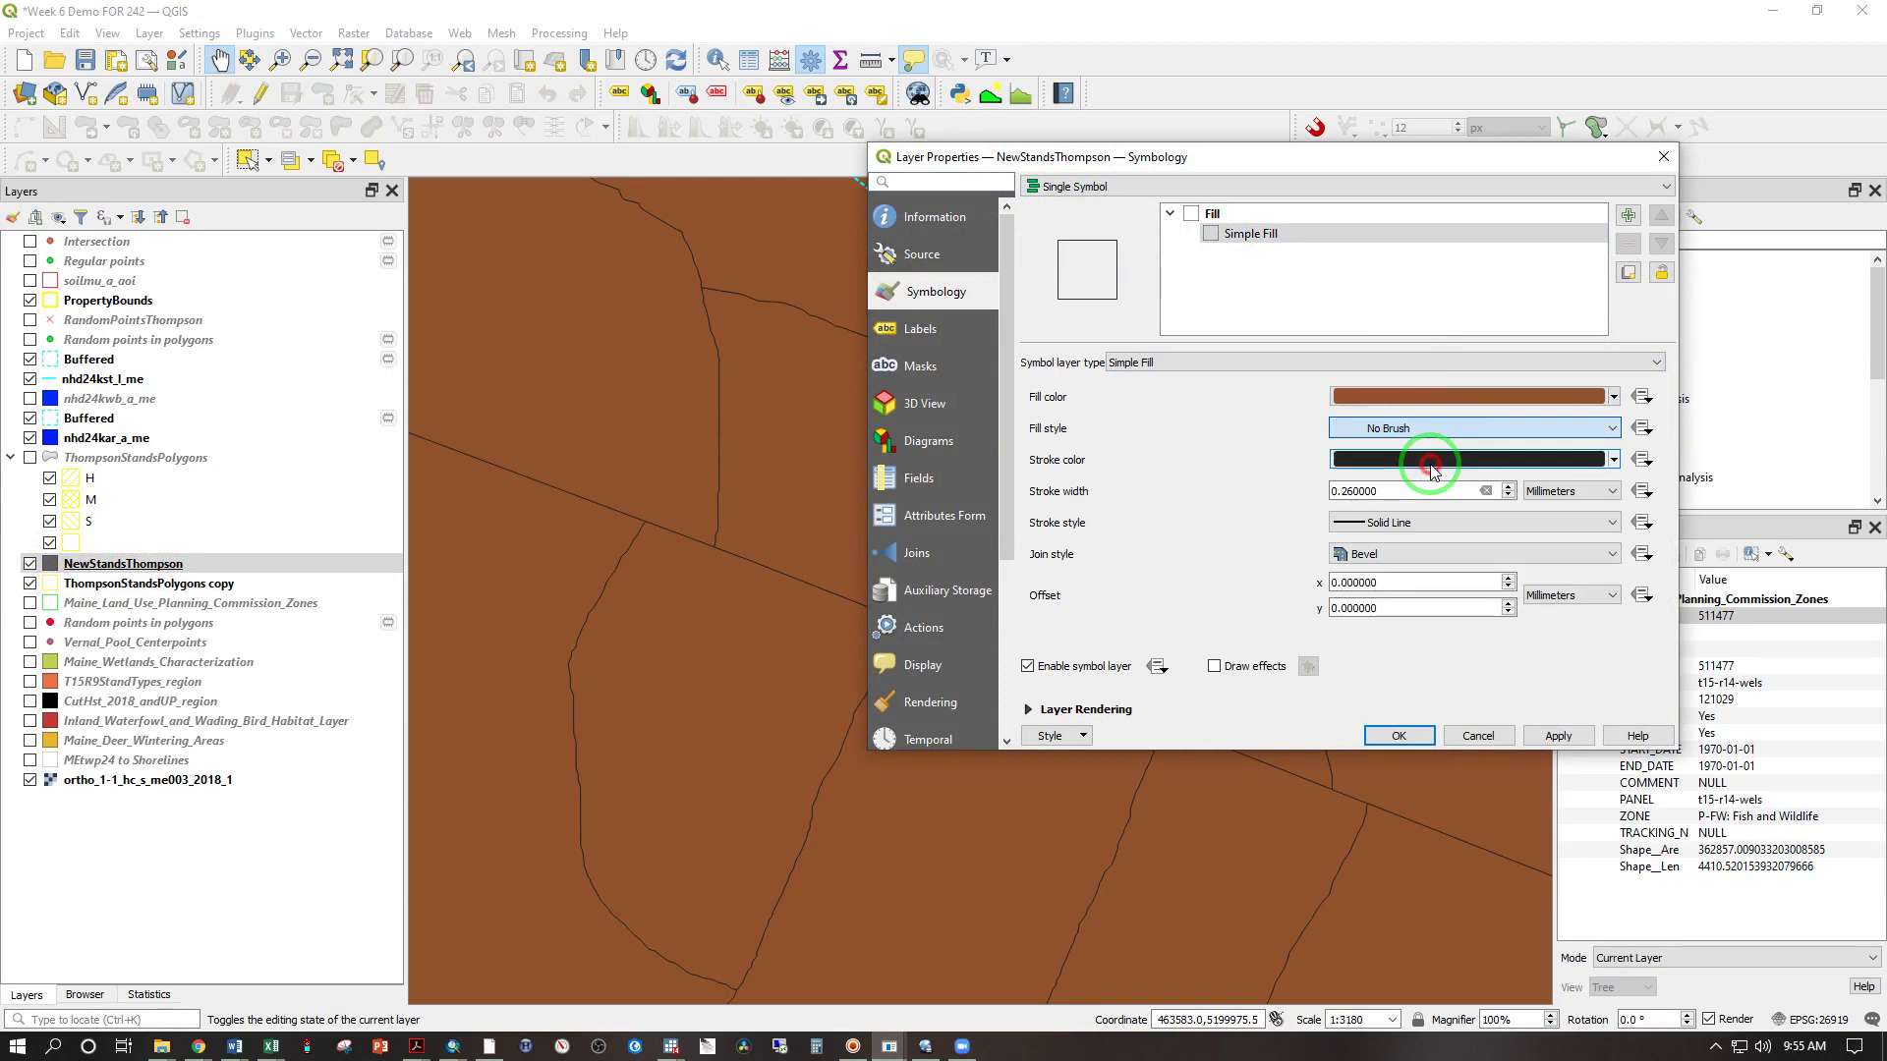
Give the NewStandsThompson polygons a bright red, slightly wider stroke and apply the symbology
click(1613, 460)
click(1481, 611)
drag(1484, 613, 1558, 602)
click(1565, 642)
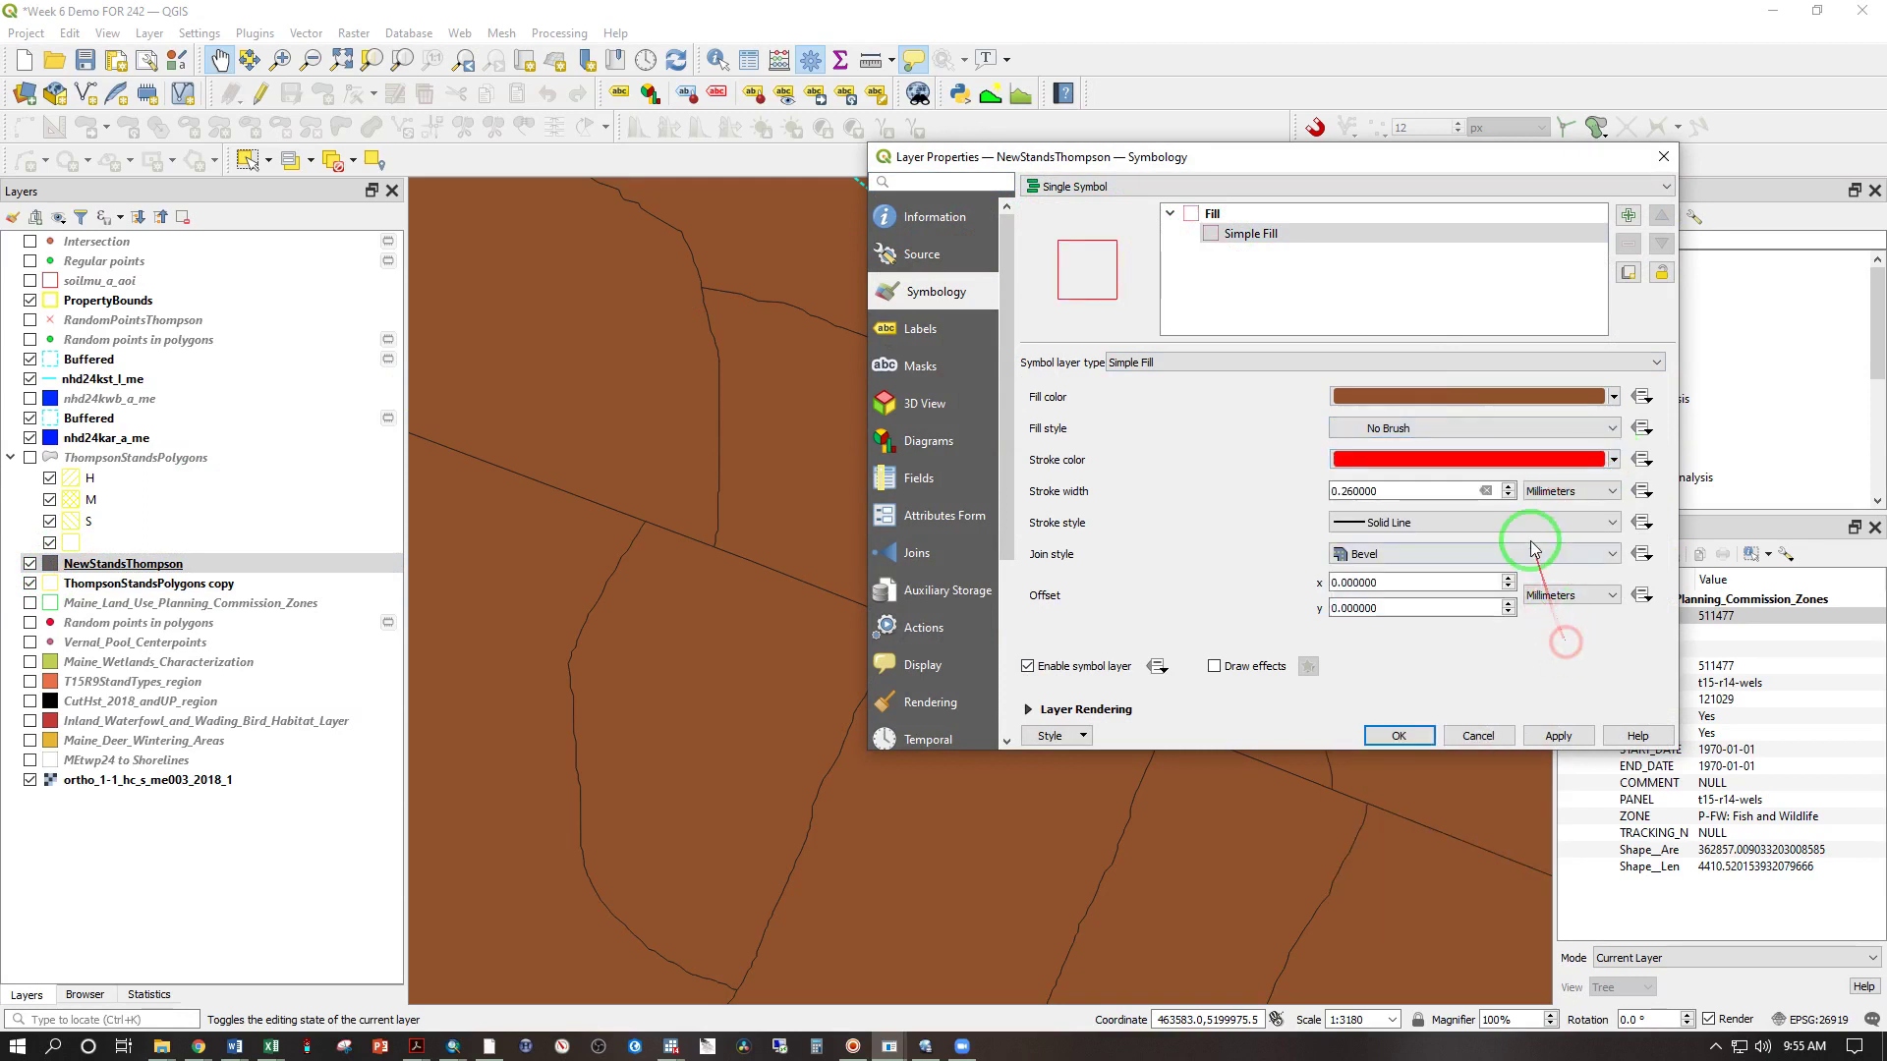
click(1509, 486)
click(1399, 735)
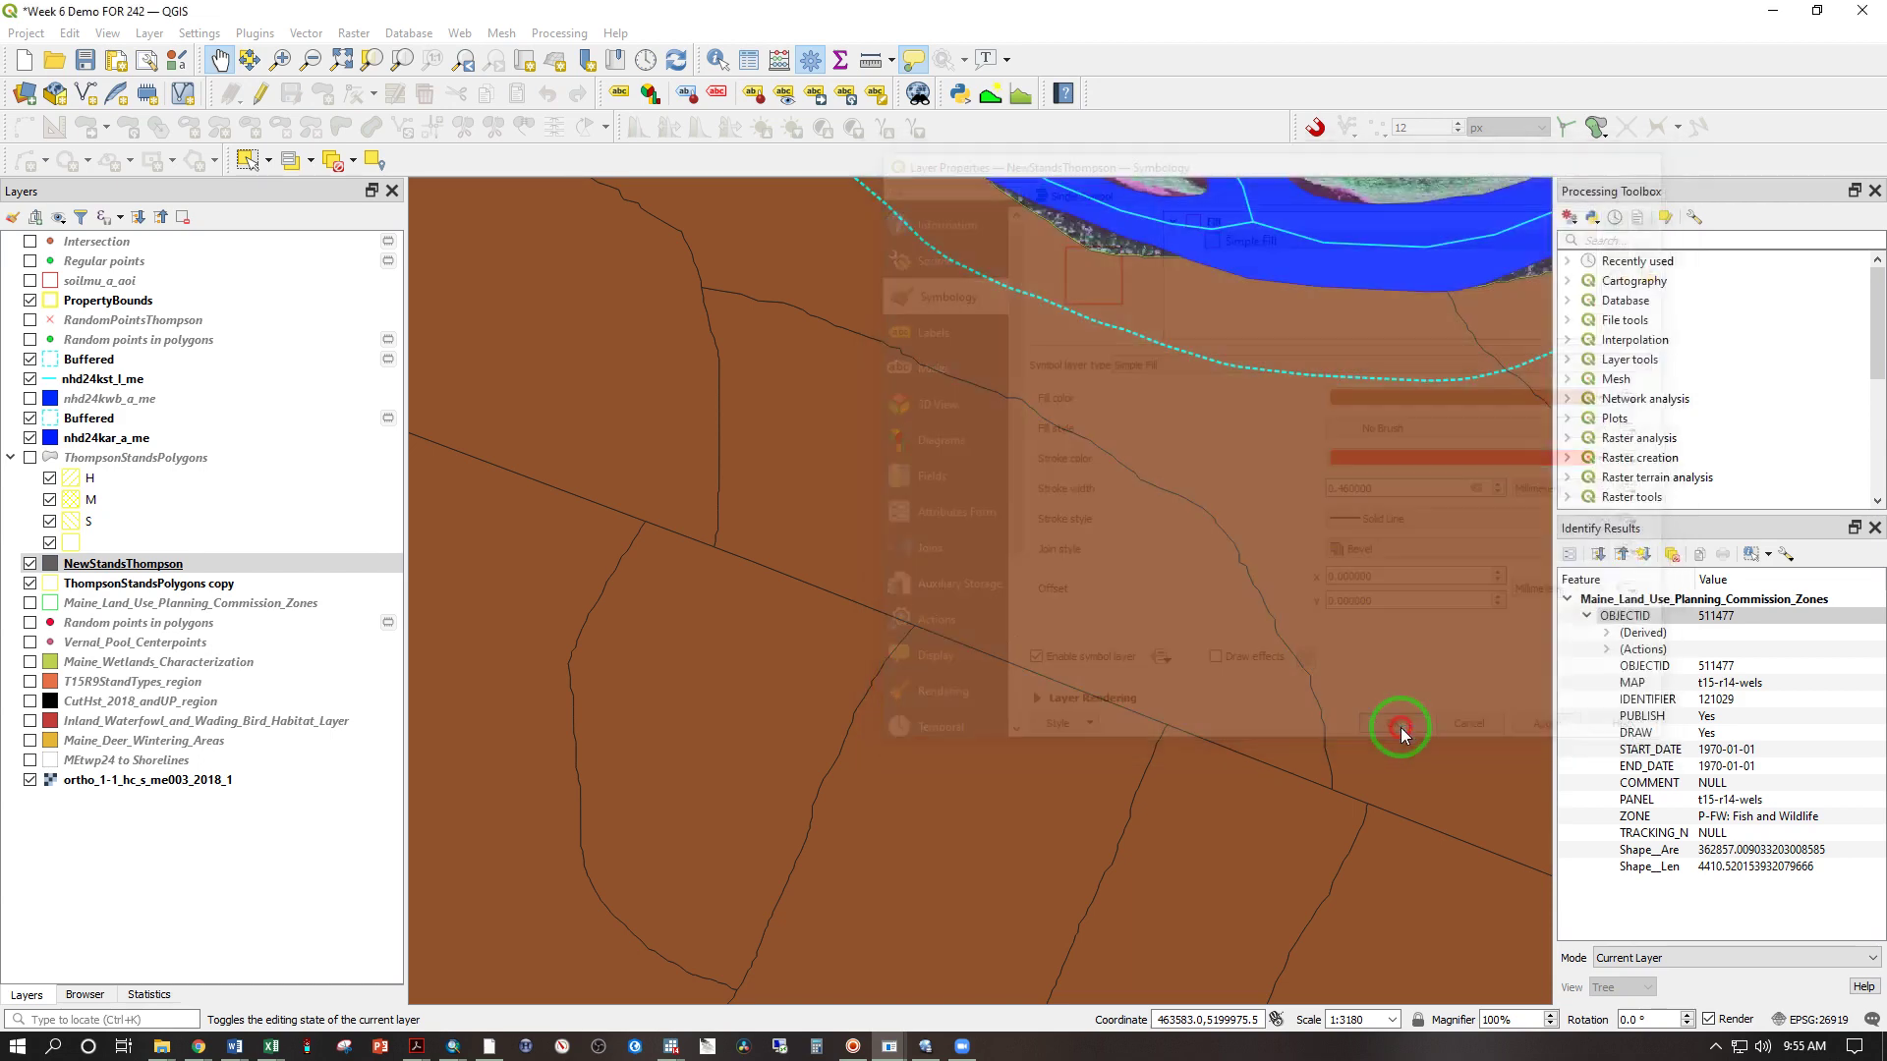
Turn on editing for the NewStandsThompson layer and activate the Split Features tool
right_click(116, 564)
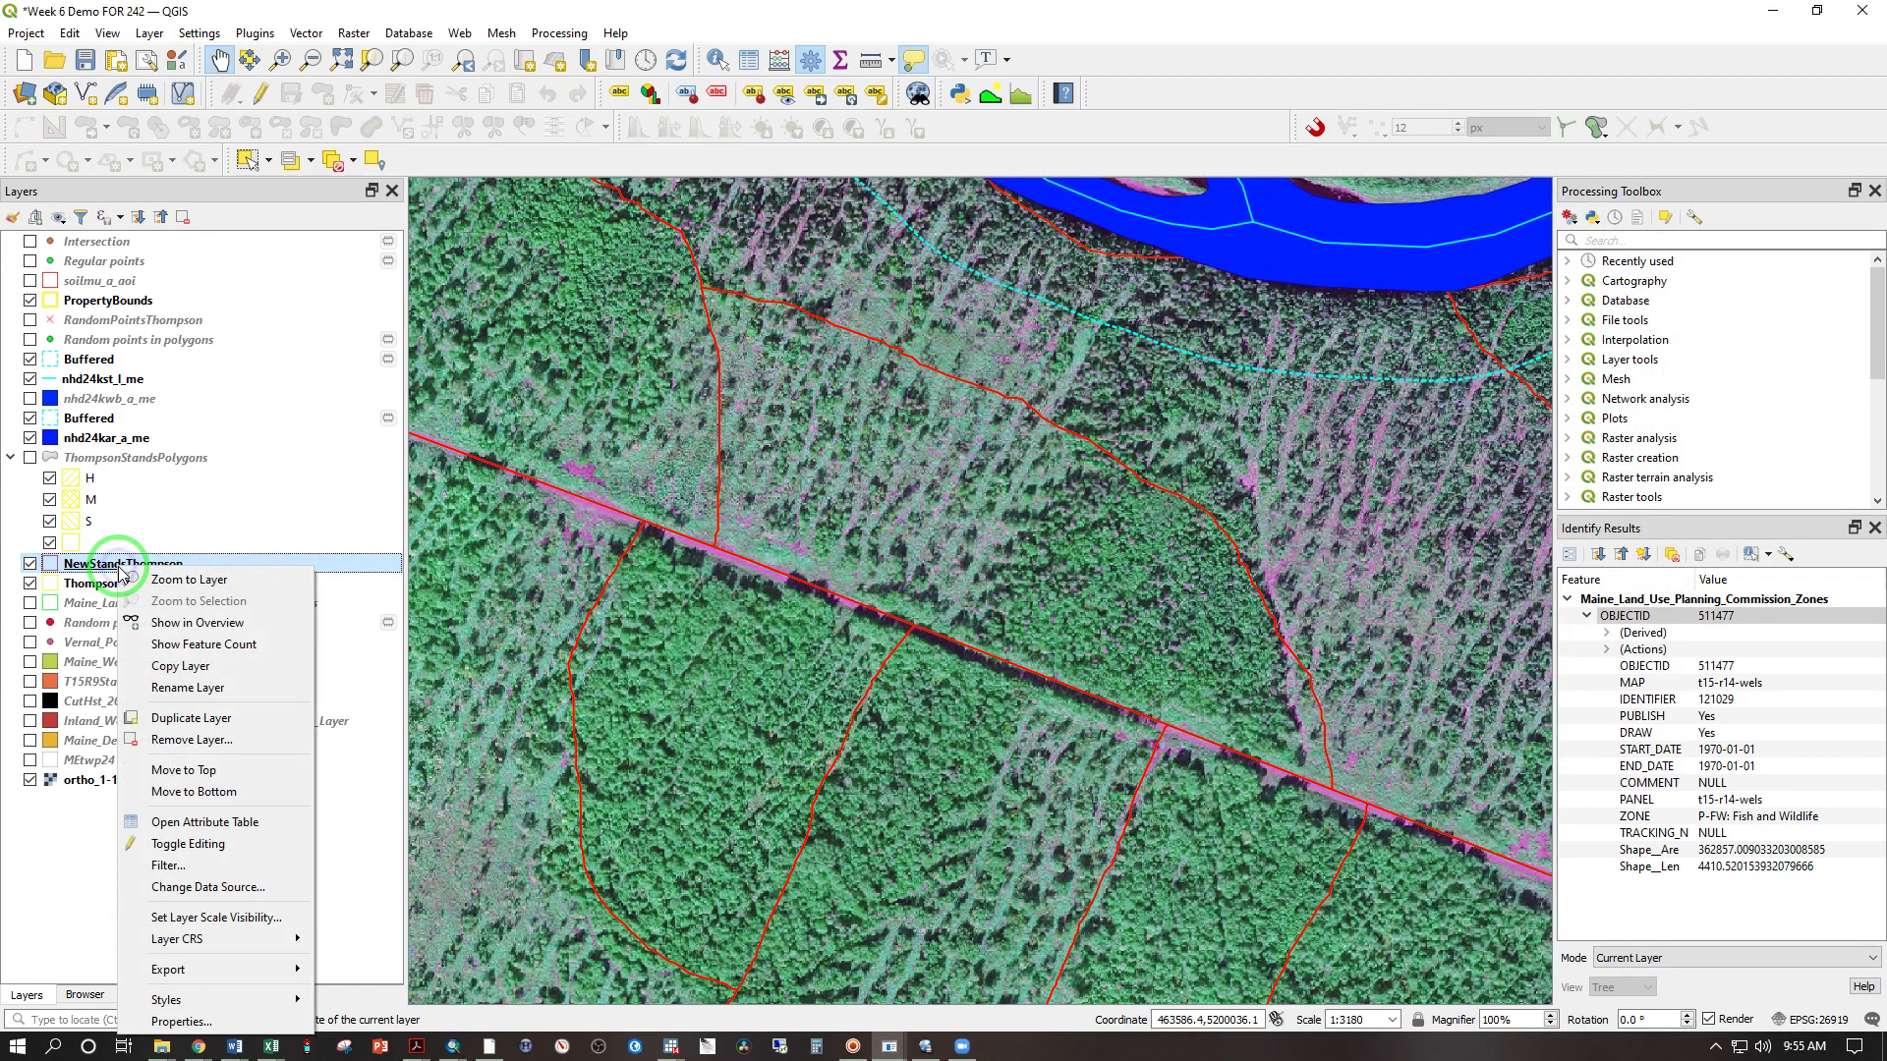
click(209, 847)
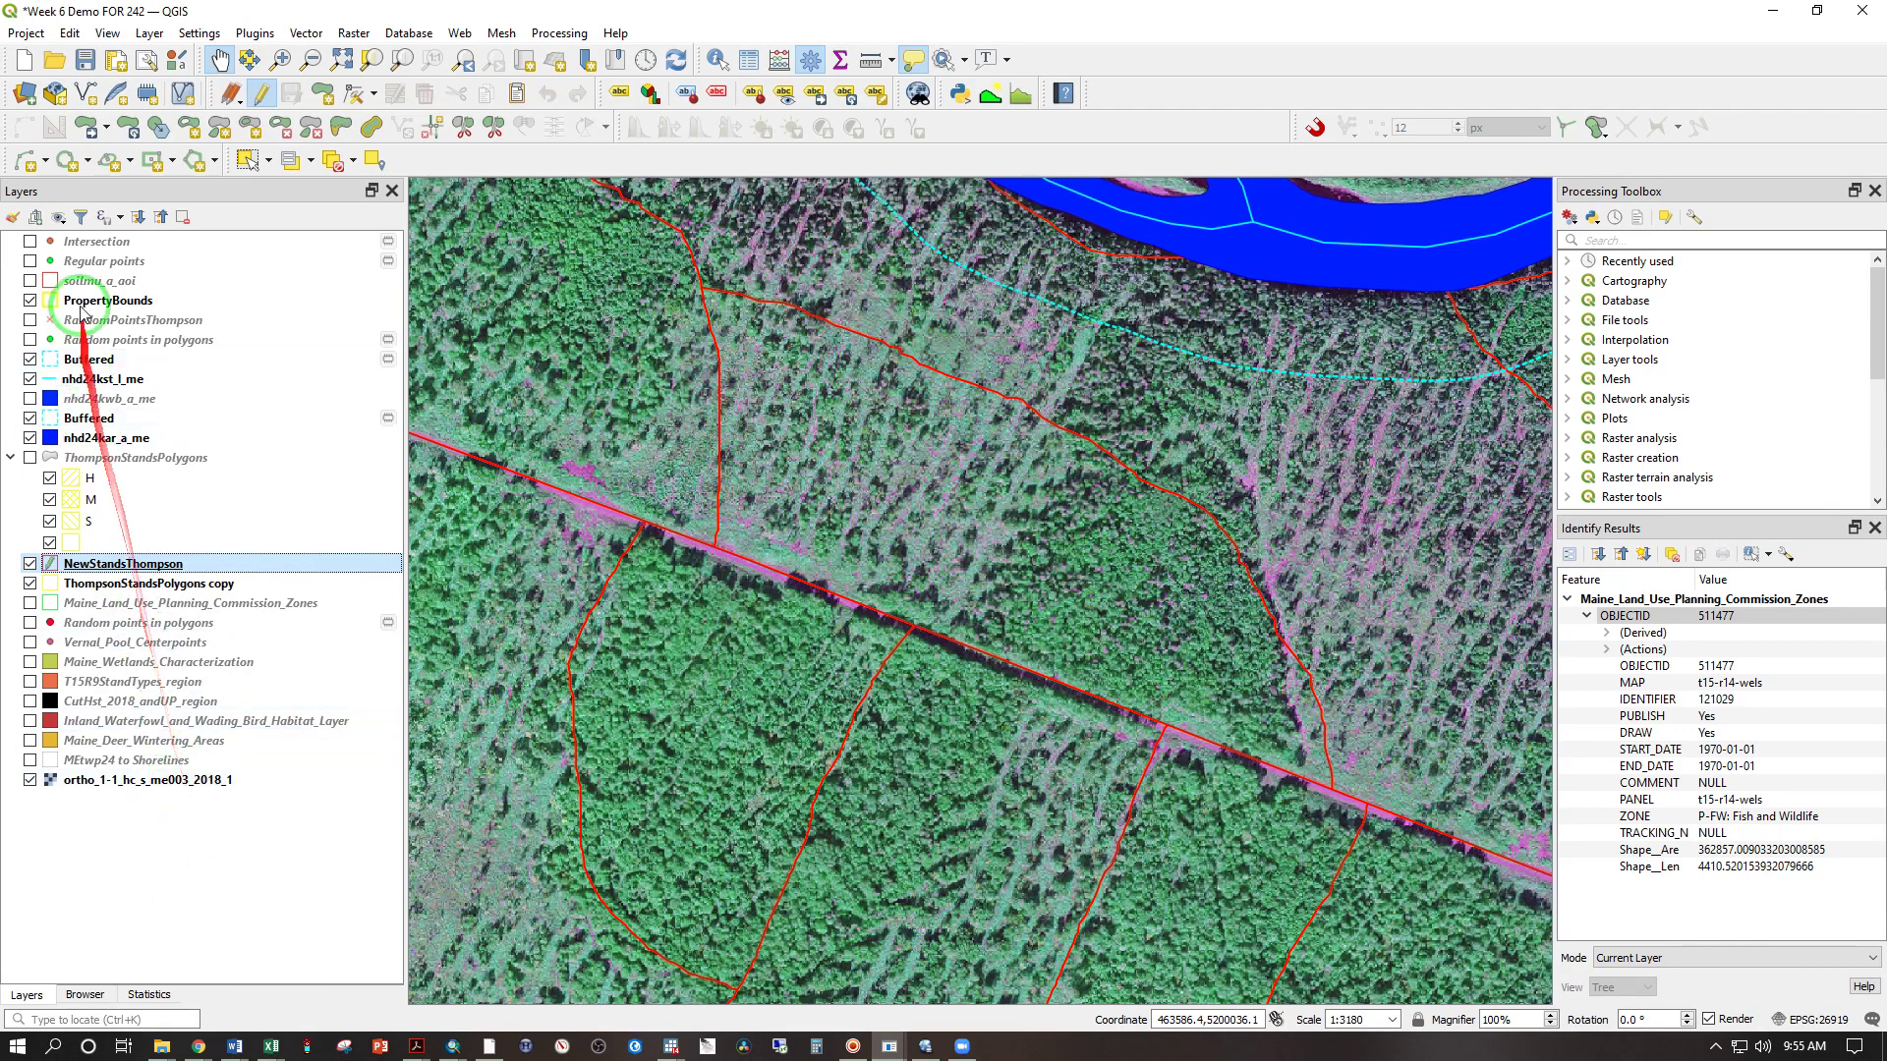
click(350, 129)
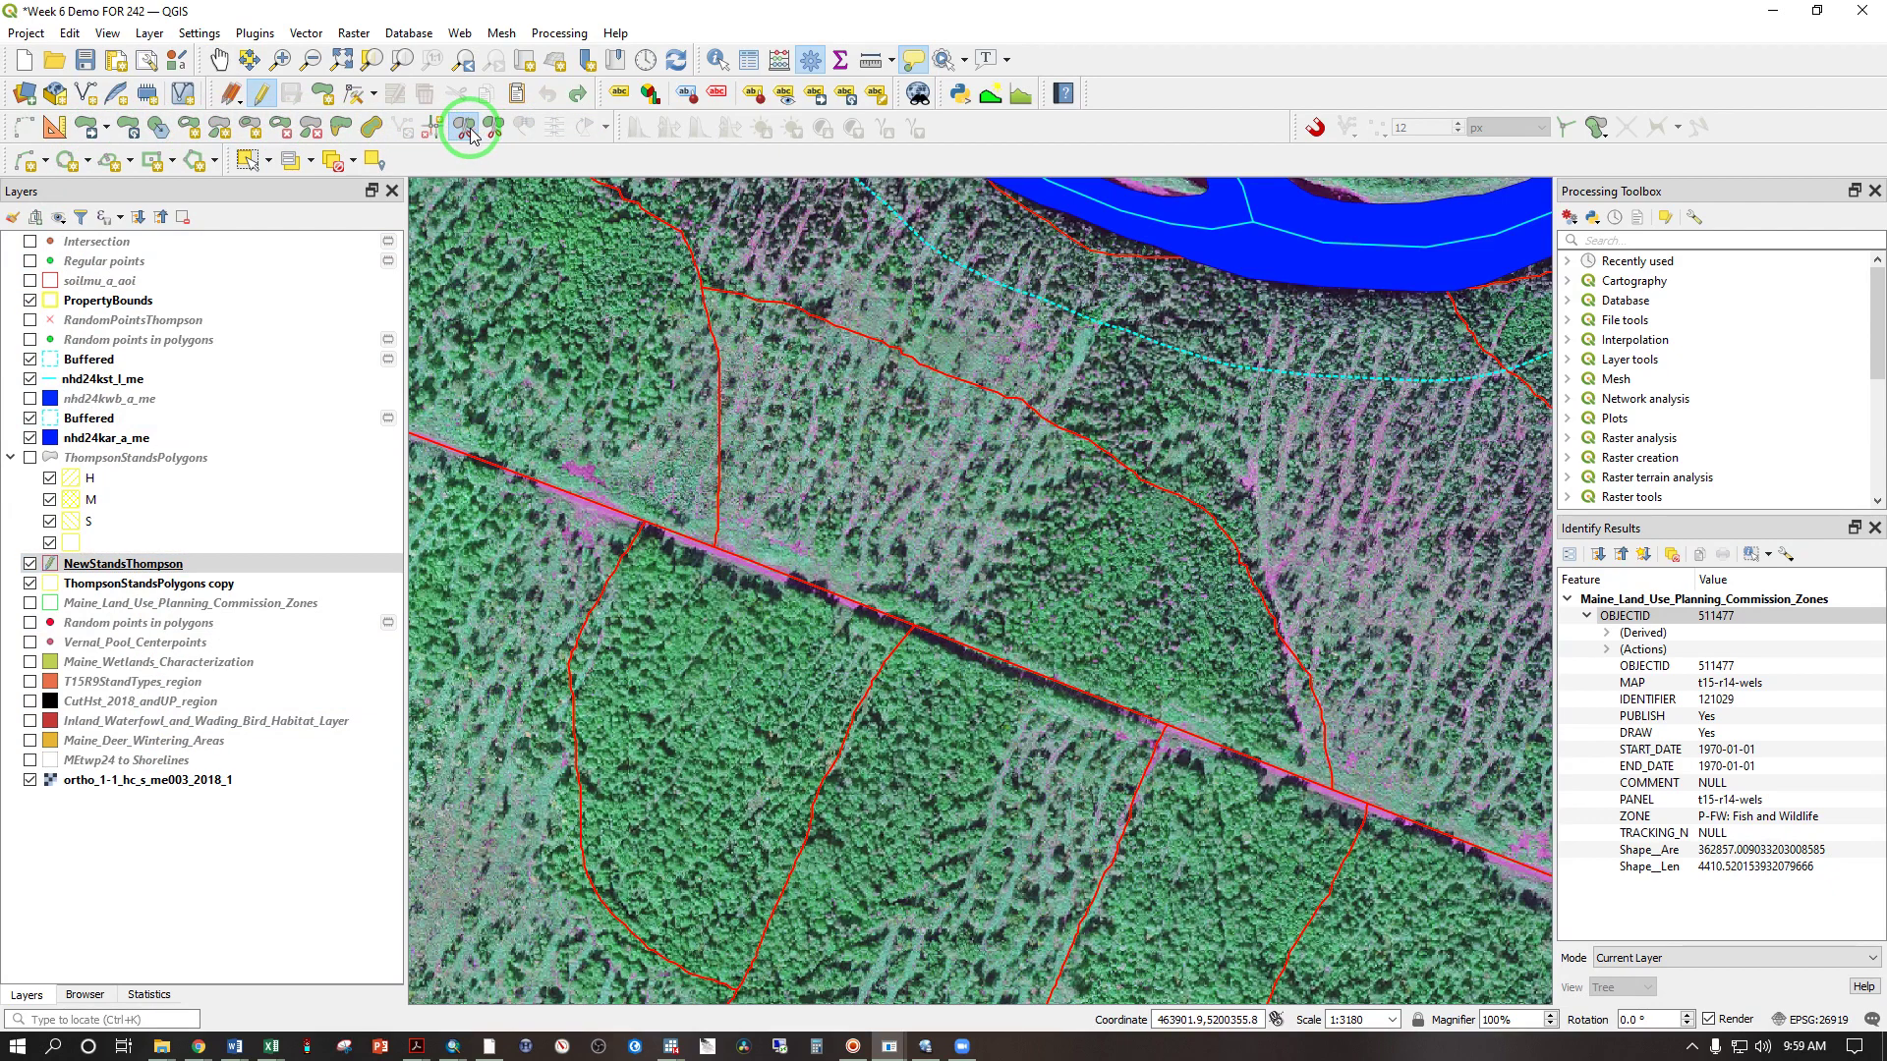
click(464, 130)
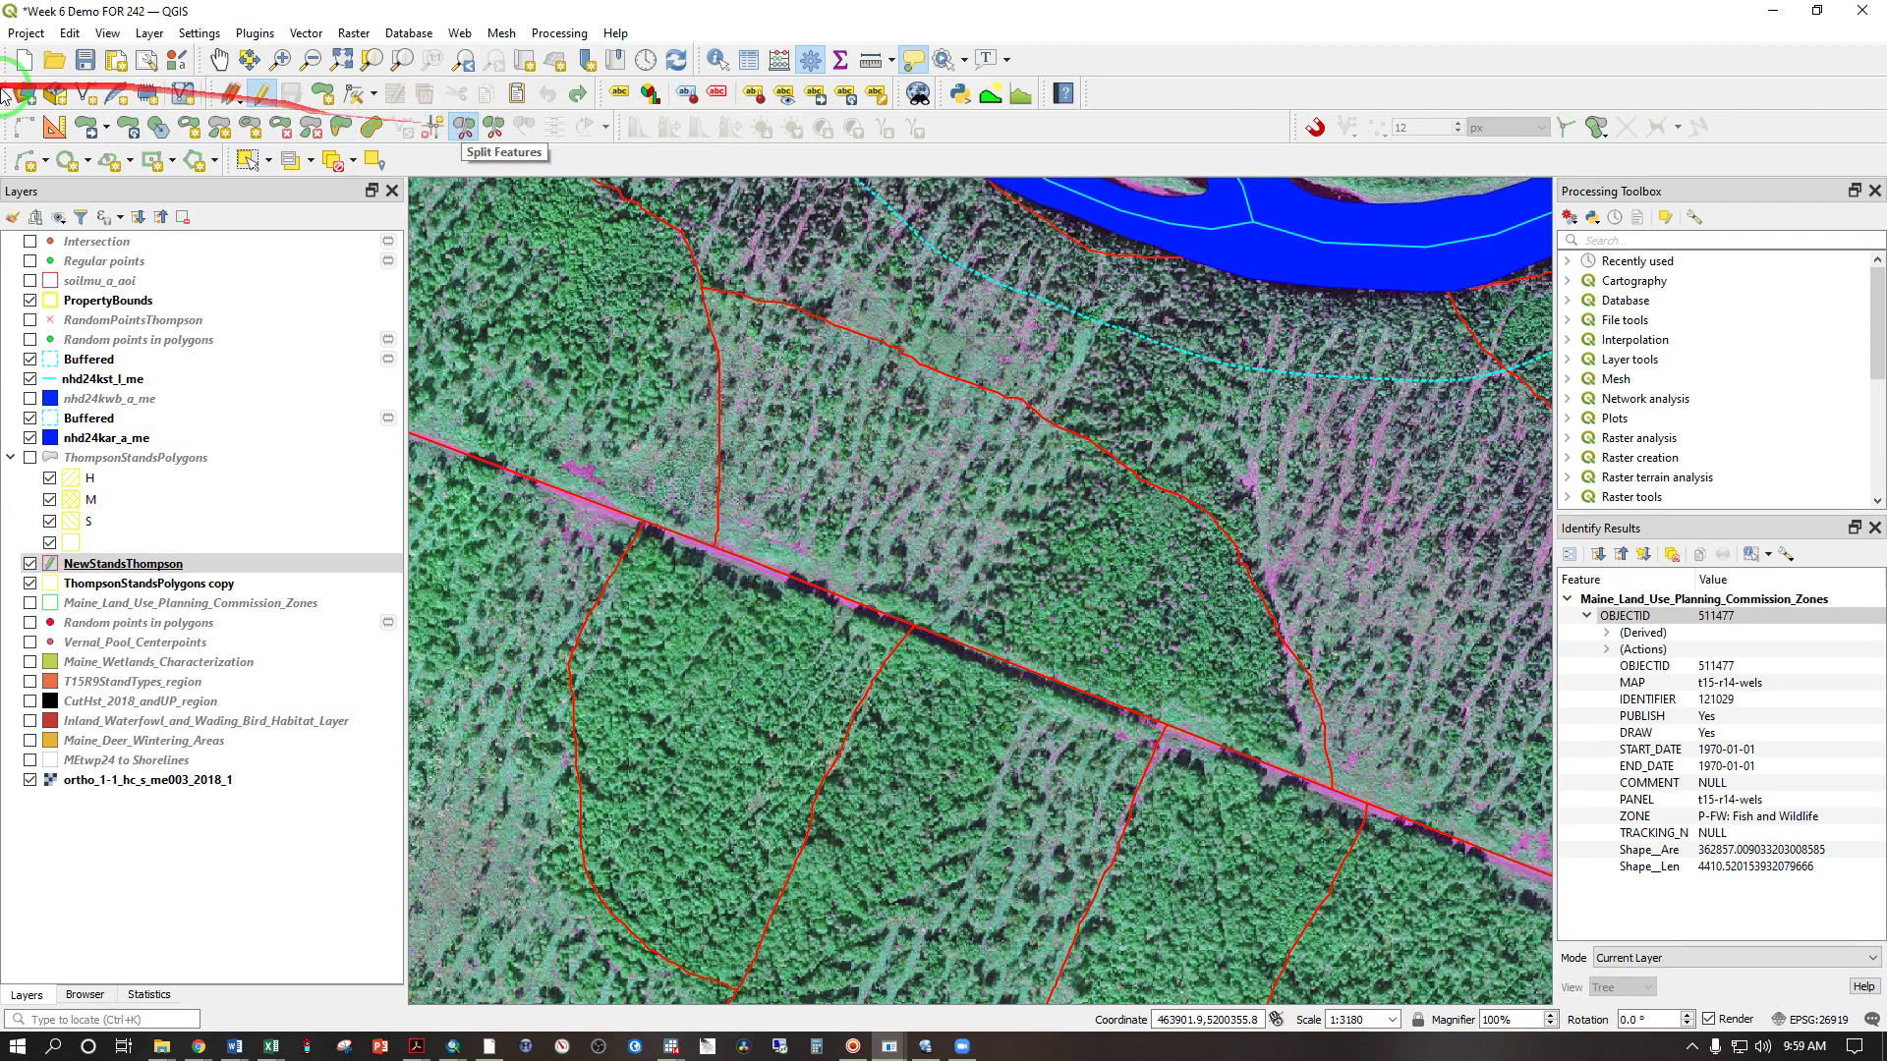
Check in the list of available toolbars that the Advanced Digitizing Toolbar is enabled
click(107, 33)
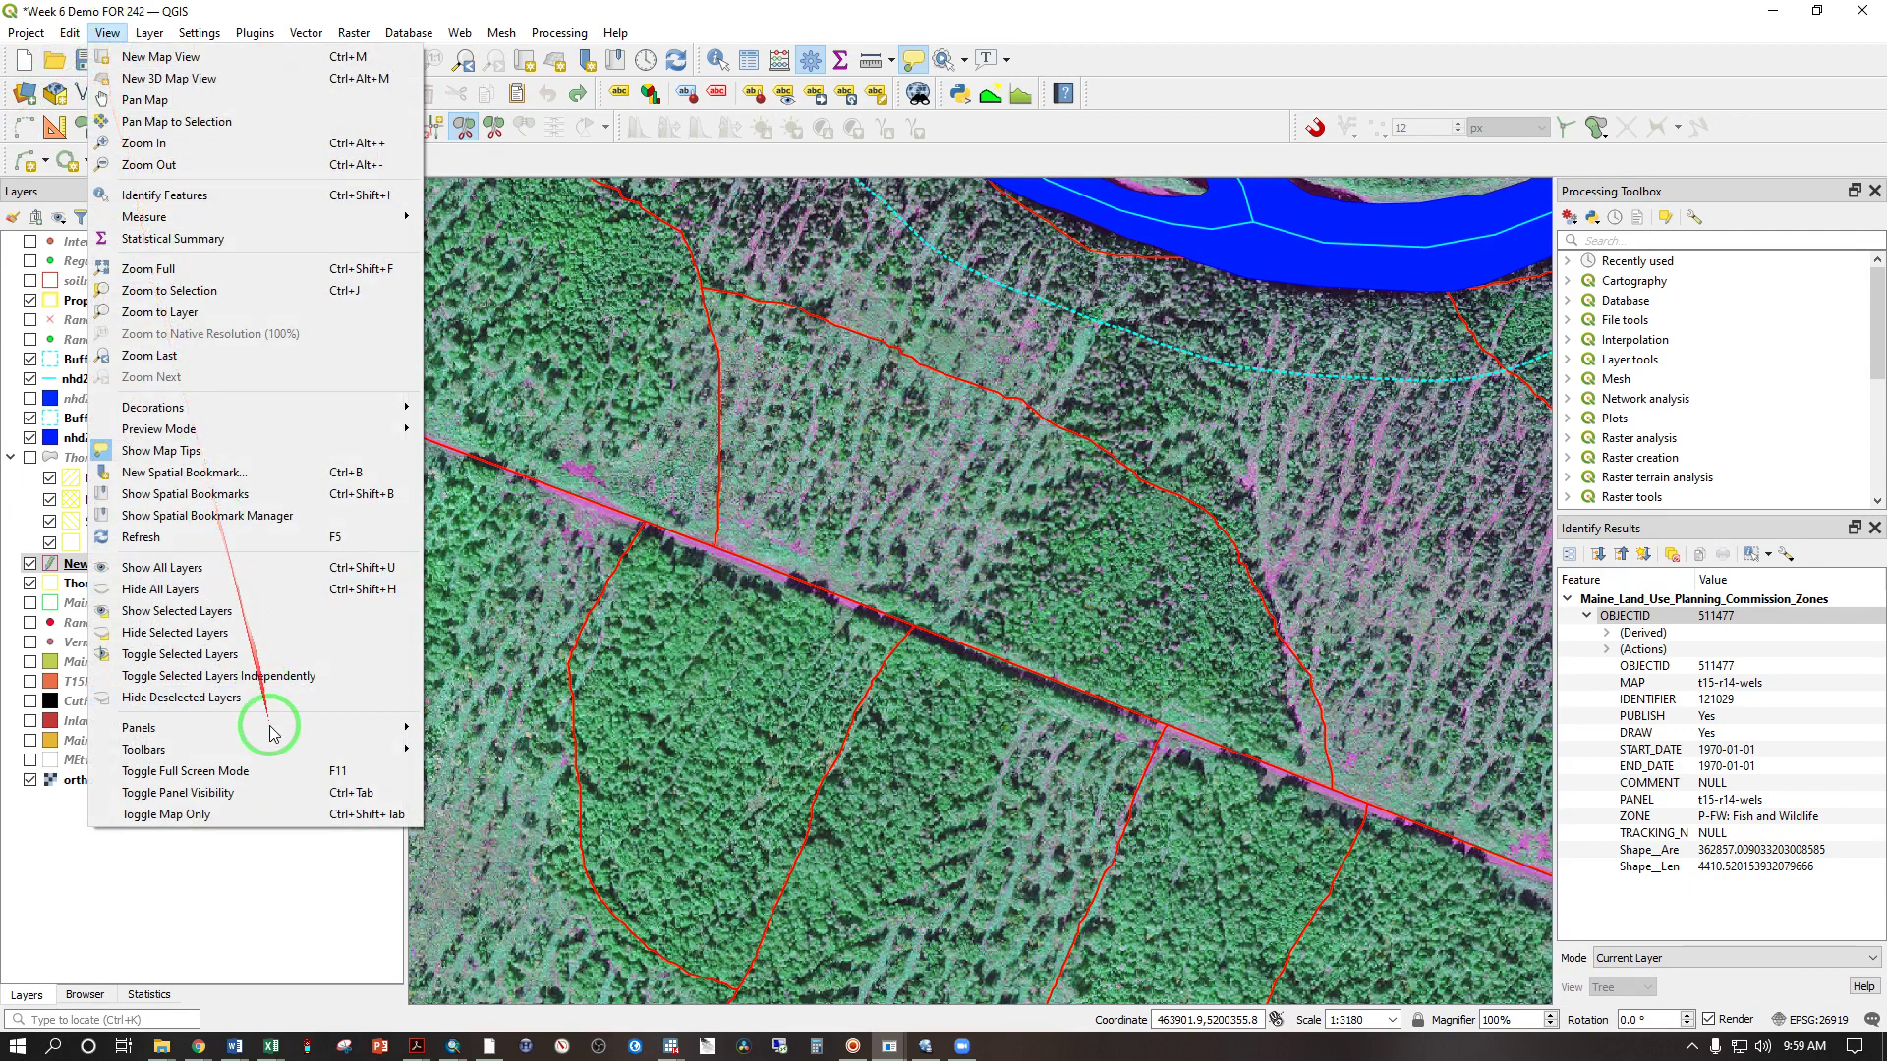
mouse_move(266, 749)
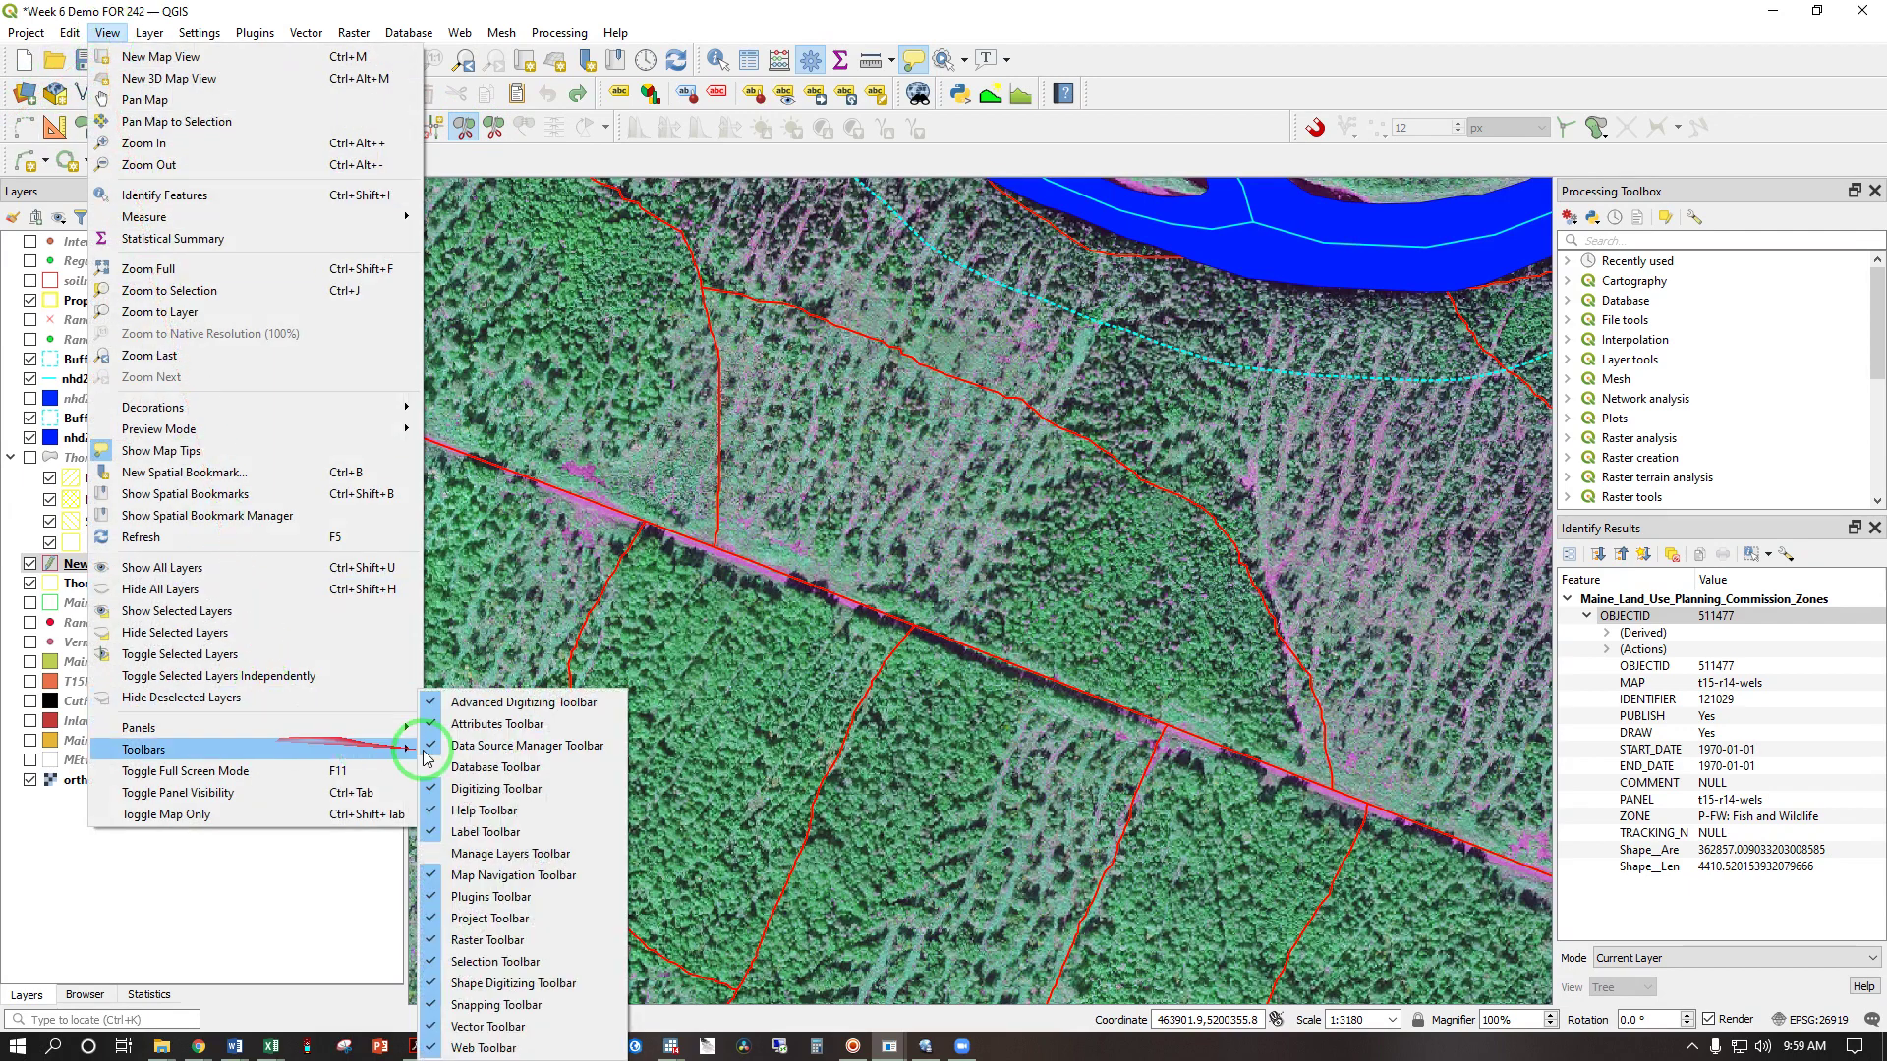
click(528, 703)
Try to split the NewStandsThompson stand north of the road with a line from the road to its northern boundary
click(200, 566)
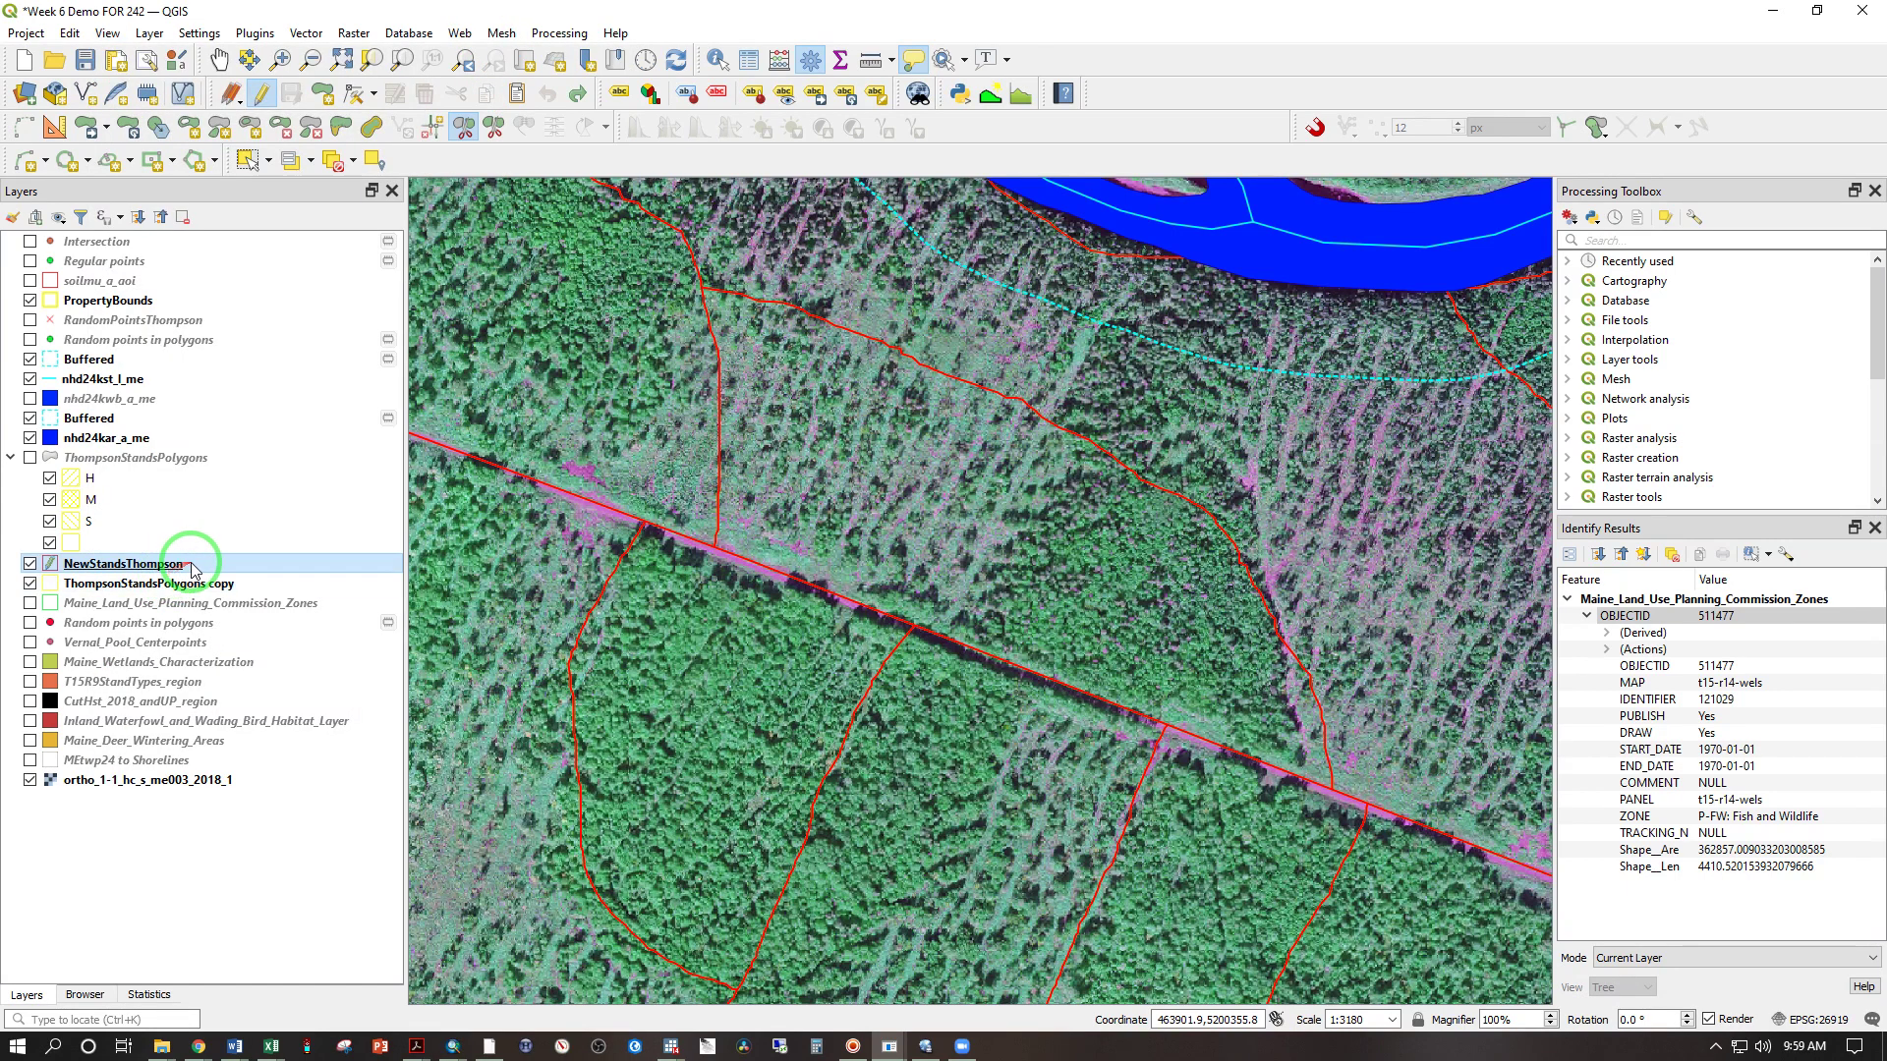
click(461, 129)
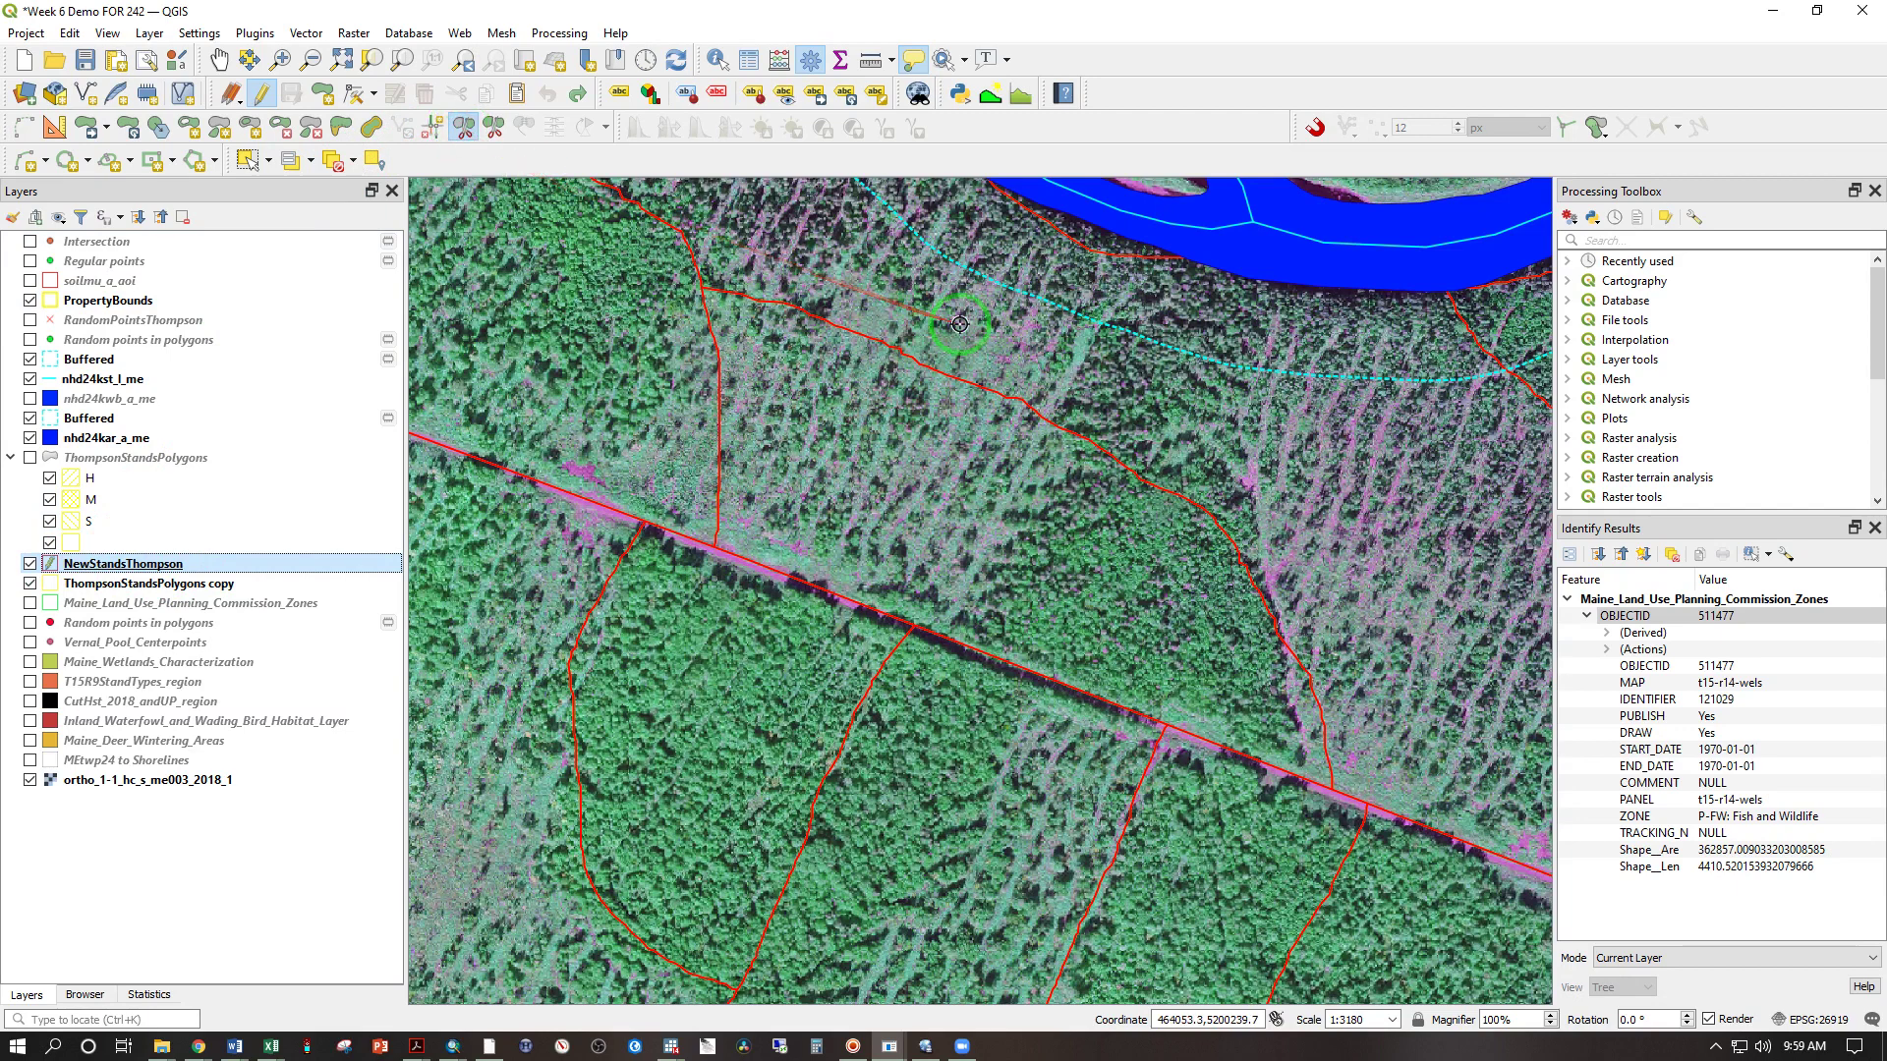
click(961, 311)
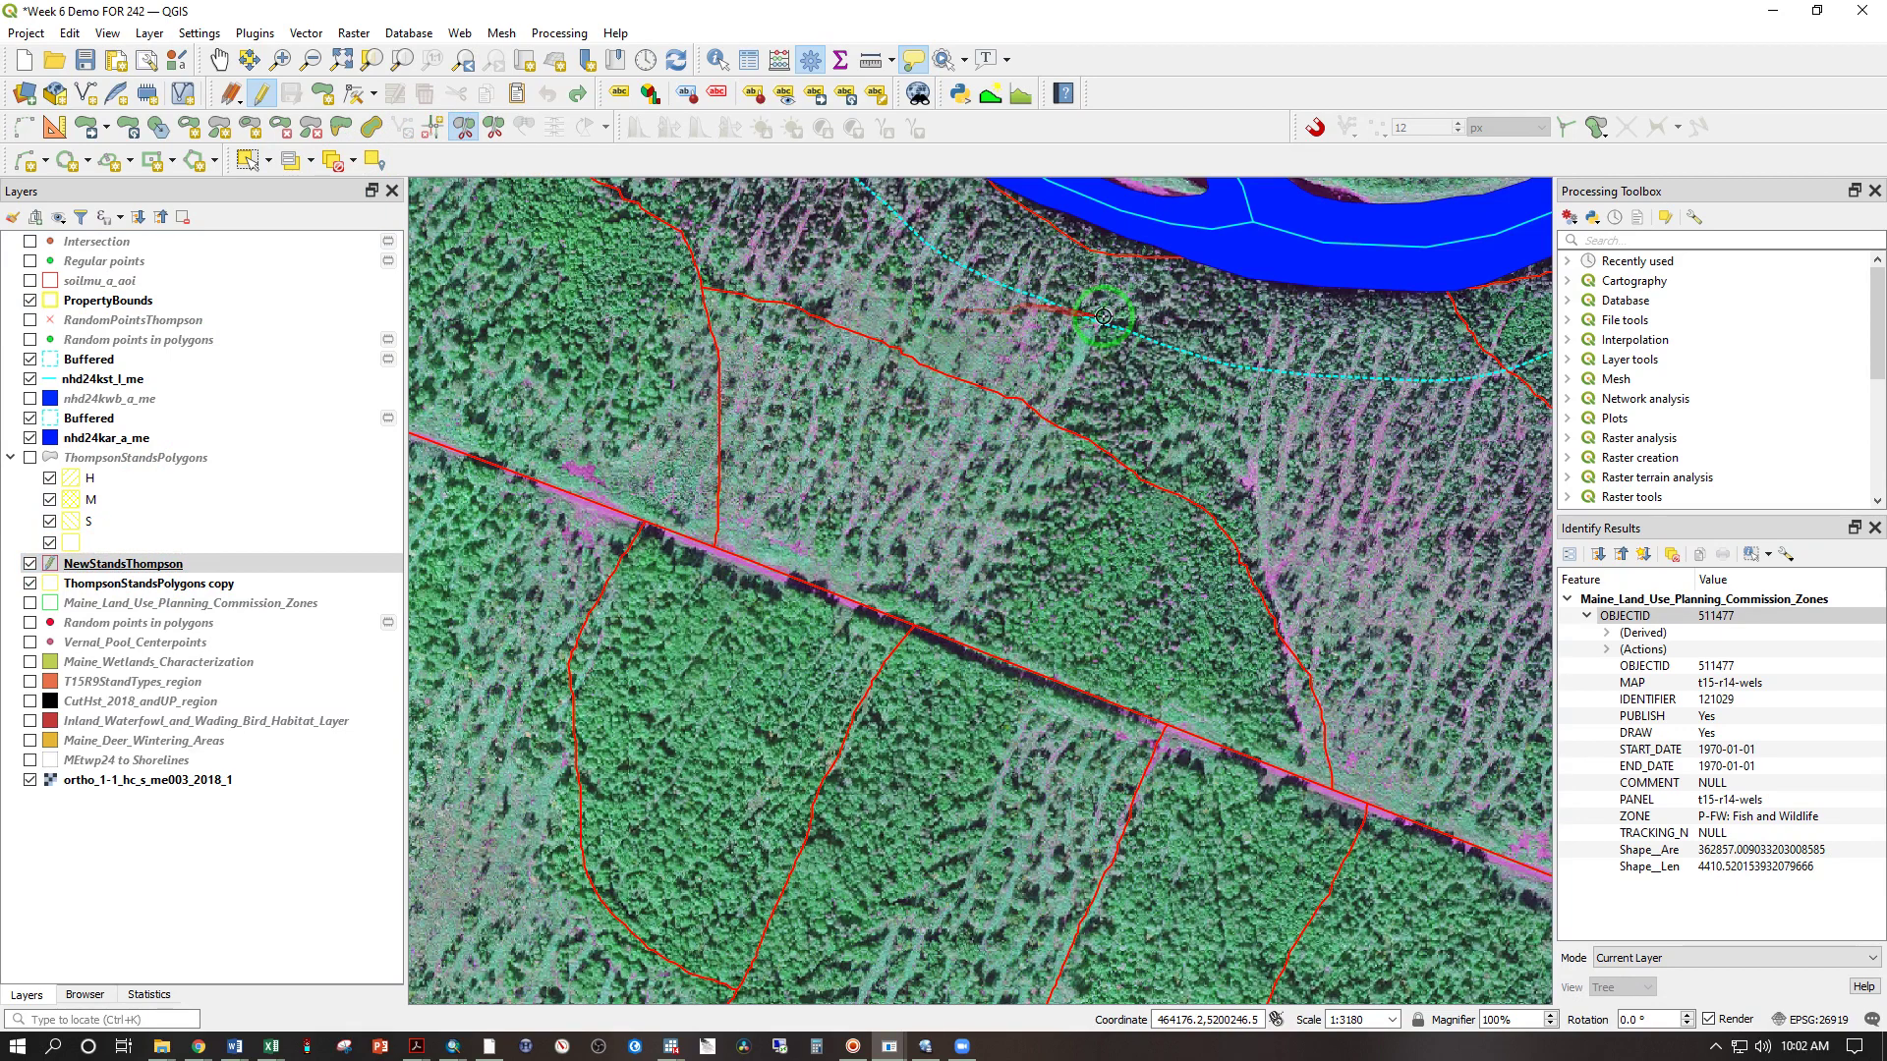
right_click(1102, 316)
click(945, 688)
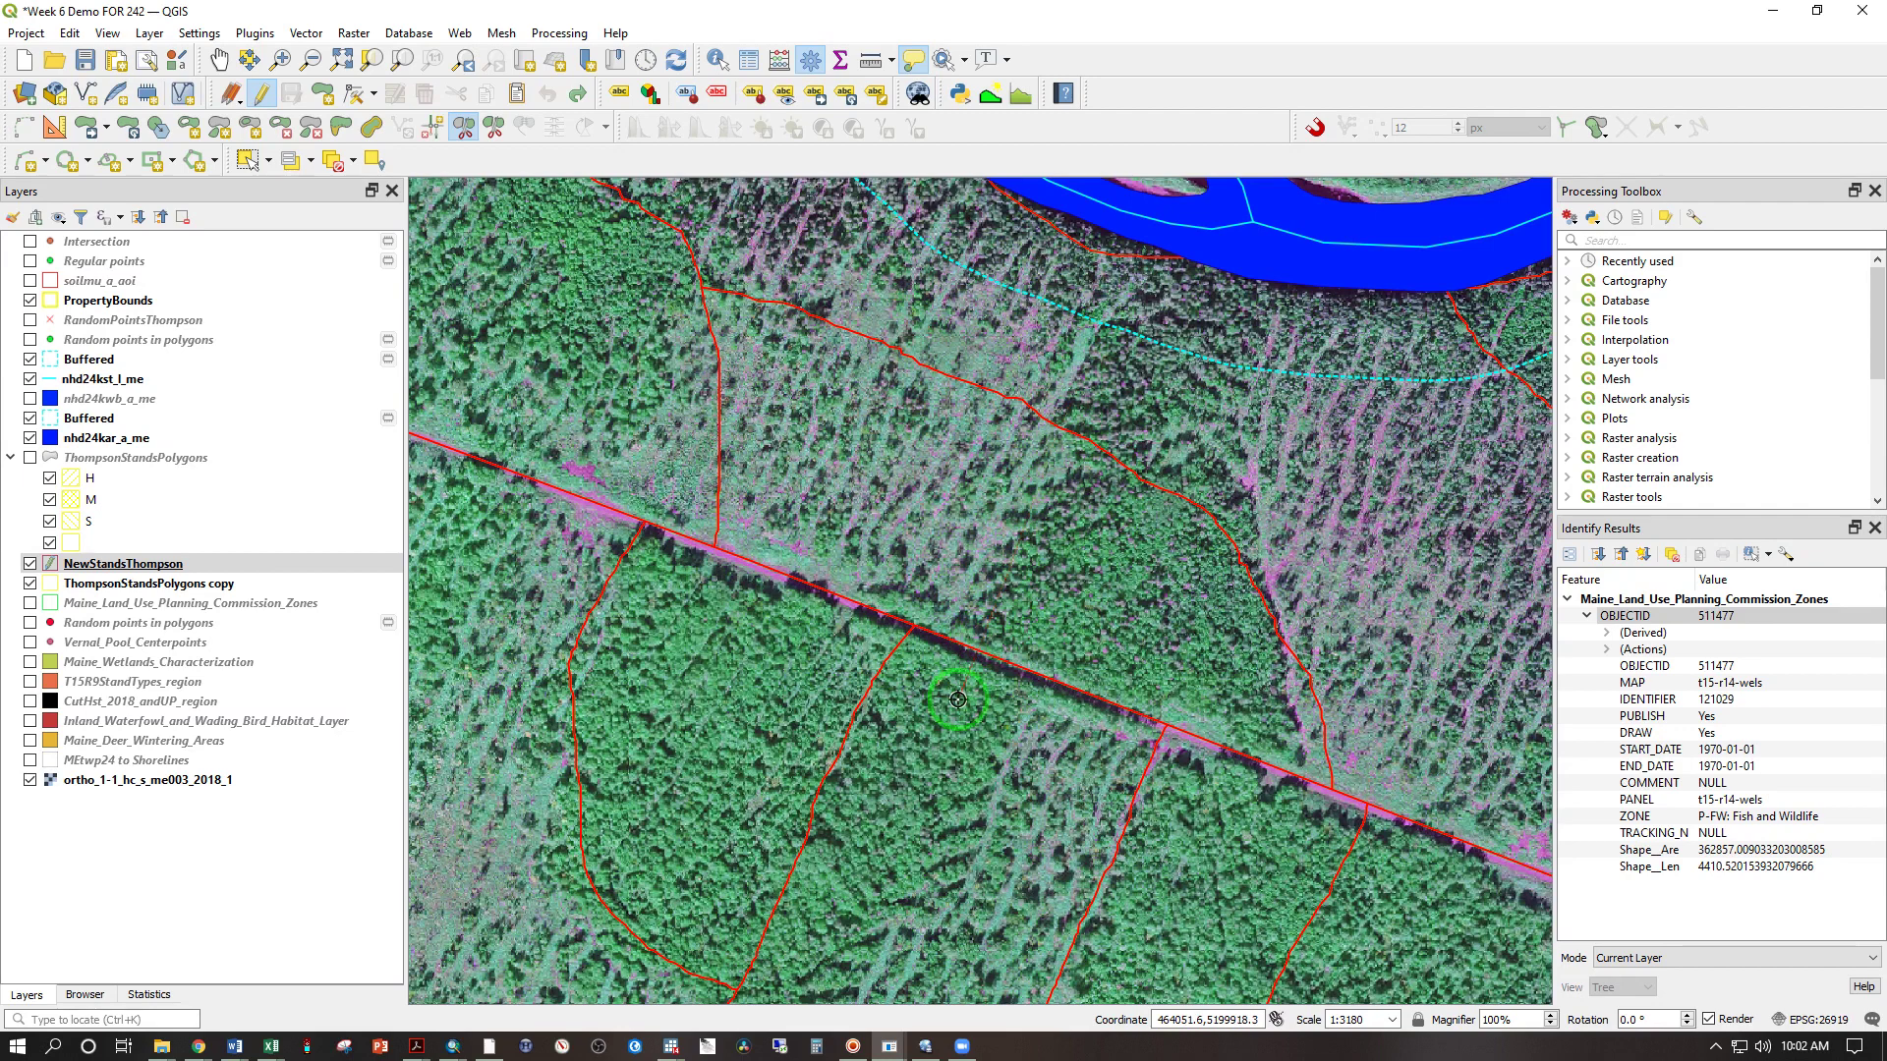
click(1082, 574)
right_click(1079, 392)
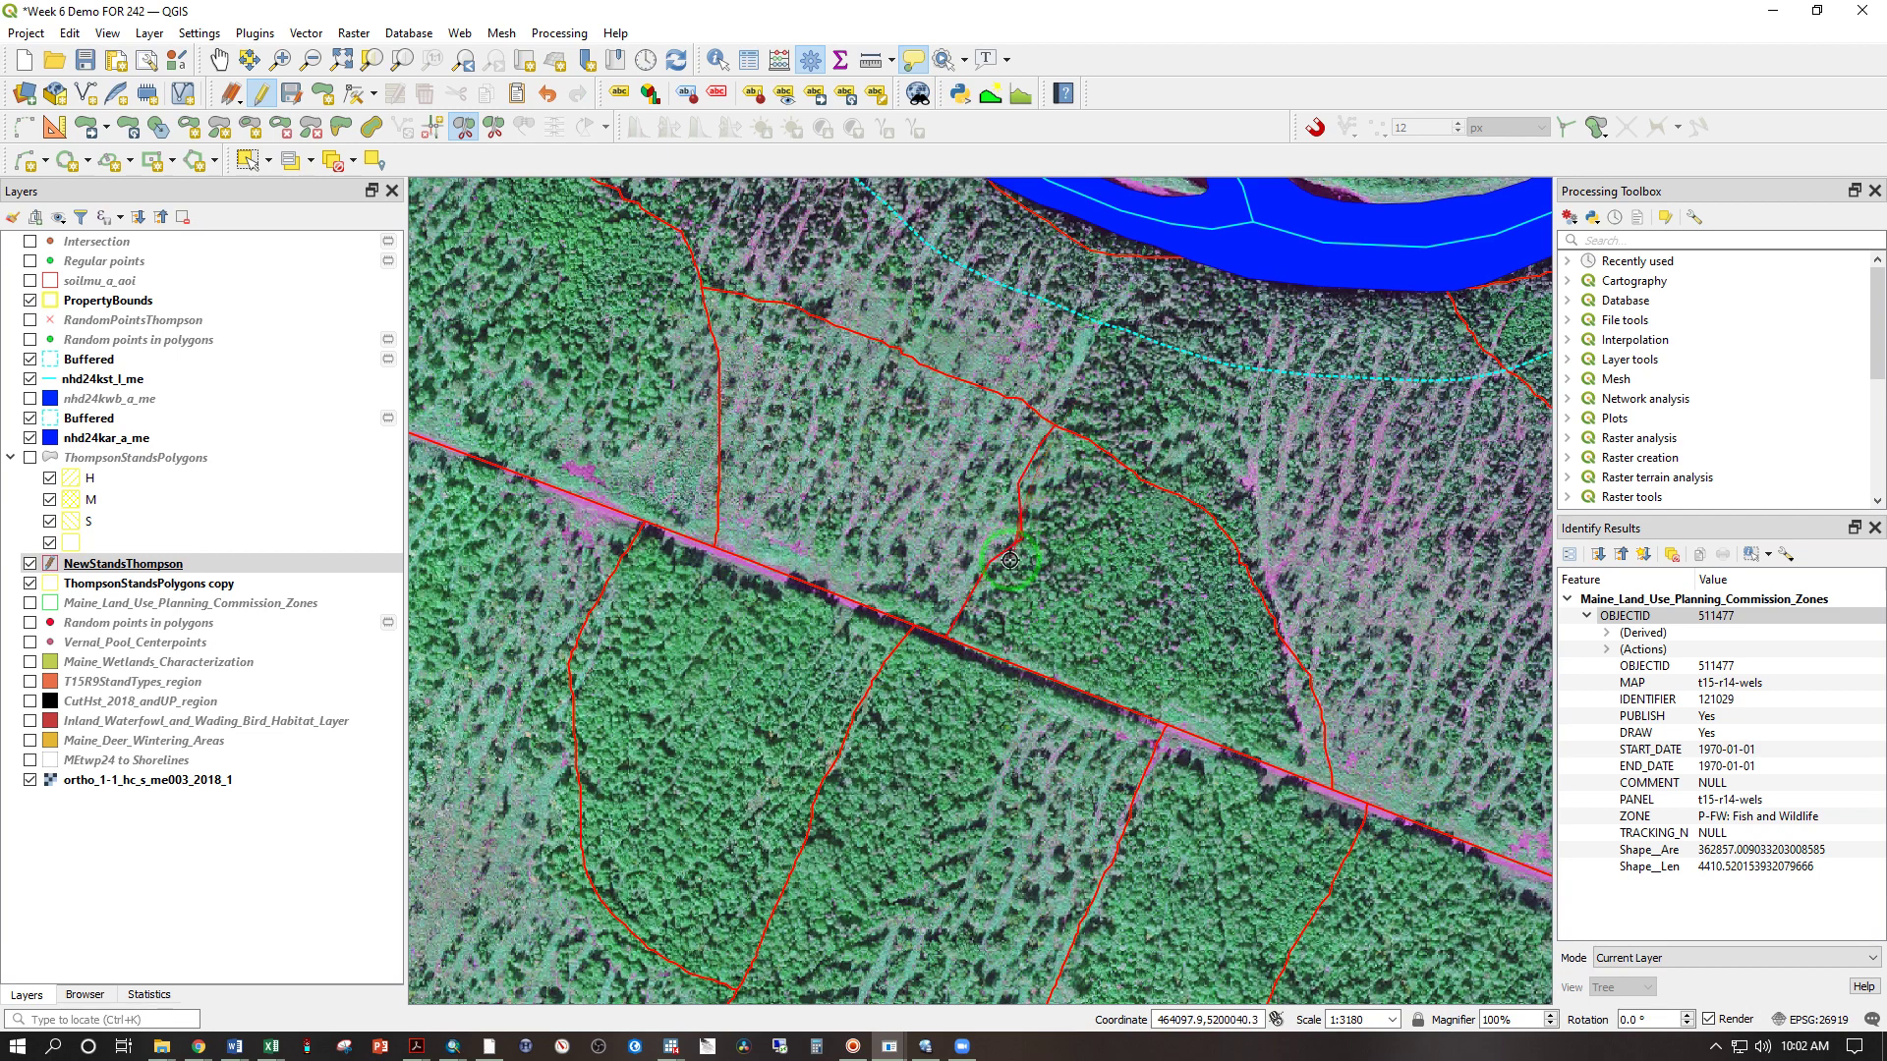
Split the stand north of the road with Split Features, following the western edge of the dense canopy from the road to the northern boundary
click(1088, 439)
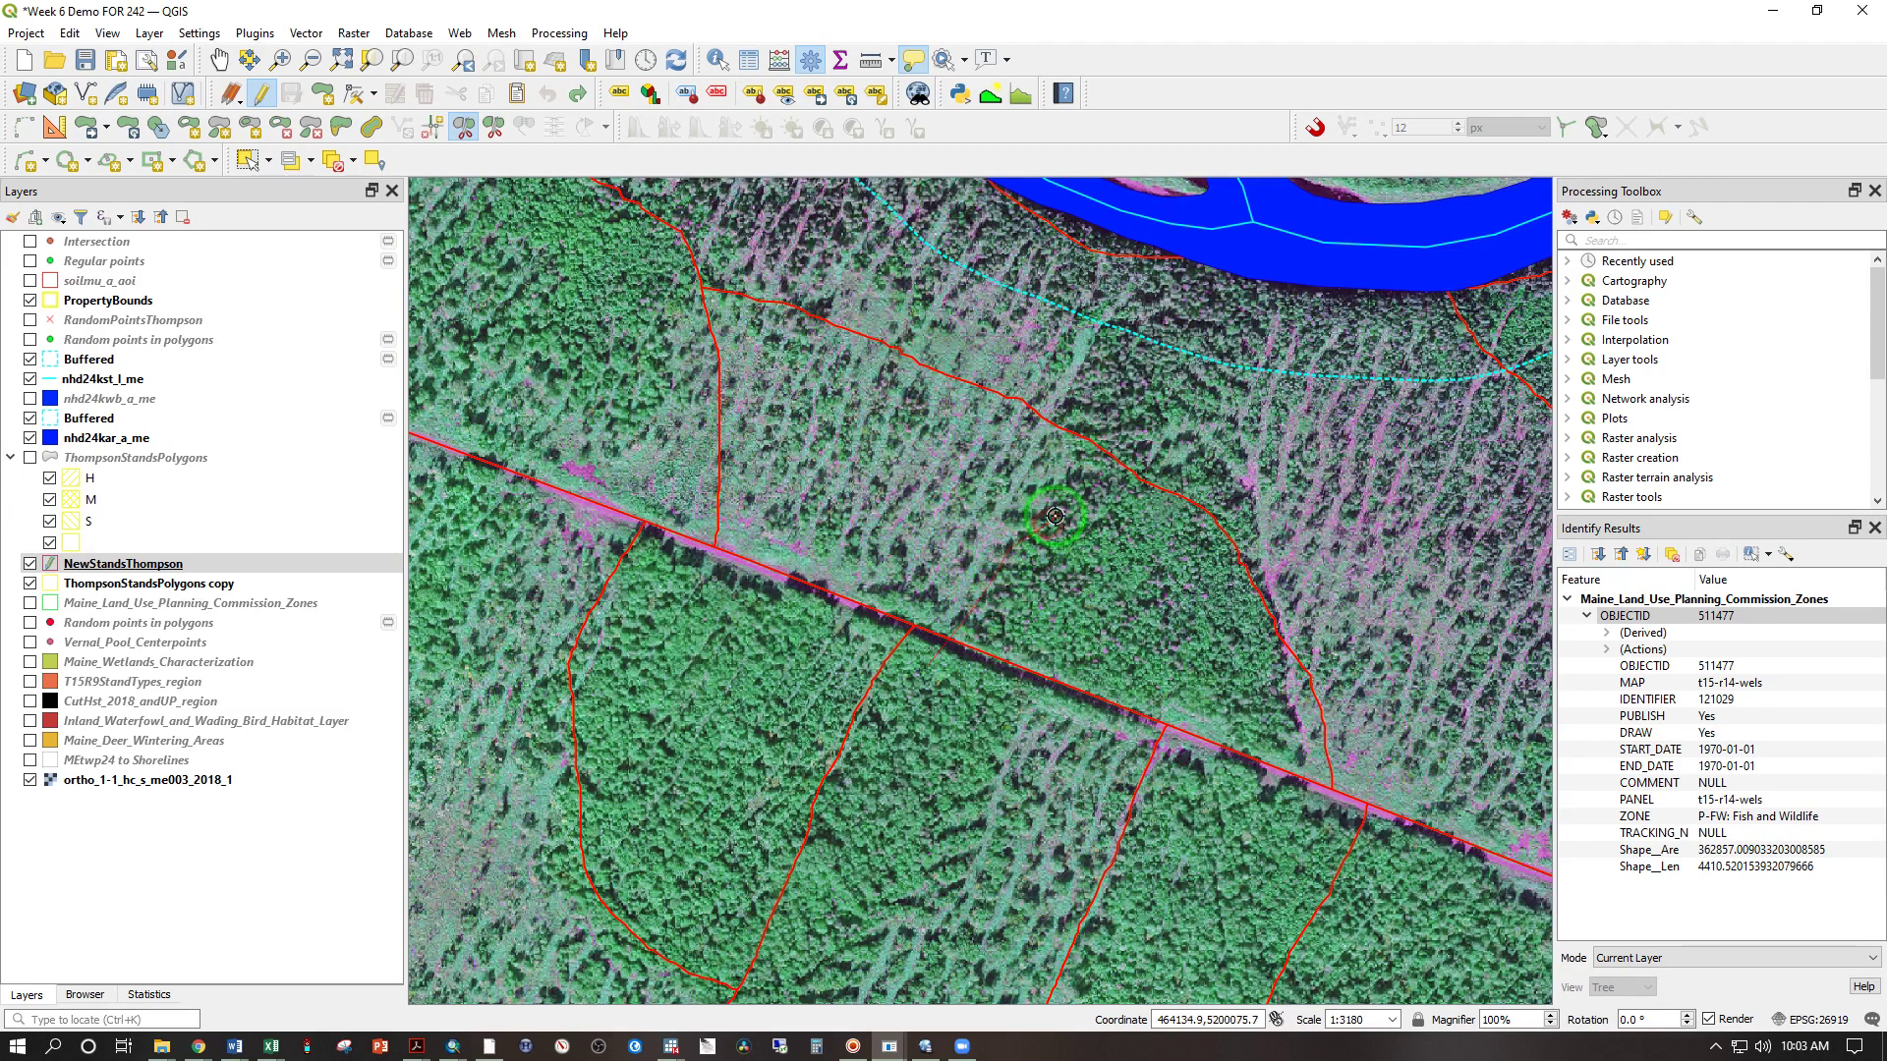
right_click(1073, 405)
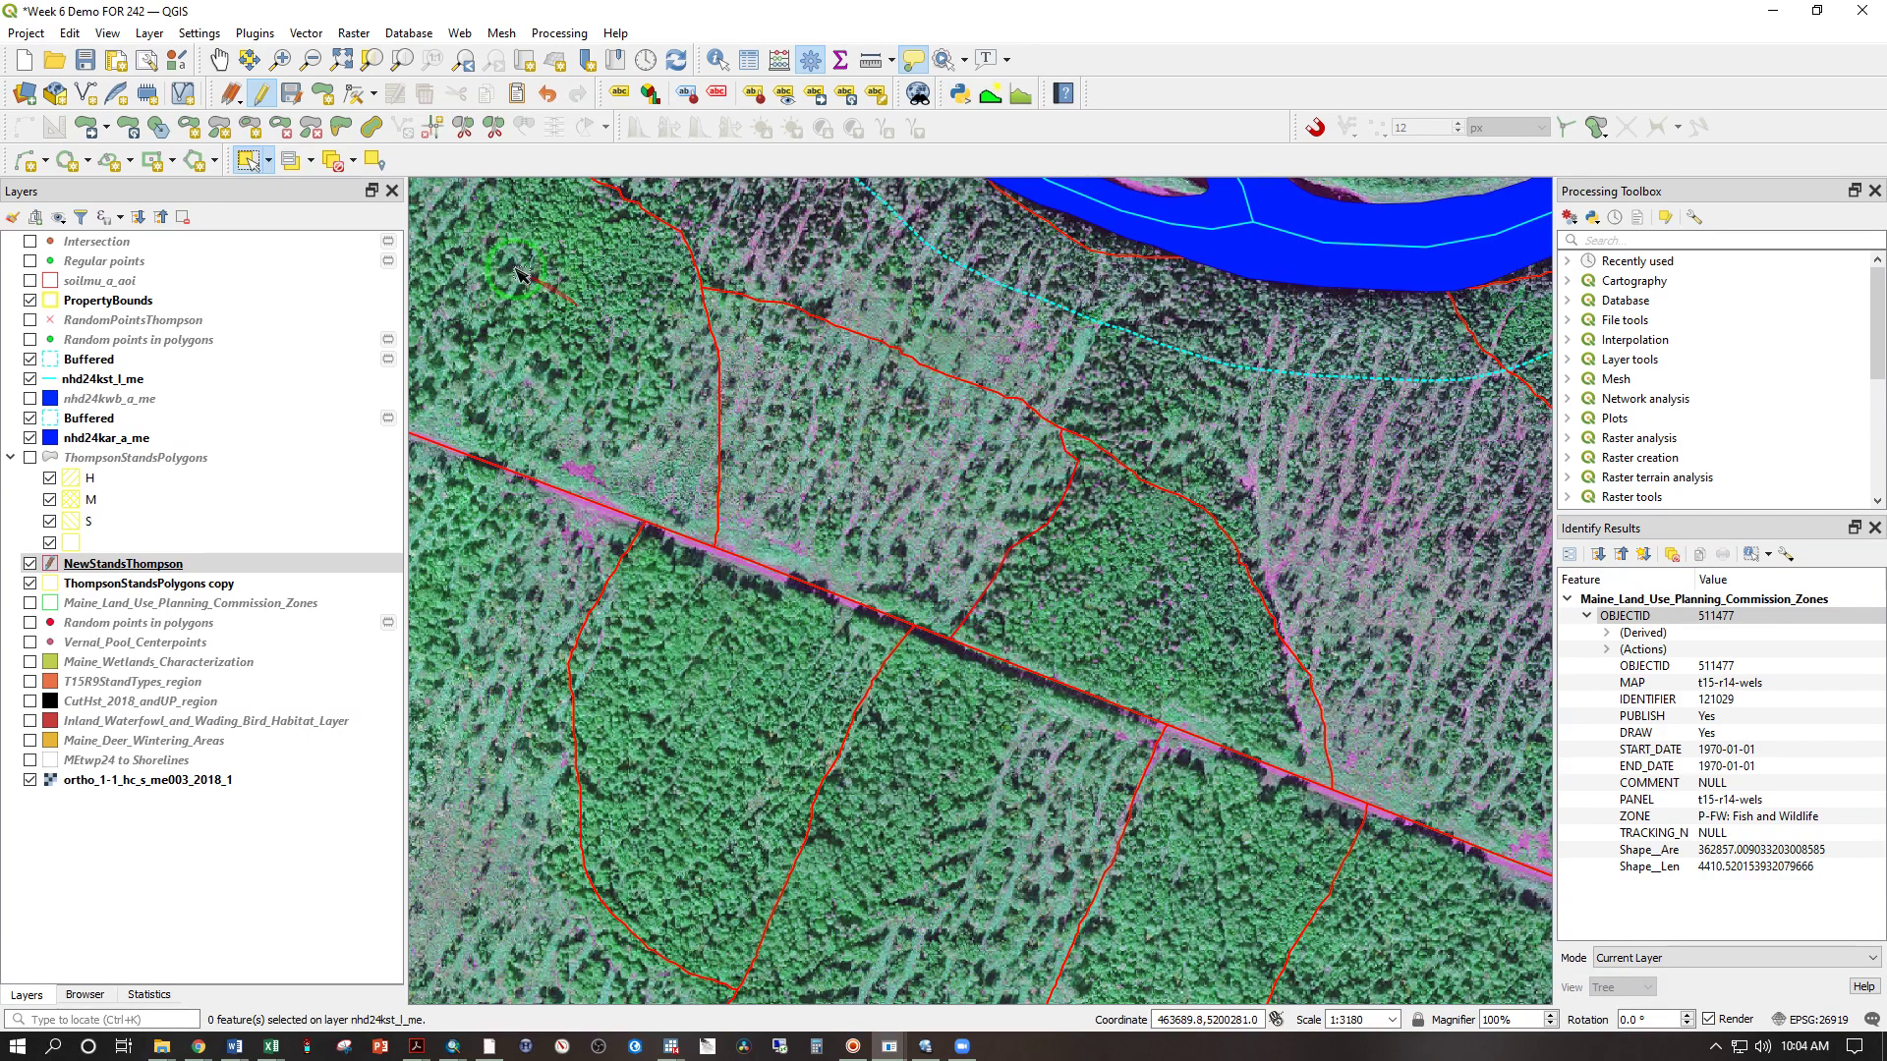
Select the western and eastern pieces of the split stand in turn to check that they are separate polygons
click(249, 160)
click(858, 447)
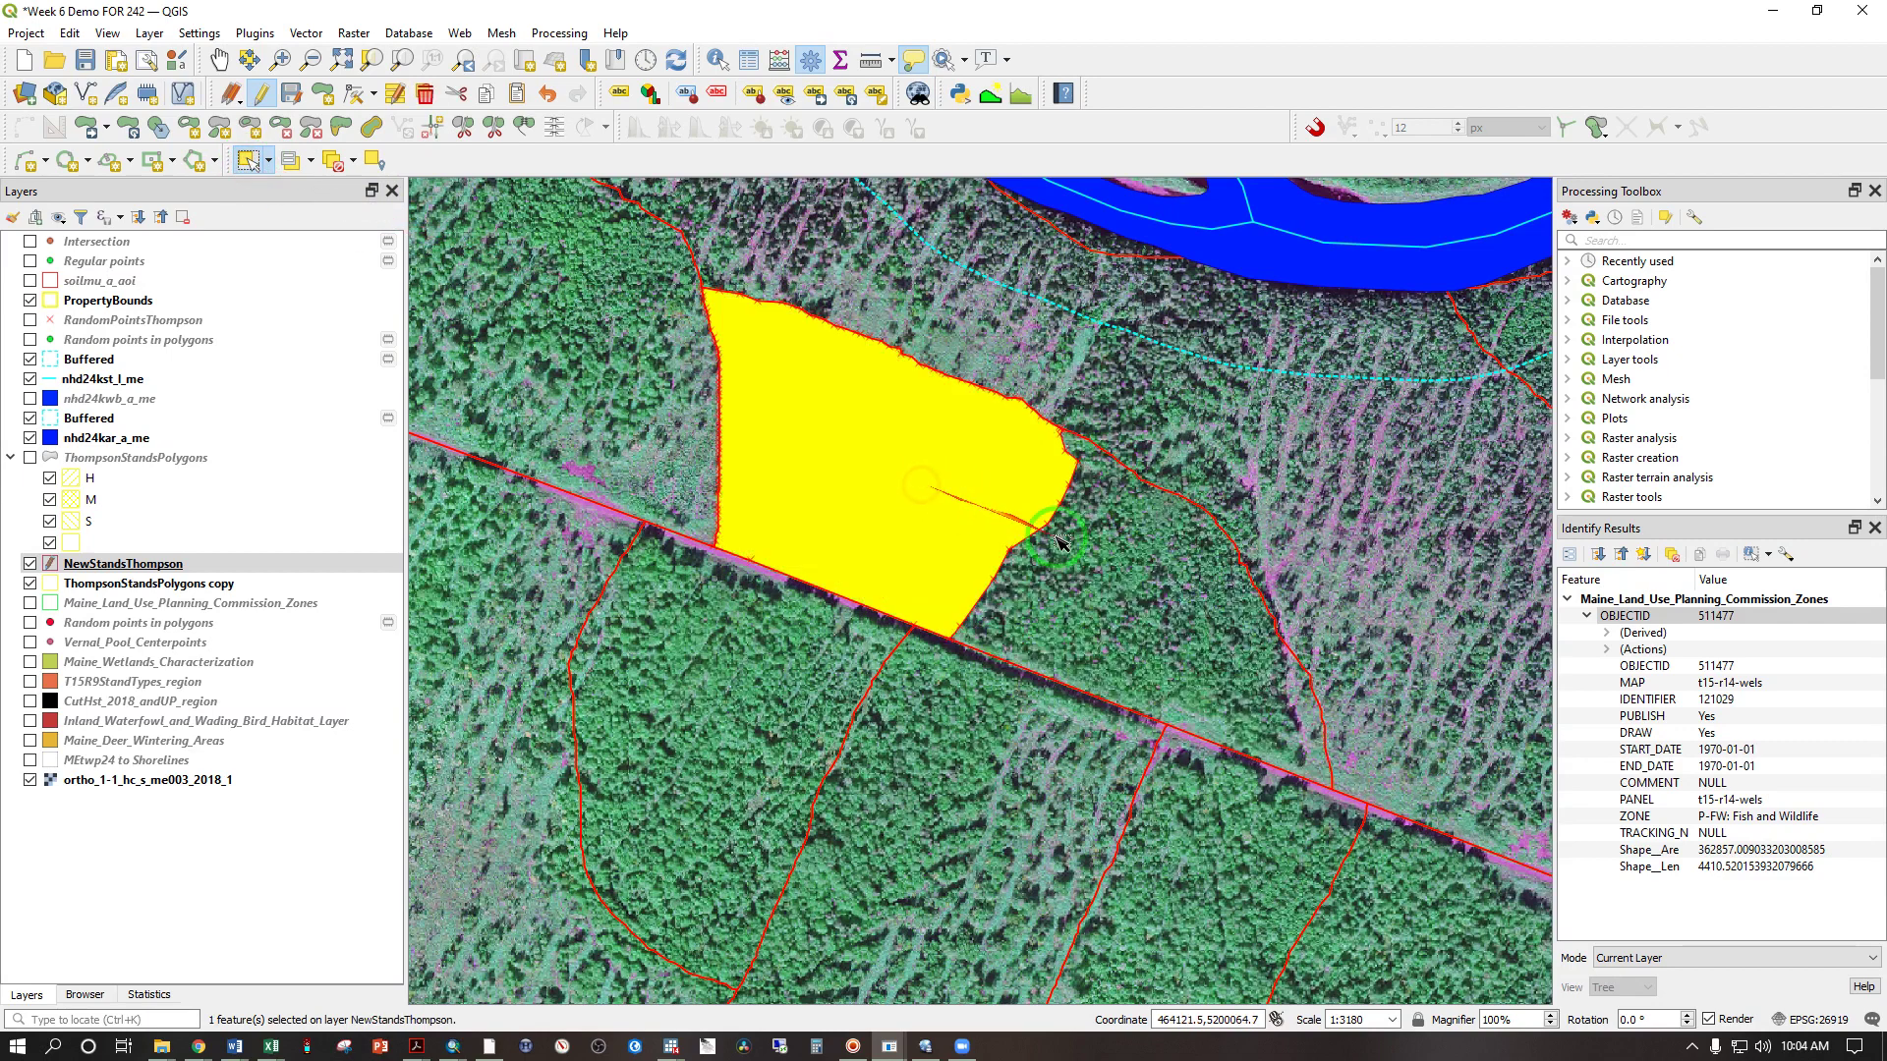
click(1084, 578)
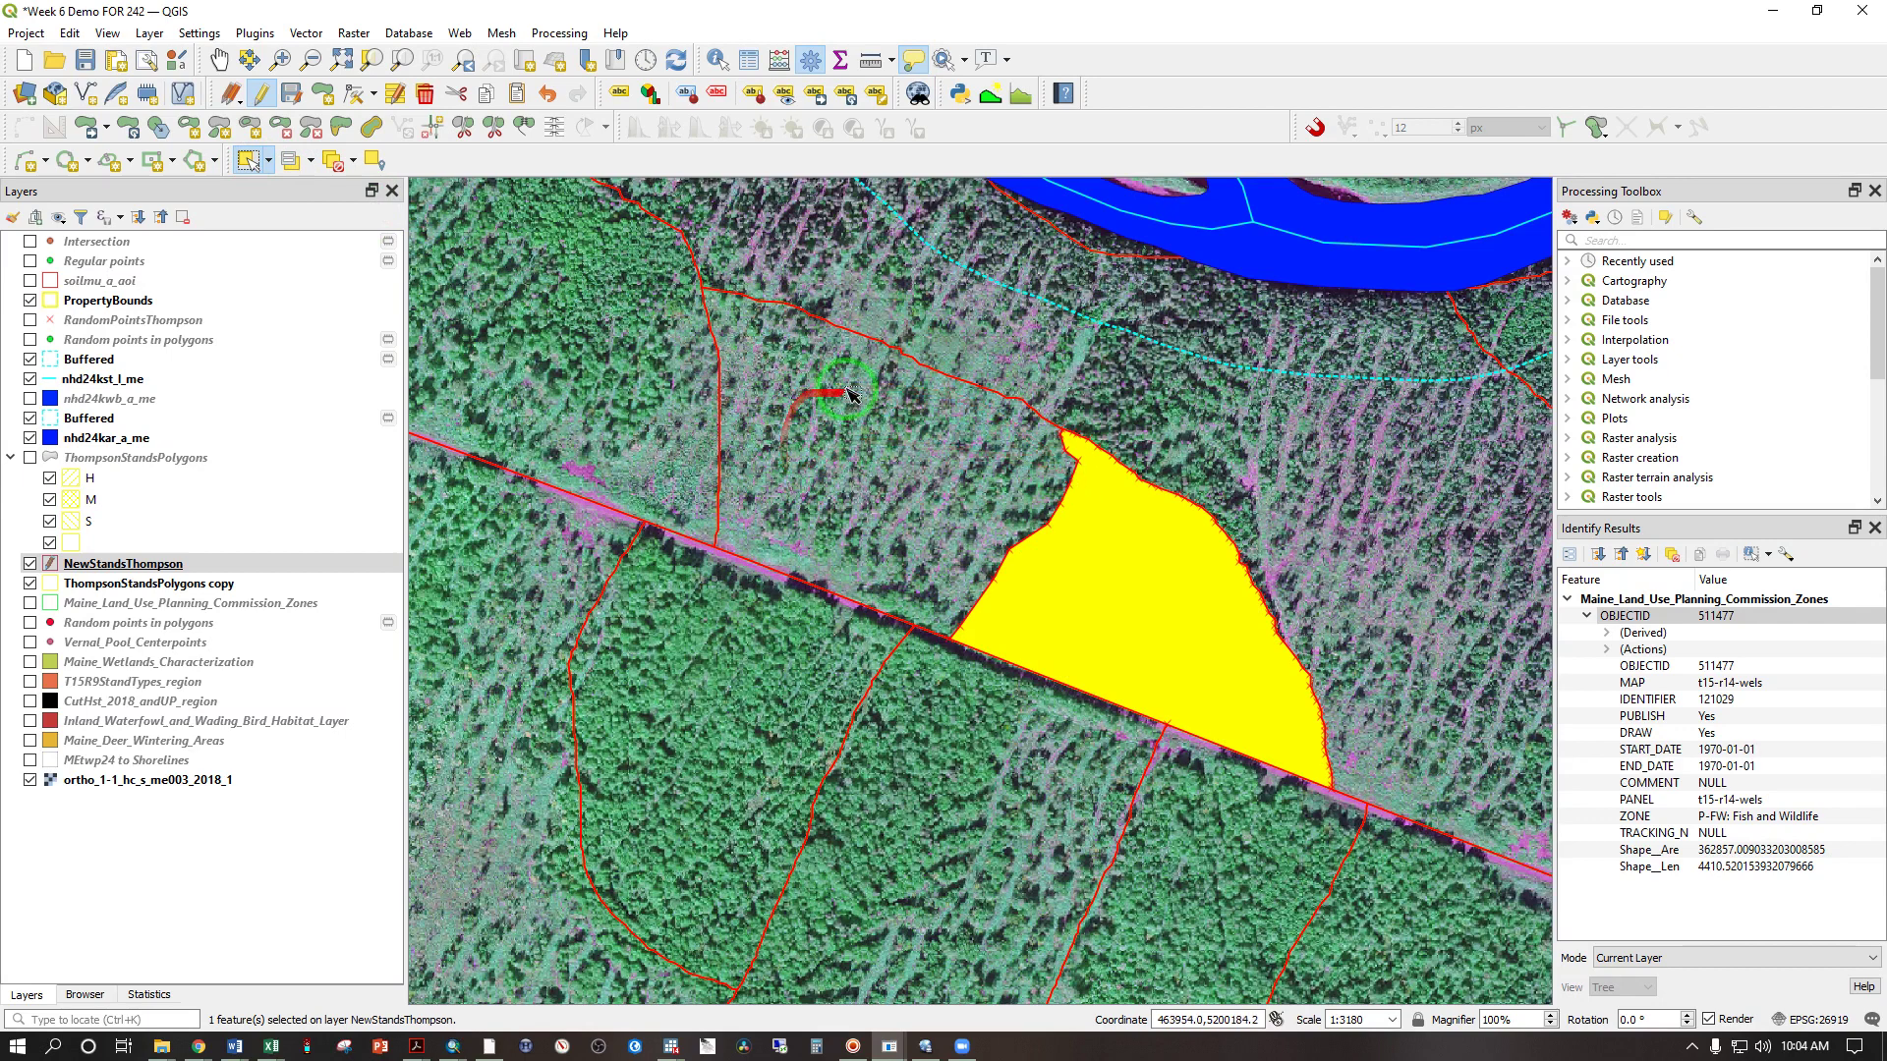
click(909, 457)
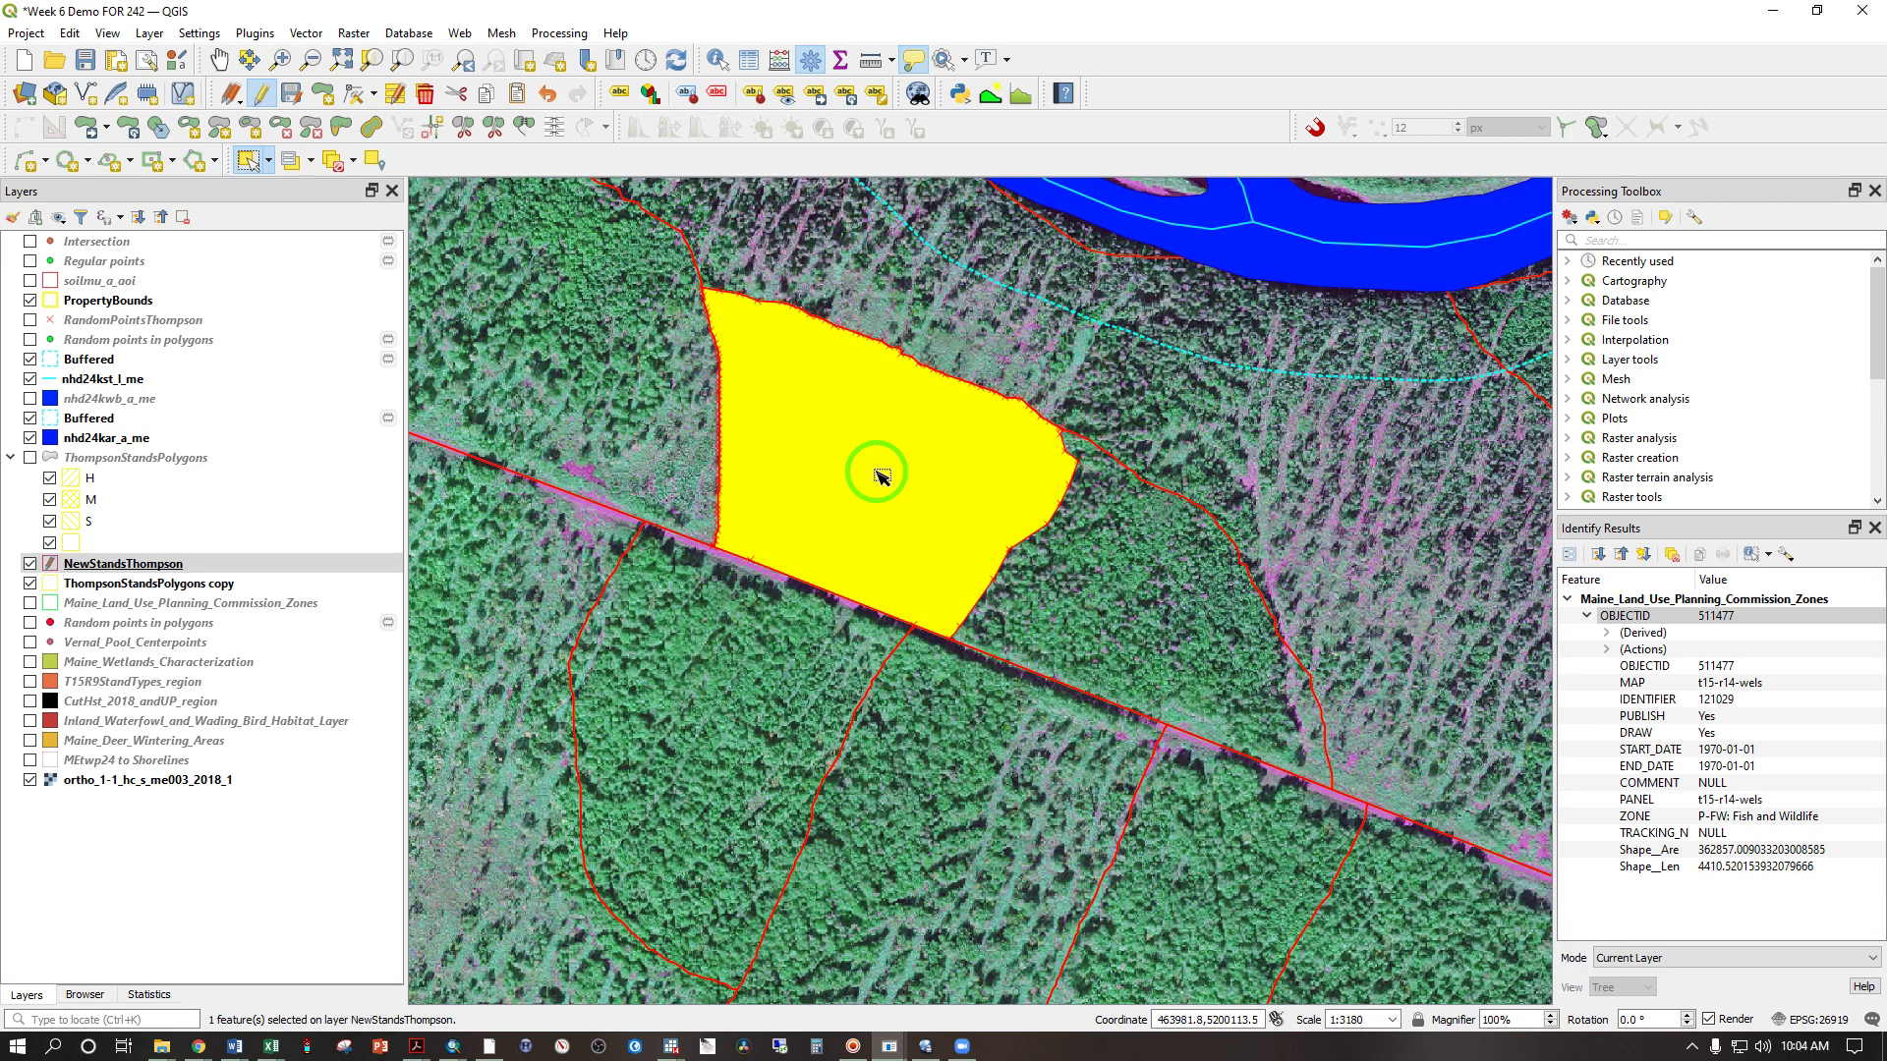
click(1081, 575)
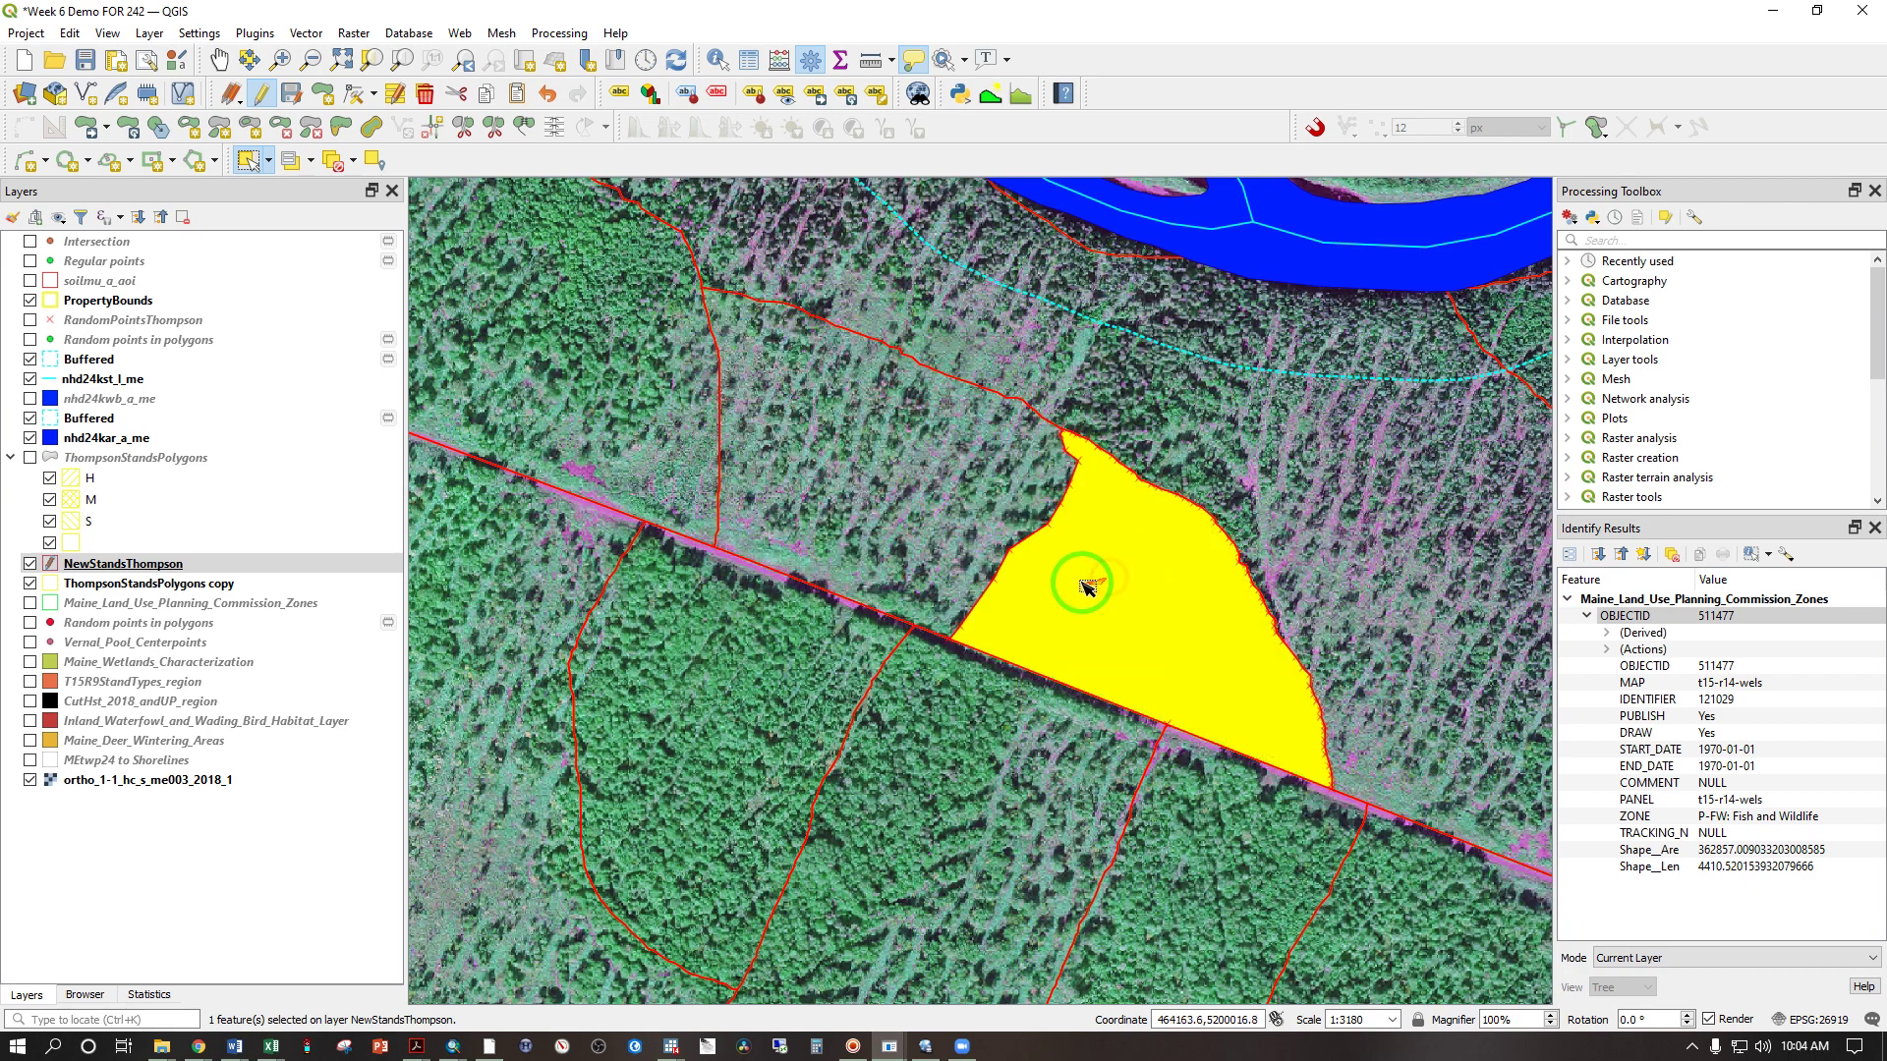
Select the western piece of the split stand and locate its record in the NewStandsThompson attribute table
click(879, 476)
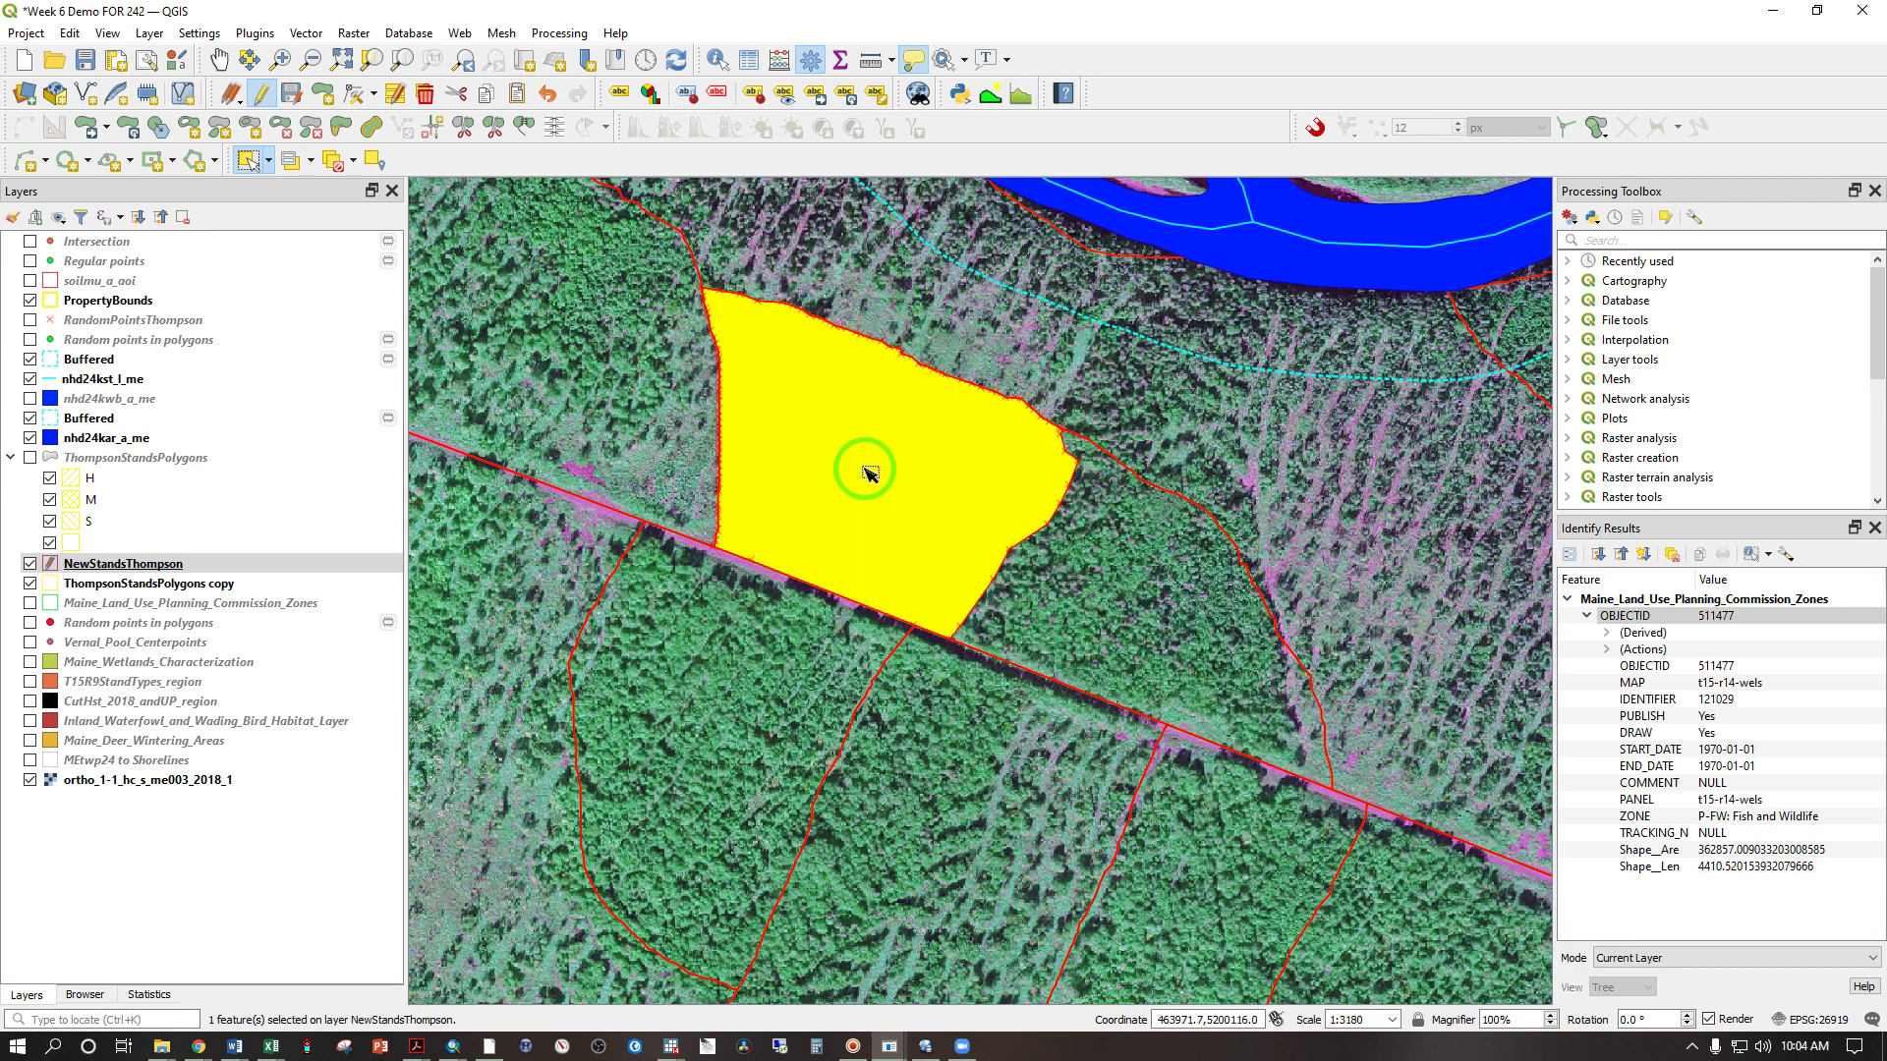
right_click(164, 563)
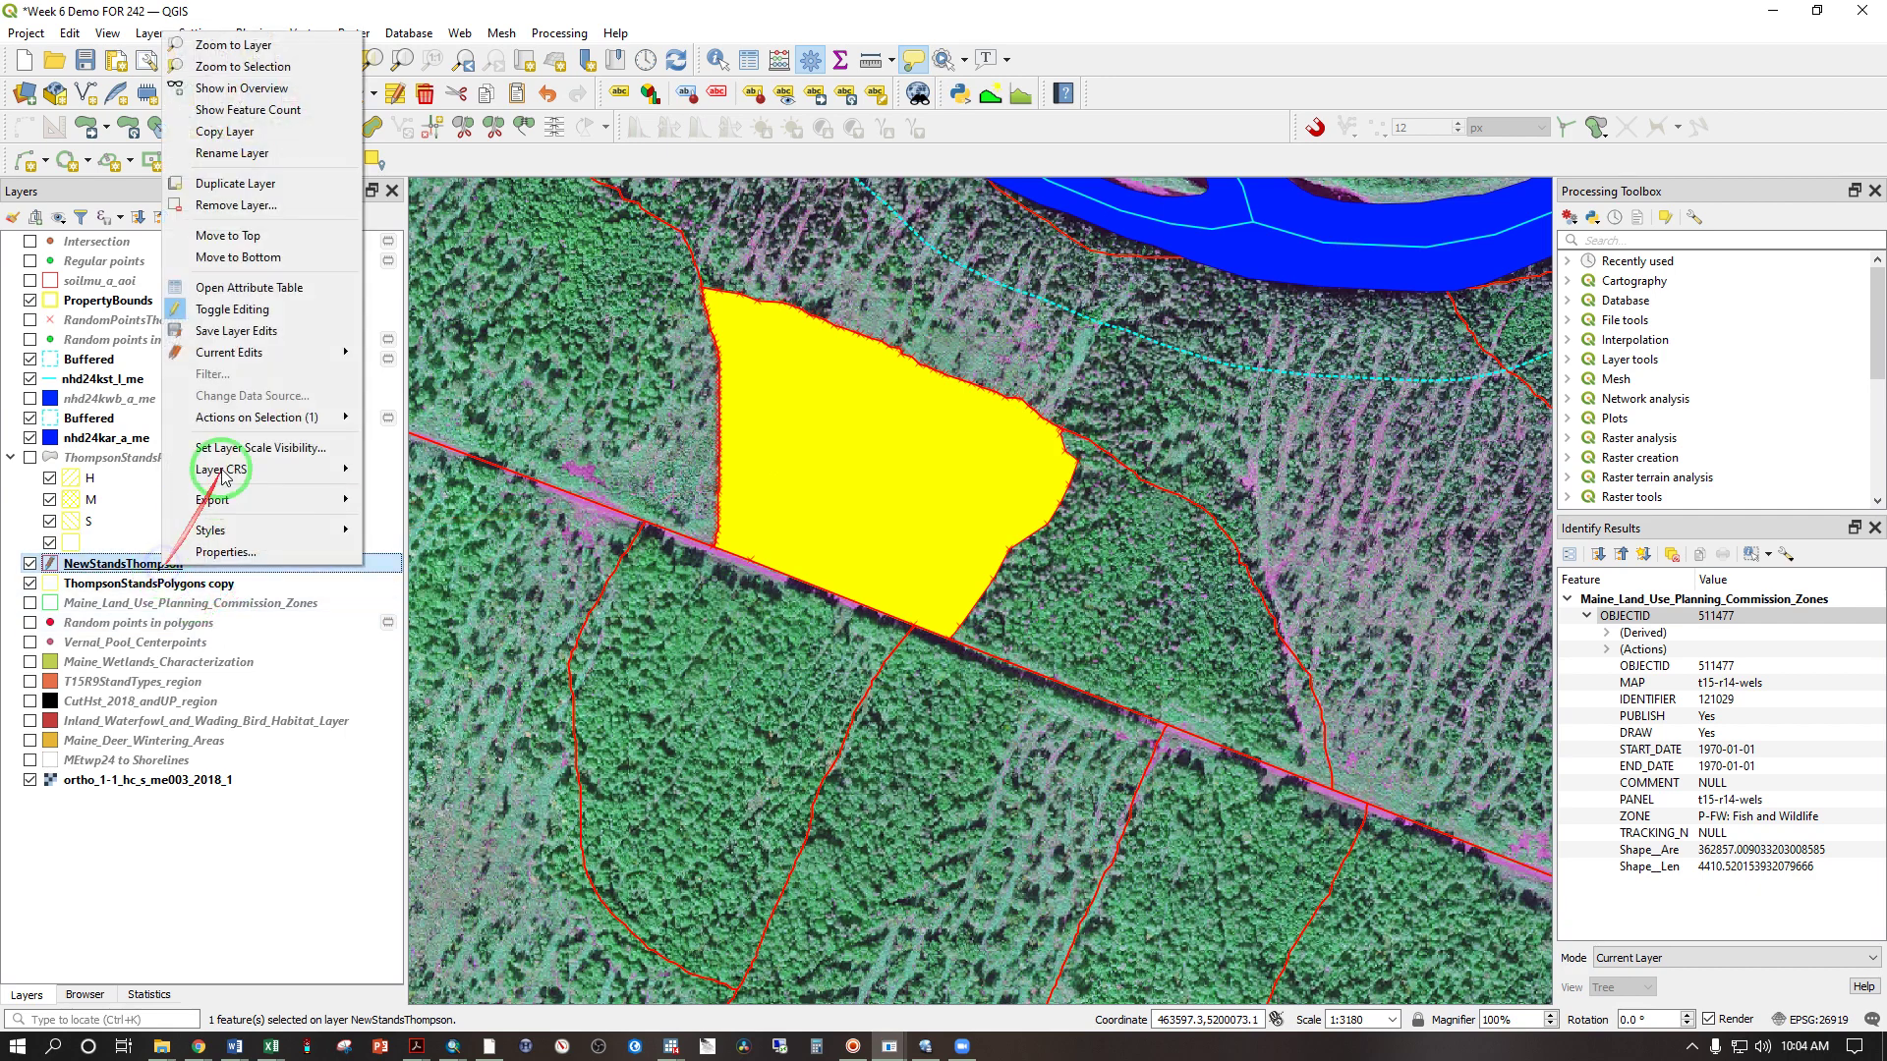
click(241, 289)
scroll(1396, 461, down, 6)
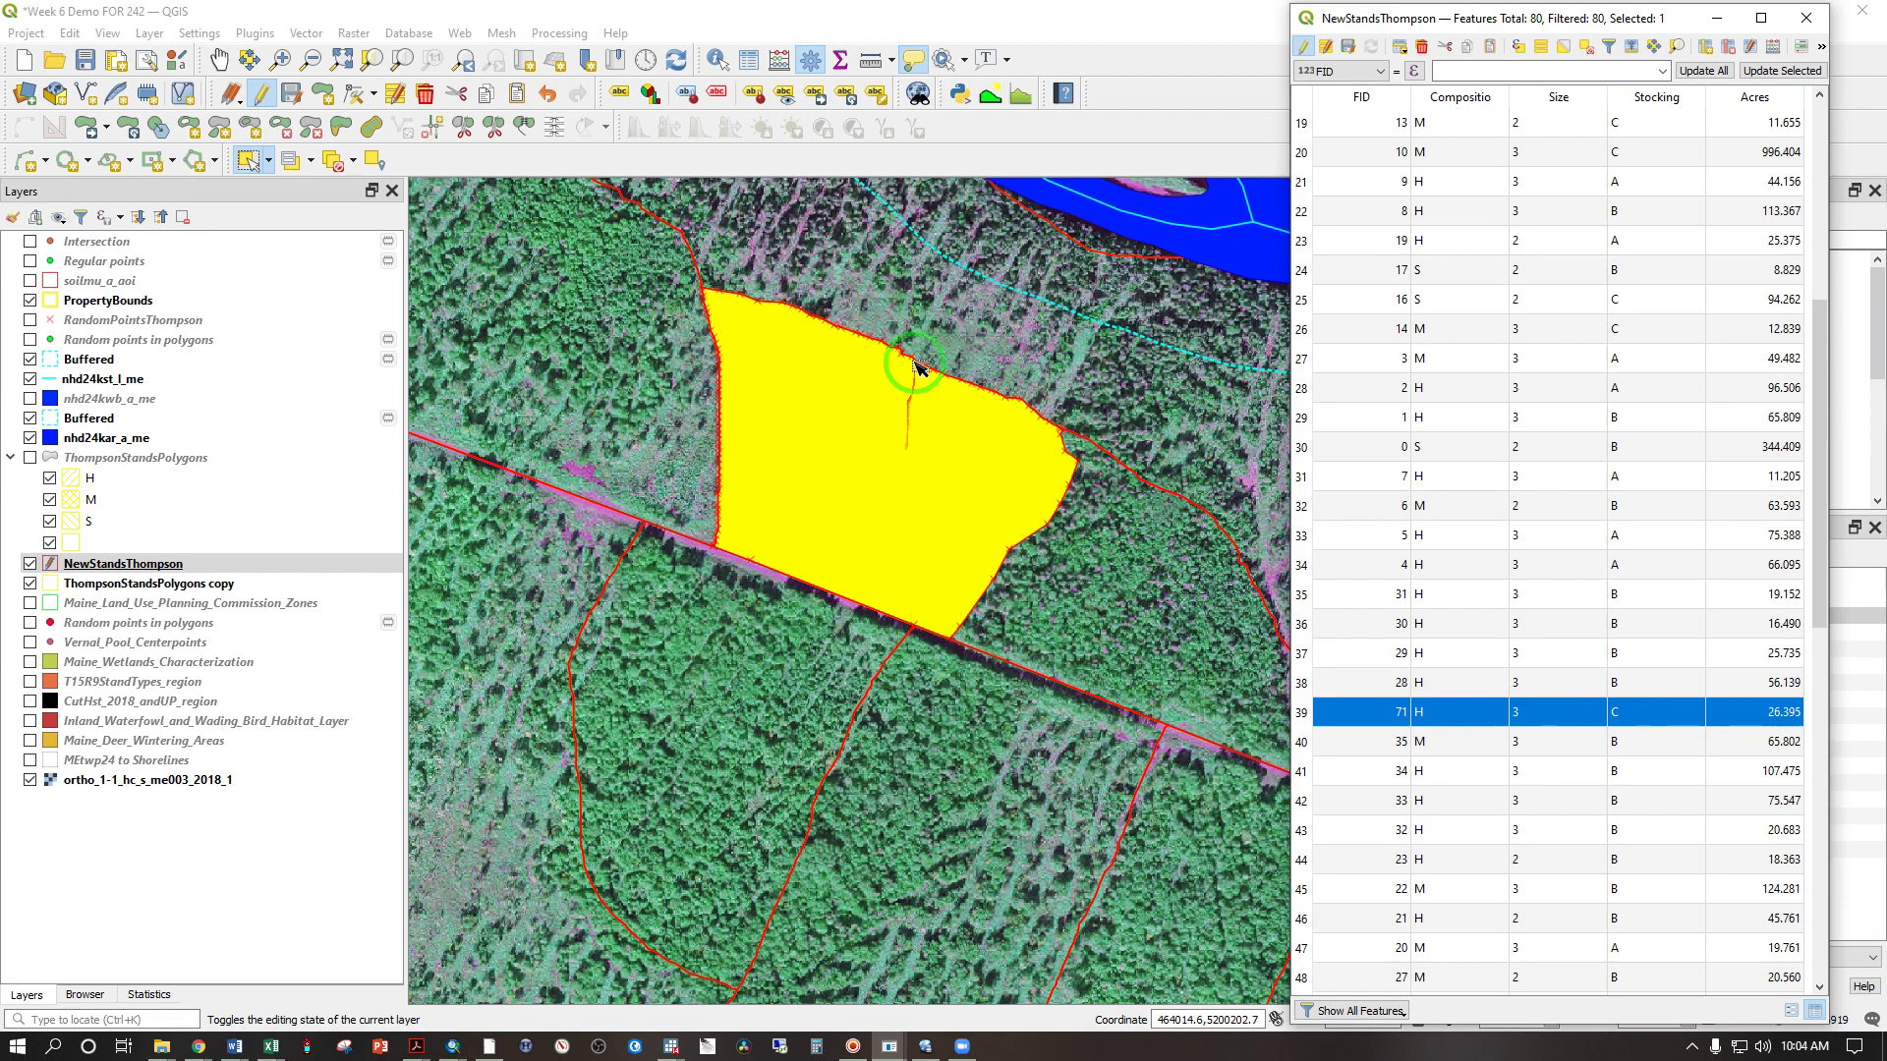
Select the eastern piece of the split stand and set its Stocking to A in the NewStandsThompson attribute table
click(1091, 598)
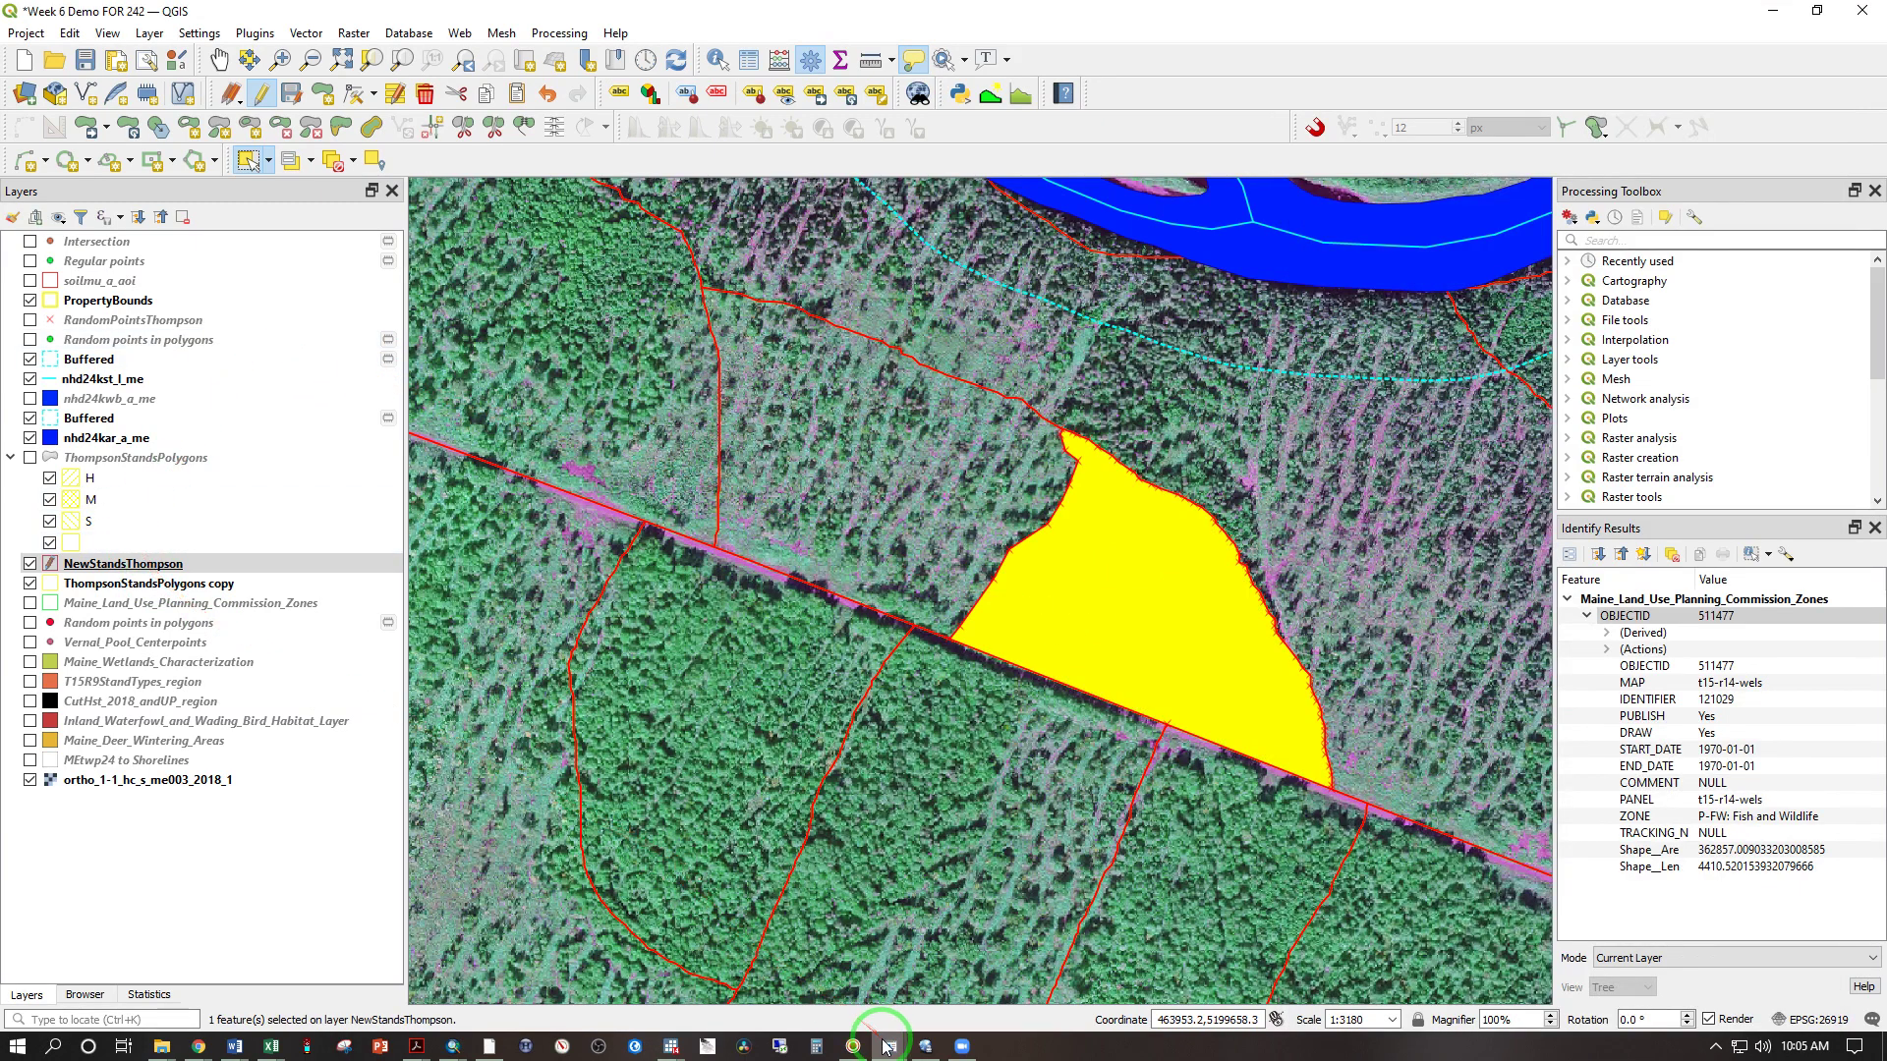
mouse_move(889, 1045)
click(1330, 902)
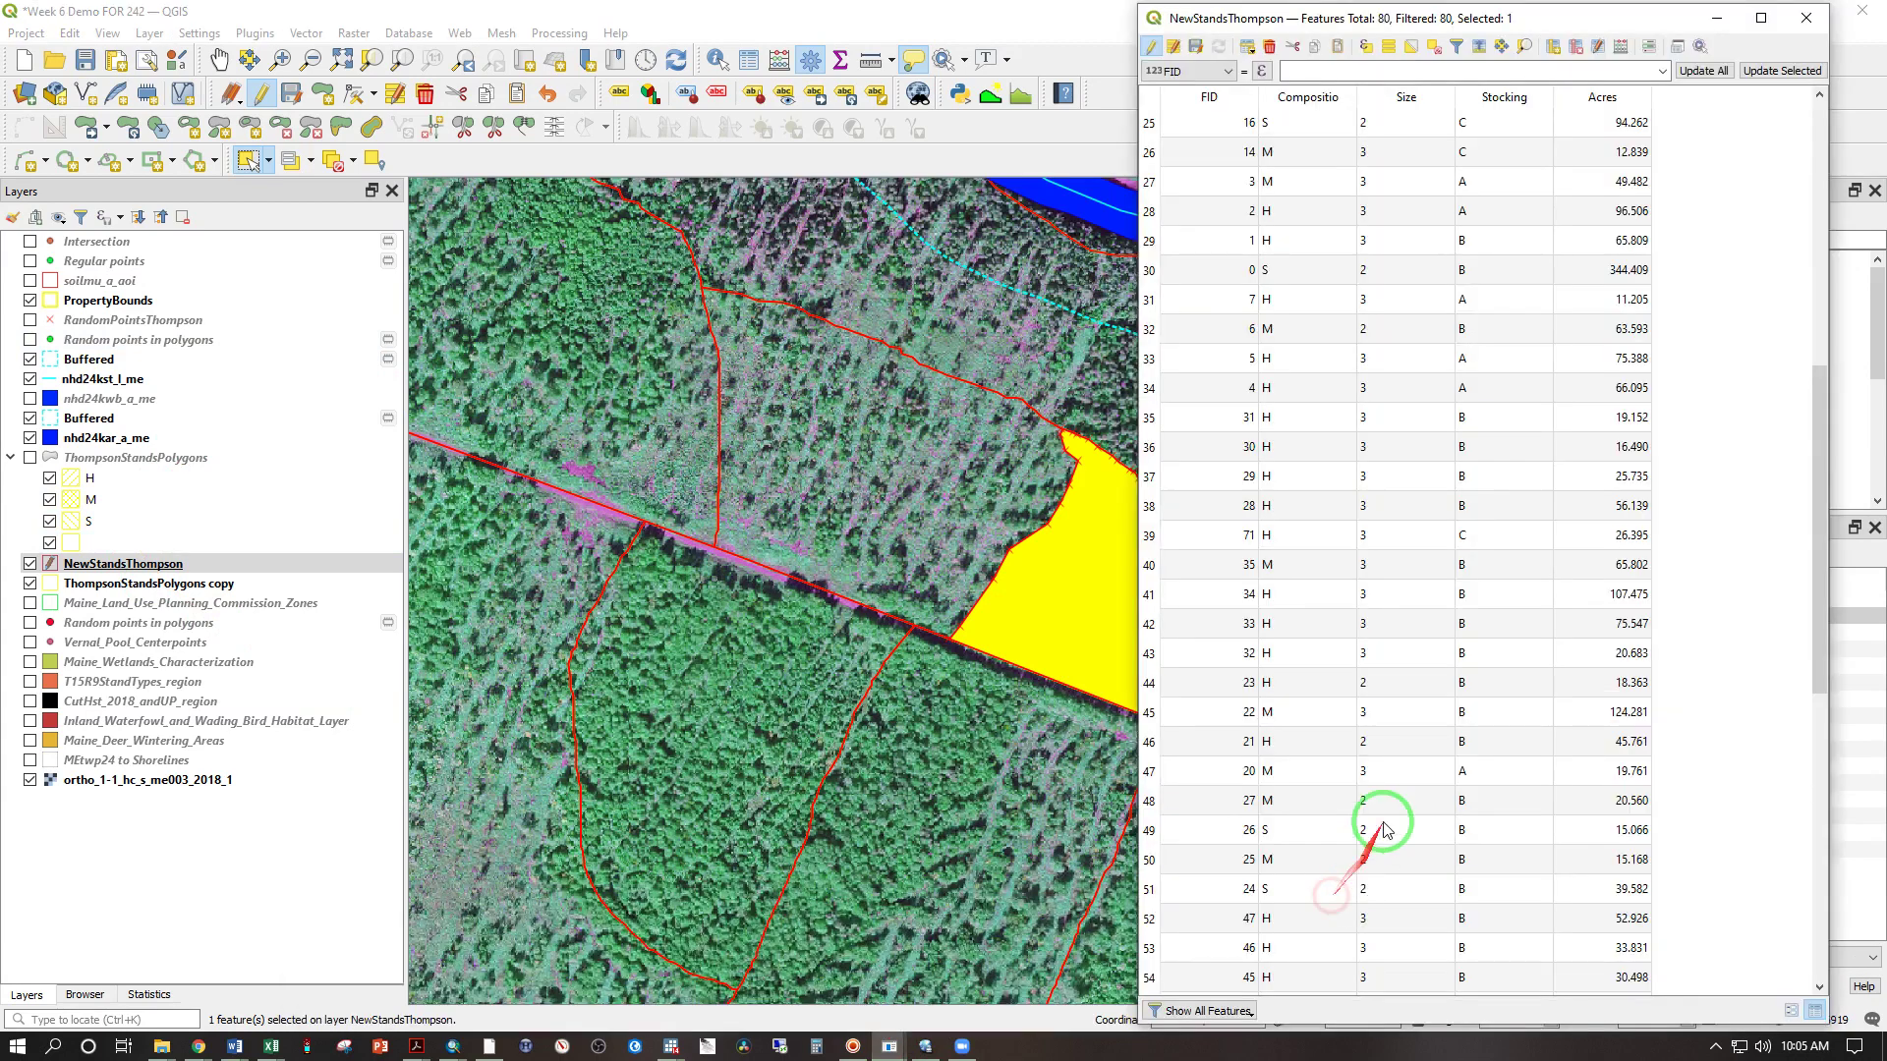
scroll(1415, 687, down, 5)
scroll(1412, 684, up, 15)
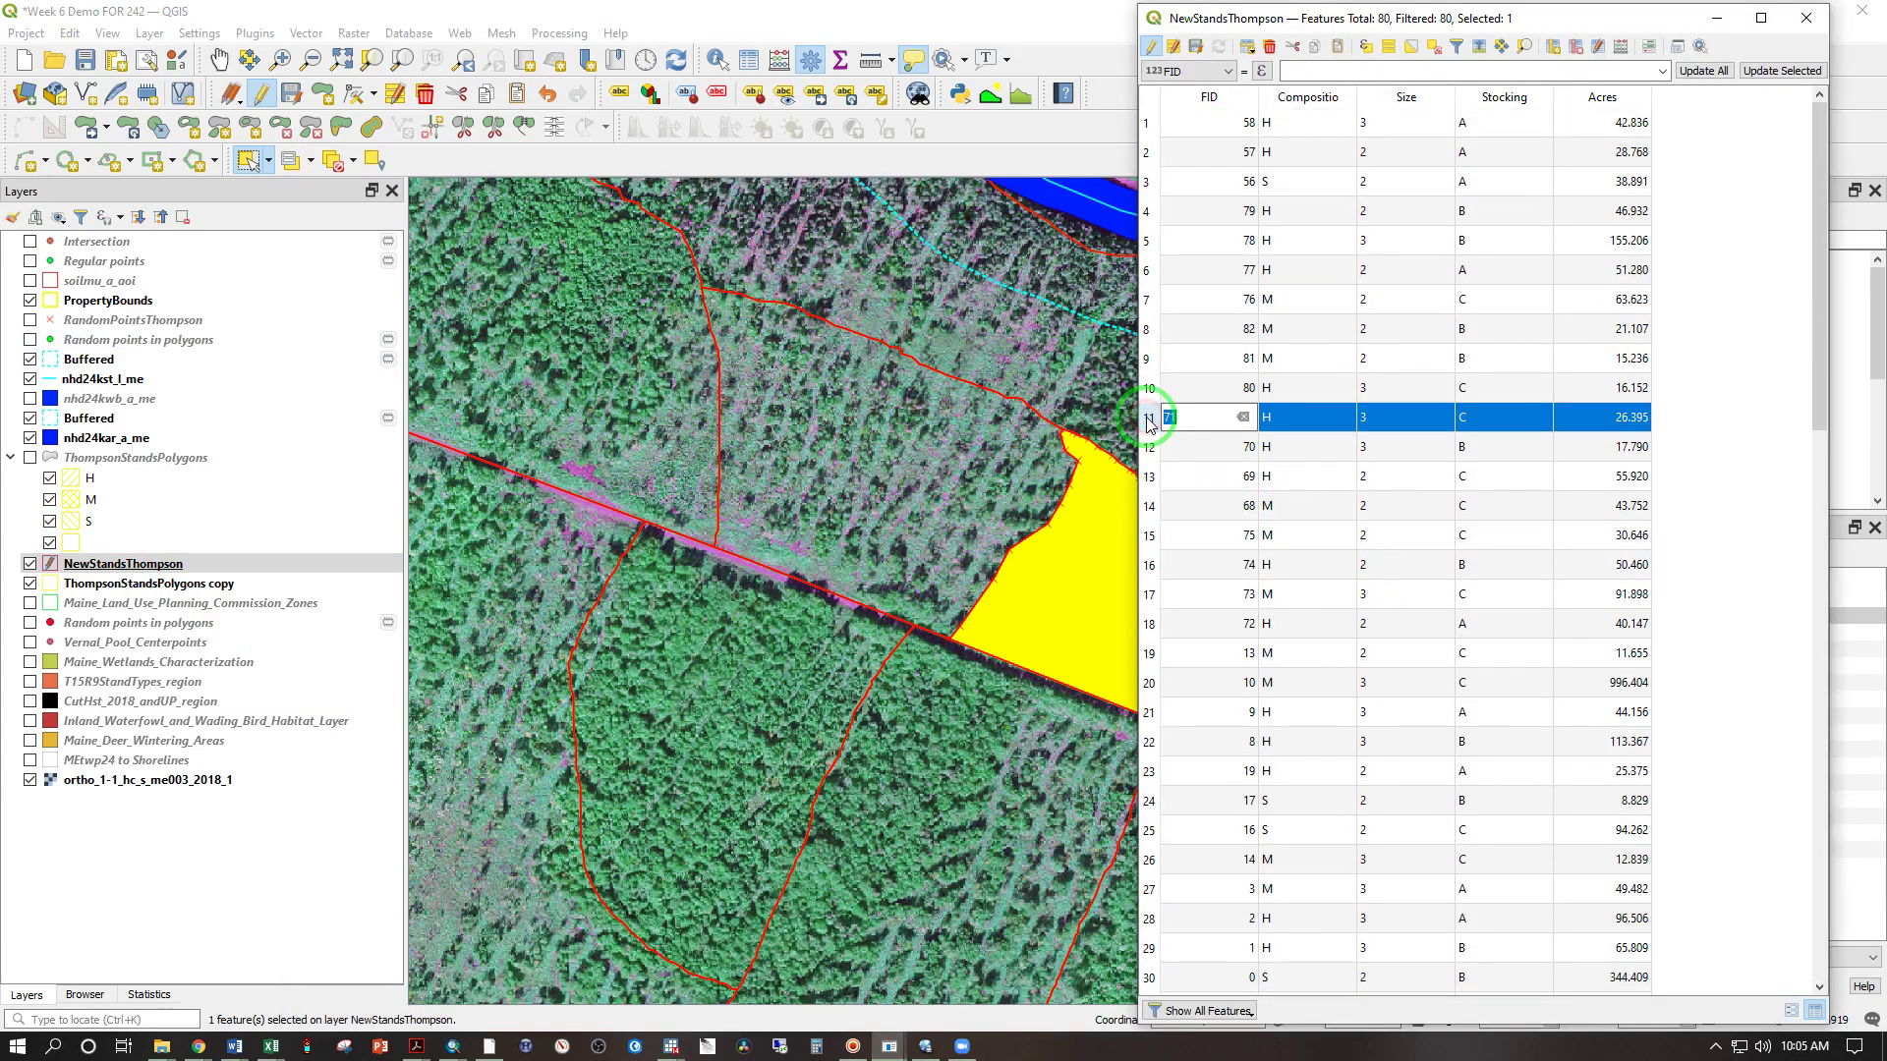
click(1149, 390)
click(1152, 418)
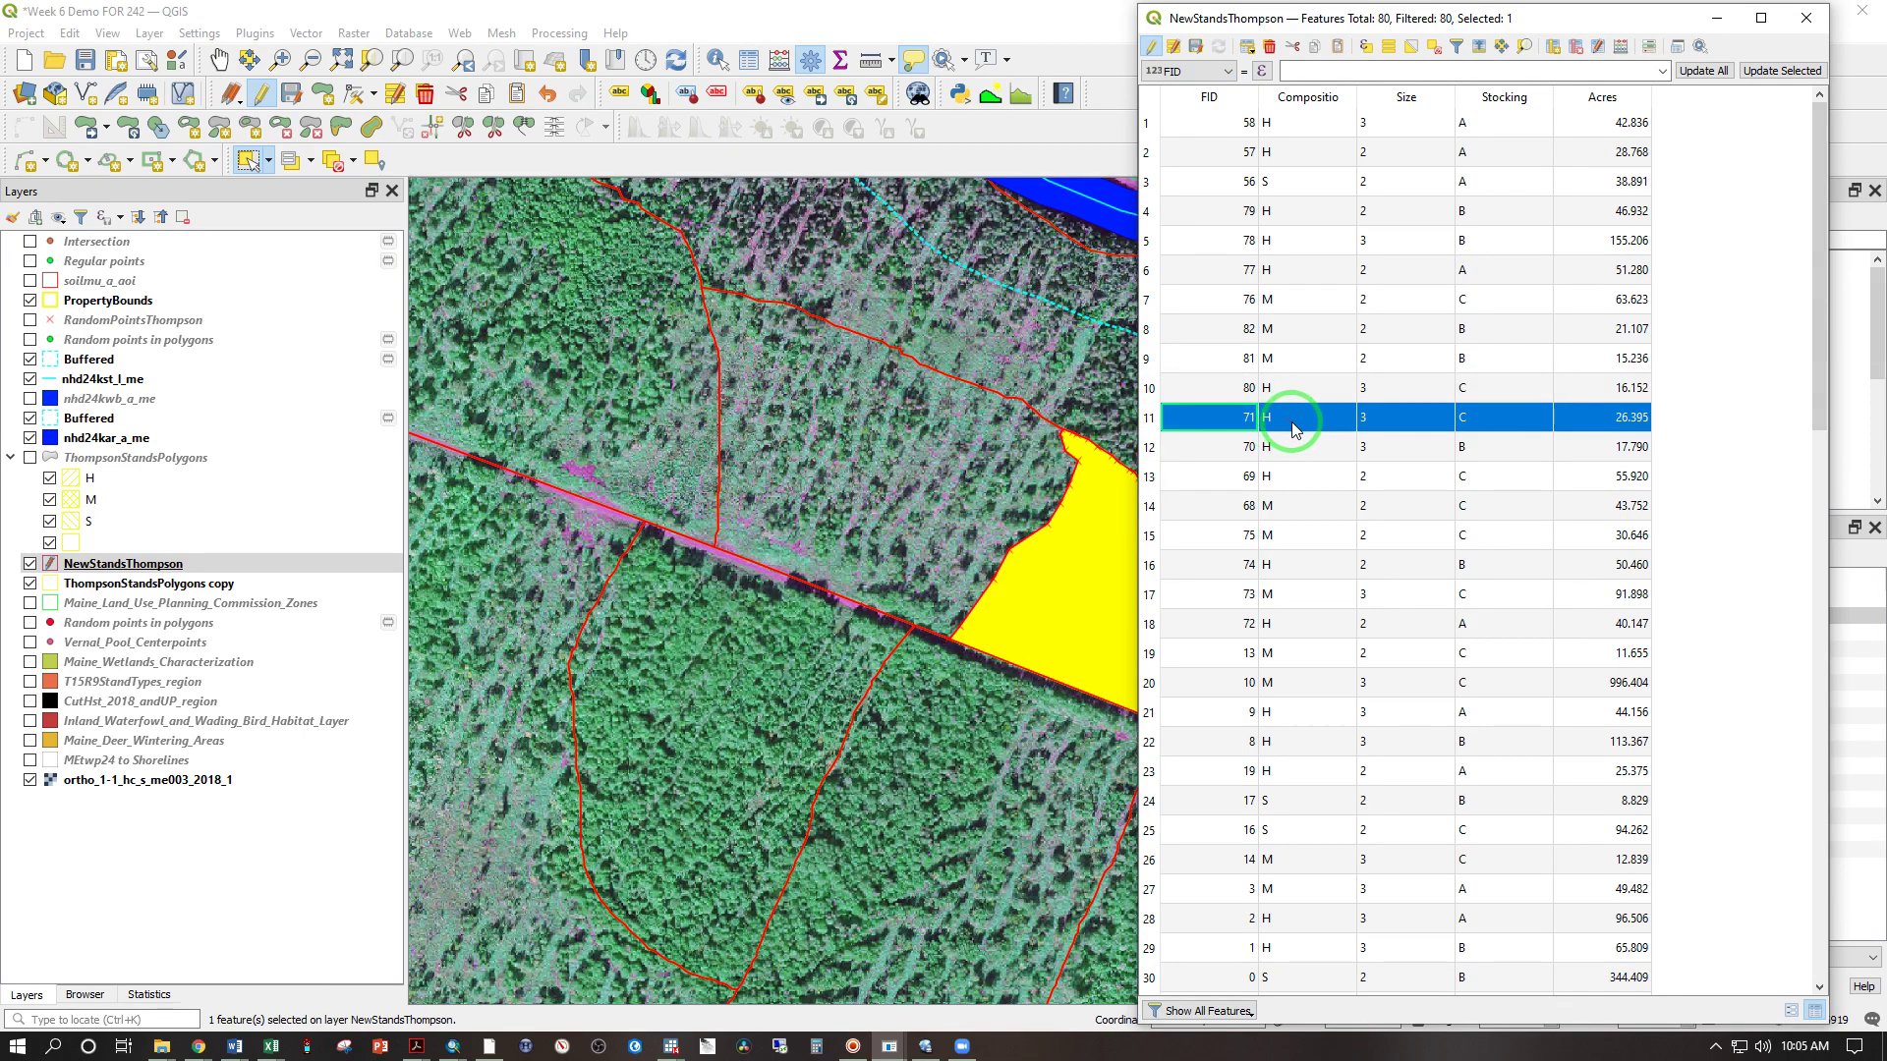
double_click(1471, 416)
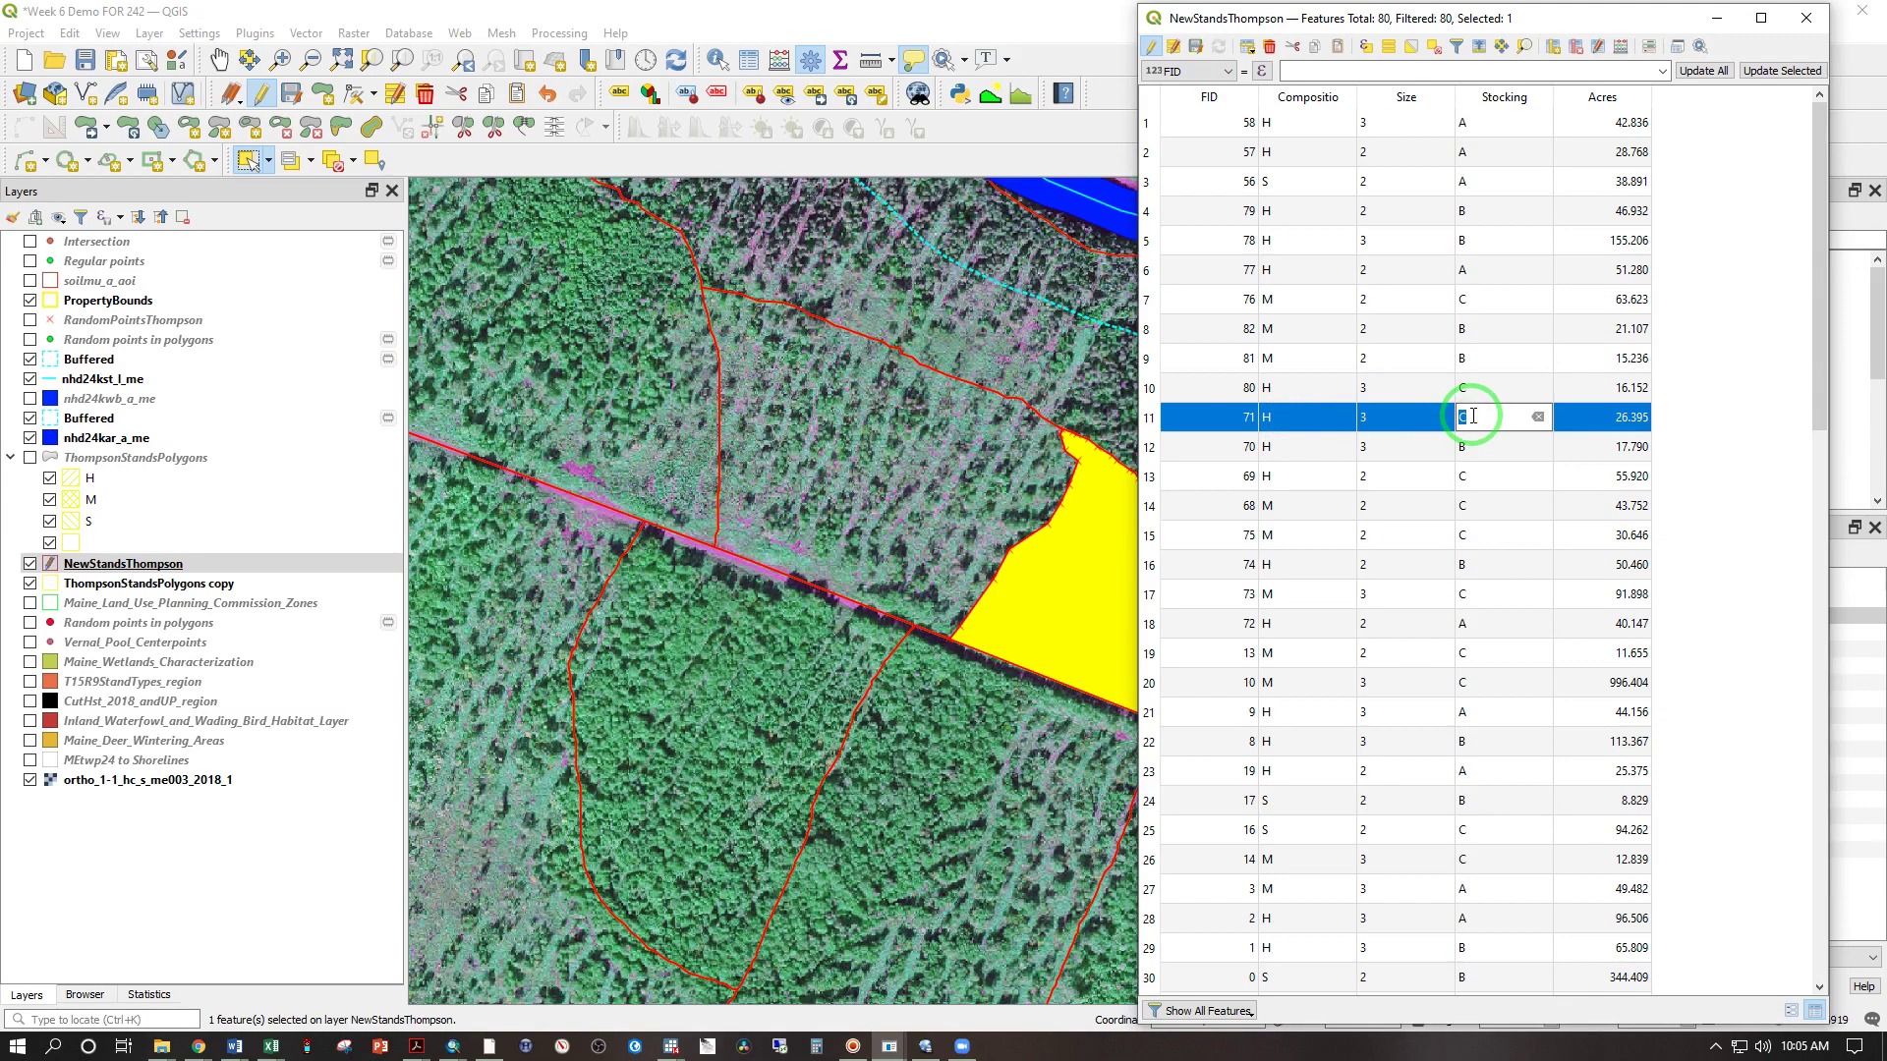
key(Return)
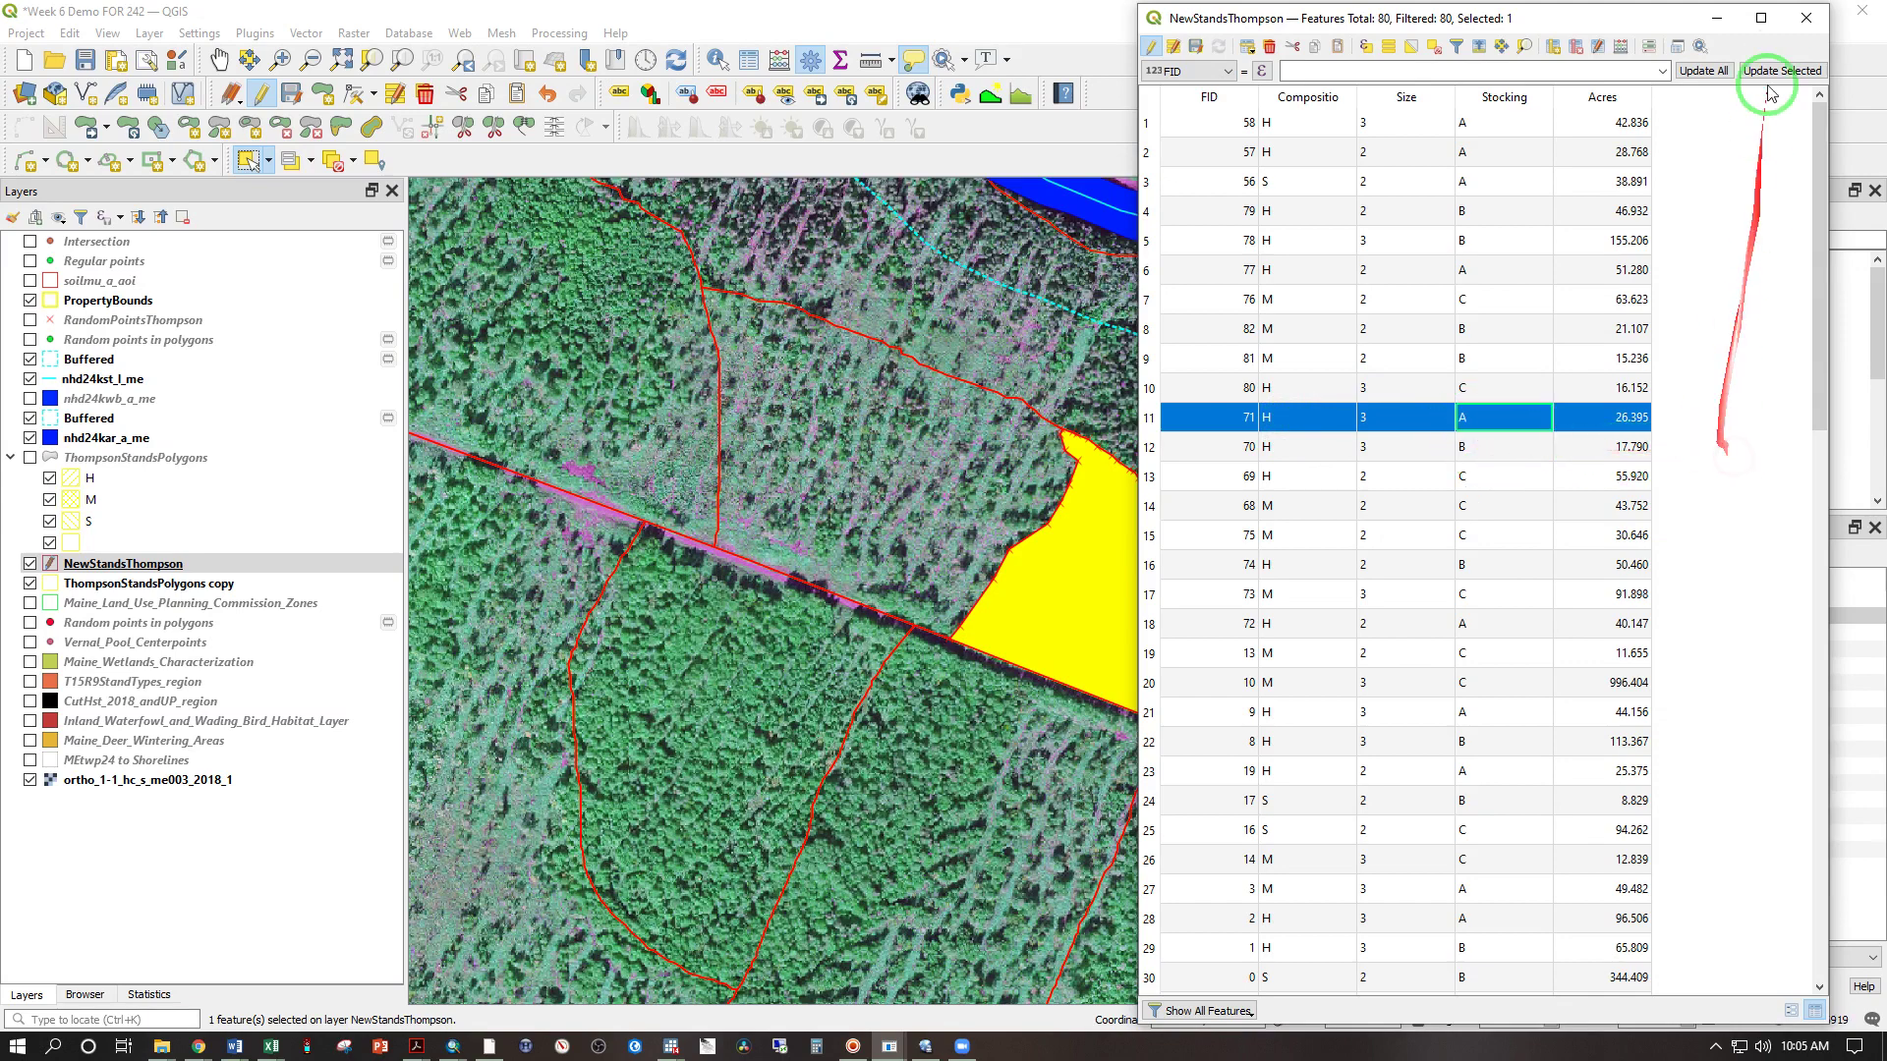
click(1806, 18)
Save the NewStandsThompson layer edits and turn off editing for the layer
right_click(103, 568)
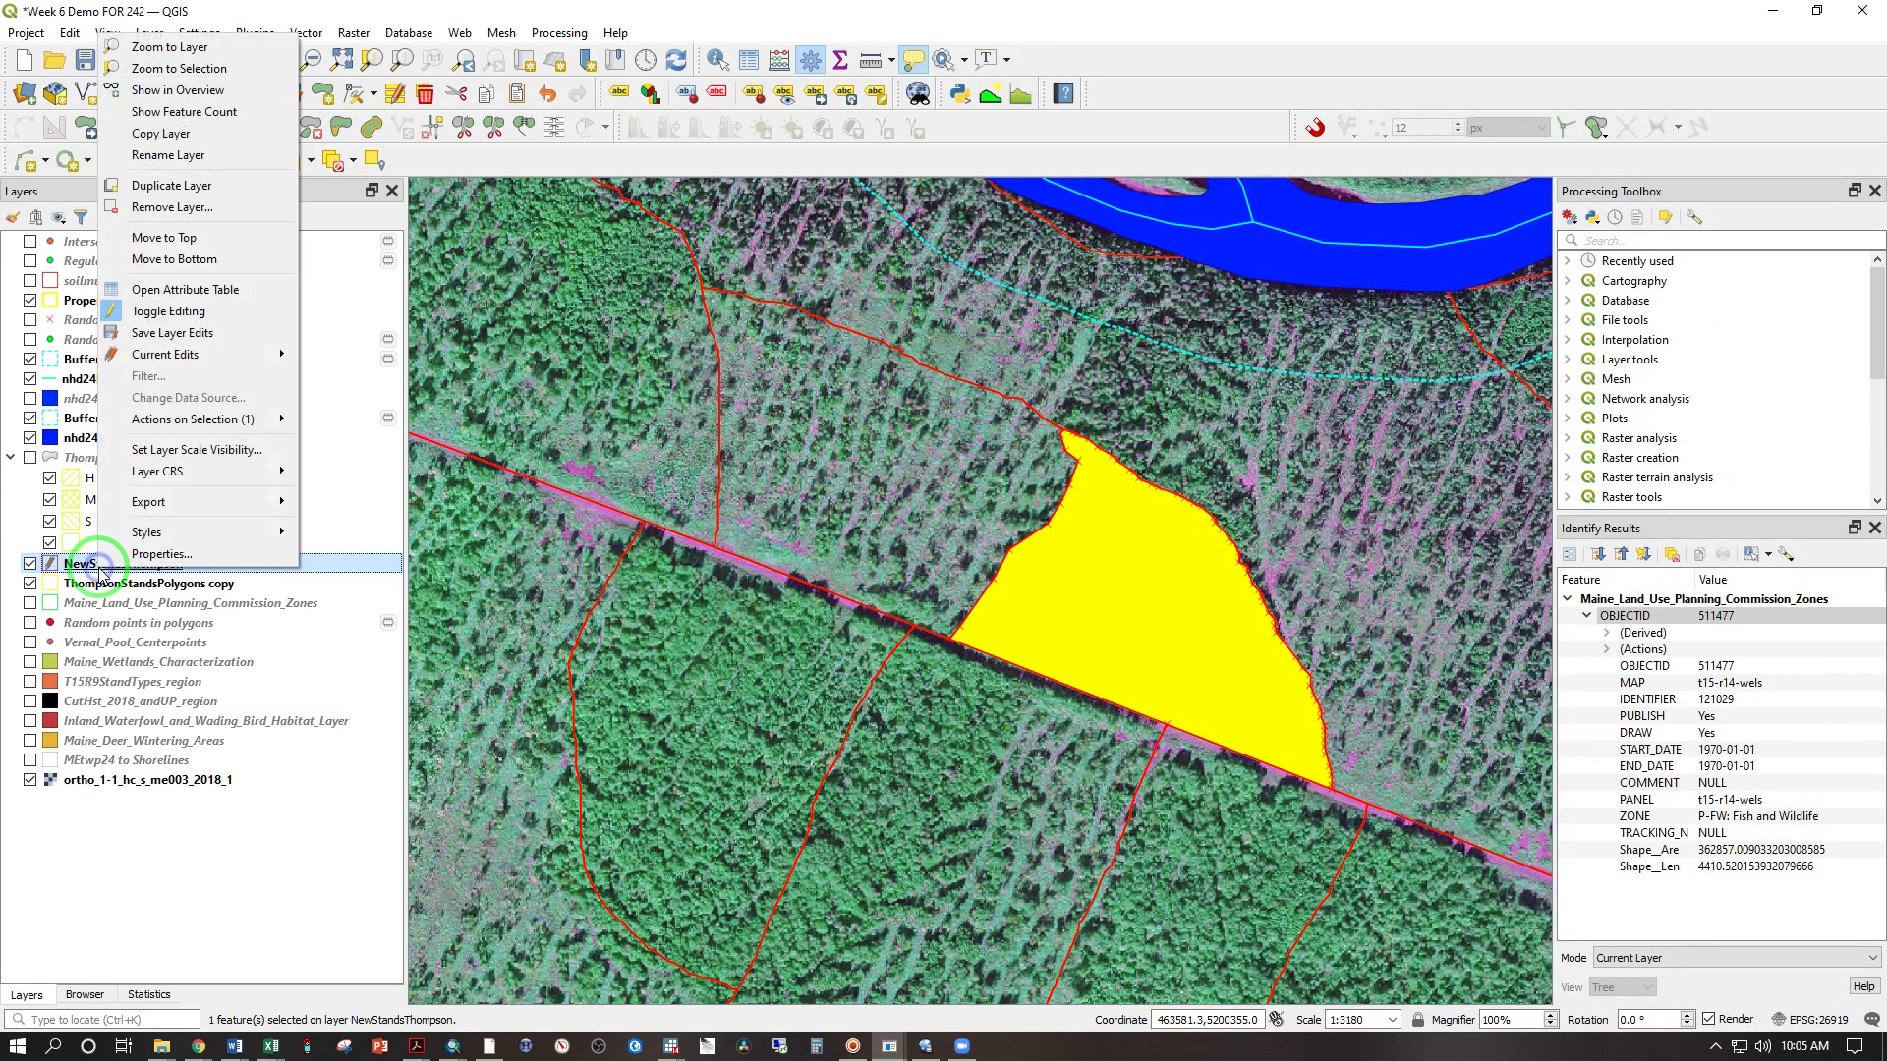
click(162, 333)
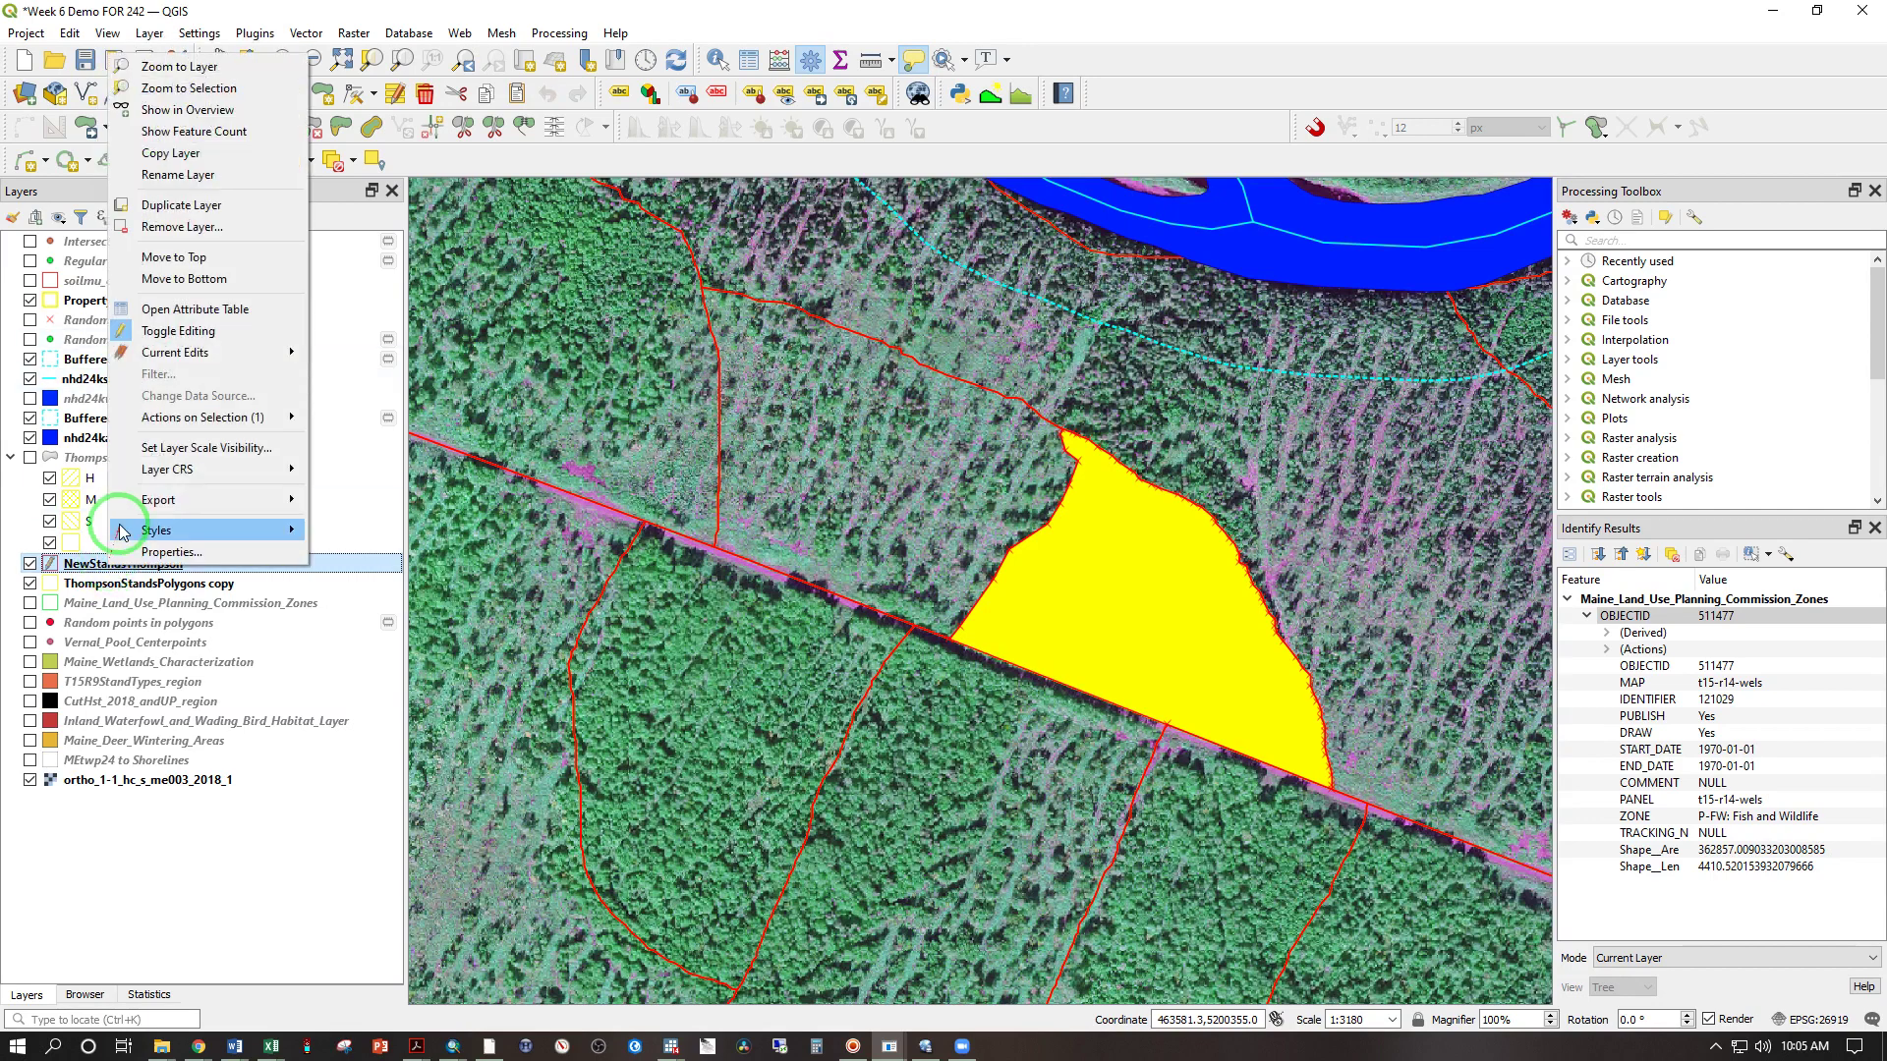
click(163, 331)
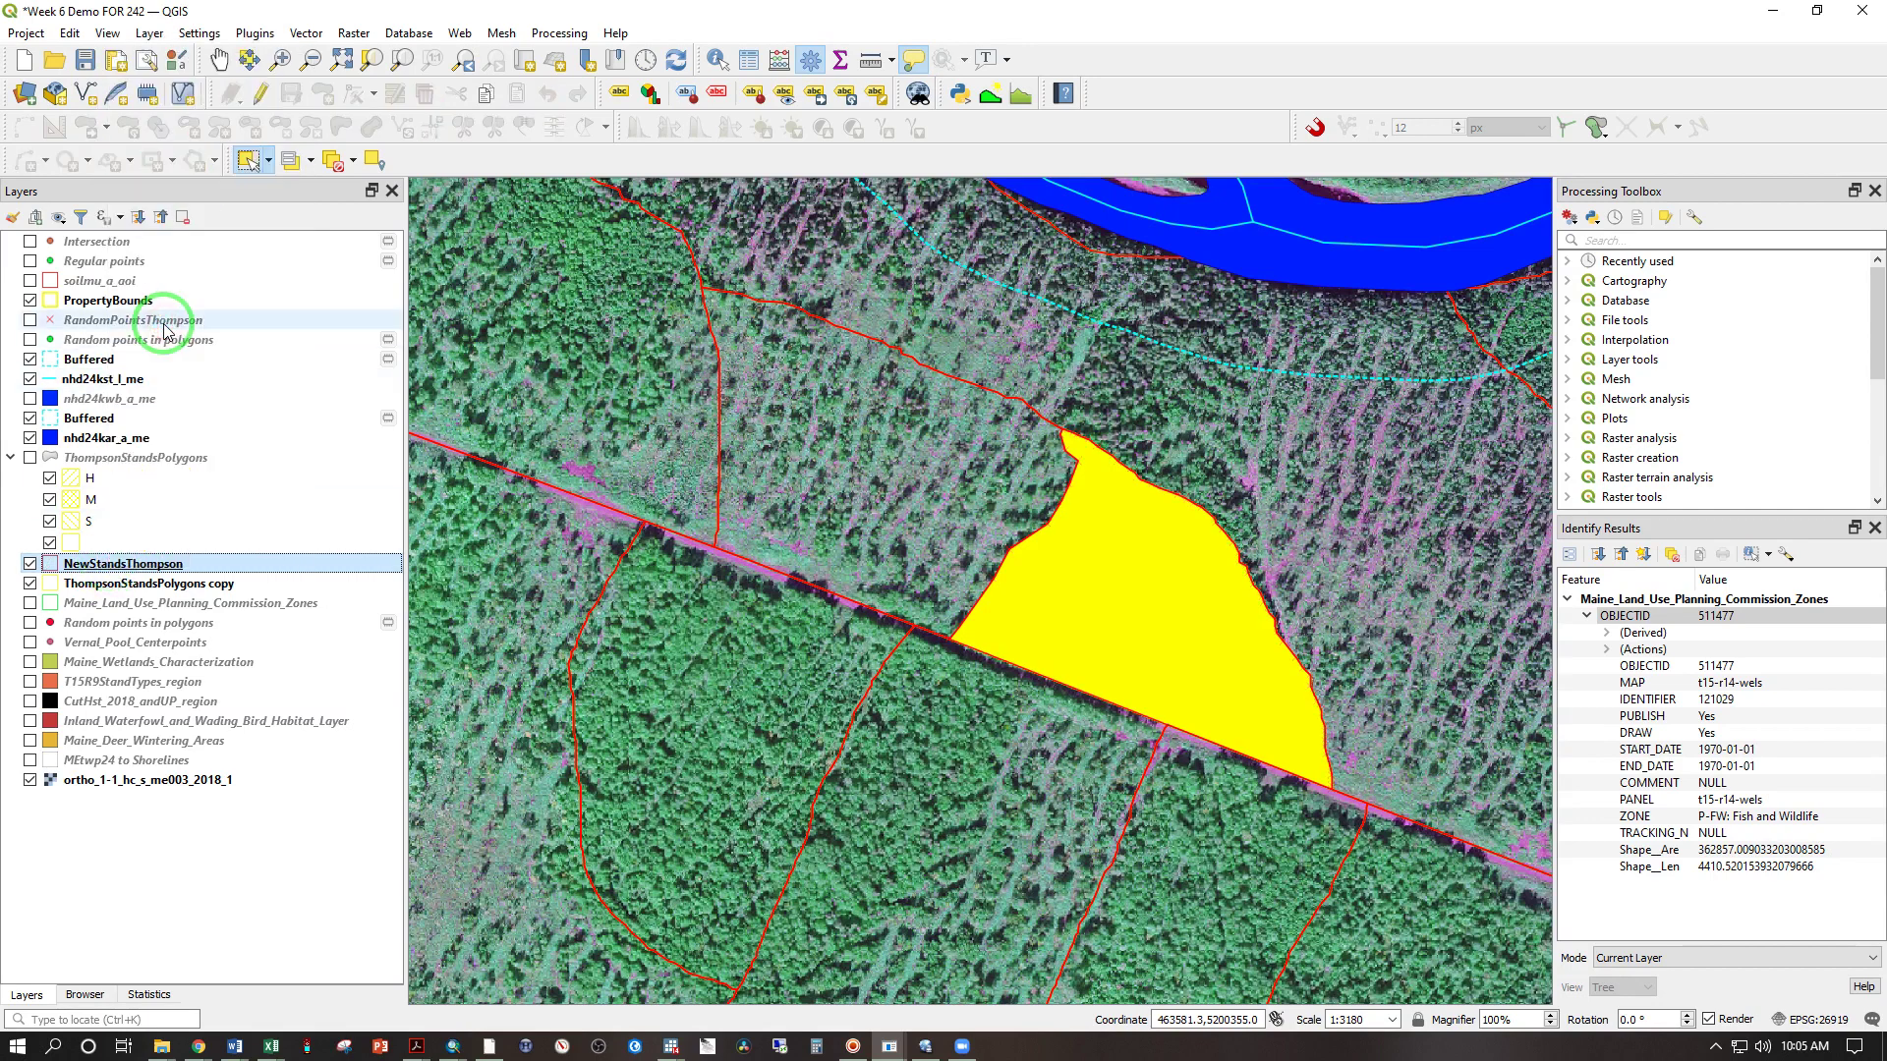
Identify the western and eastern pieces of the split stand in turn to compare their attributes
click(715, 61)
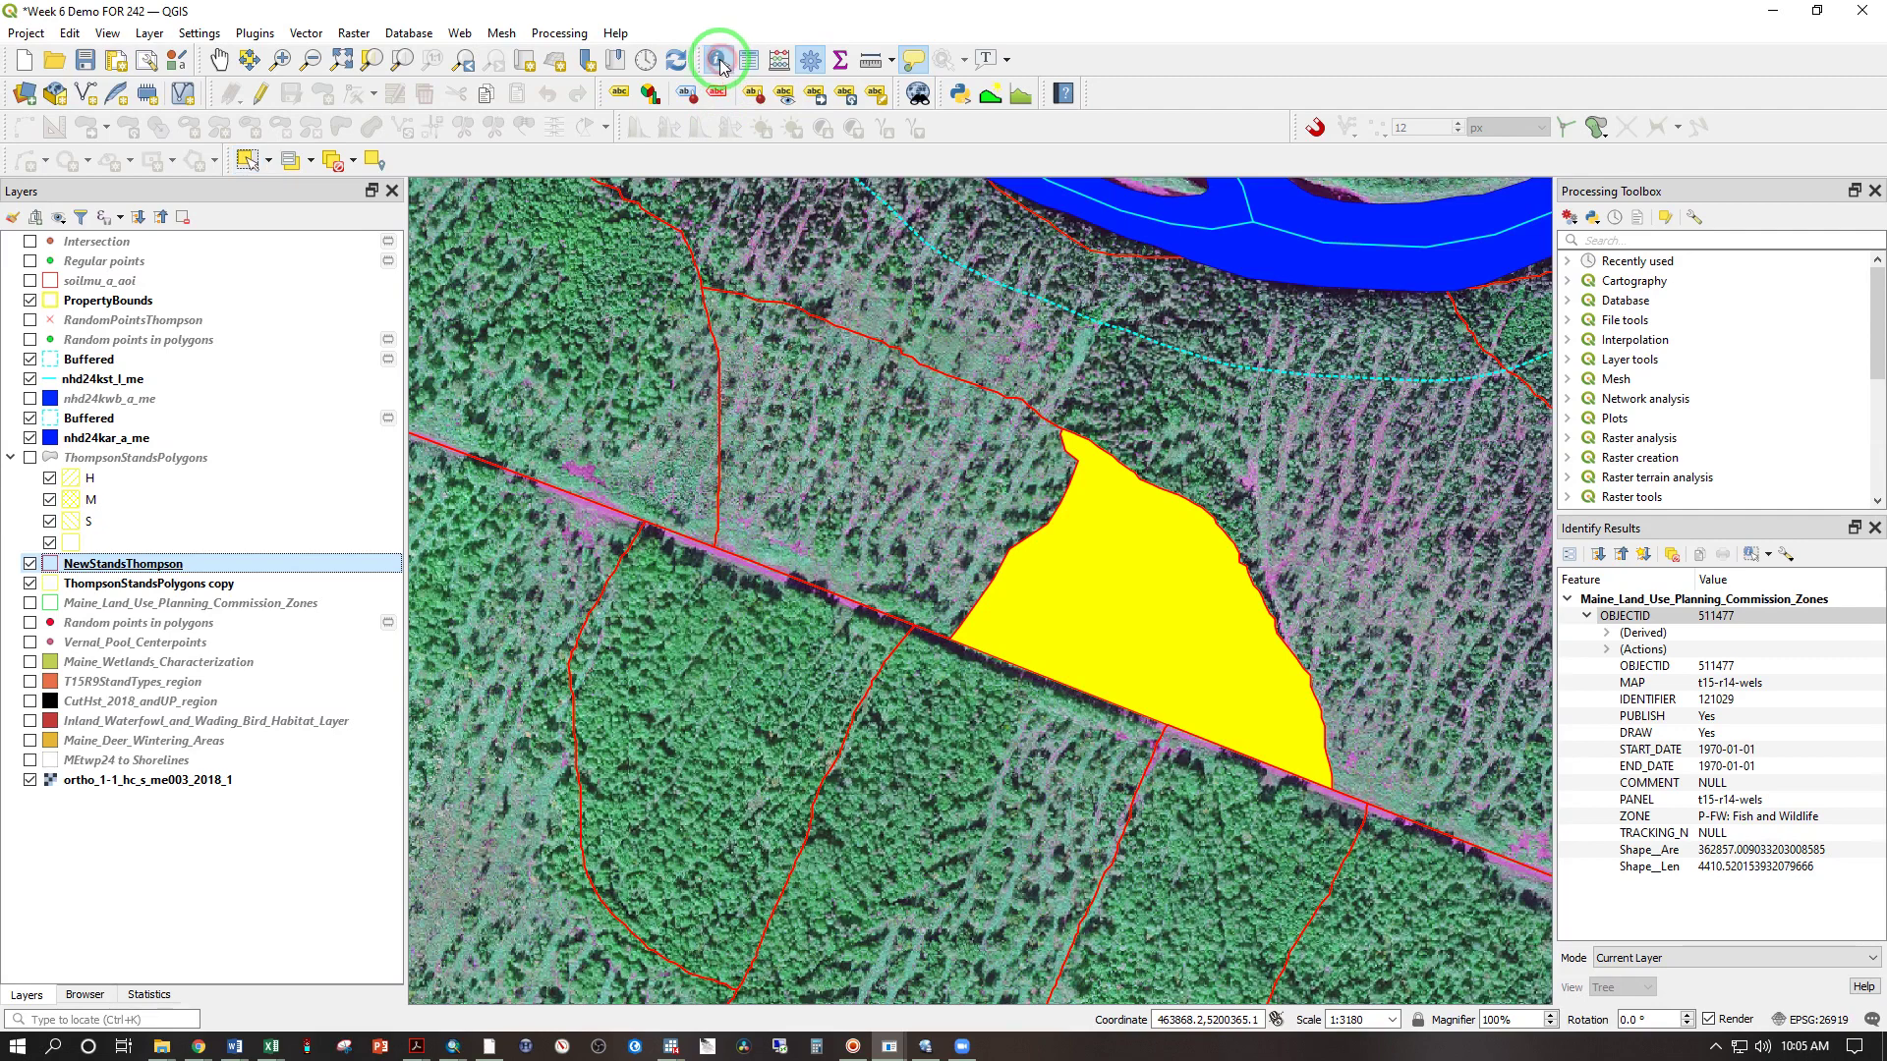
click(833, 442)
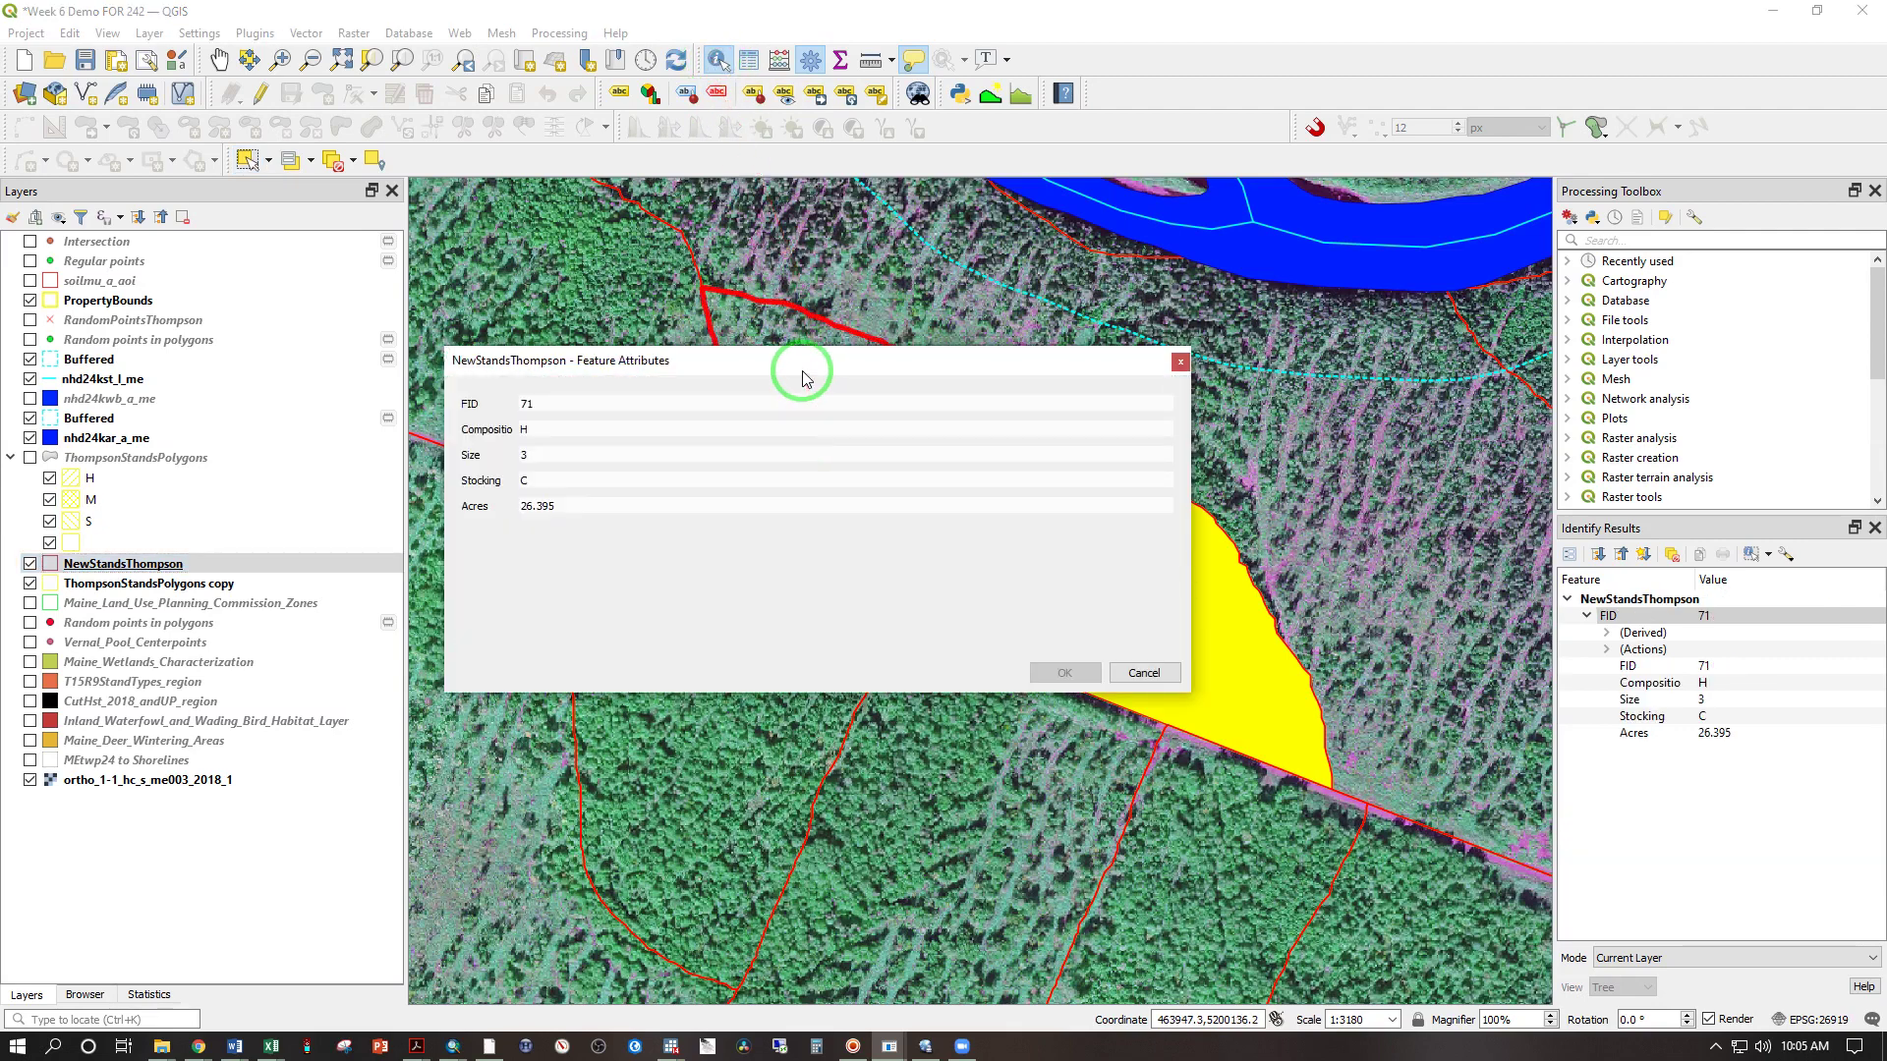
drag(803, 378, 497, 407)
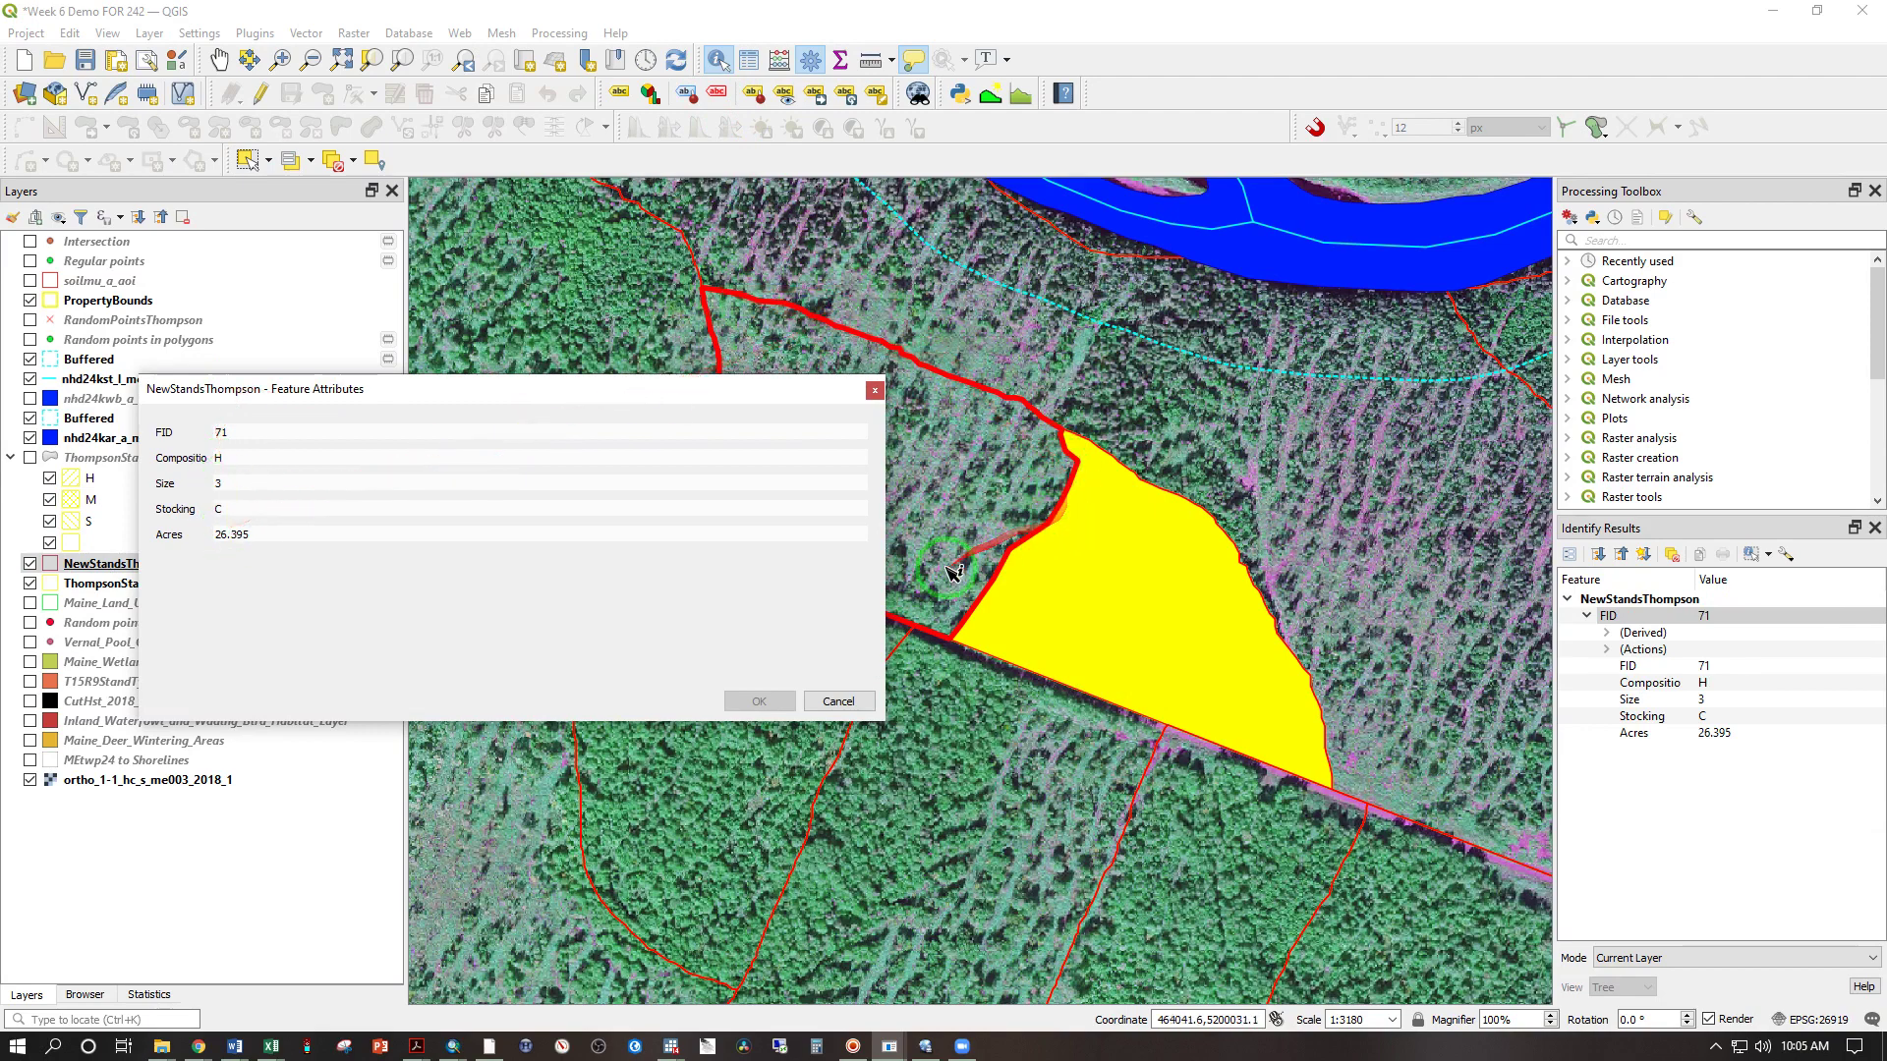
click(1117, 586)
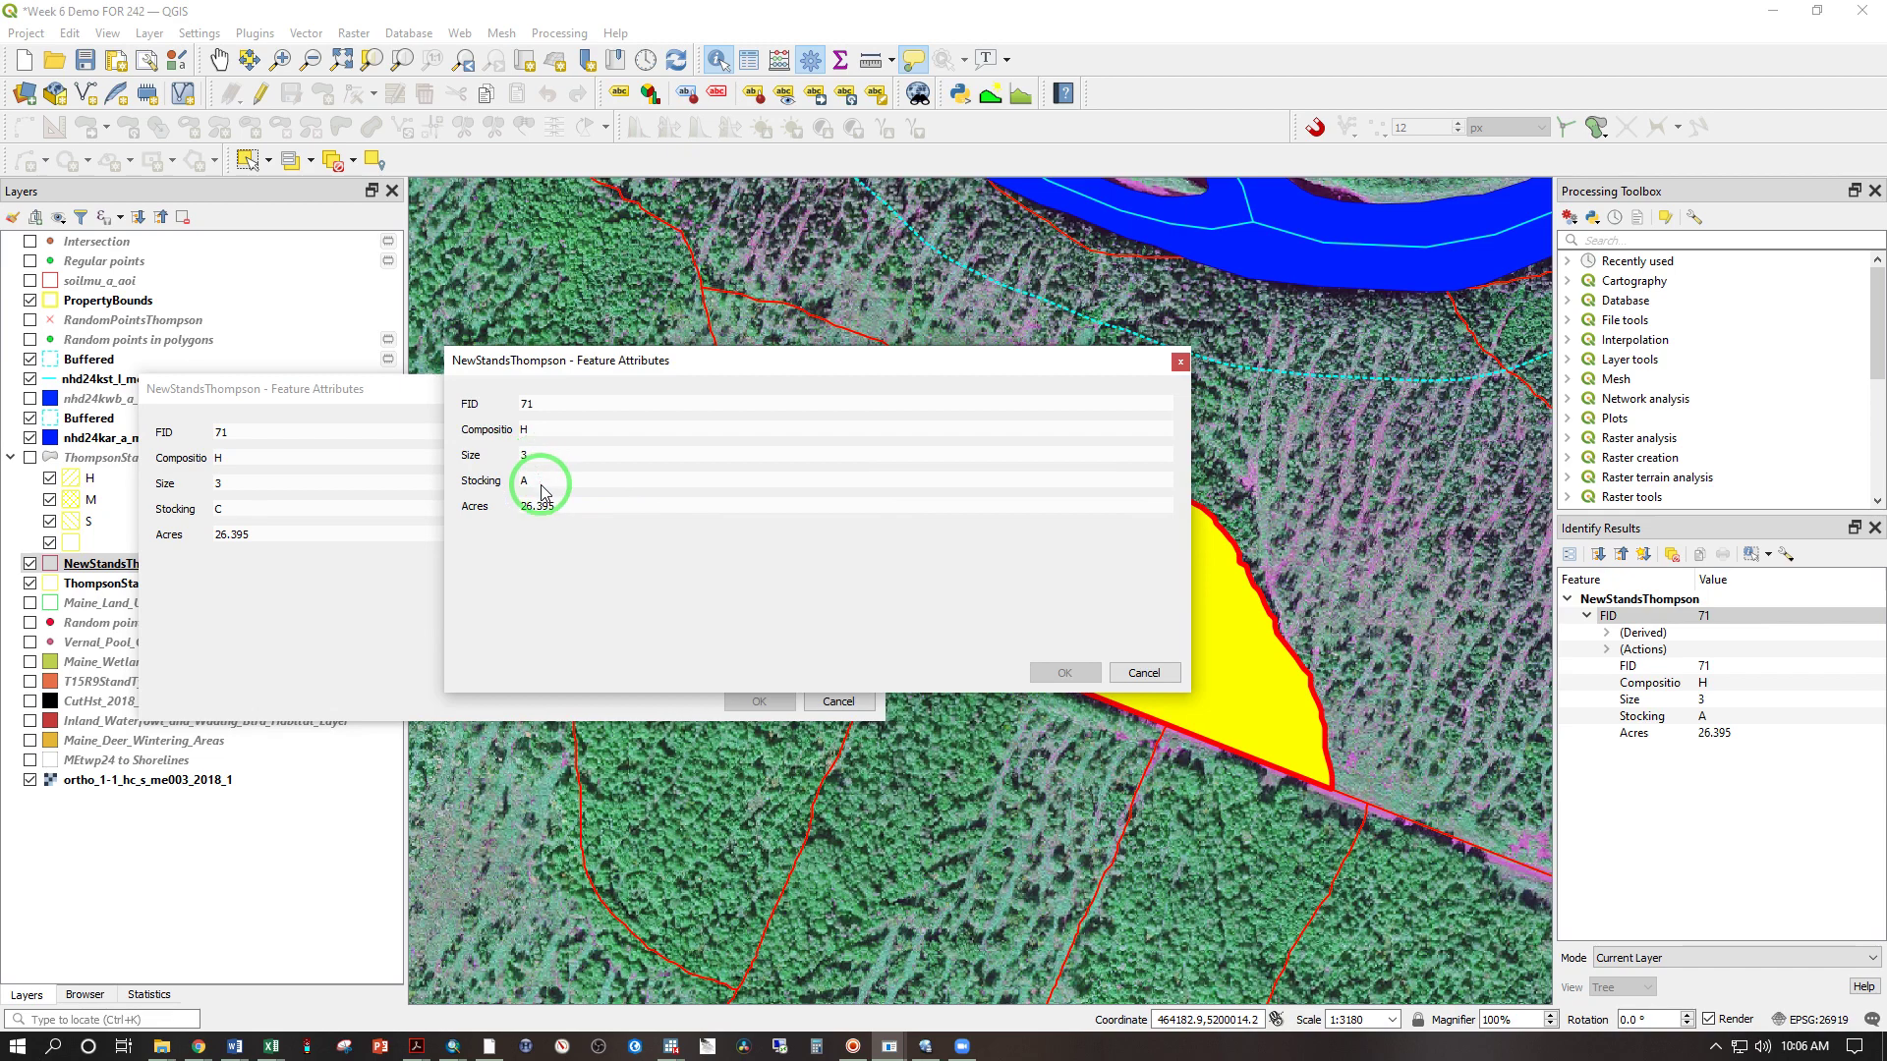
click(1120, 673)
click(850, 701)
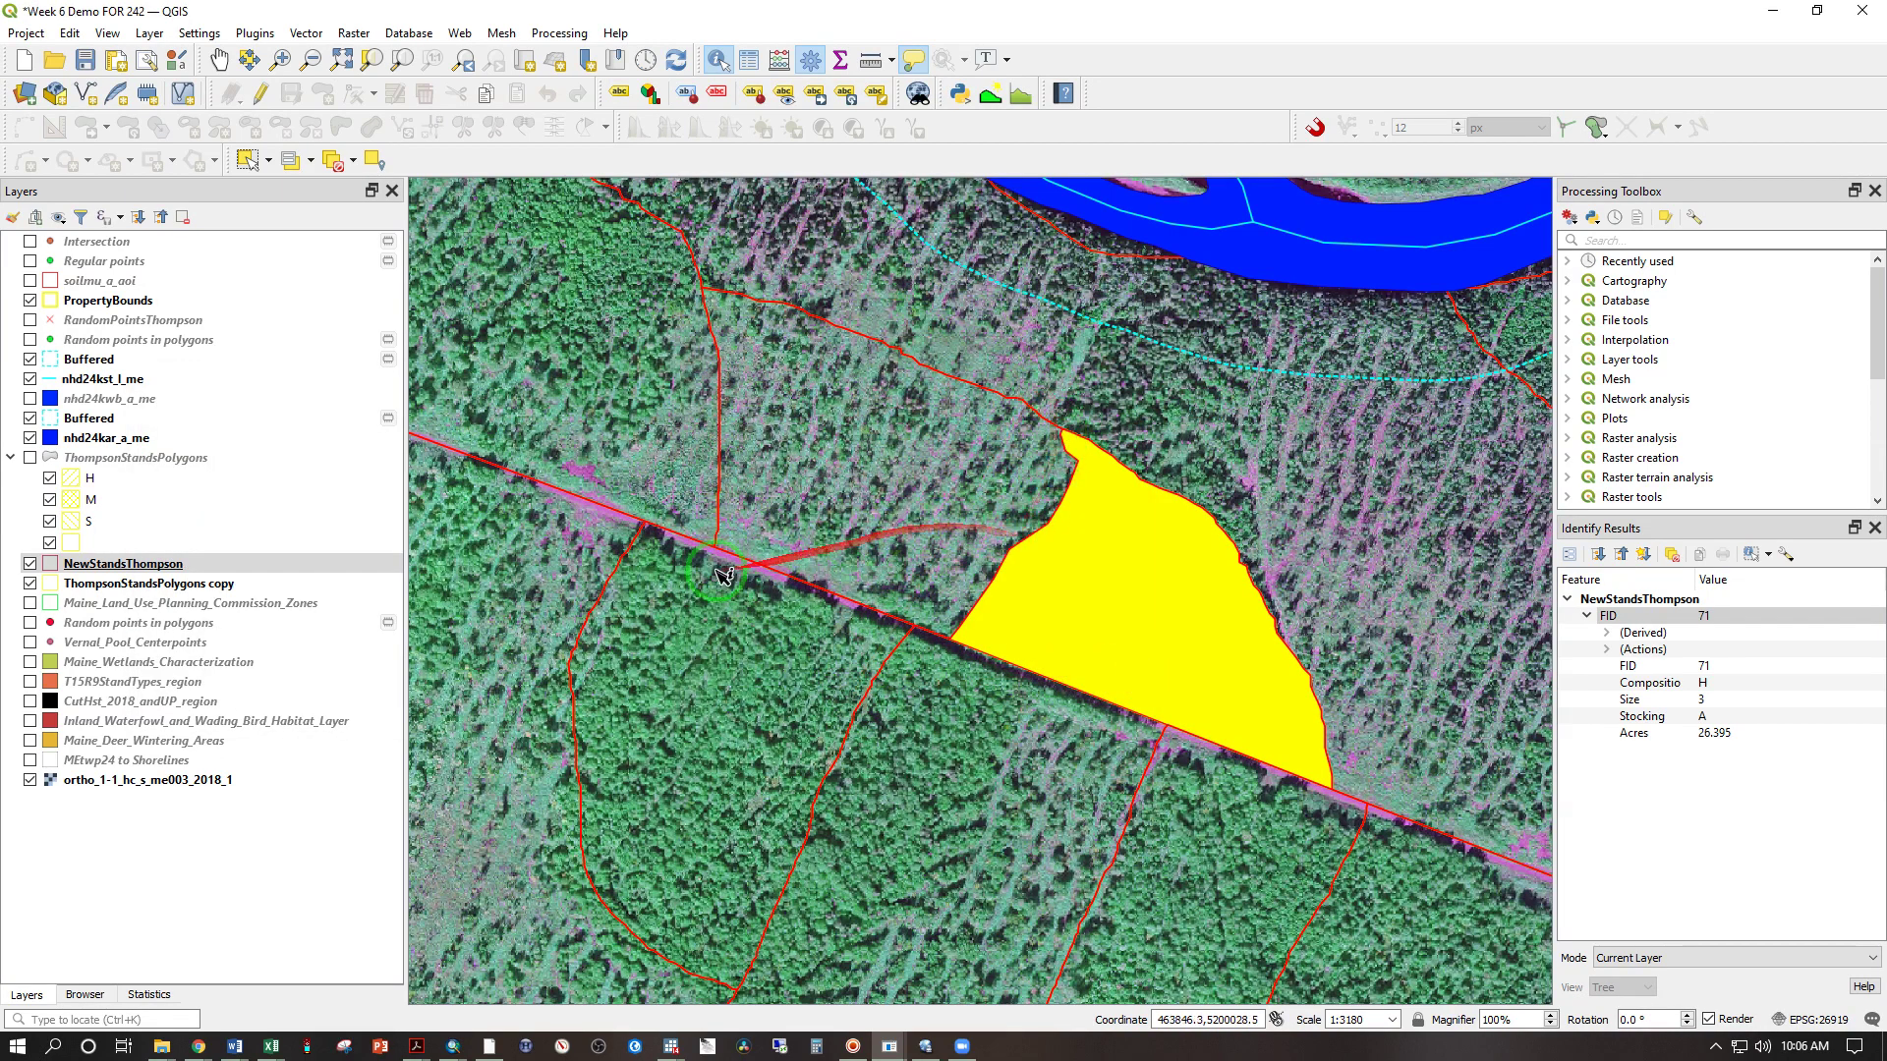
Turn editing back on for NewStandsThompson and clear the feature selection
click(179, 567)
right_click(179, 578)
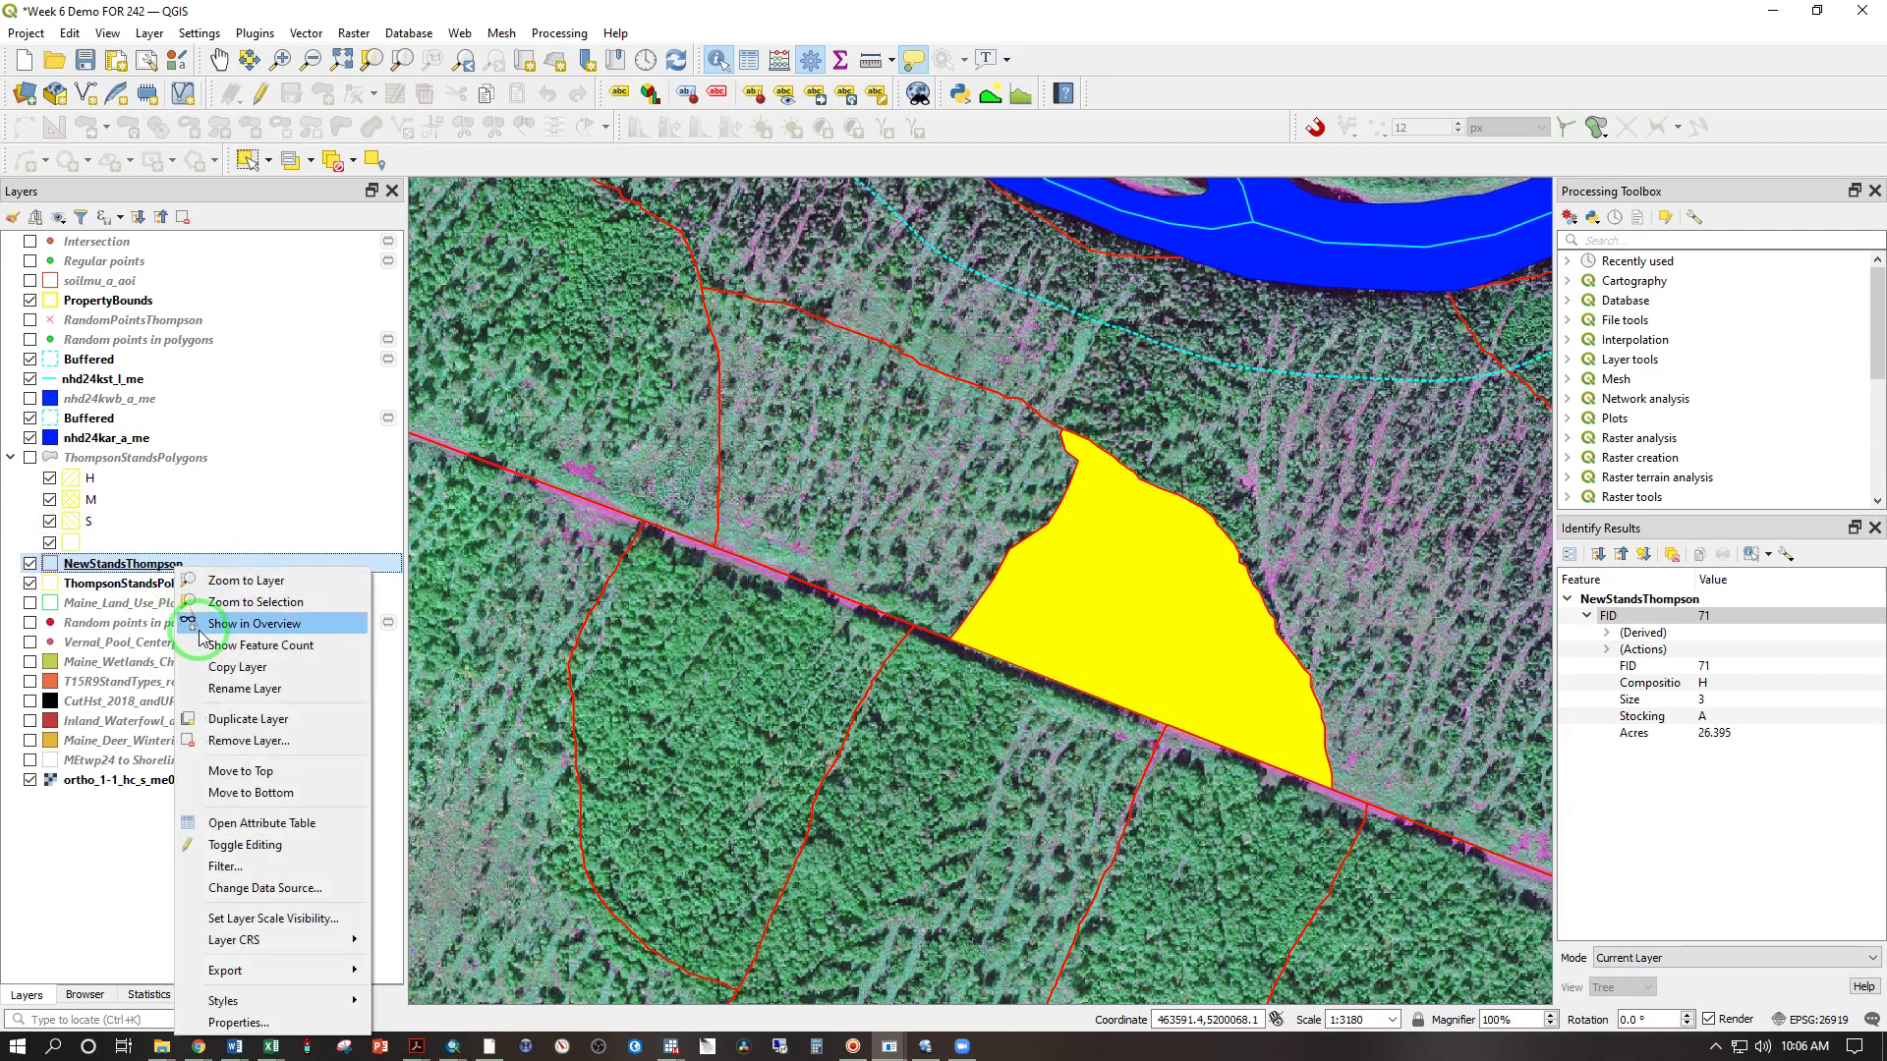
click(257, 849)
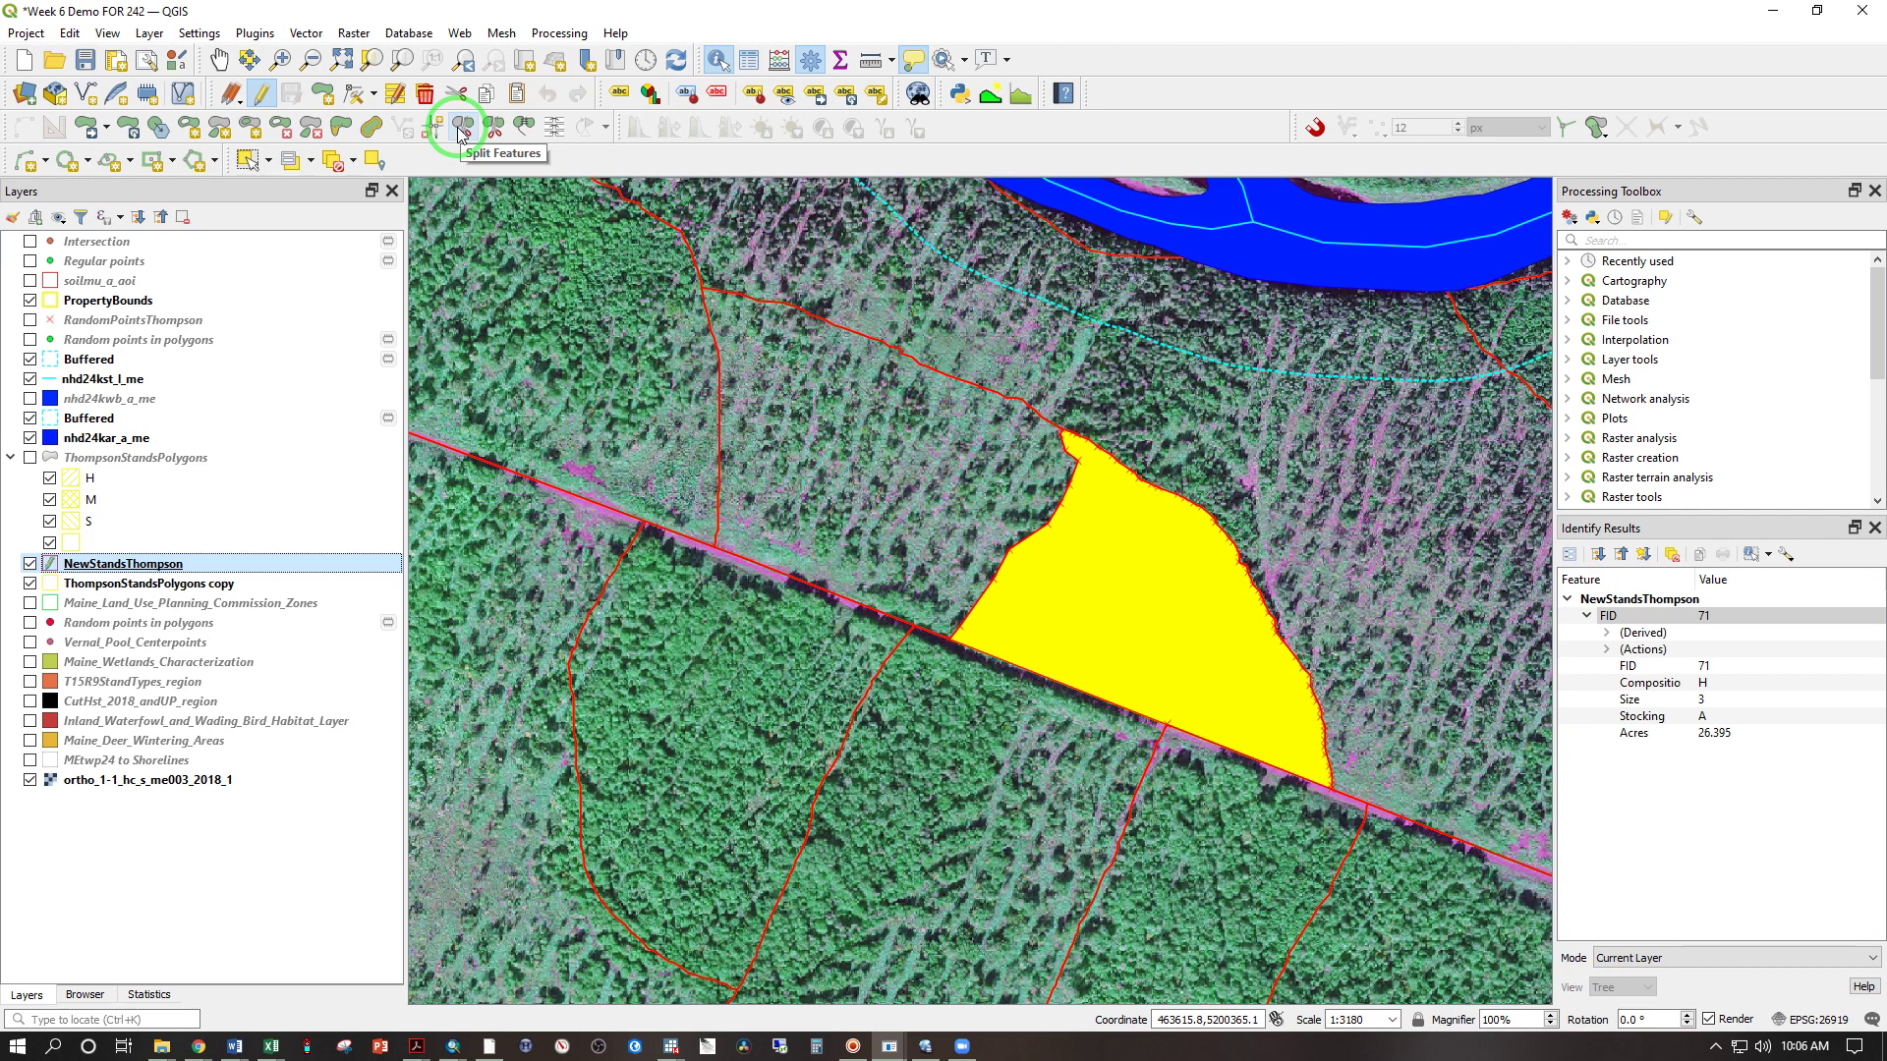
click(335, 163)
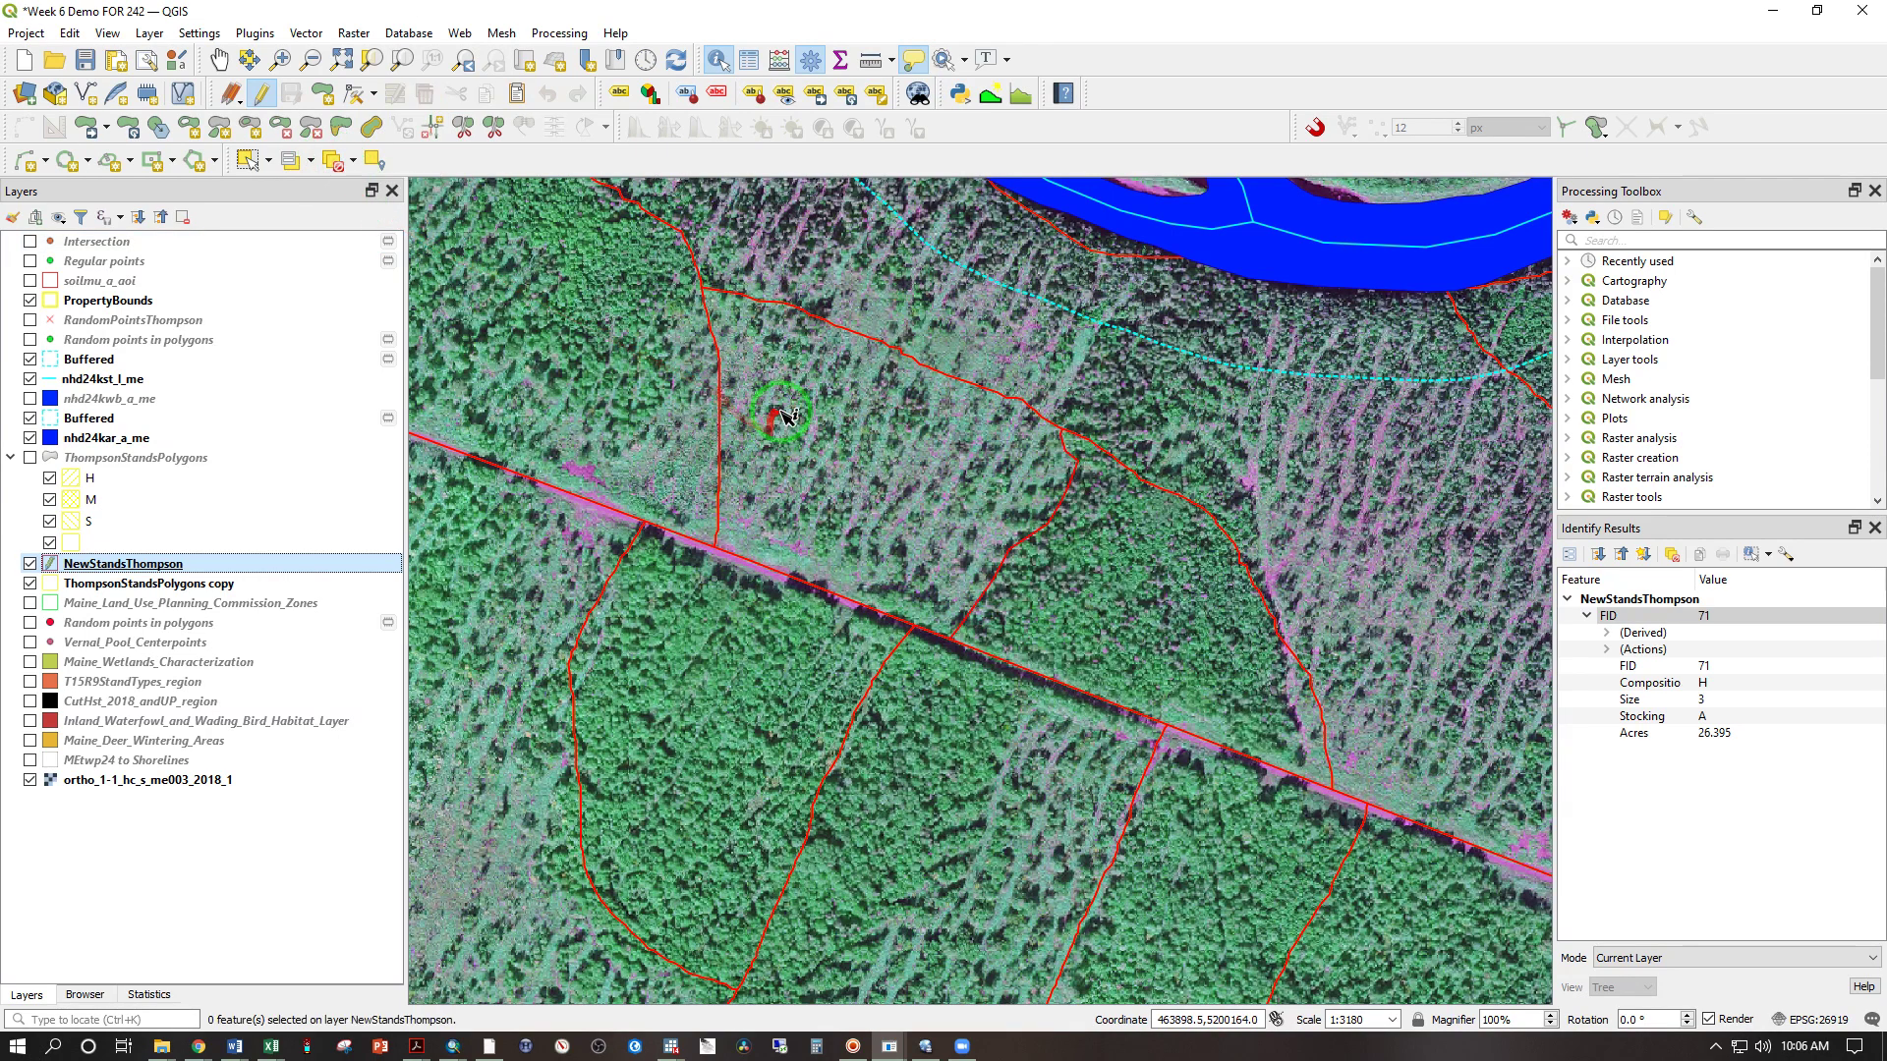
Select the two adjoining stands between the river and the road, east of the split stand
scroll(1071, 565, down, 2)
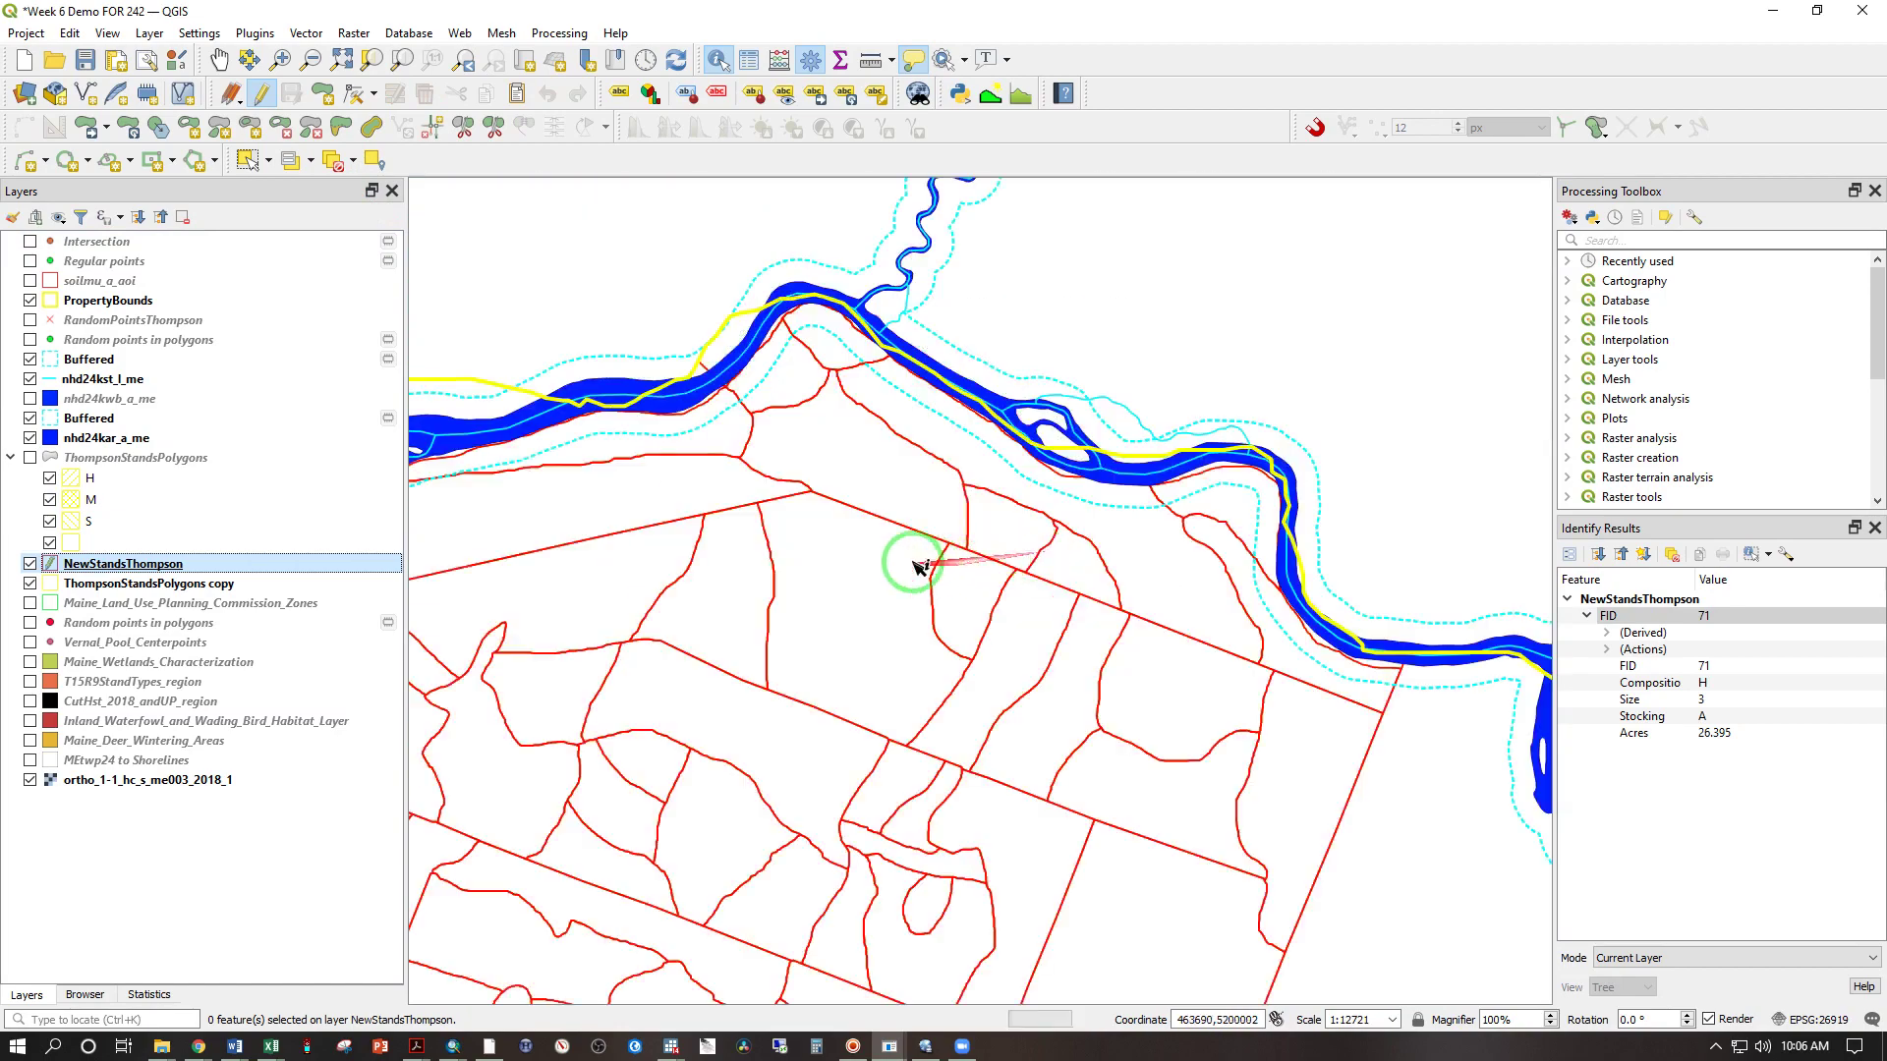
scroll(1145, 683, up, 1)
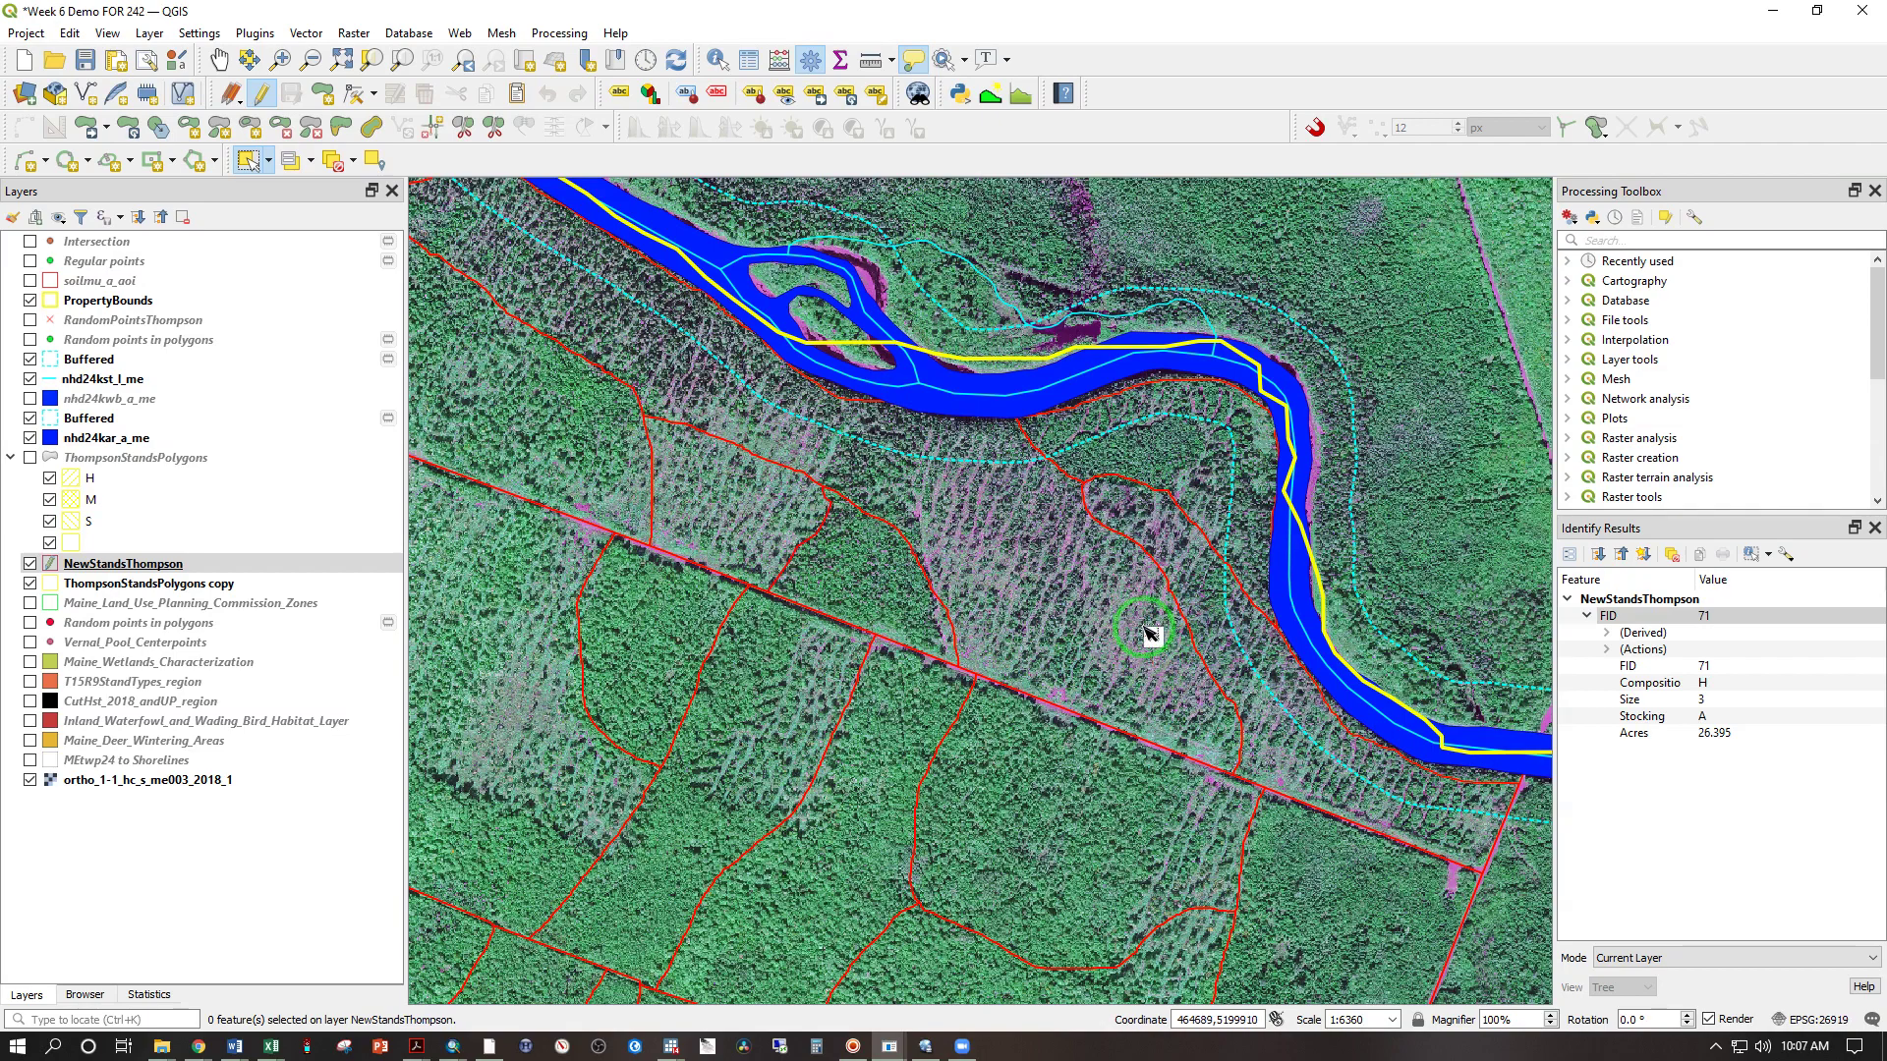
click(245, 161)
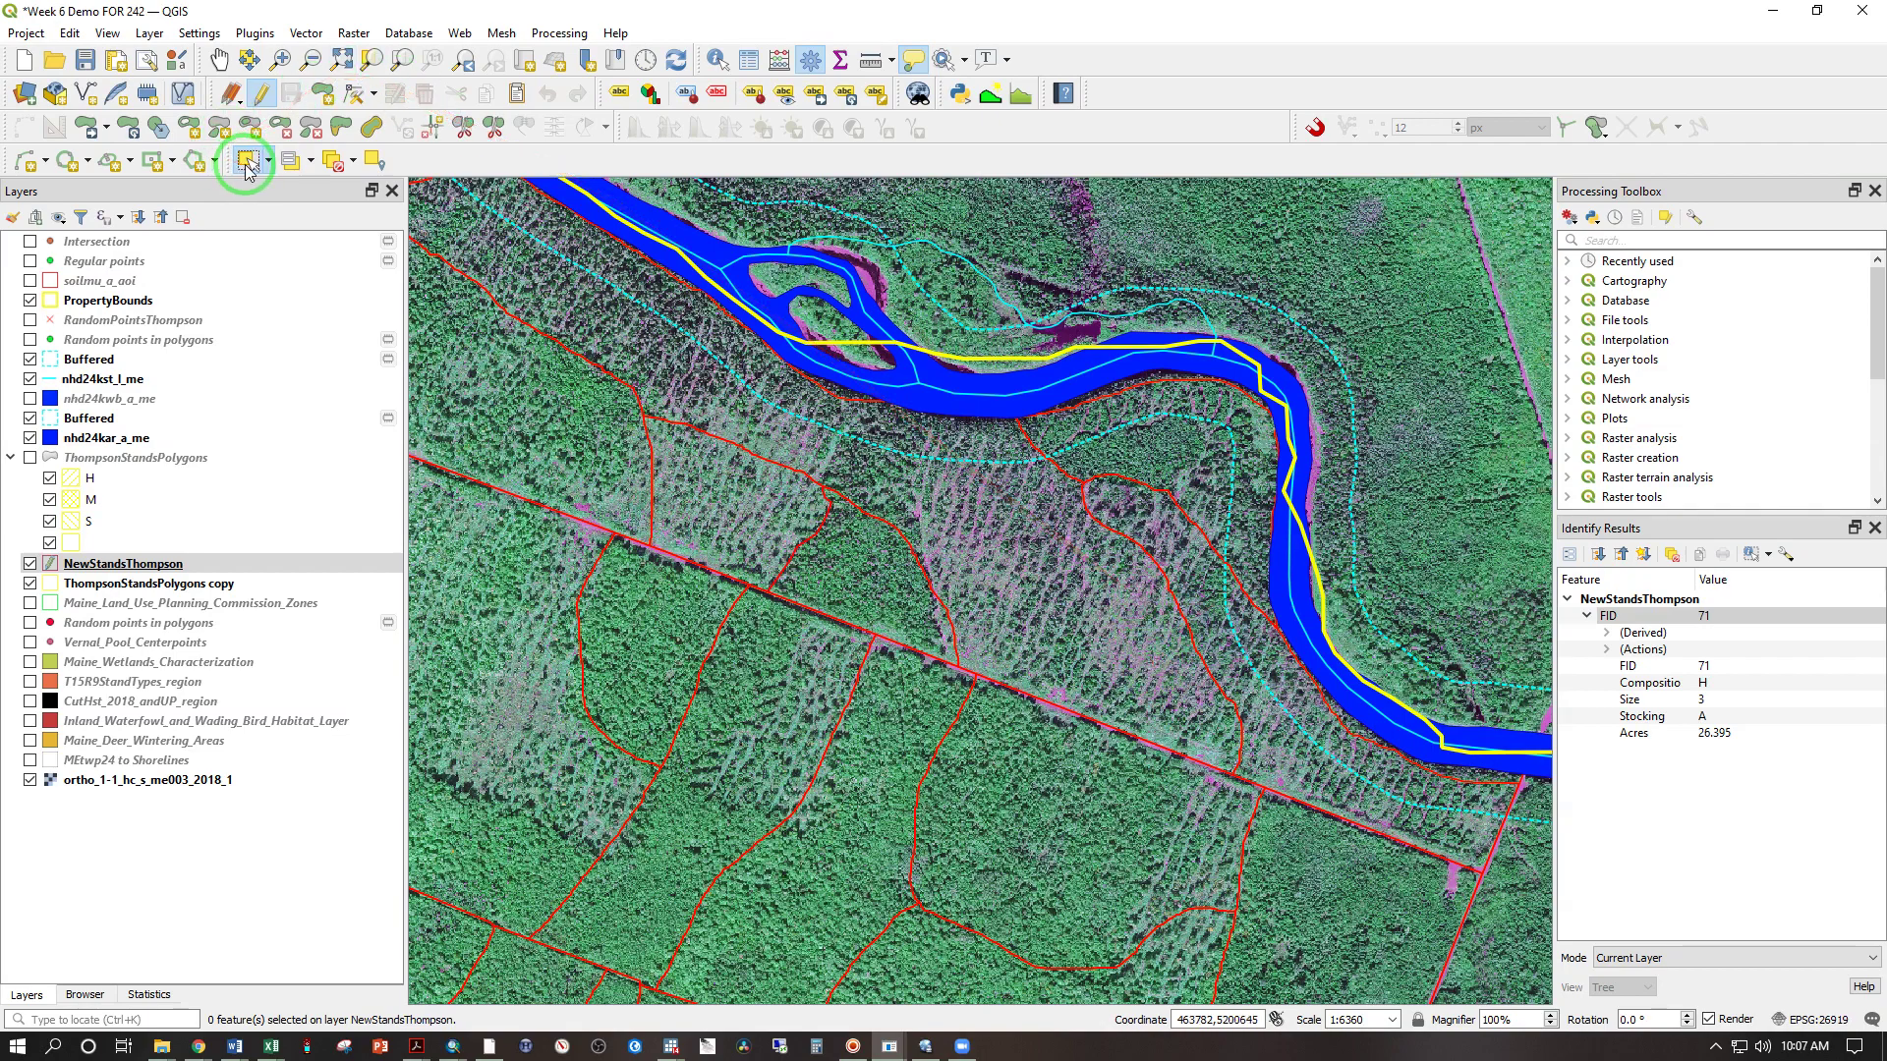
click(1162, 547)
click(1145, 588)
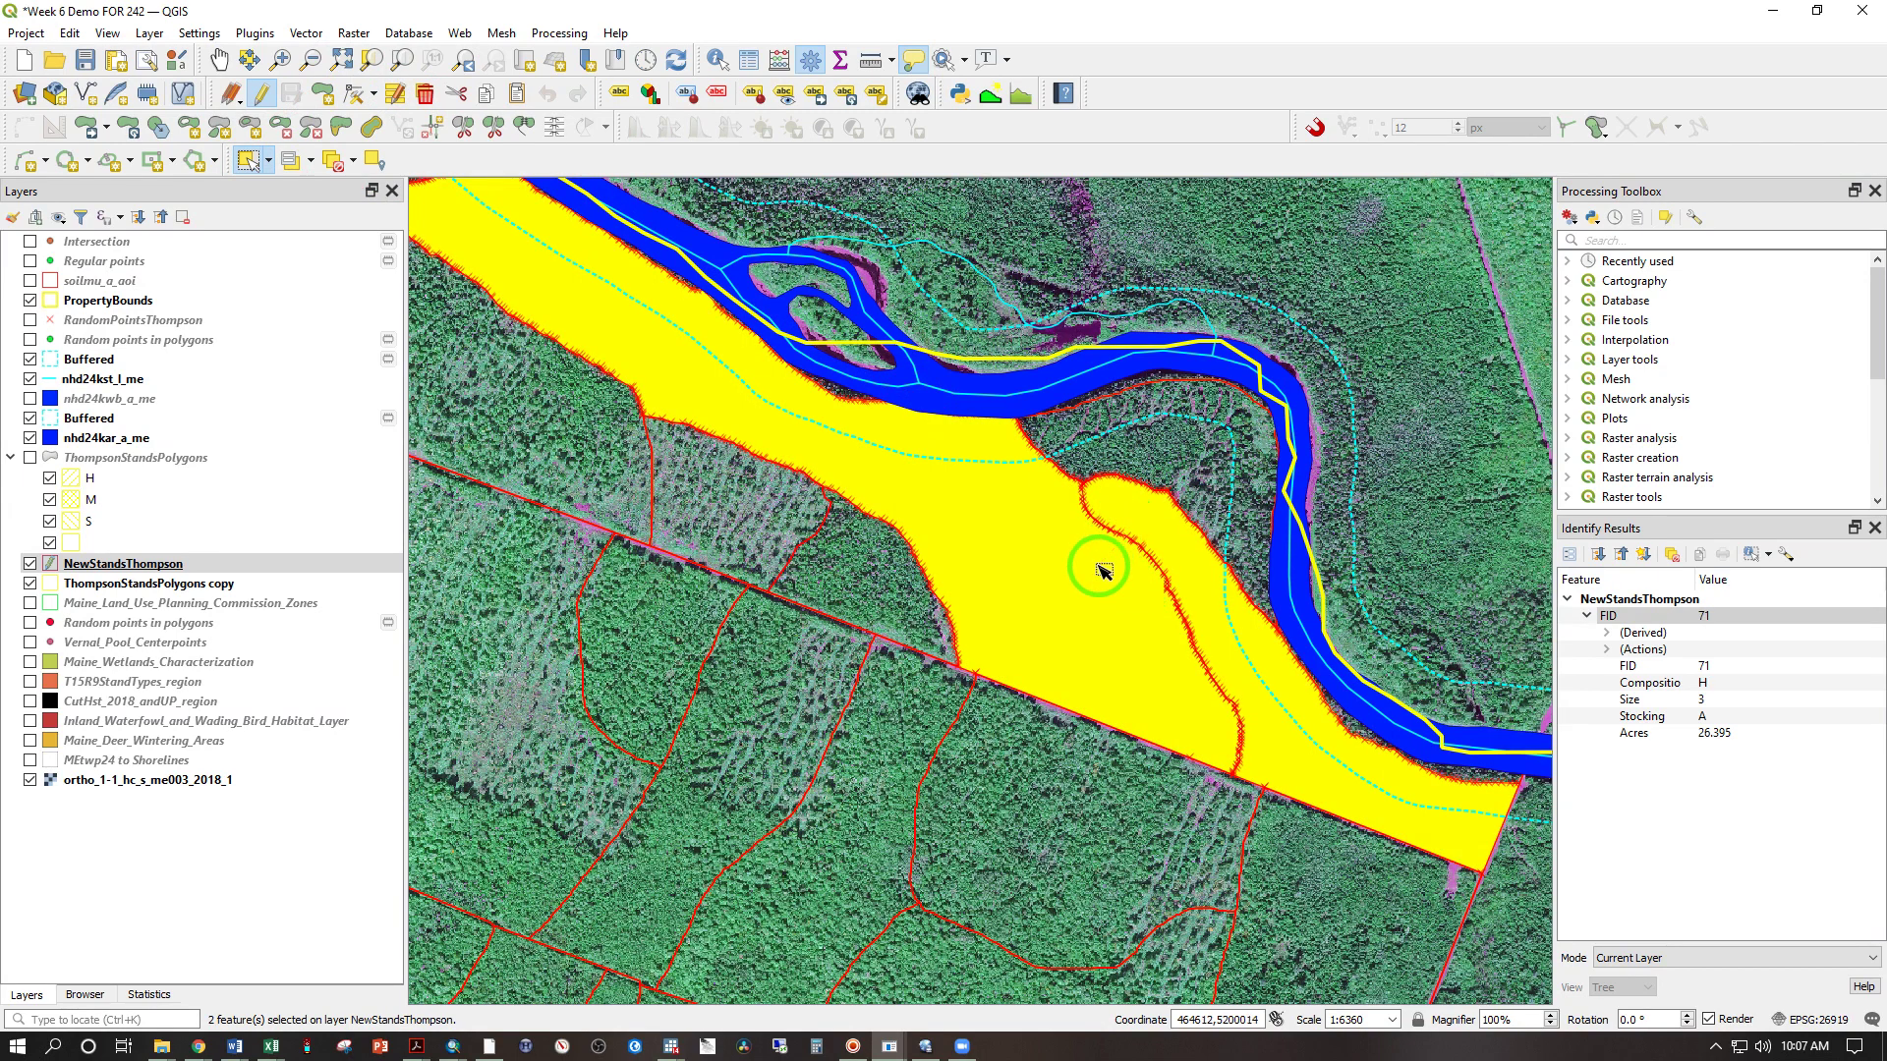
Start merging the selected stands and set the merged feature's Size to 2
click(526, 130)
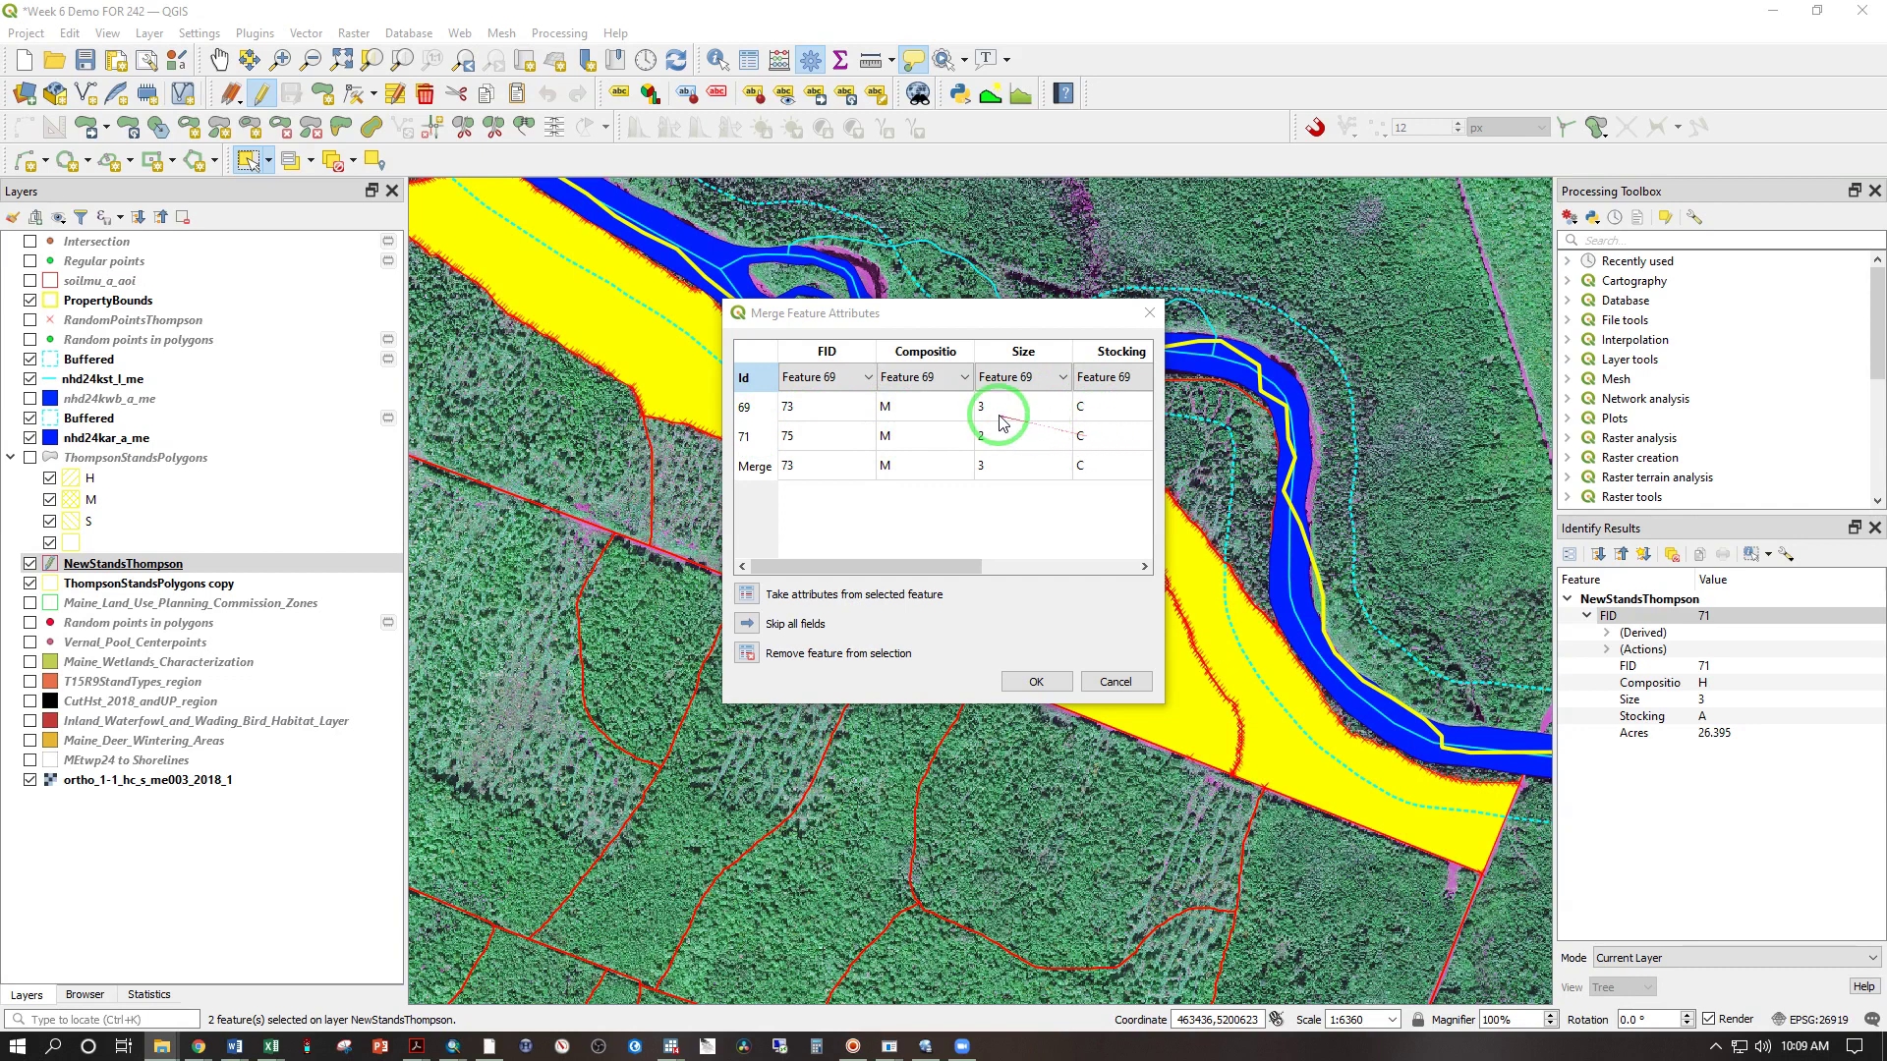
click(1009, 477)
double_click(999, 471)
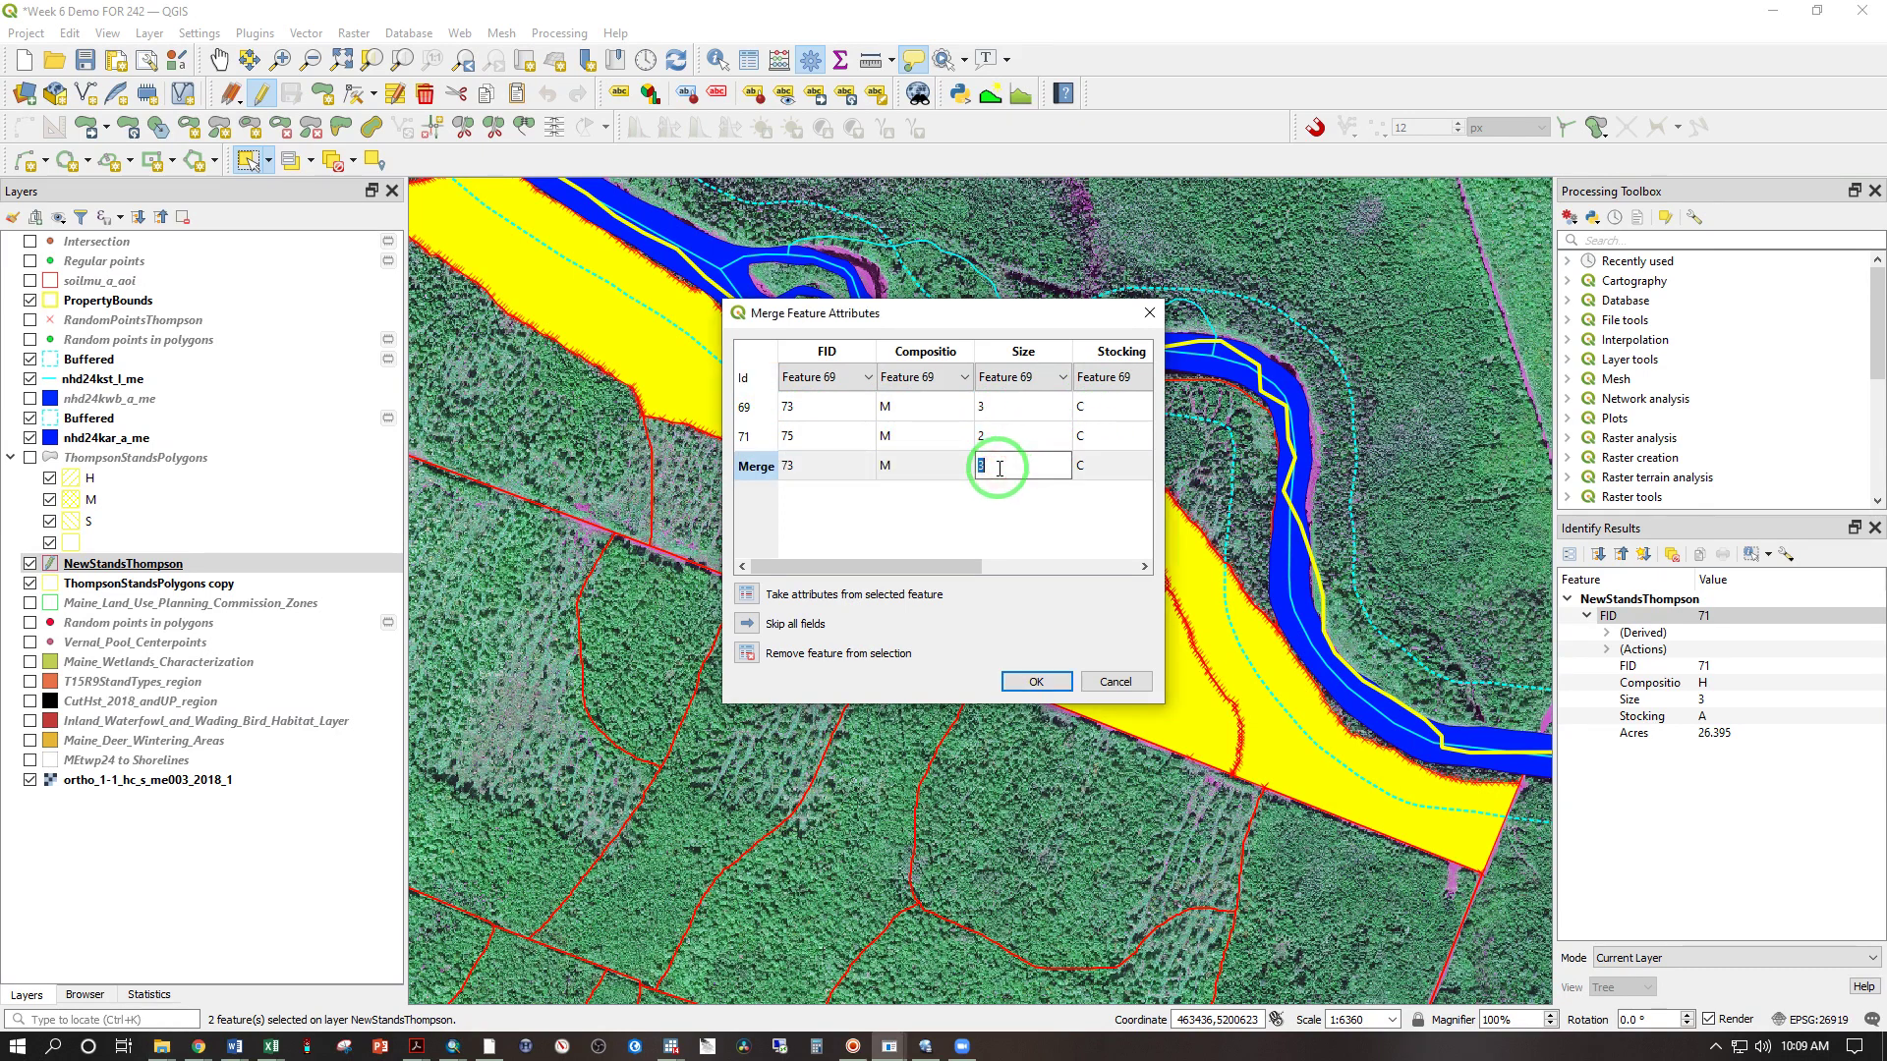
text(2)
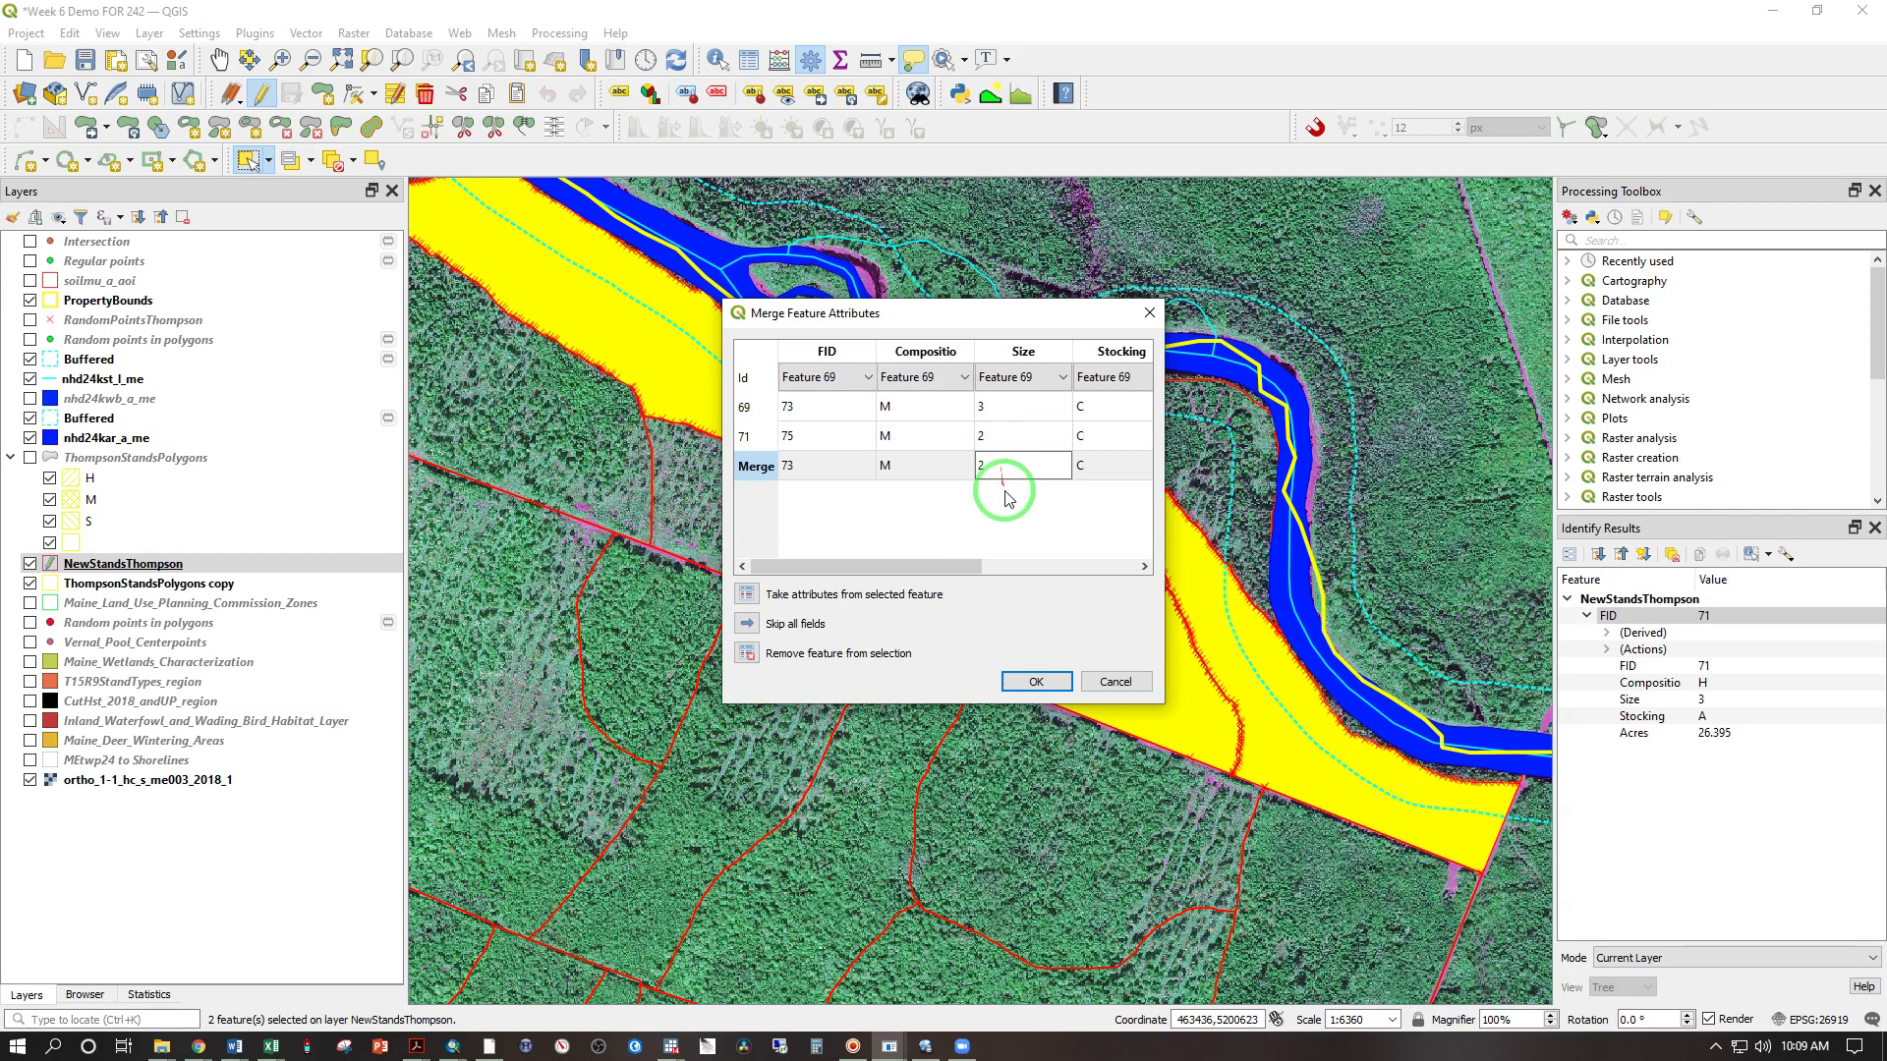
key(Return)
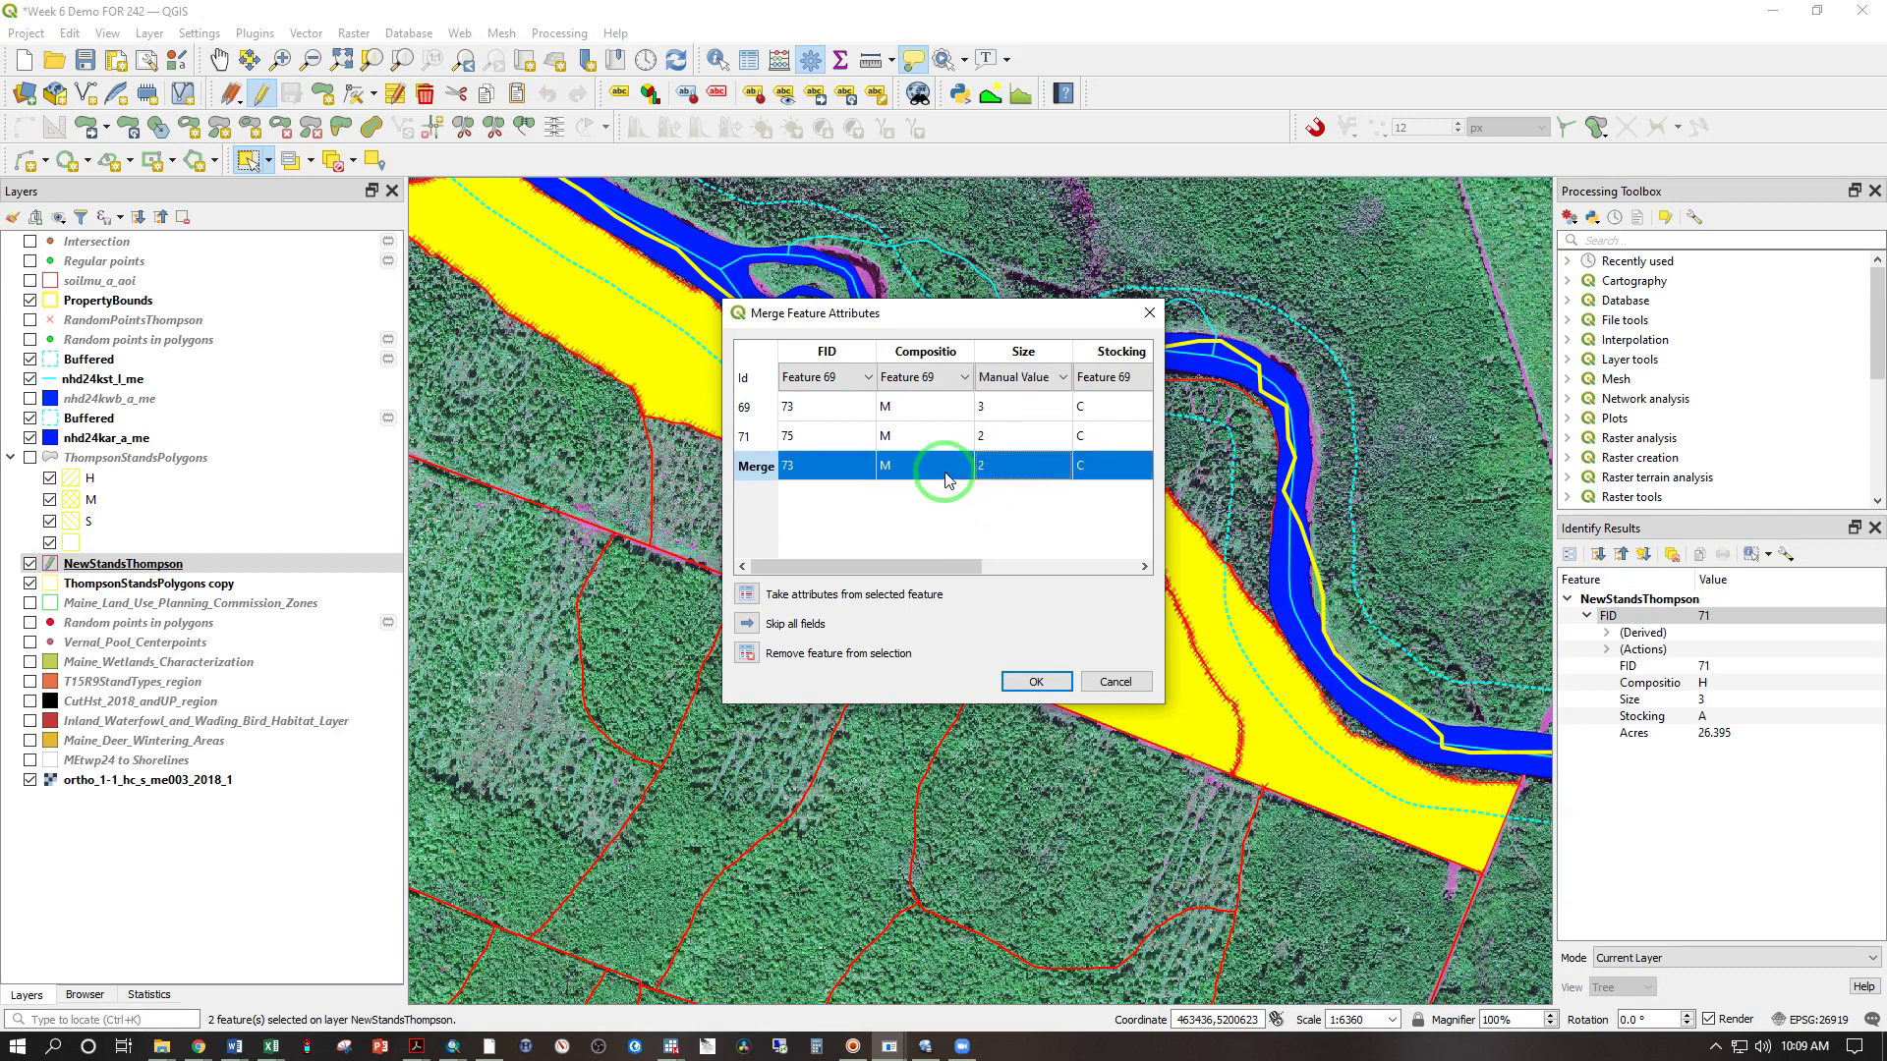
Add the Acres values of the two stands in Calculator, 91.898 + 30.646
drag(969, 566, 1137, 558)
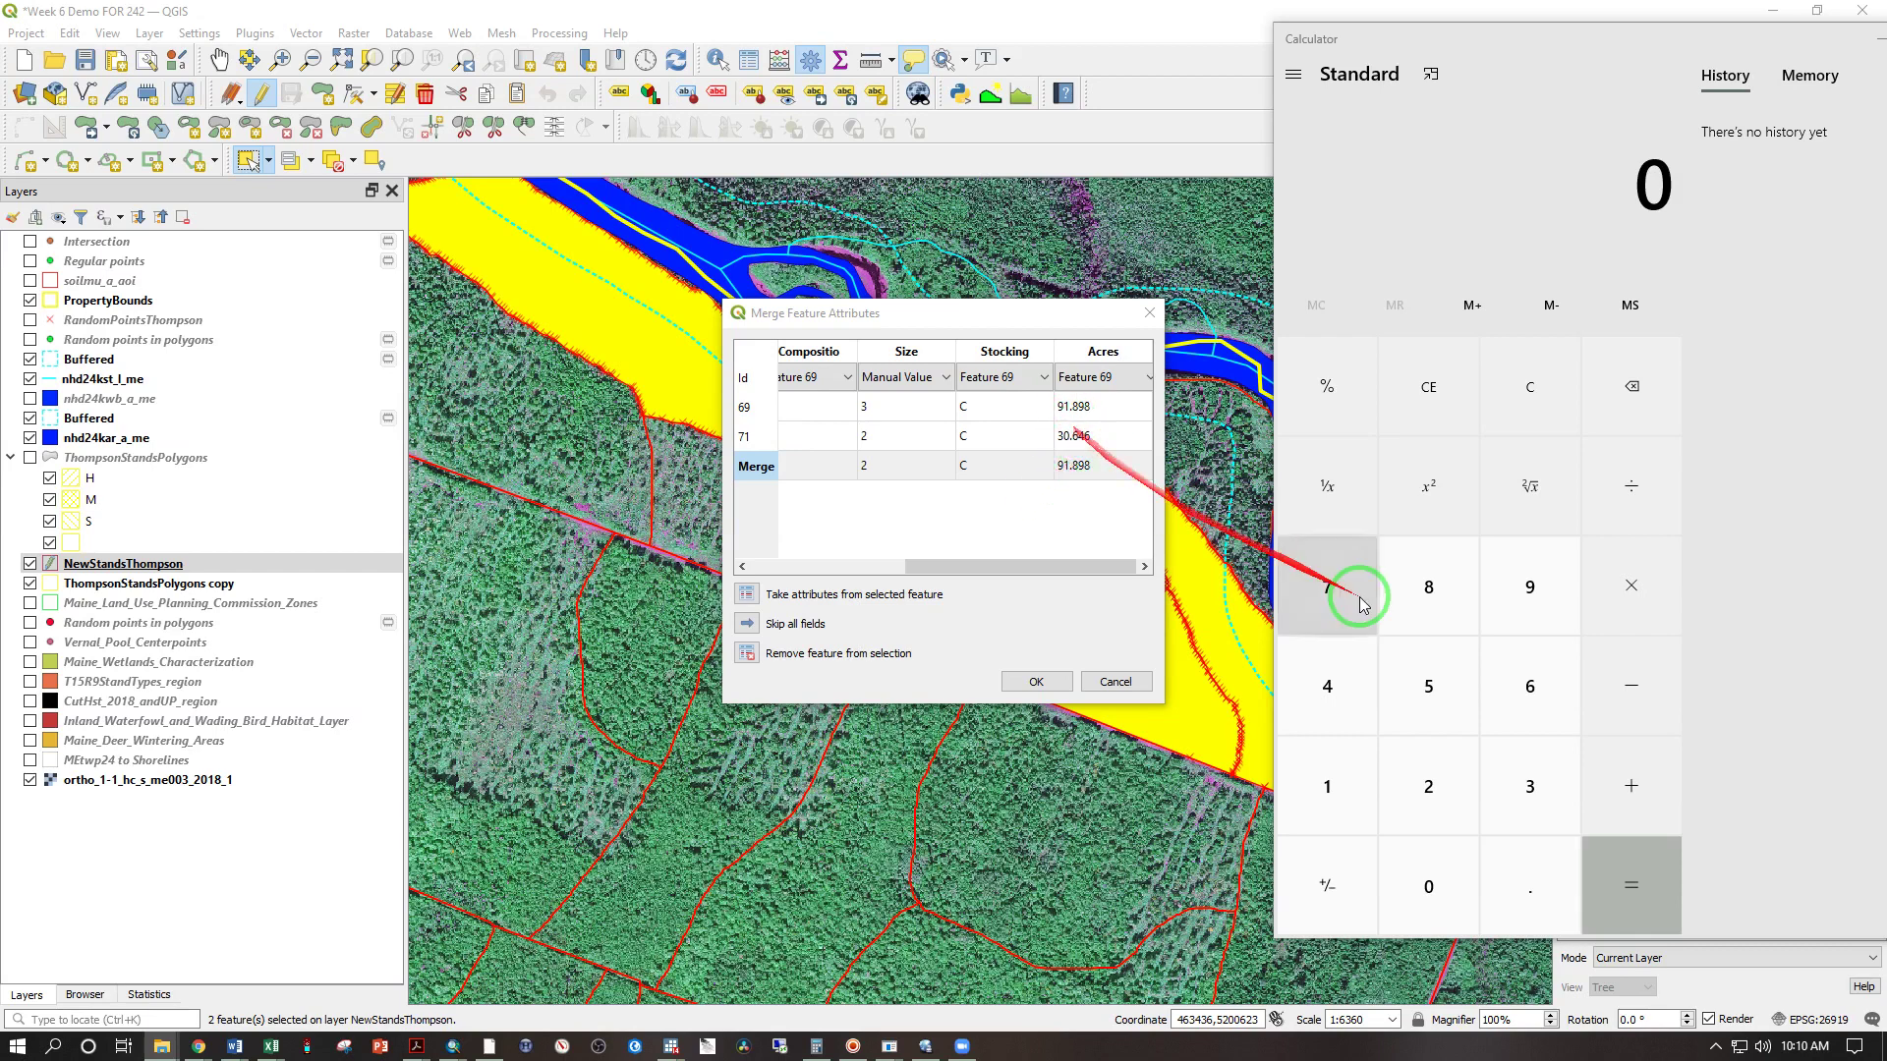
click(1504, 605)
click(1329, 783)
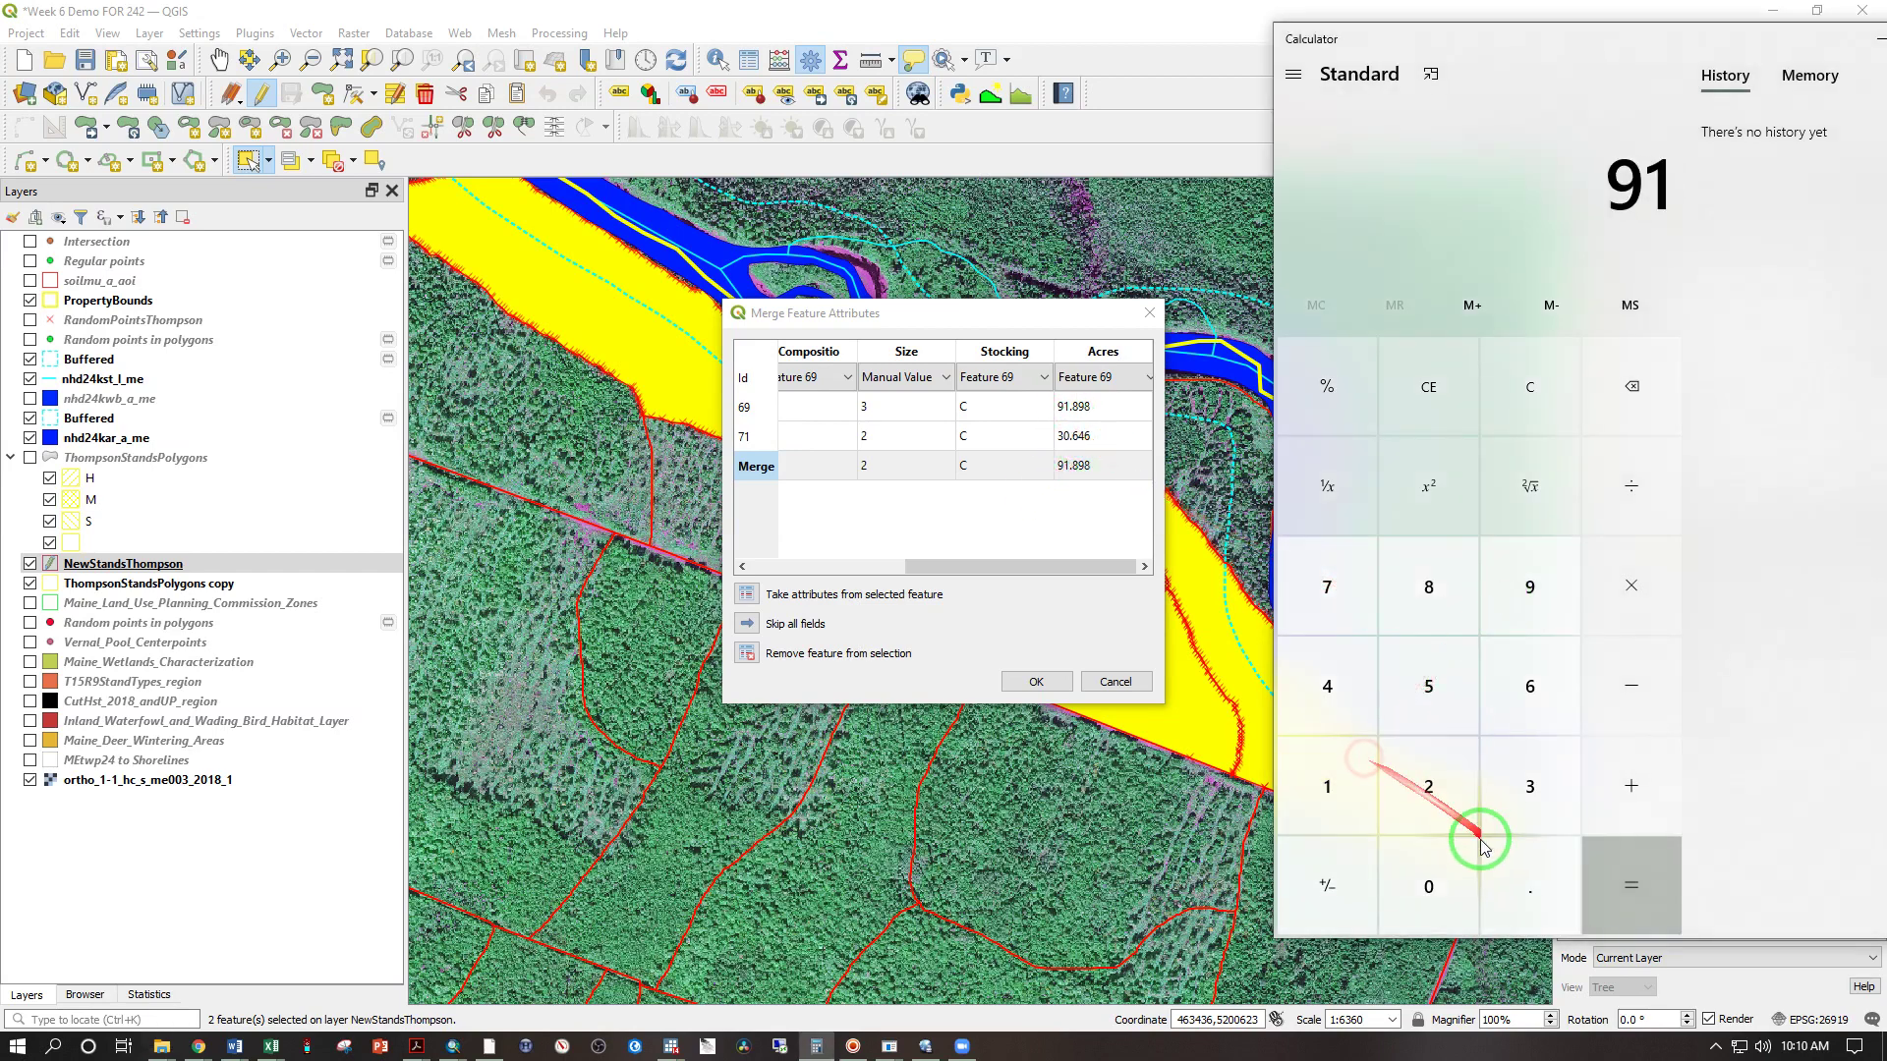
click(1501, 861)
click(1430, 595)
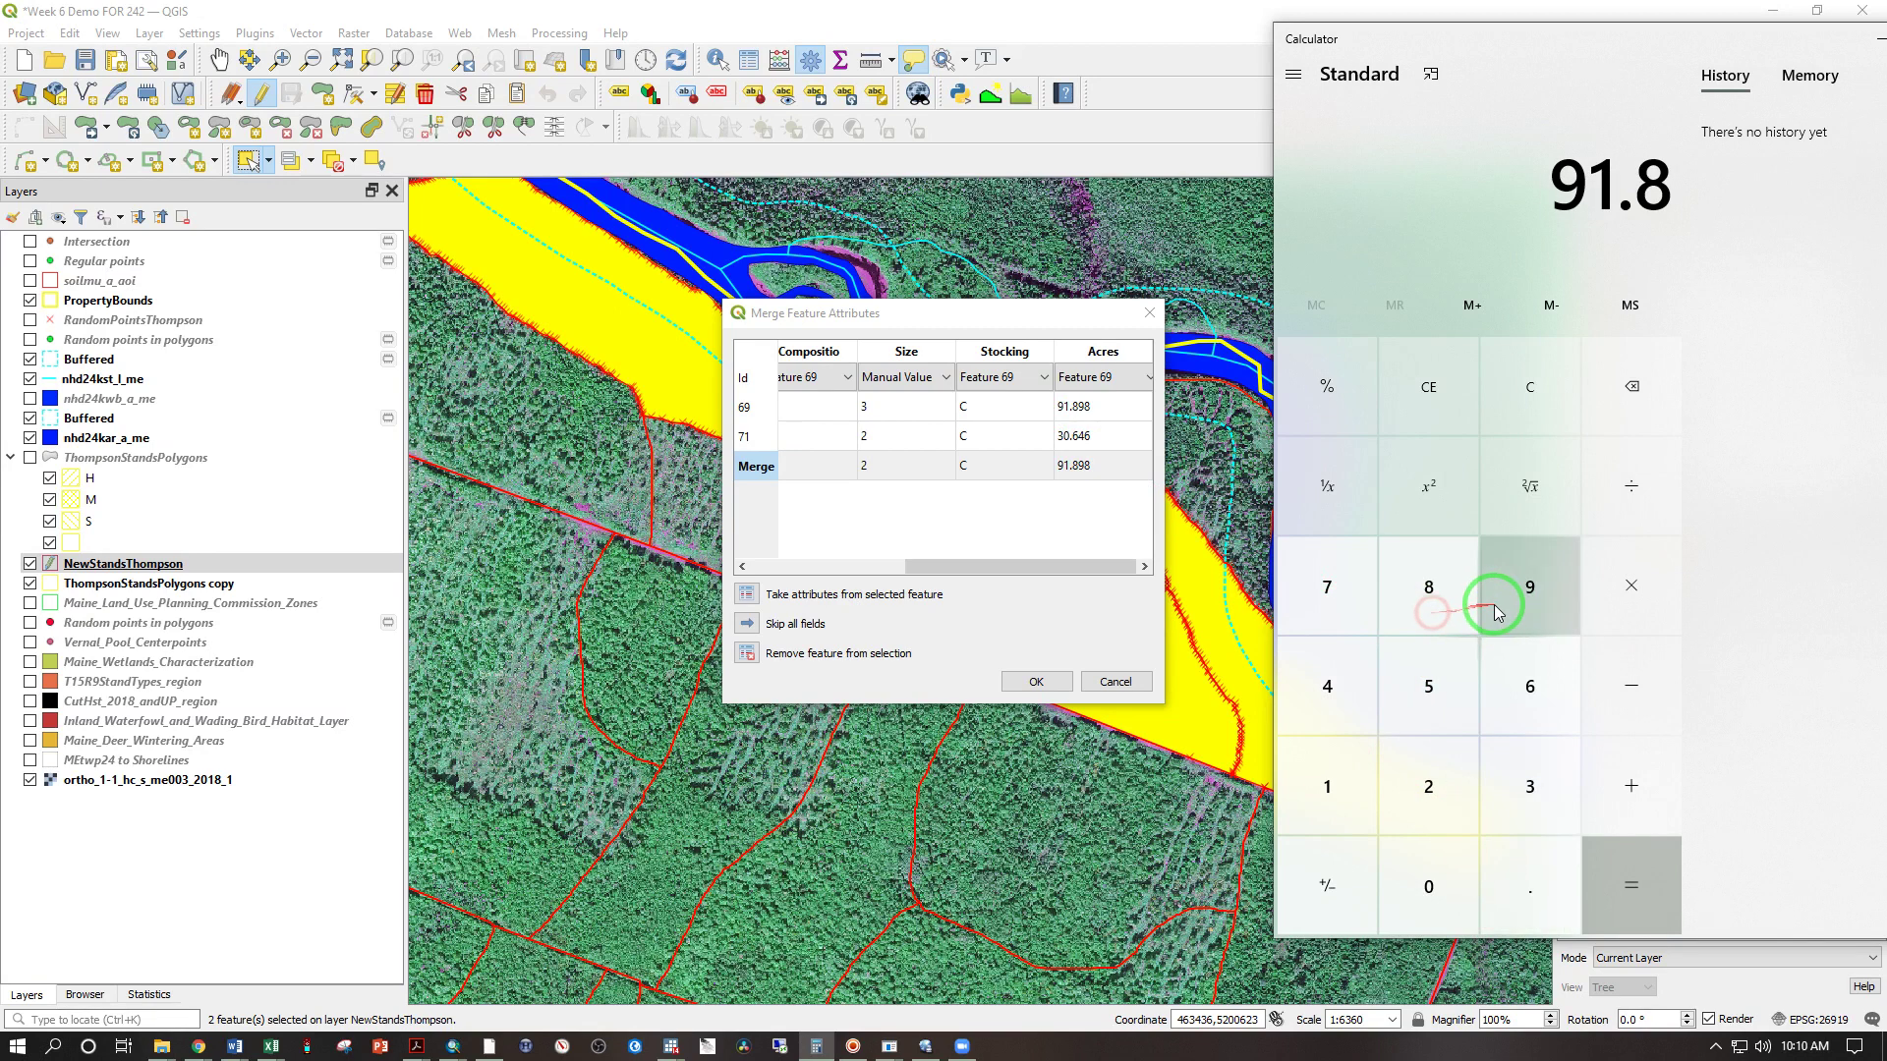
click(1528, 590)
click(1430, 590)
click(1633, 788)
click(1504, 784)
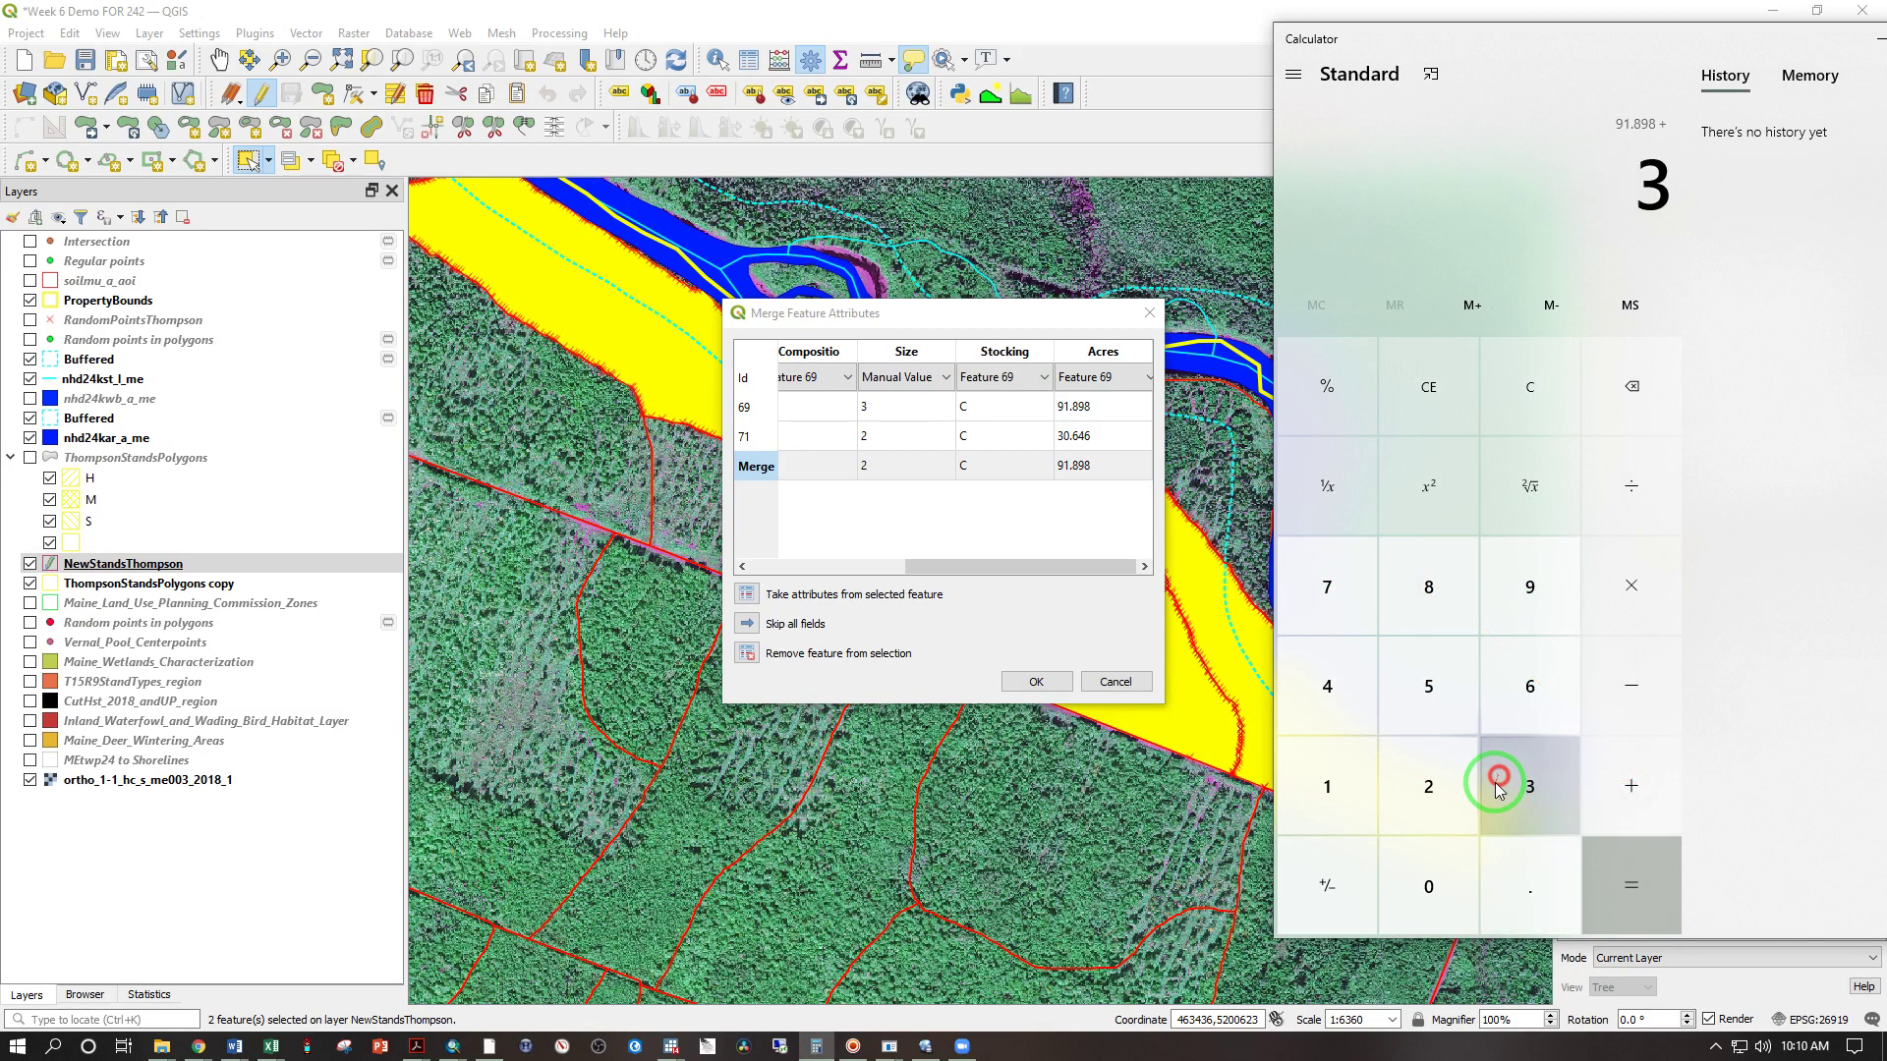
click(1469, 857)
click(1502, 853)
click(1497, 690)
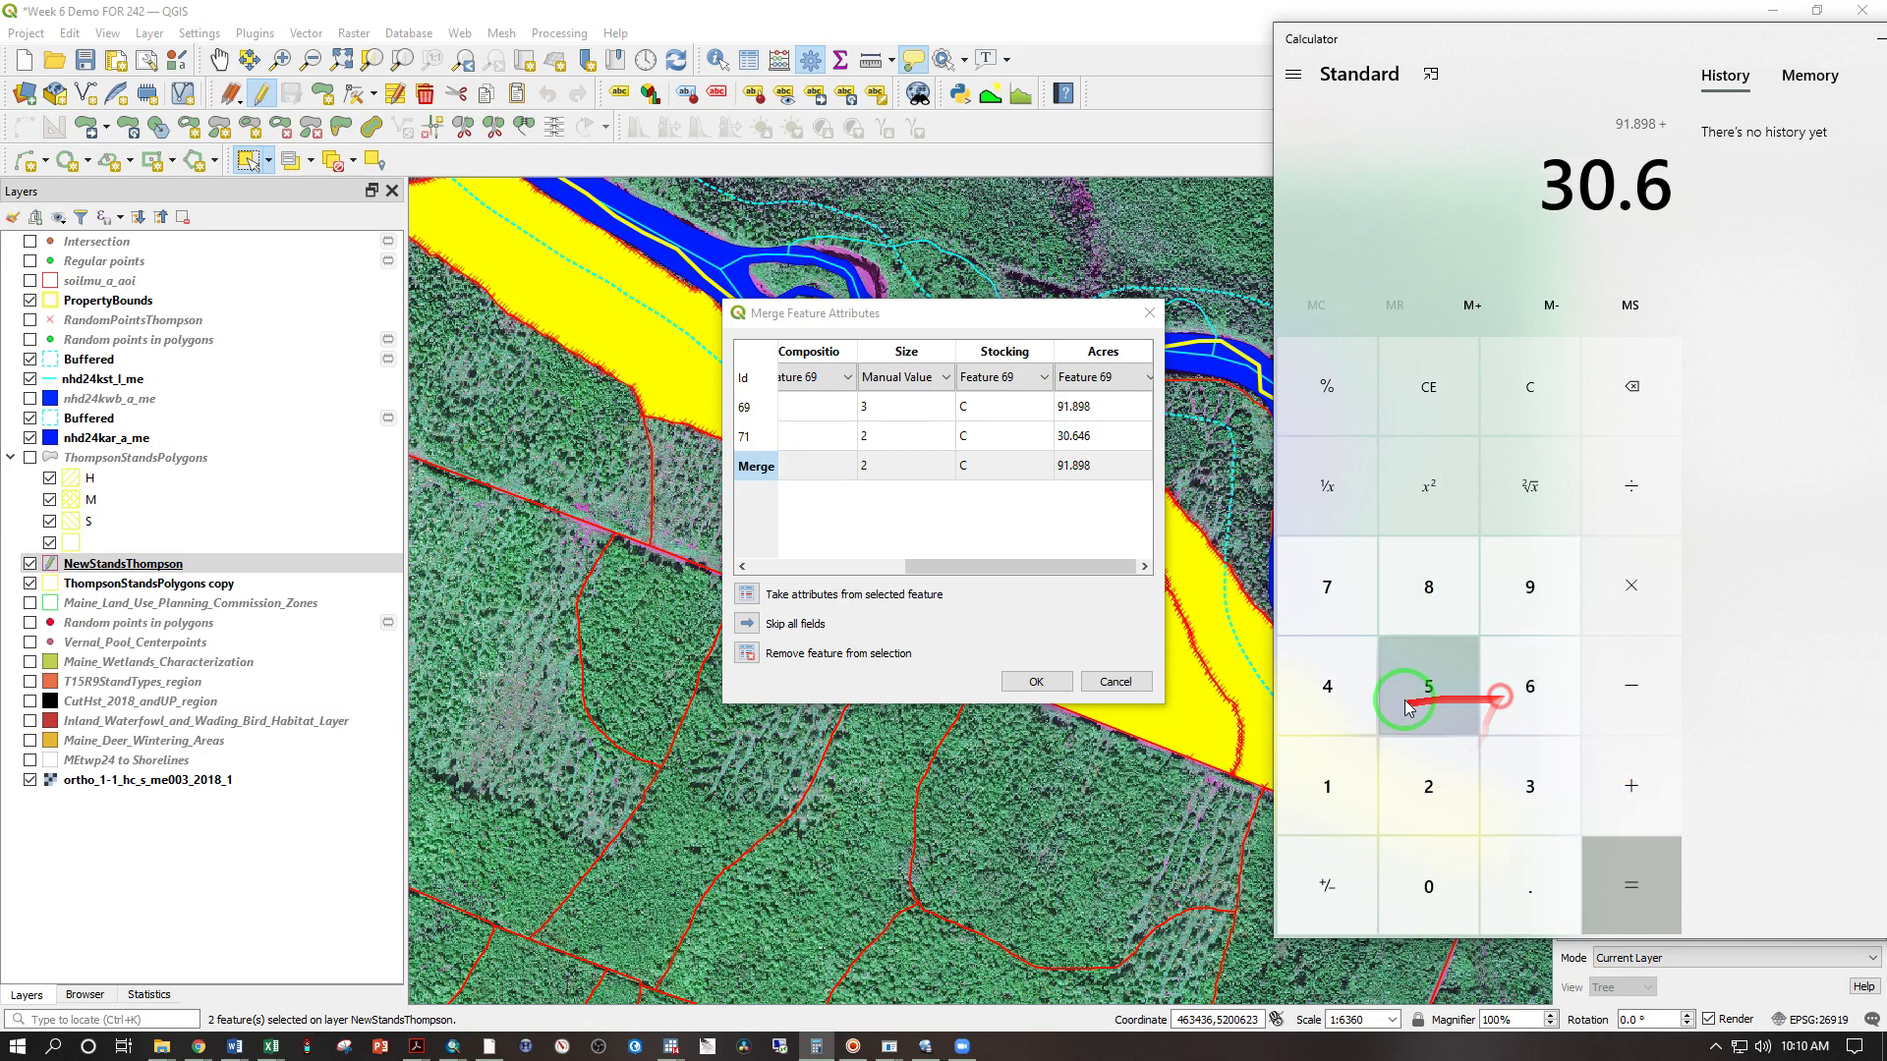
click(1369, 688)
click(1508, 692)
click(1626, 875)
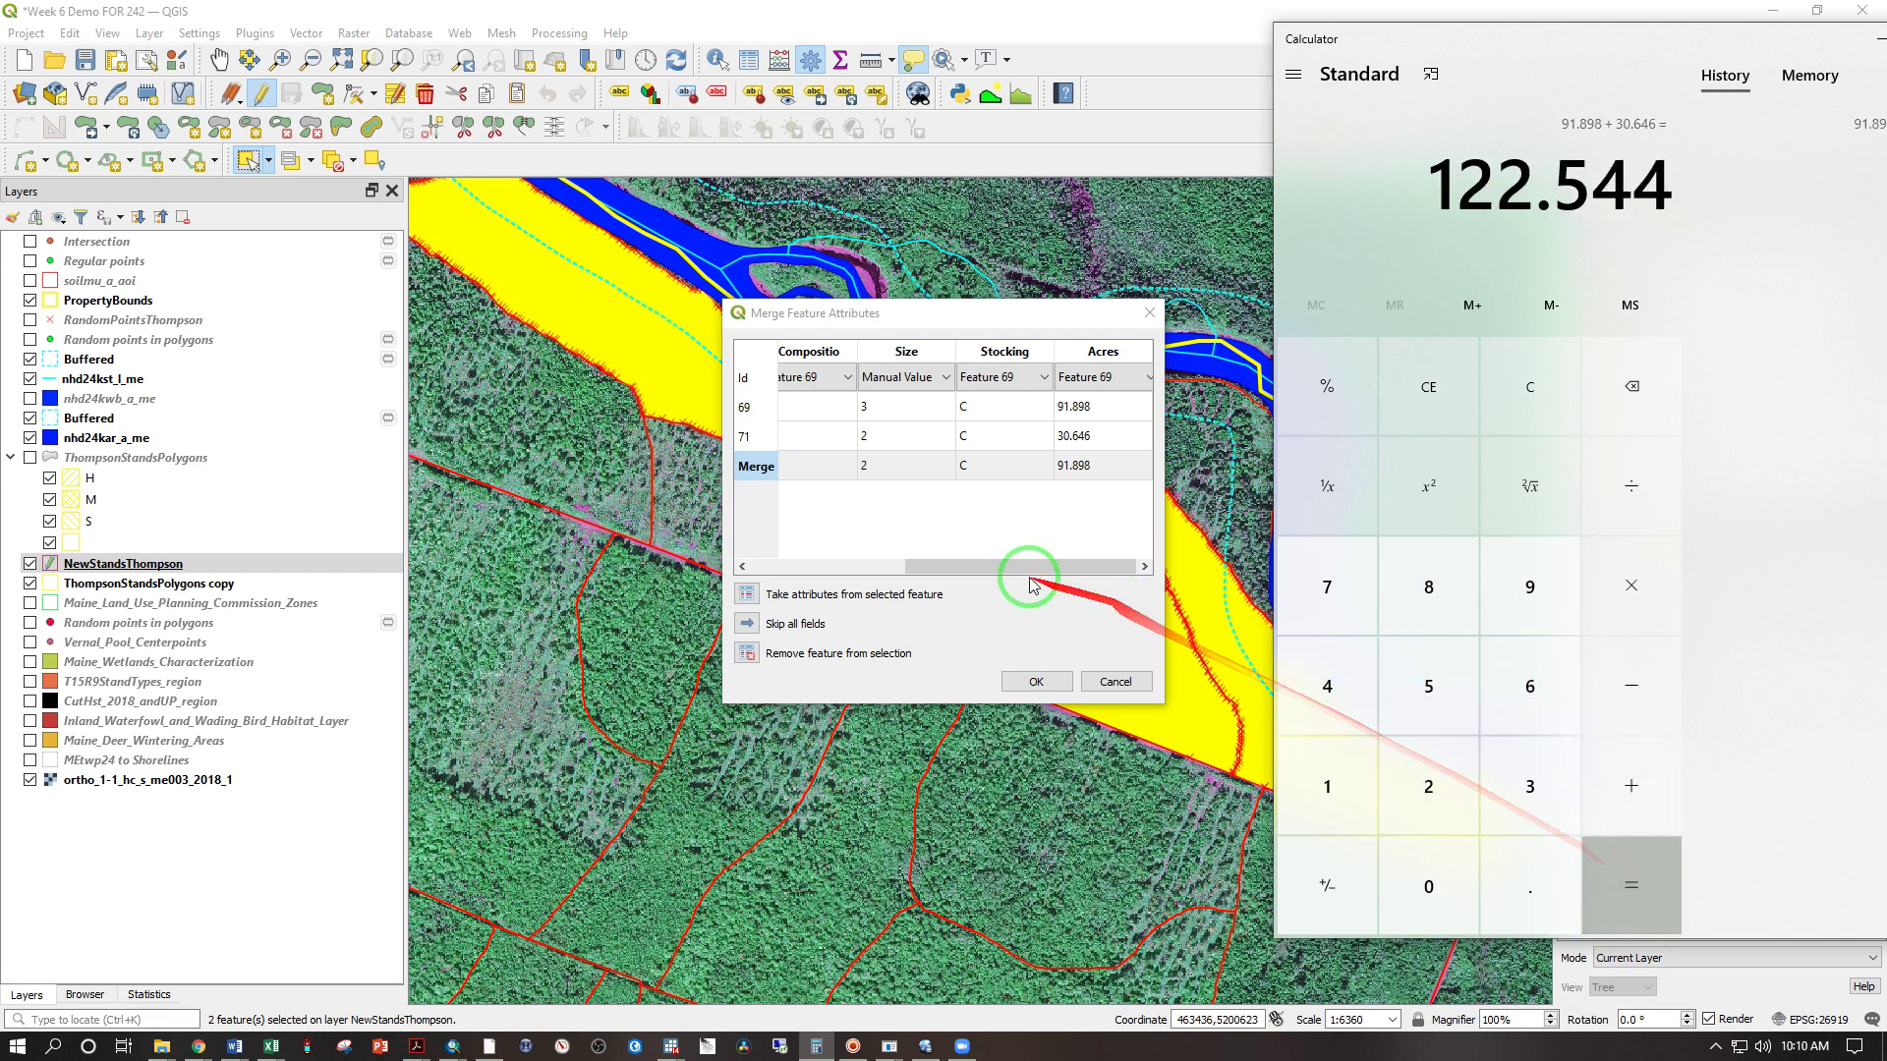
Complete the merge with the merged stand's Acres set to 122.554, and hide the ThompsonStandsPolygons copy layer
click(1069, 470)
click(1096, 469)
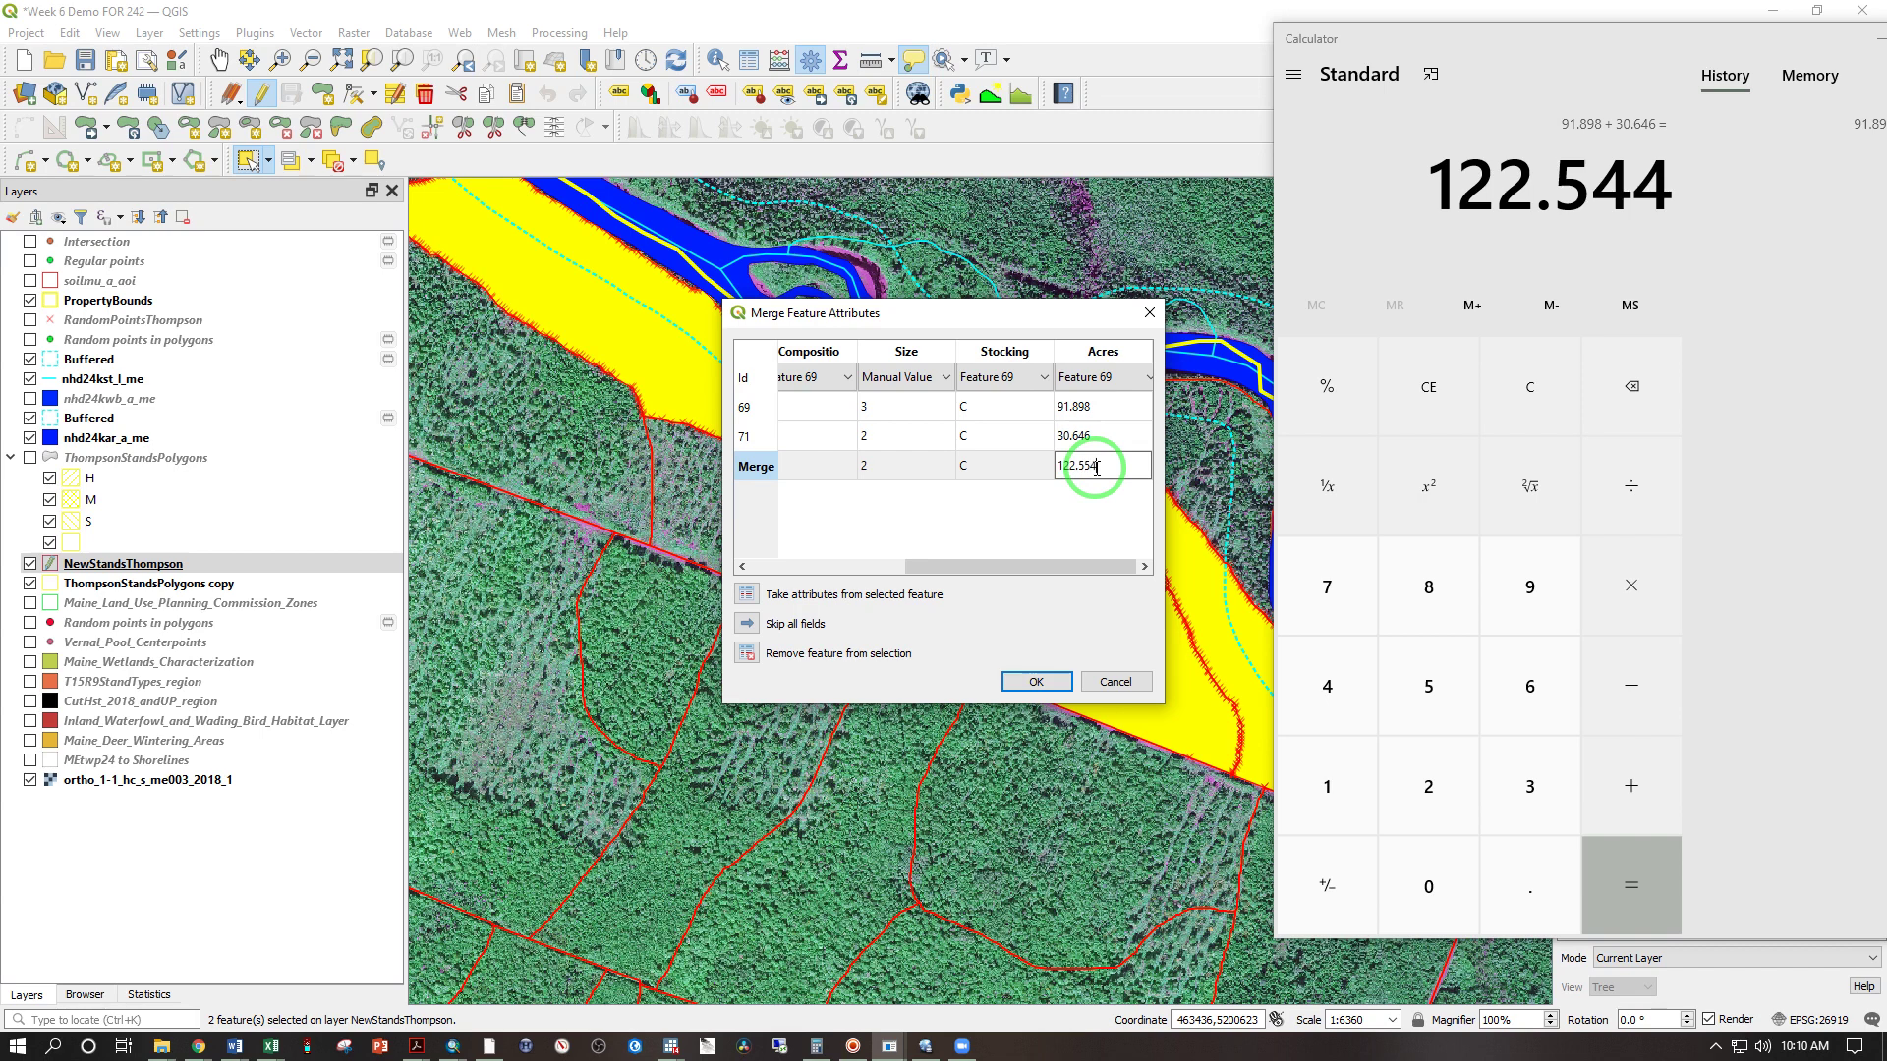
text(122.554)
key(Return)
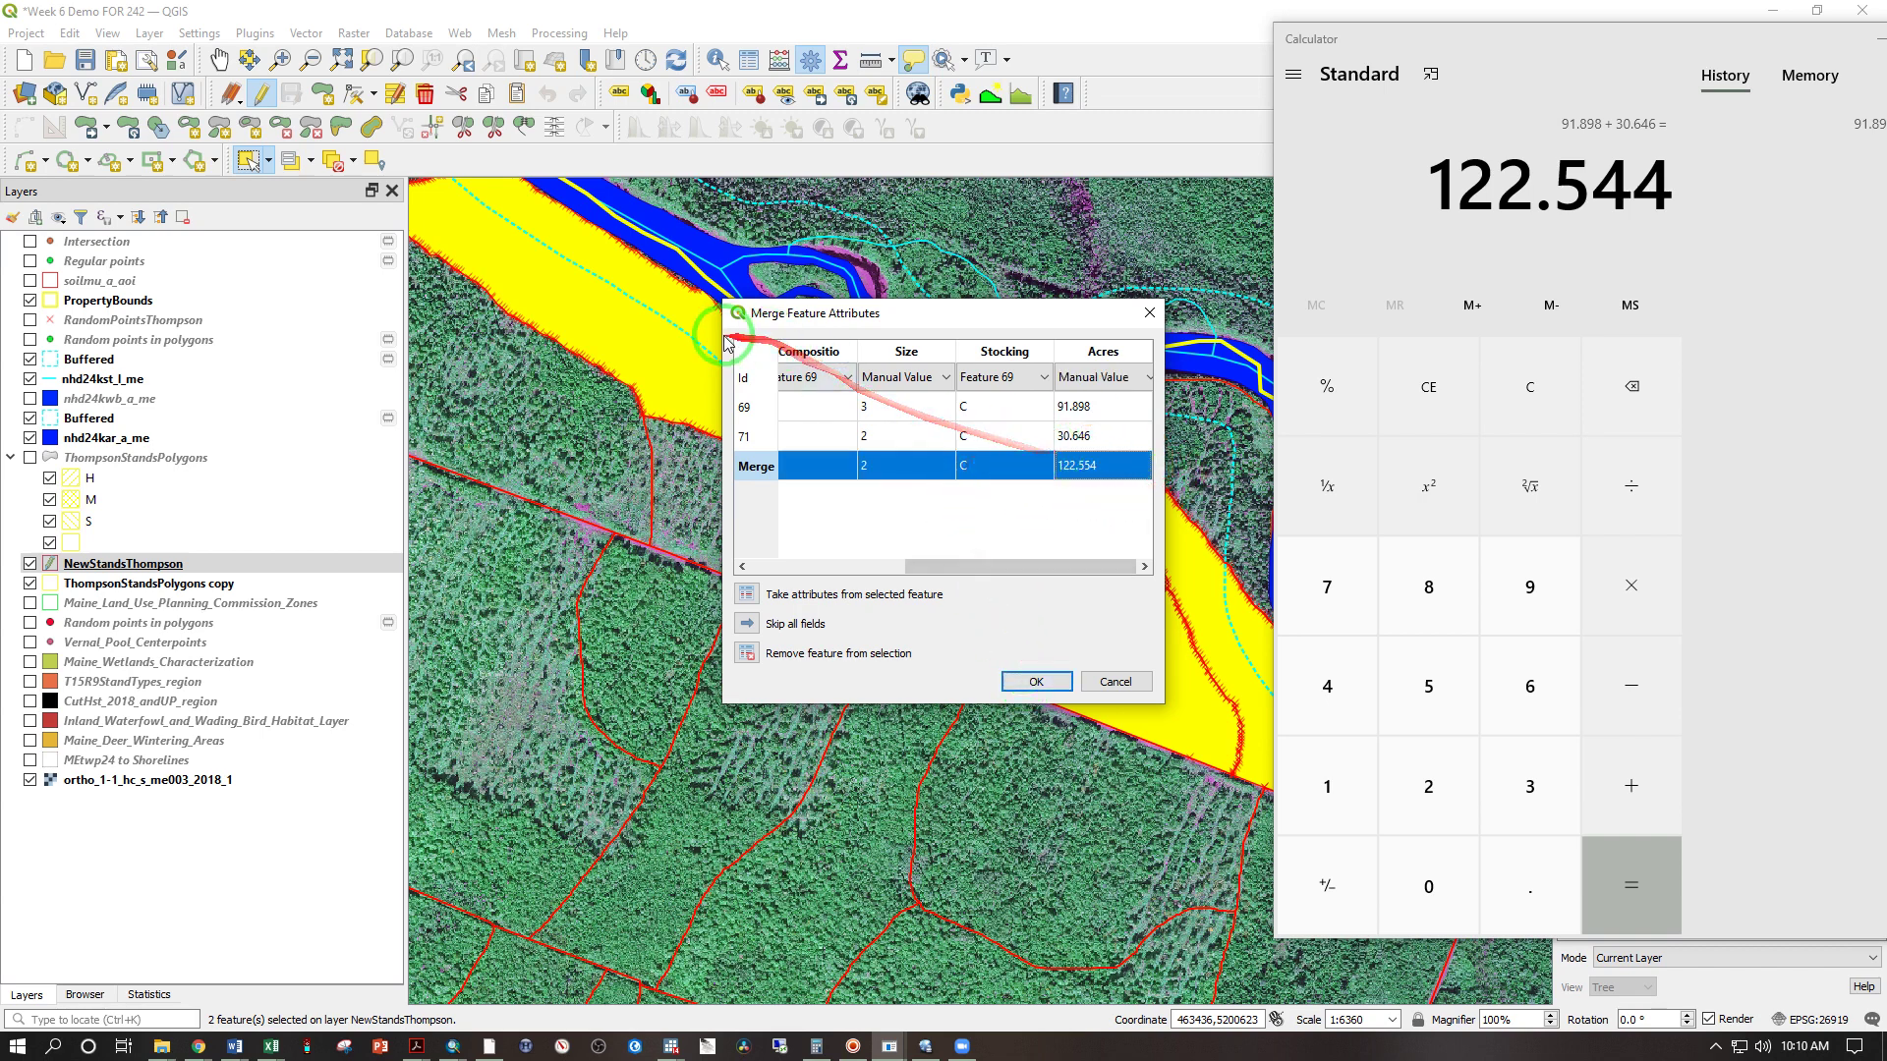
click(1035, 681)
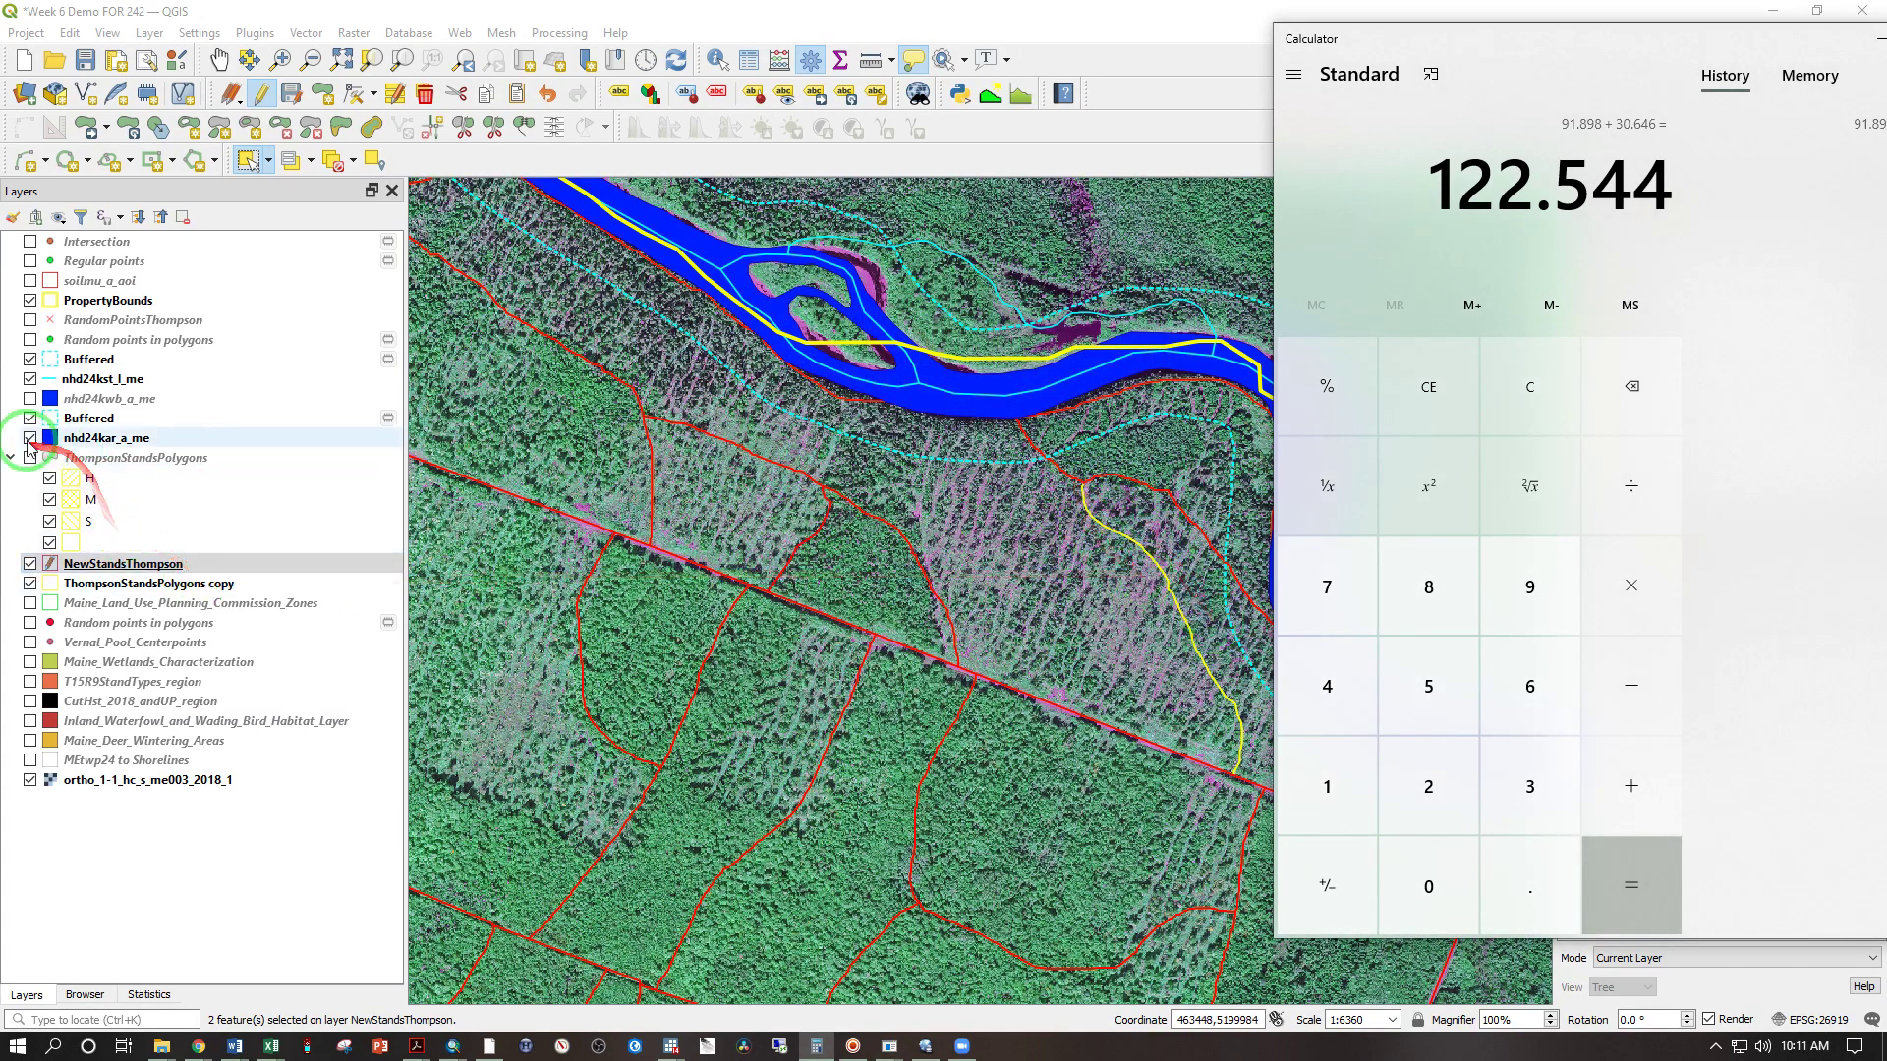
click(29, 583)
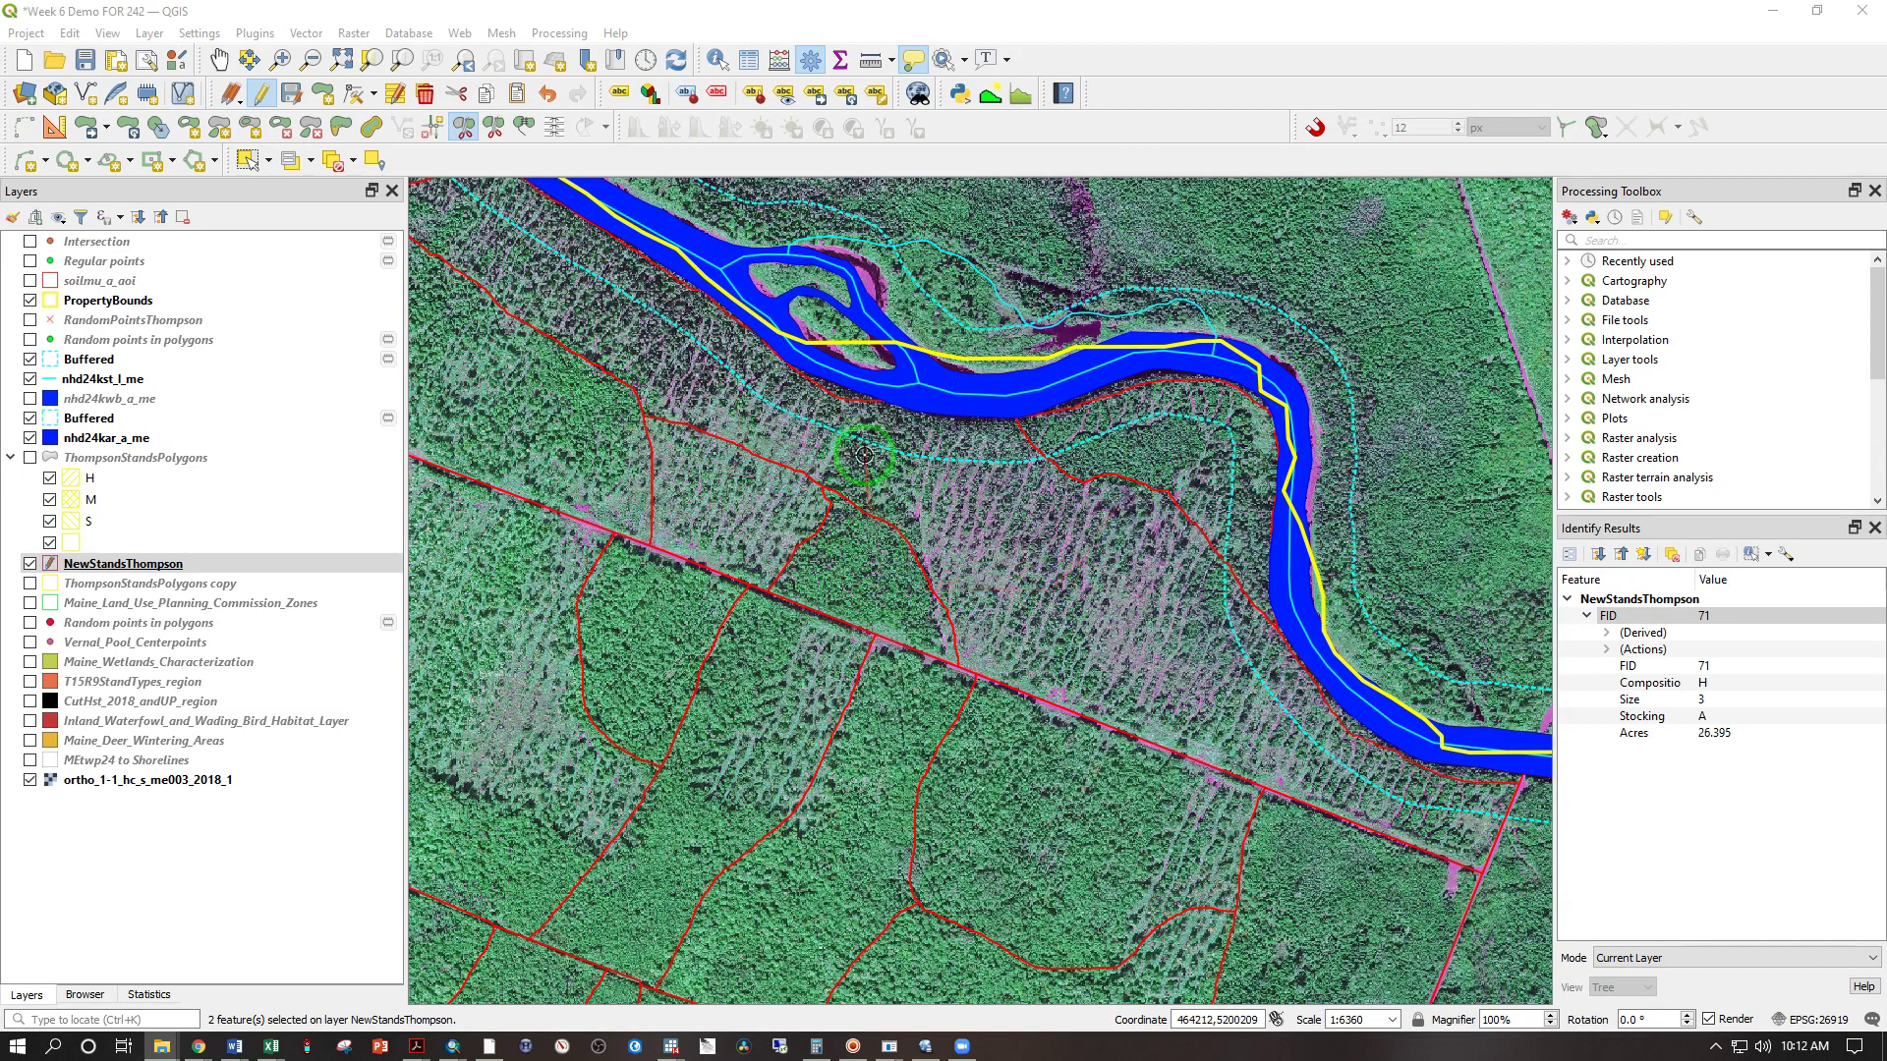
Split the merged stand along two lines extending the east and west edges of the small roadside stand north to the river
click(461, 130)
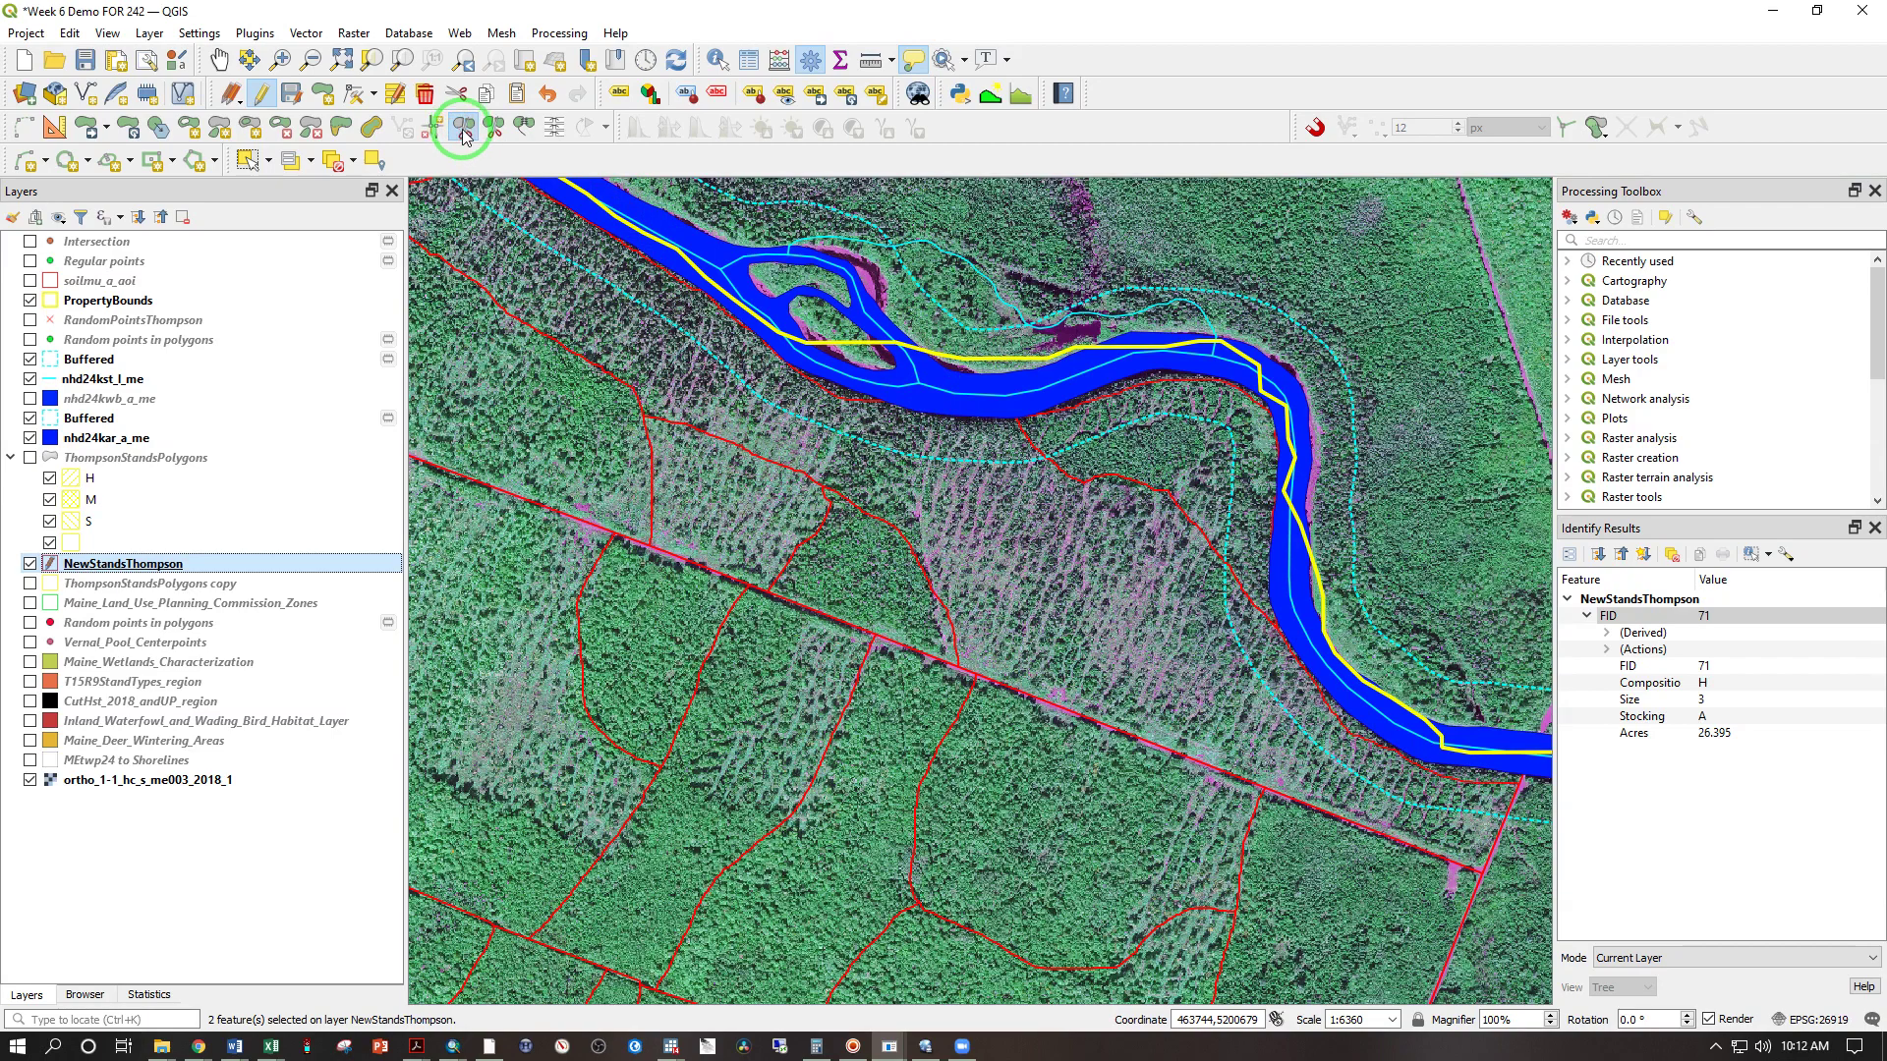
click(934, 608)
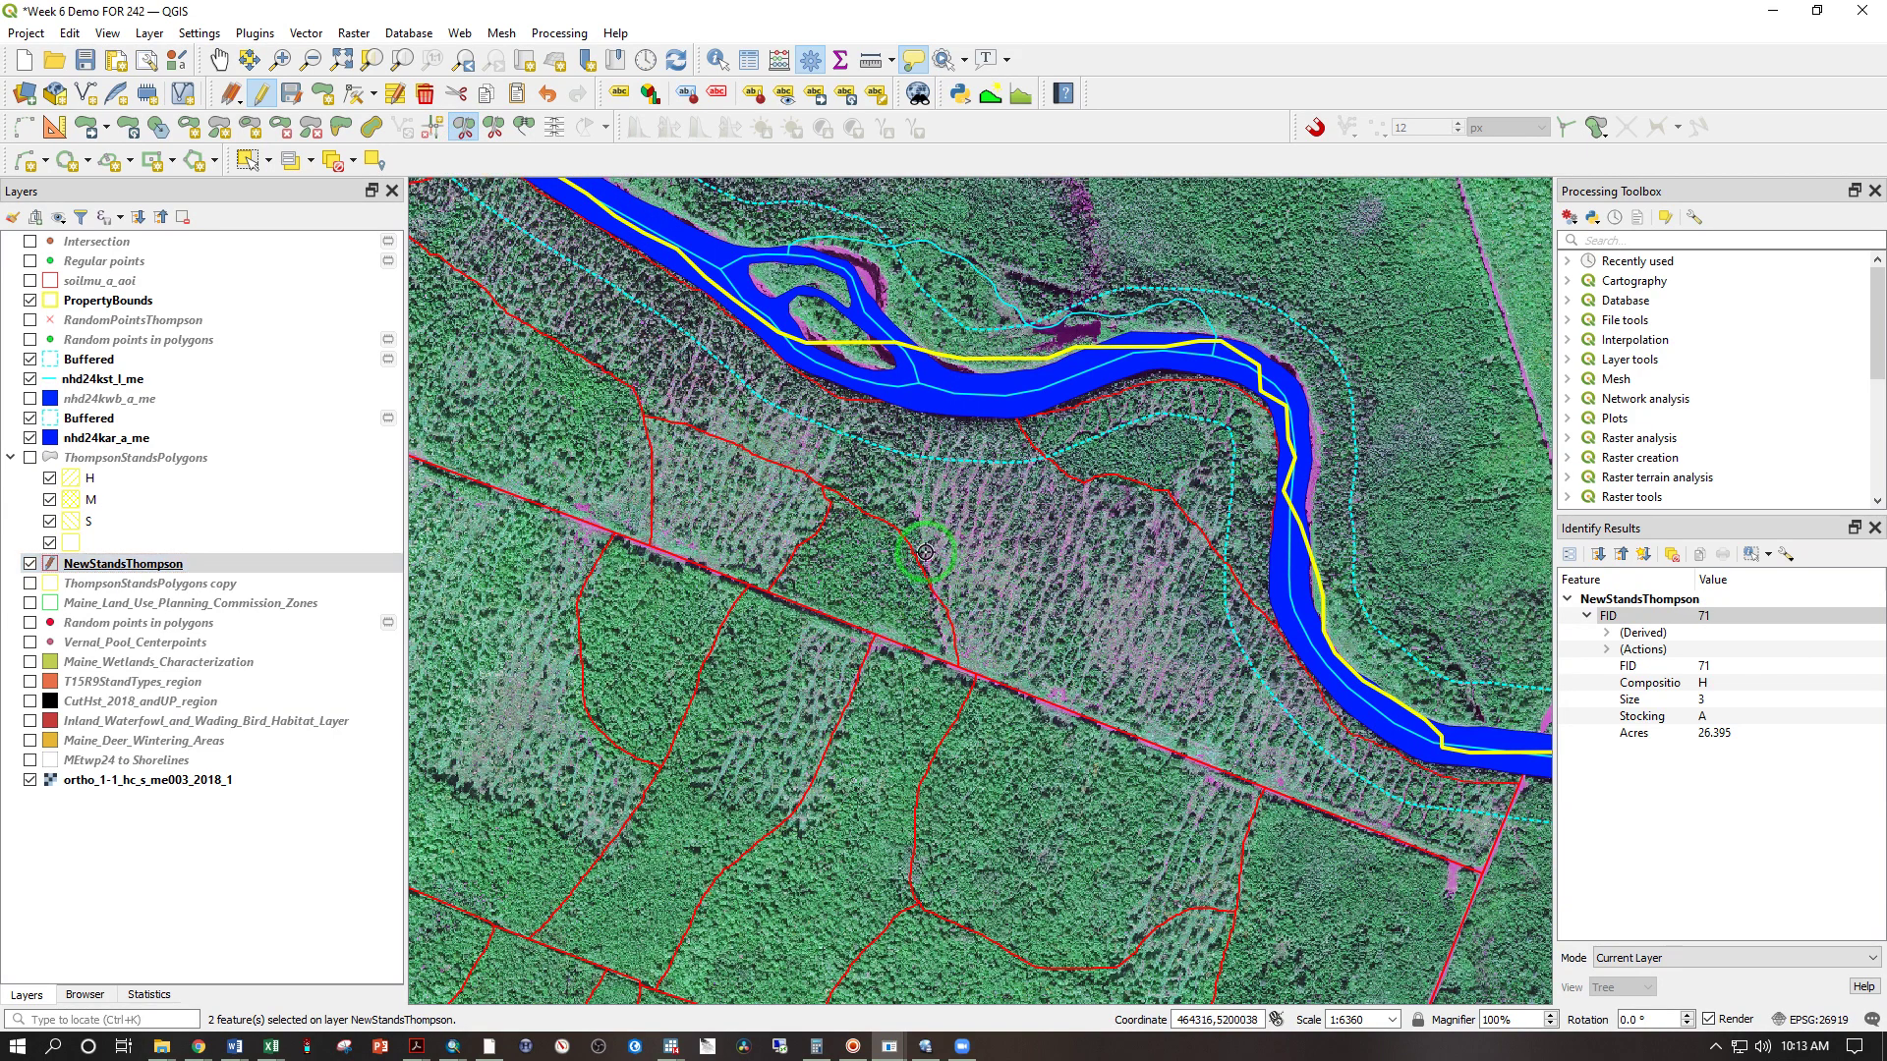
click(926, 438)
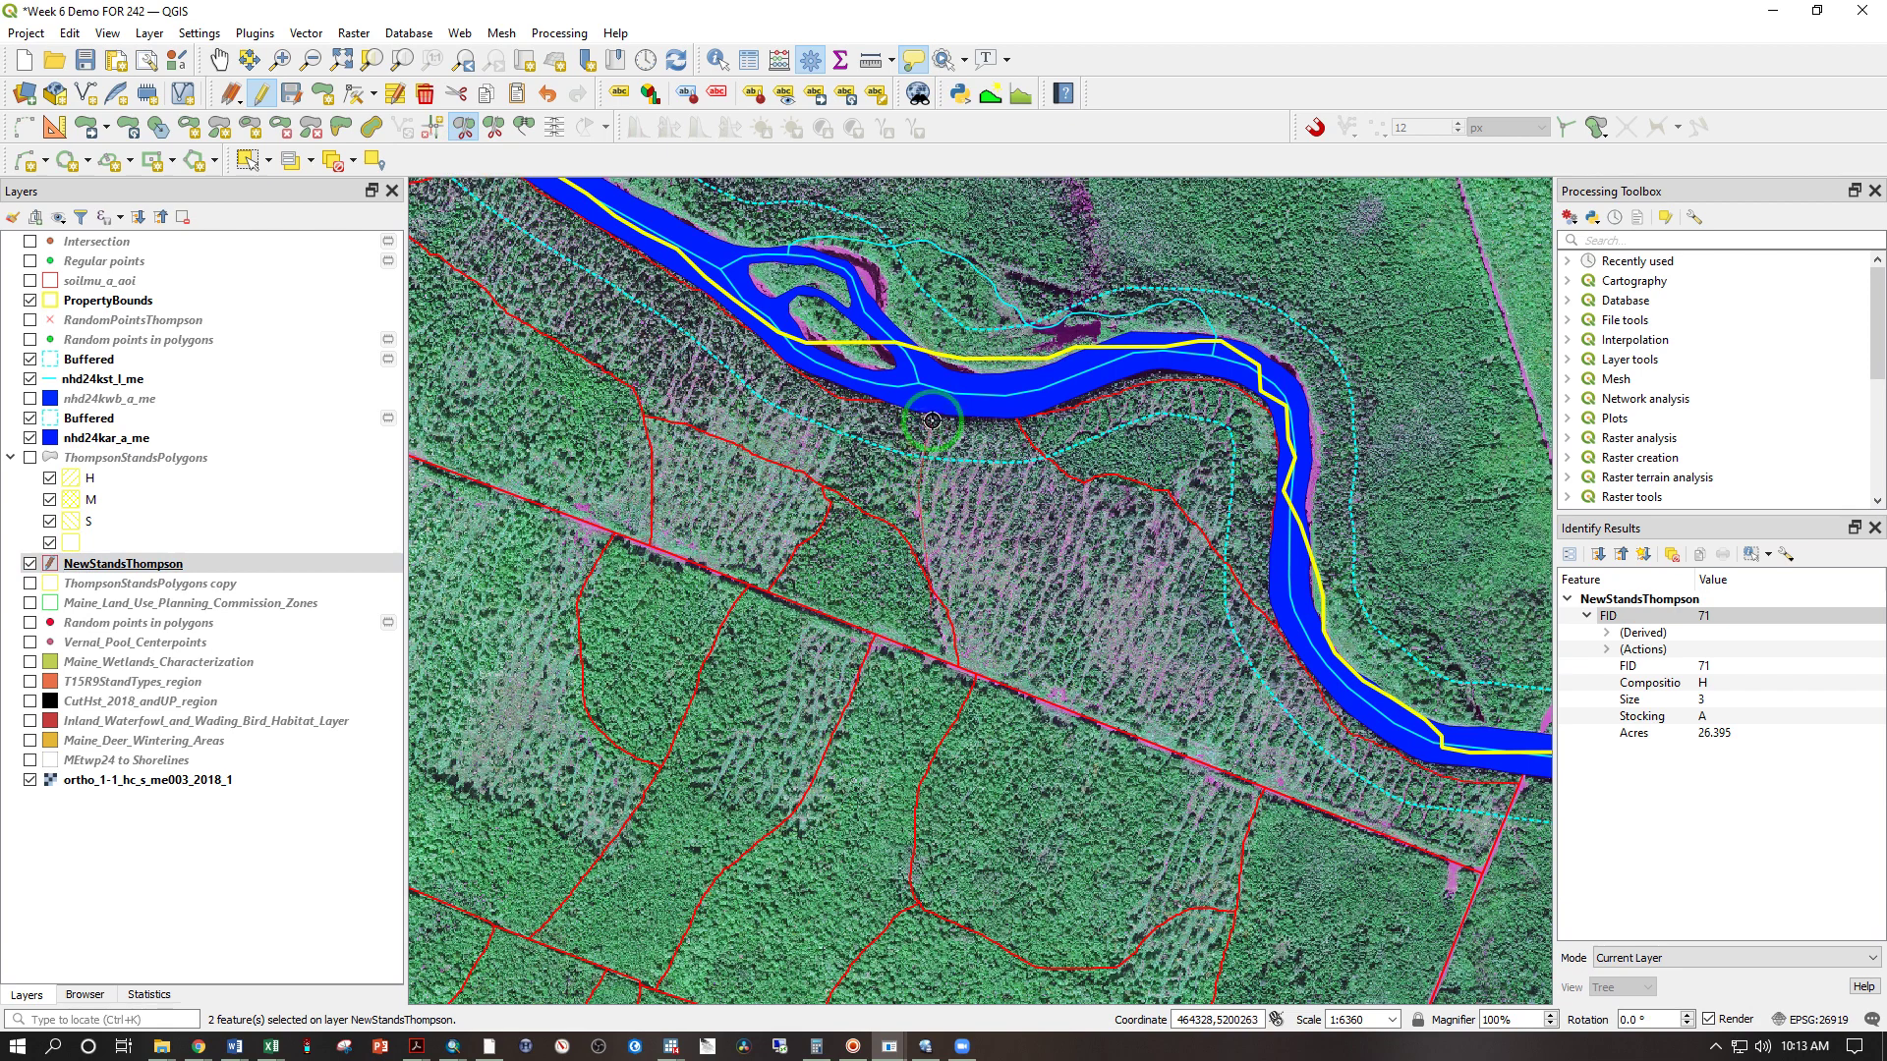
click(953, 345)
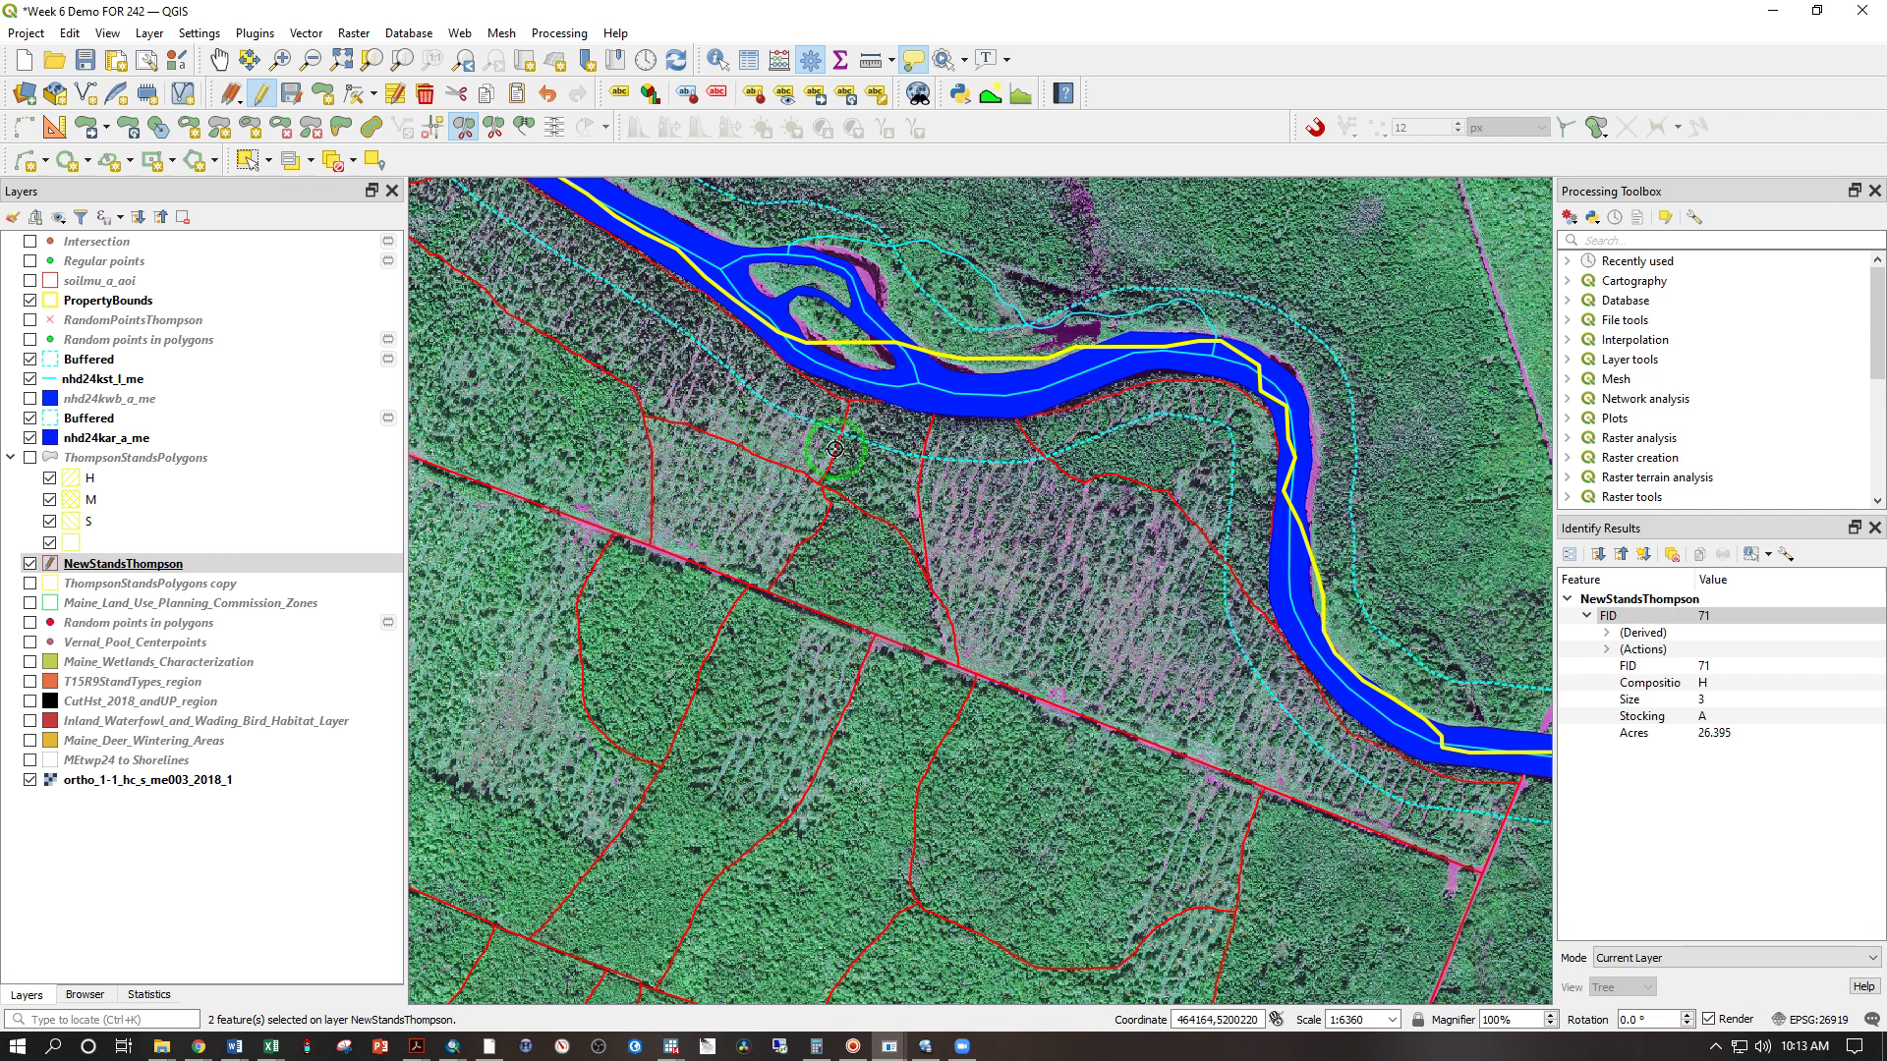
Select the strip cut off below the river together with the small roadside stand south of it, and start merging them
click(867, 546)
click(592, 300)
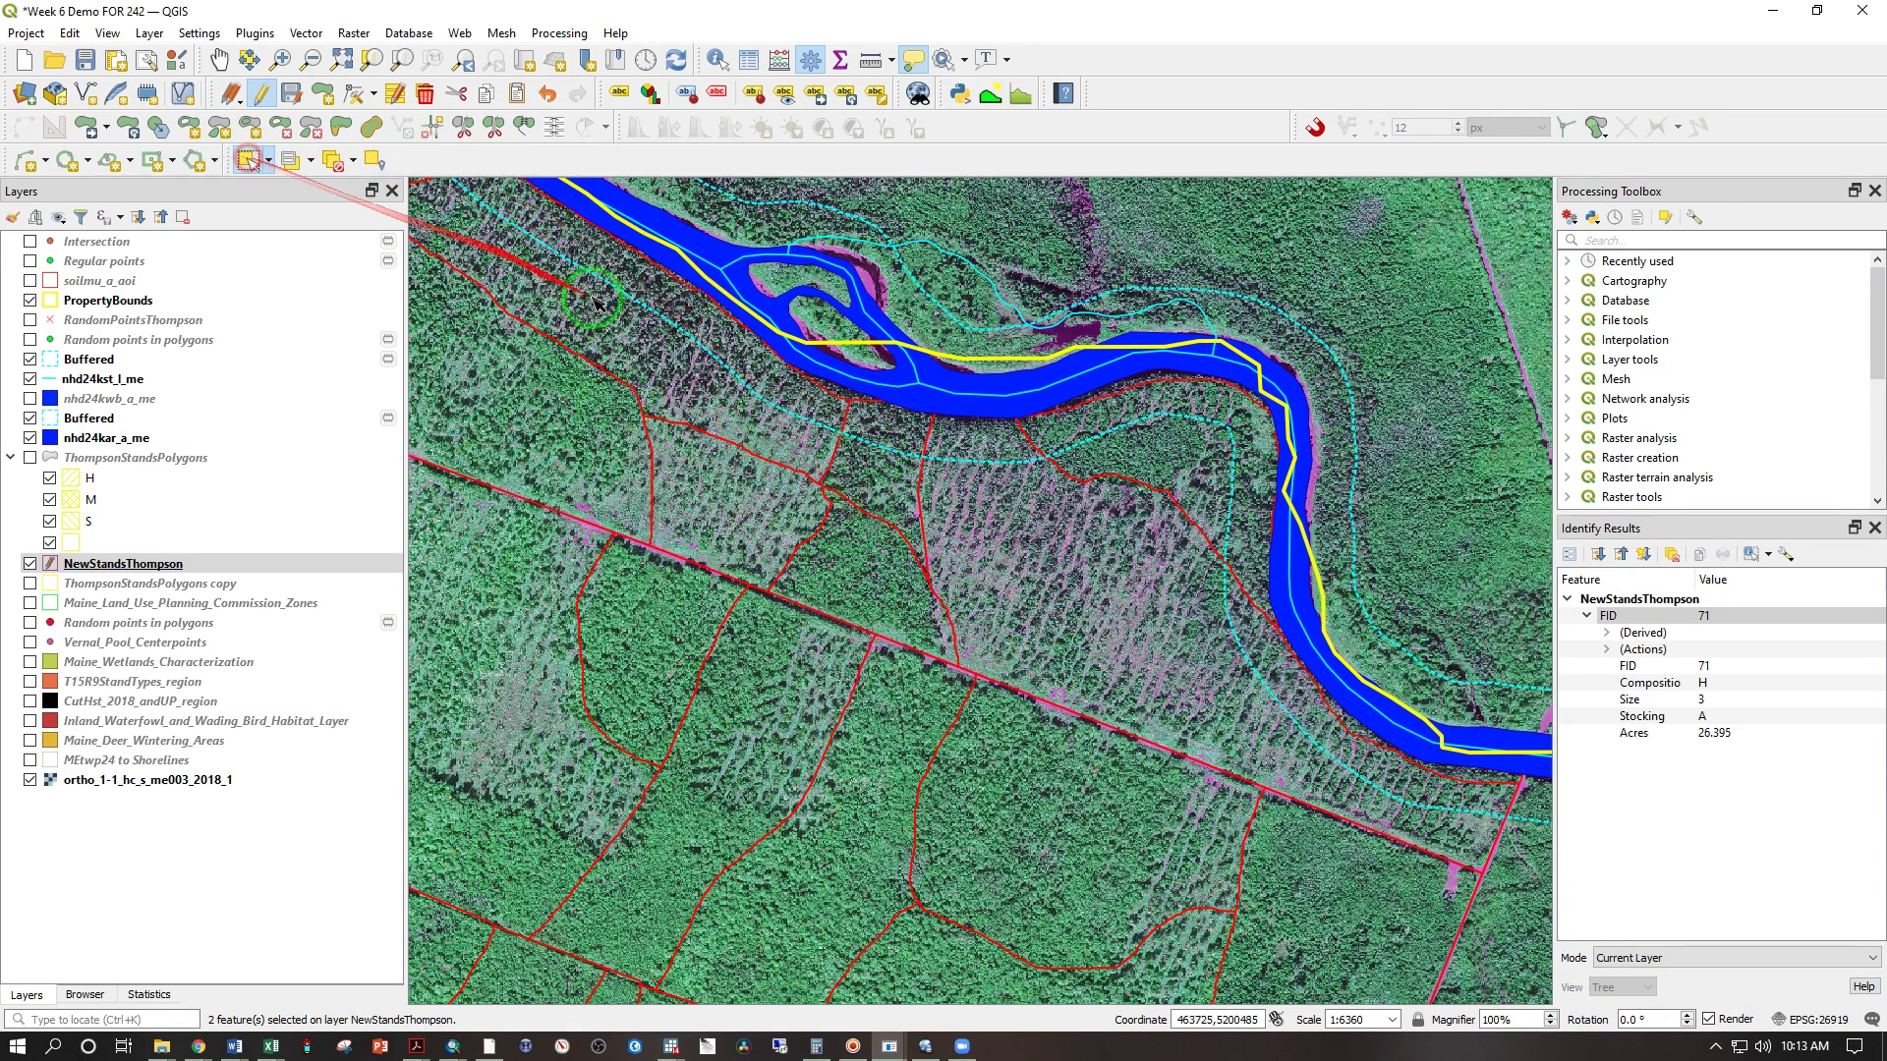
right_click(863, 530)
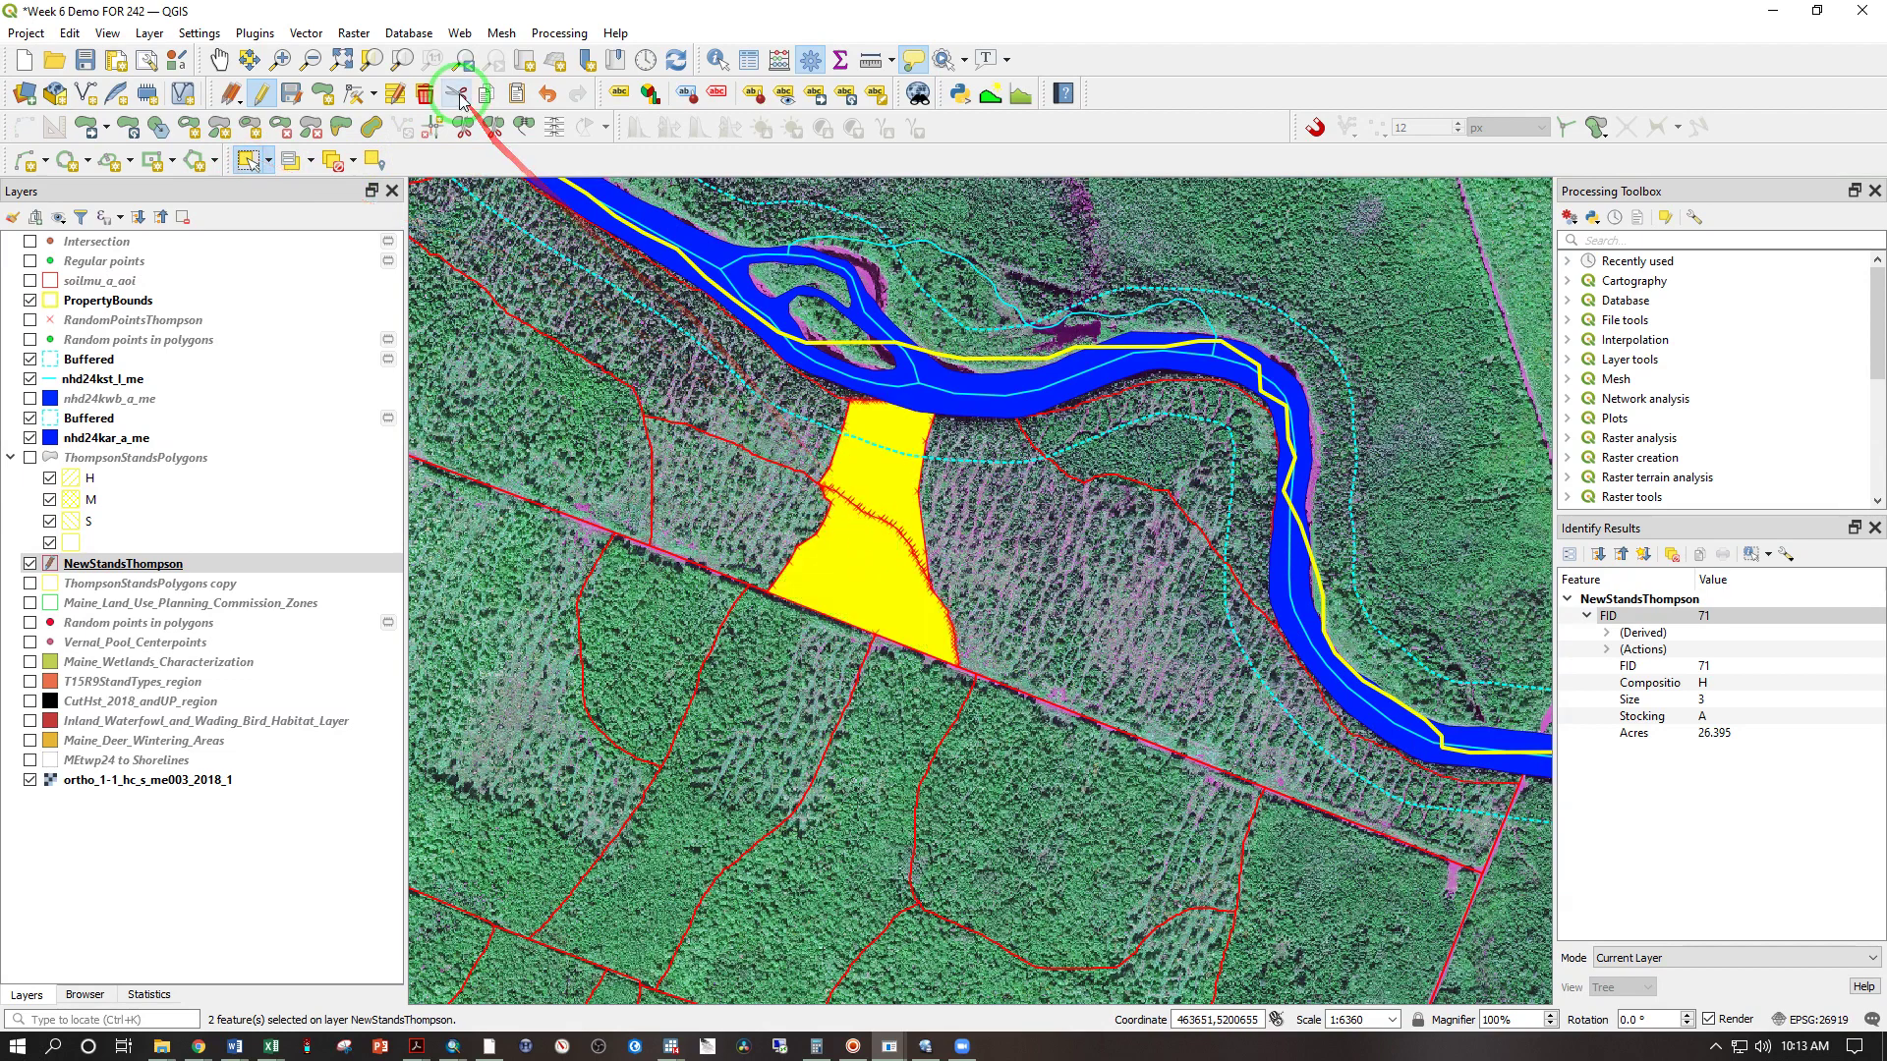
click(524, 126)
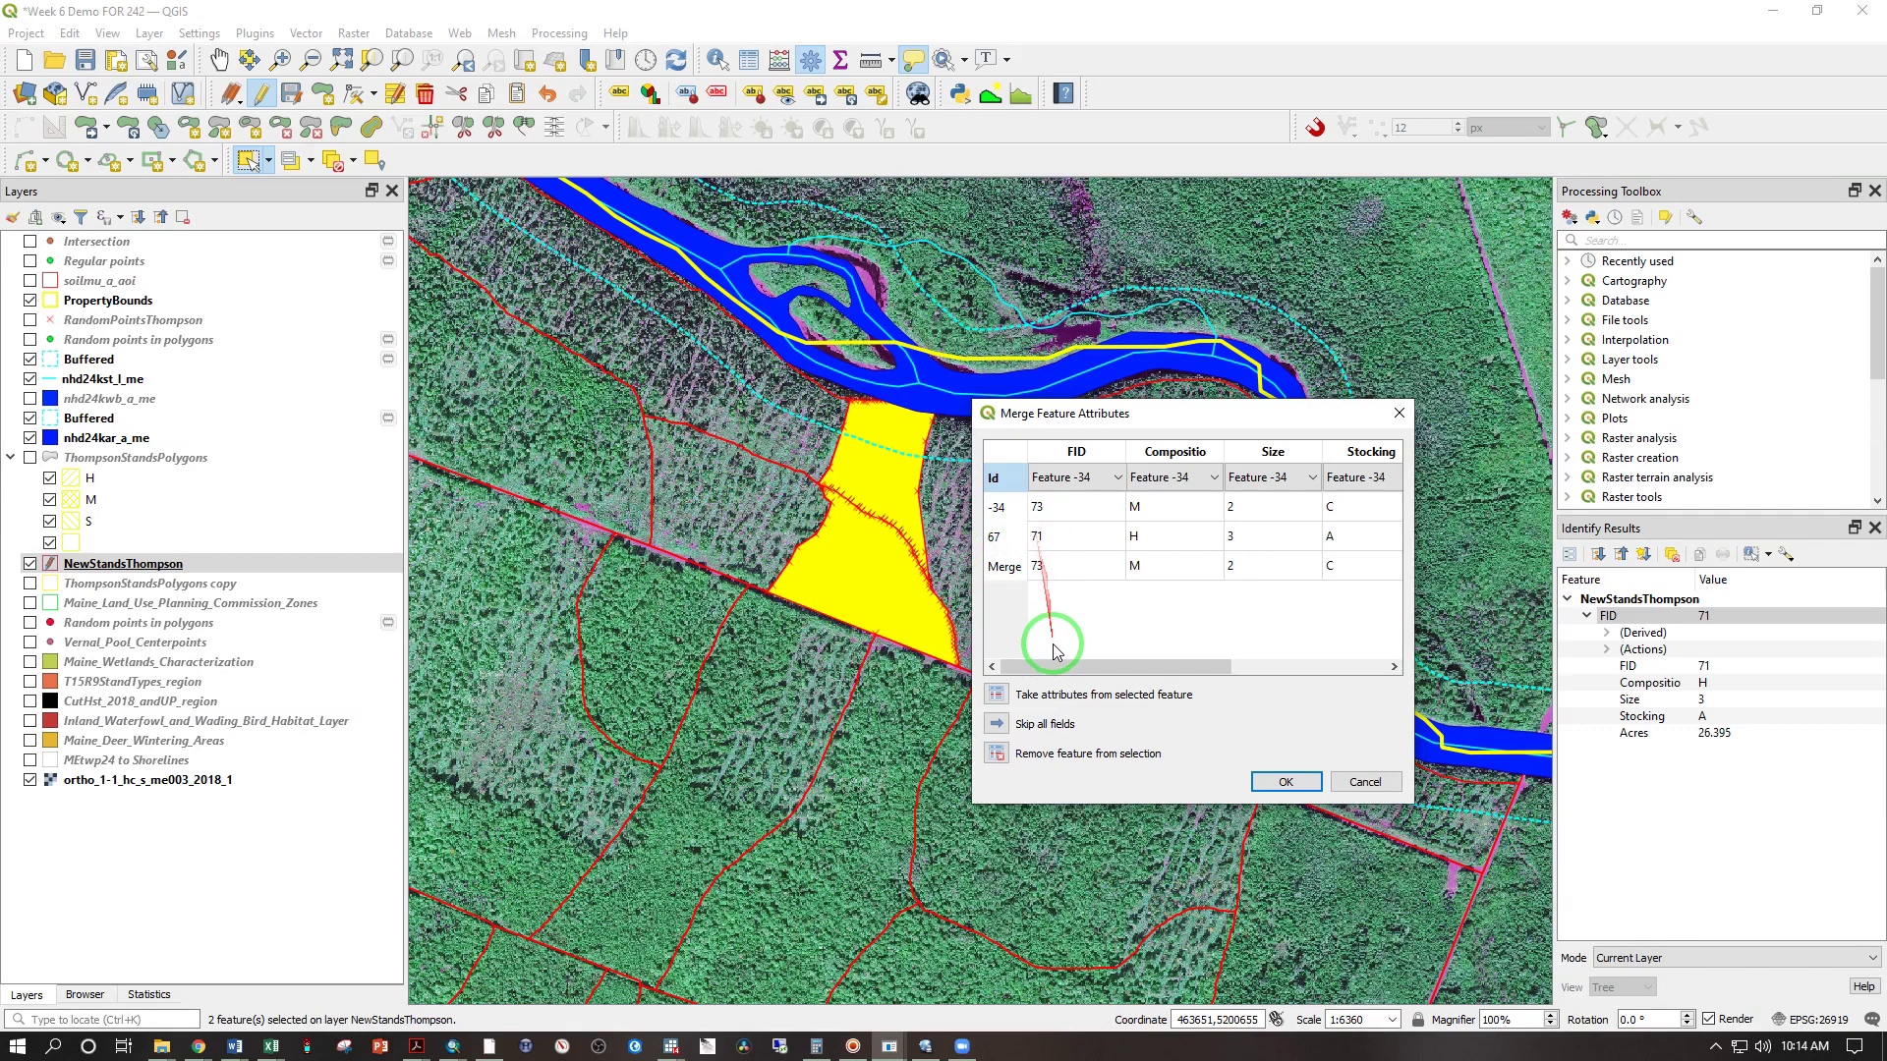
drag(1047, 664, 1305, 661)
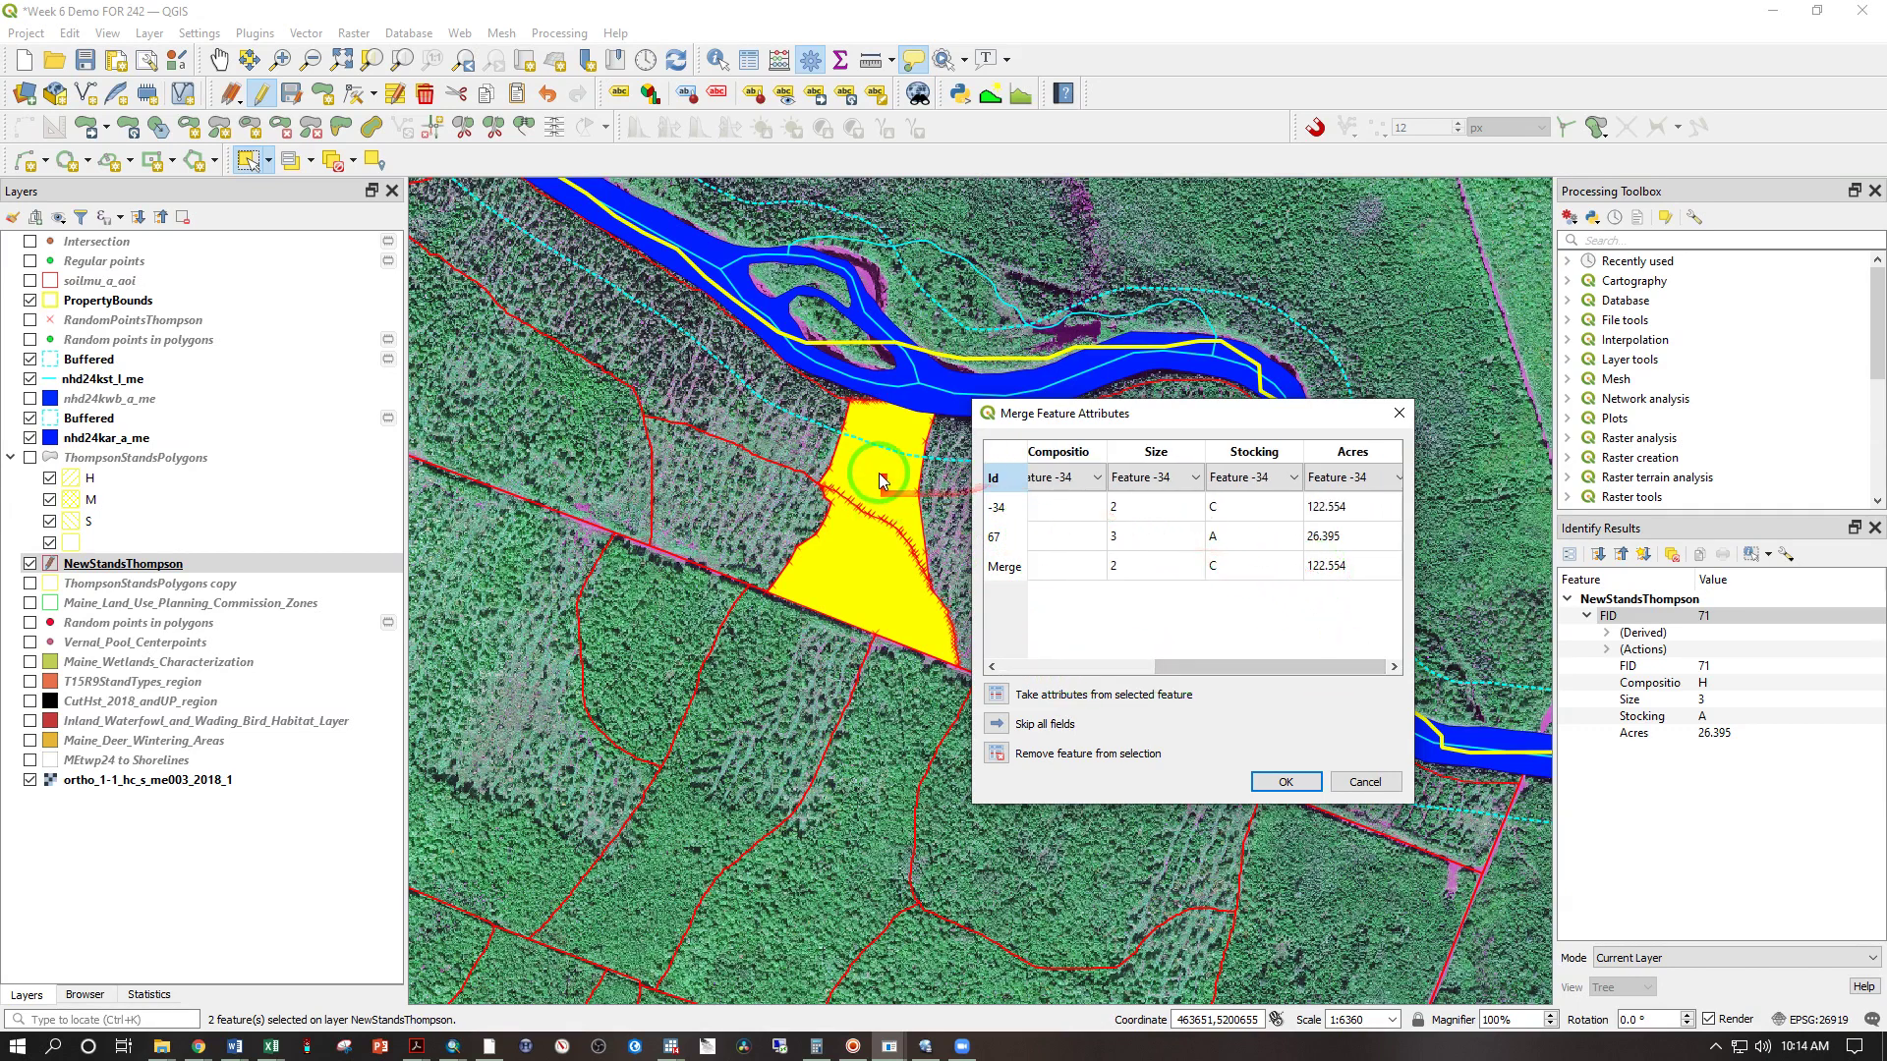
Set the merged feature's Acres to 9999 and complete the merge
click(1326, 565)
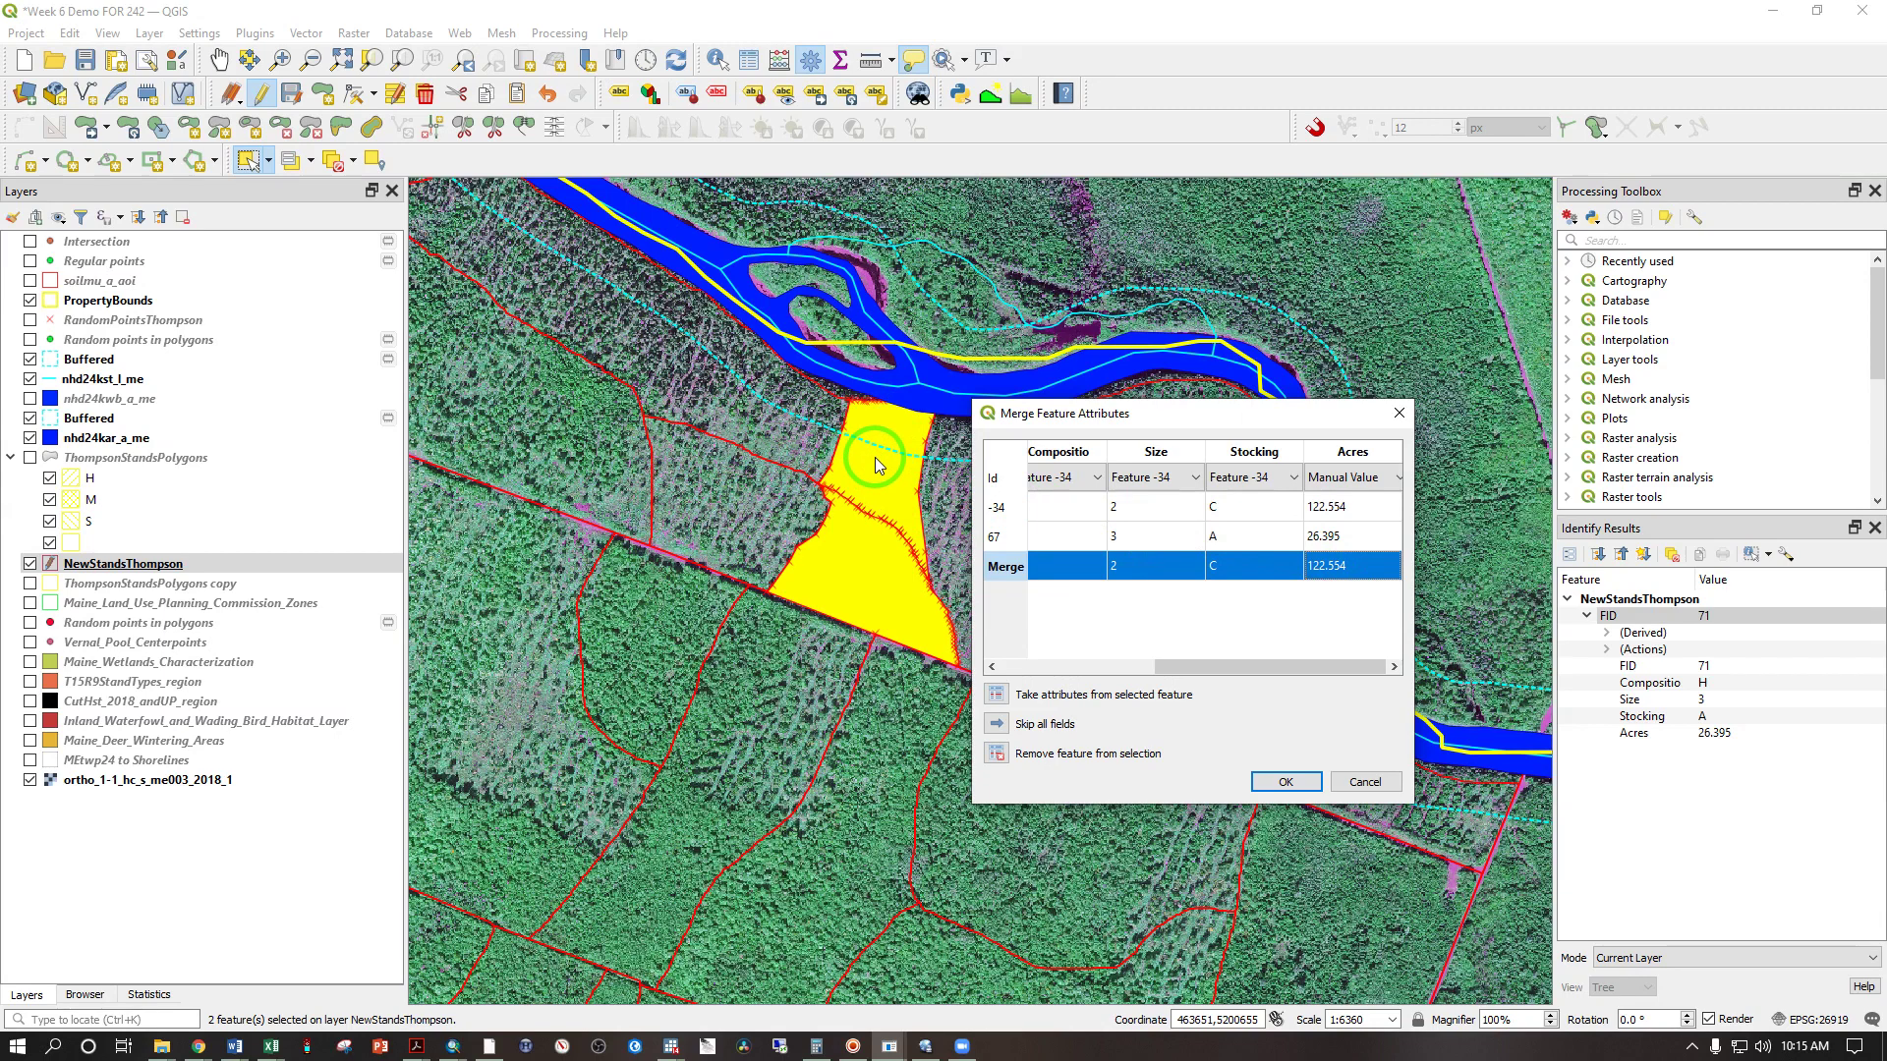
double_click(1329, 567)
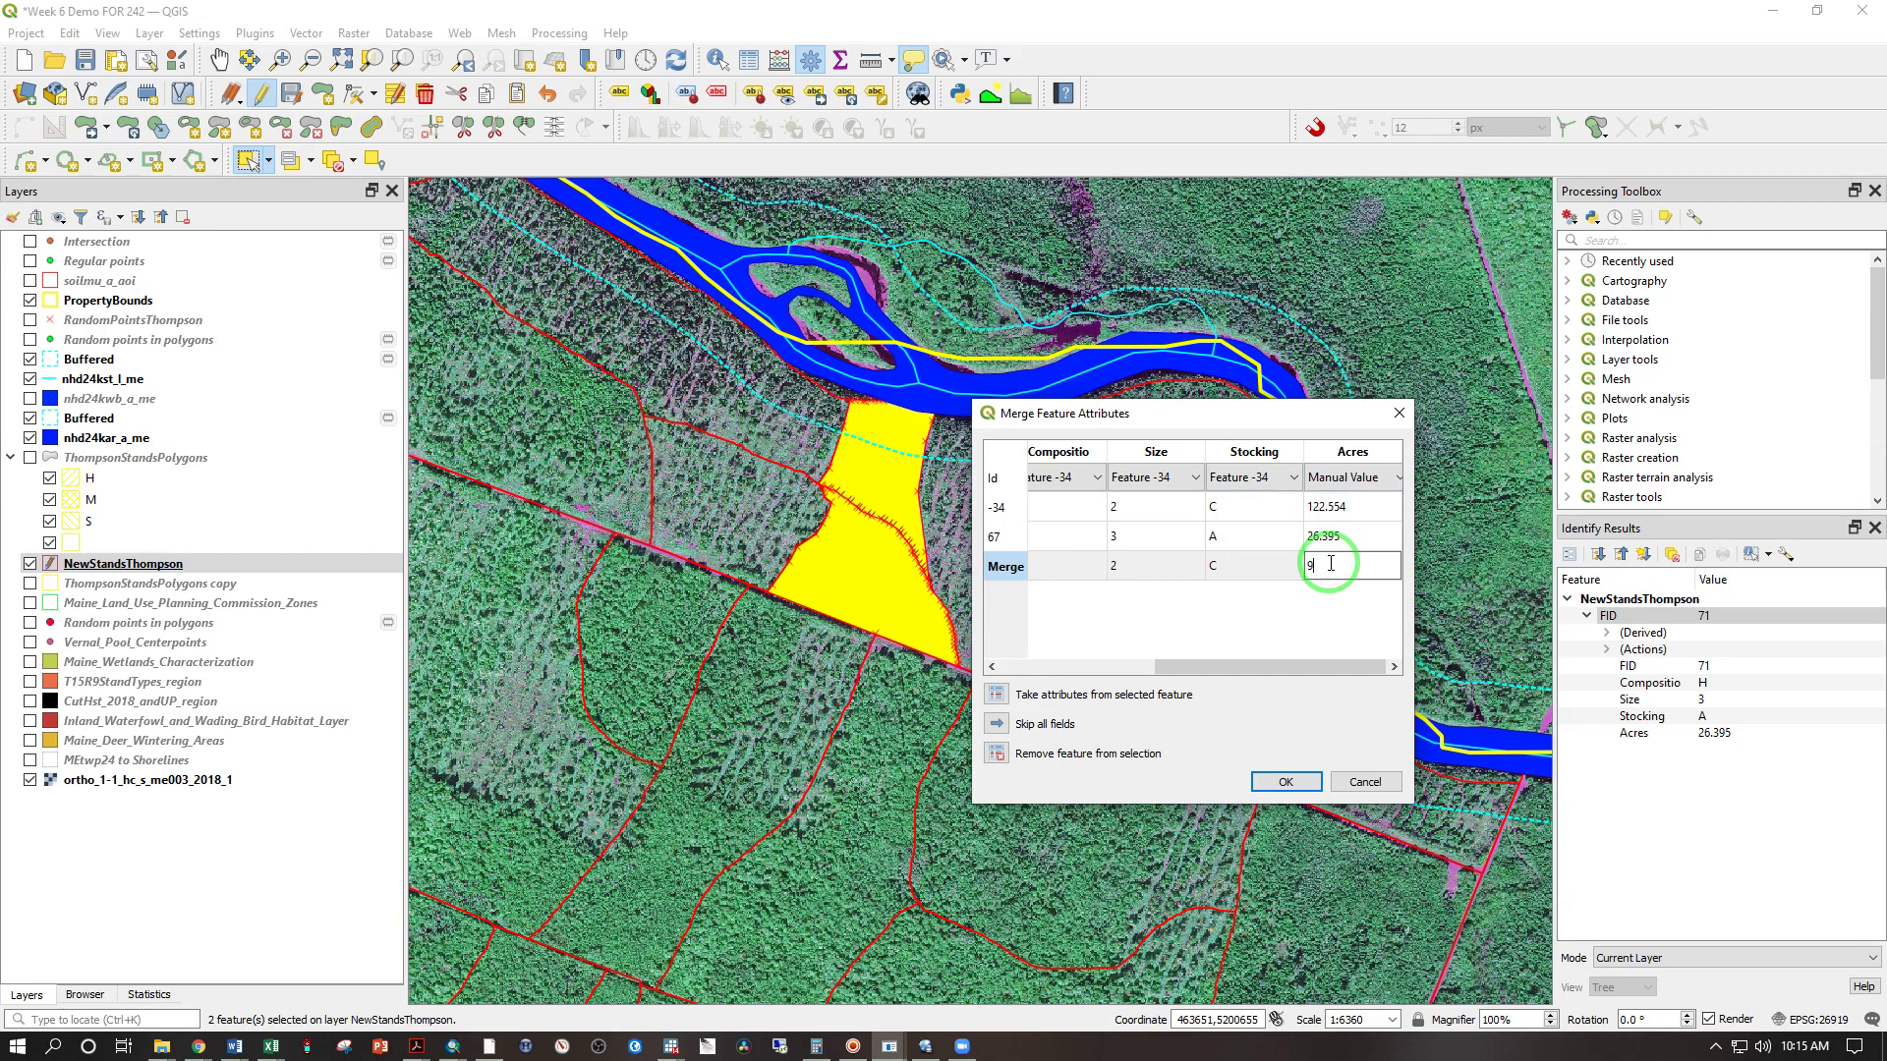
key(Return)
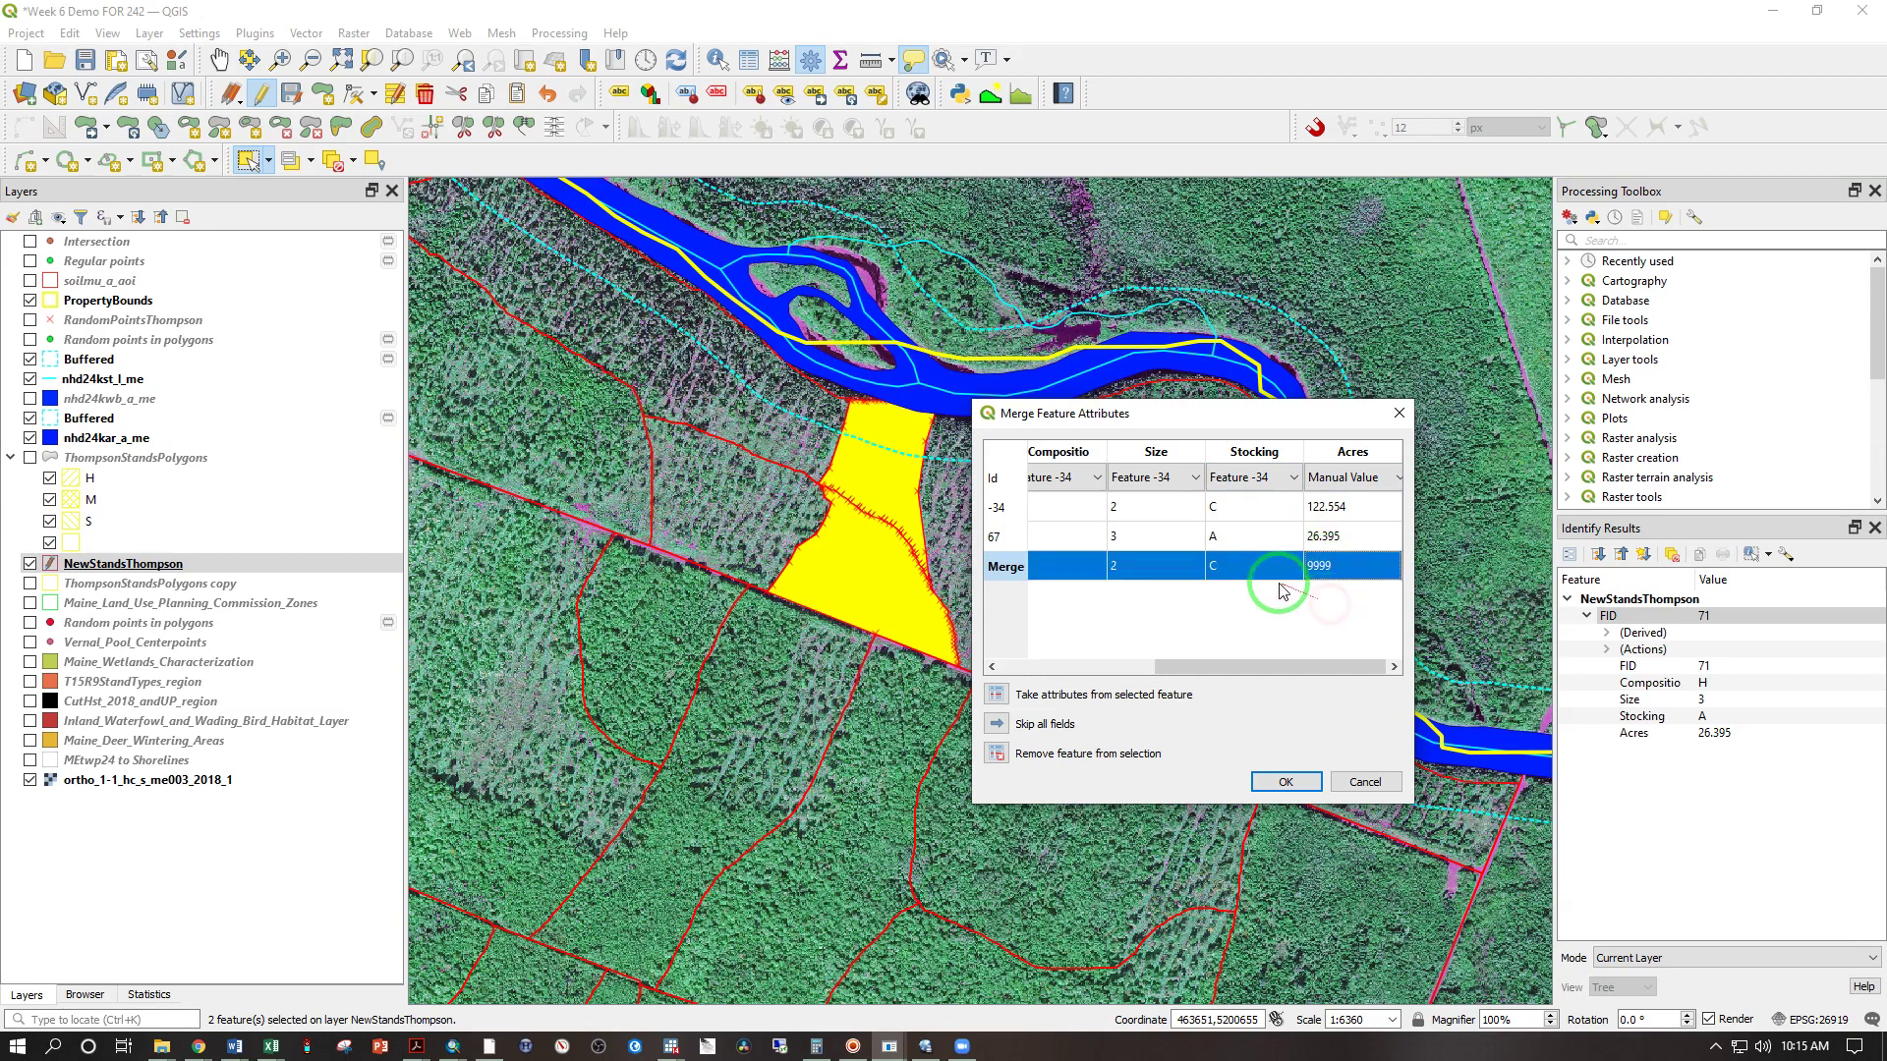
double_click(1326, 568)
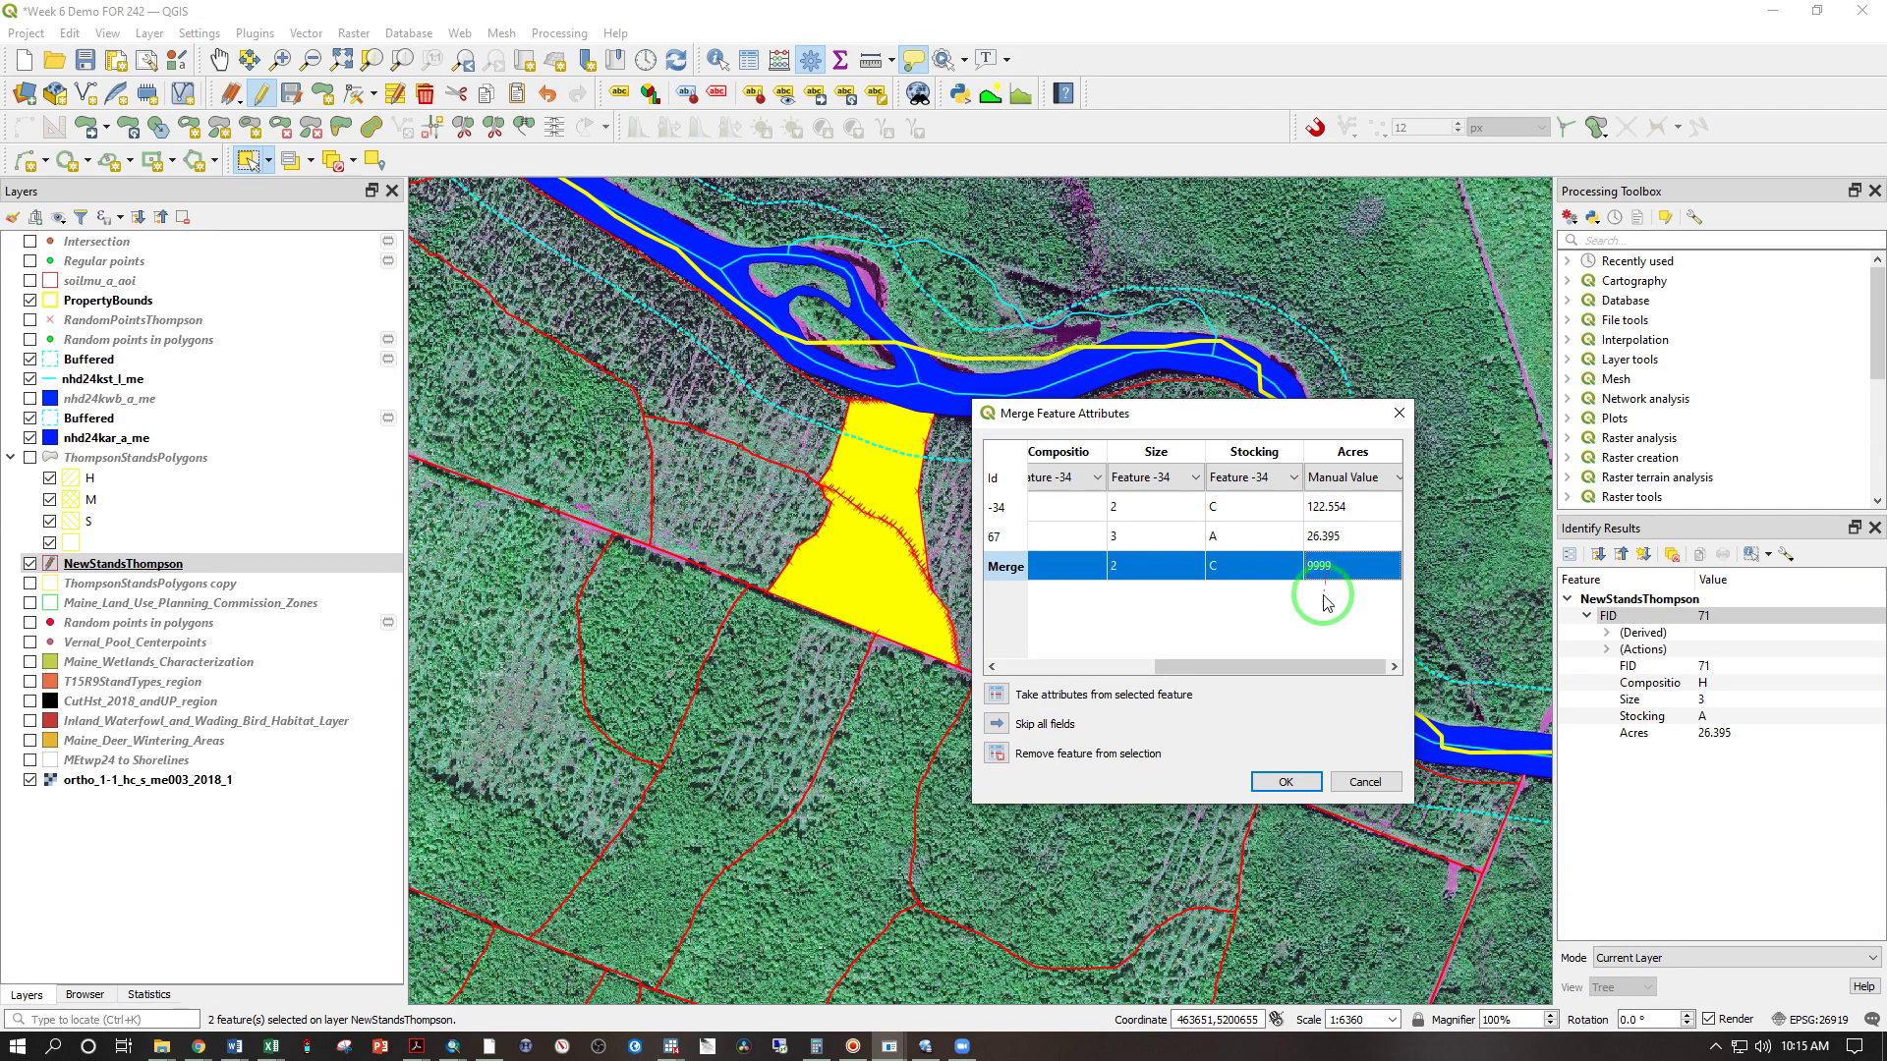
click(1286, 783)
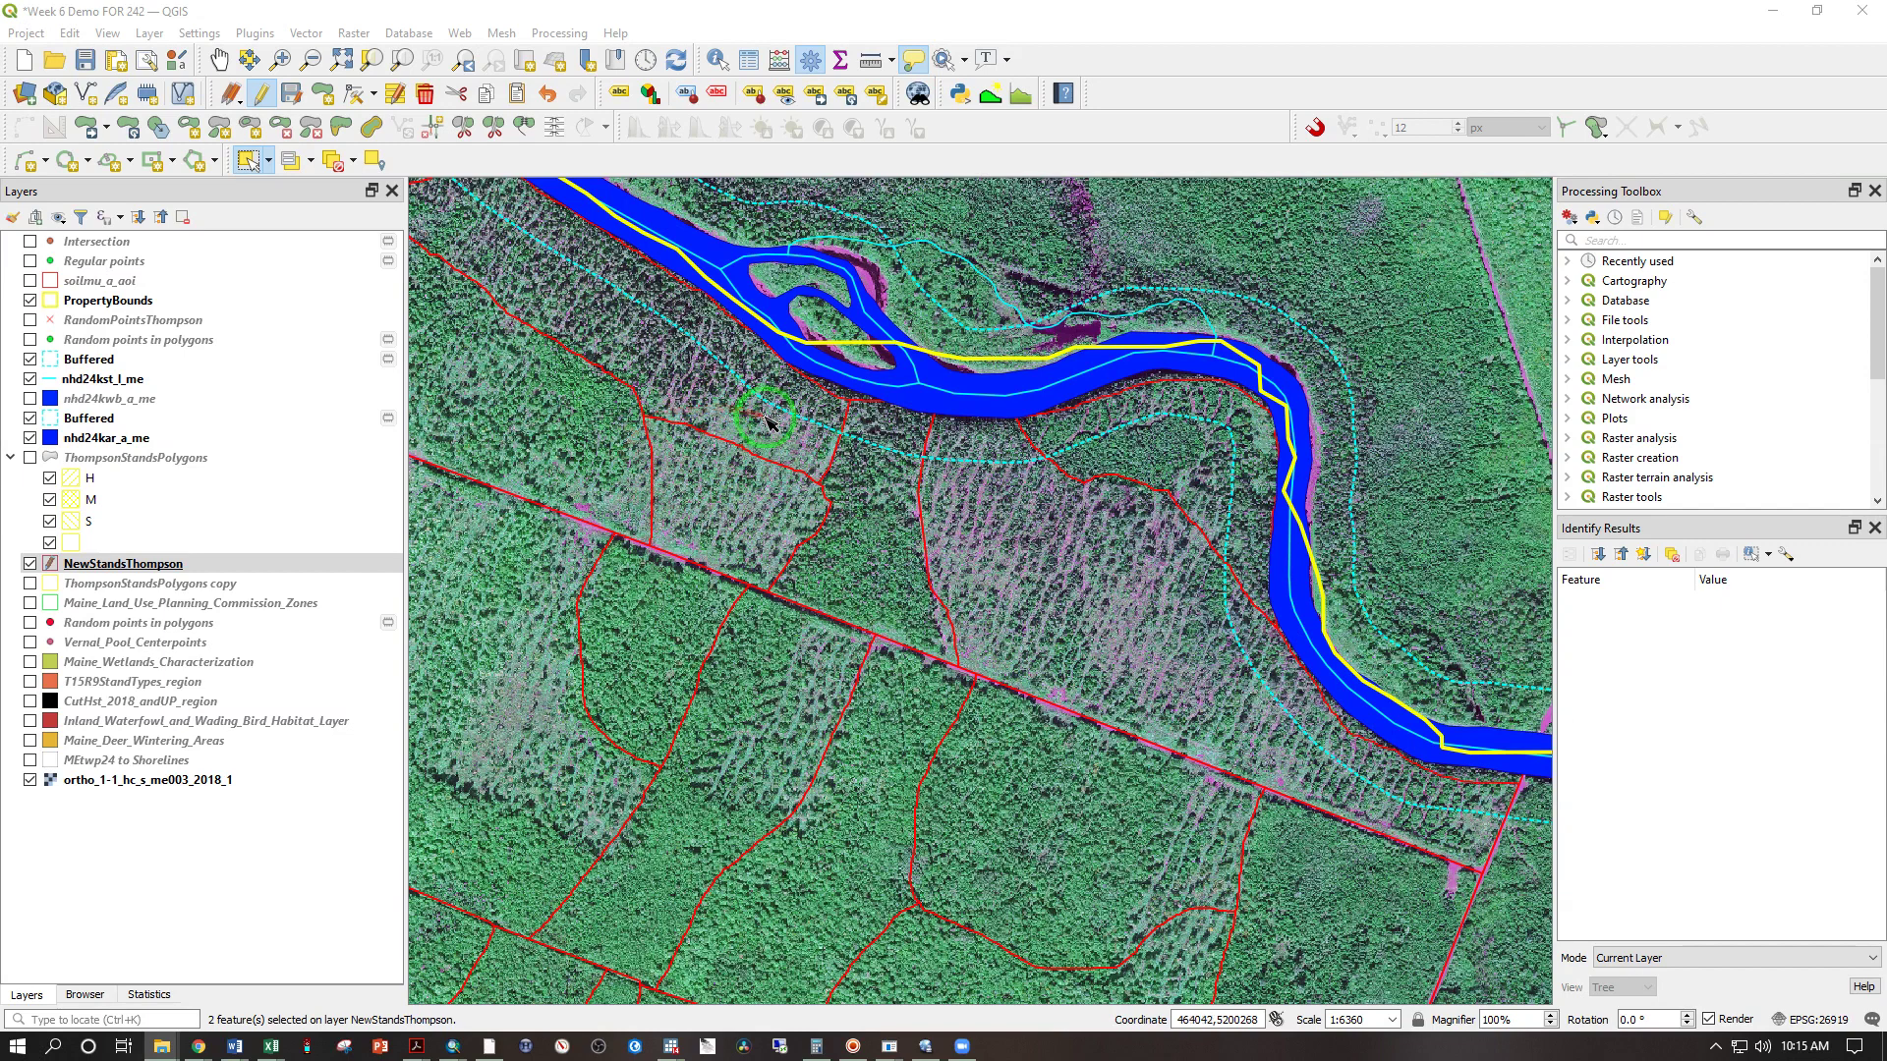
Merge the long western riverside stand with the adjoining stand between it and the road, setting the merged Acres to 9999
click(265, 172)
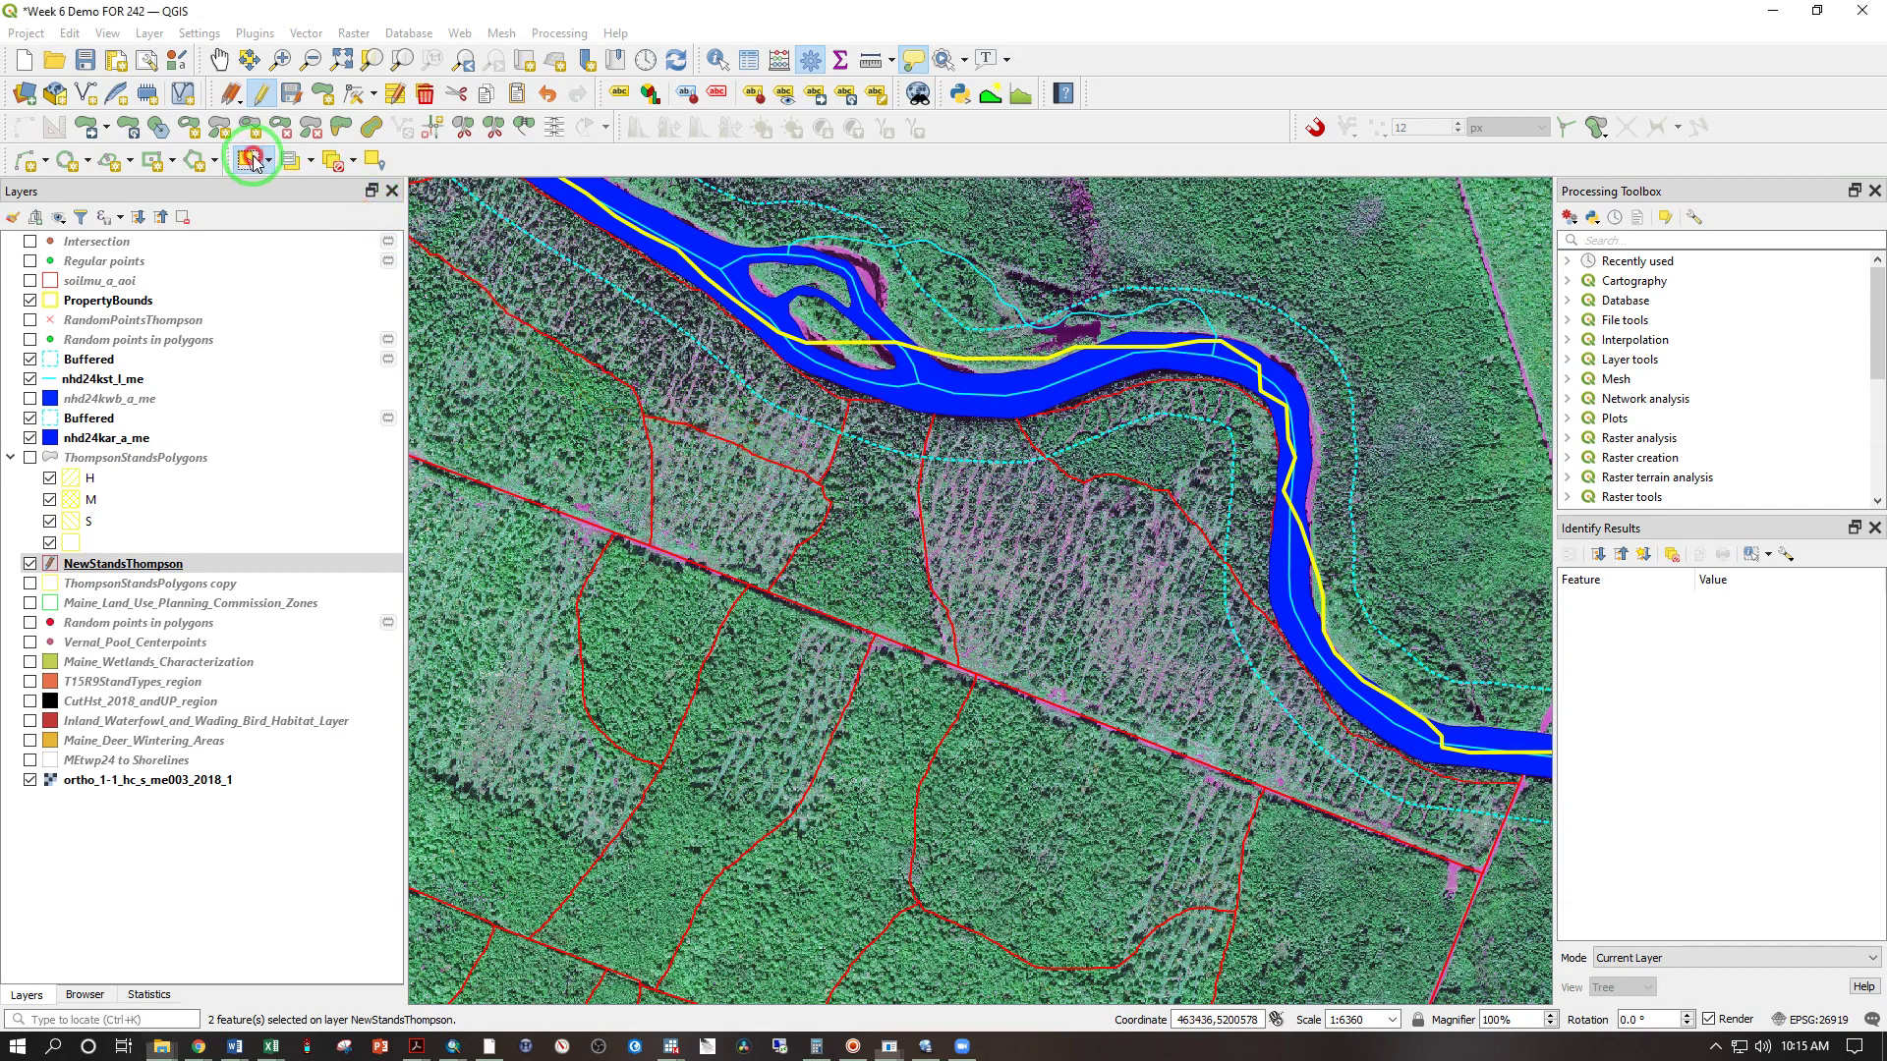
click(334, 190)
click(729, 458)
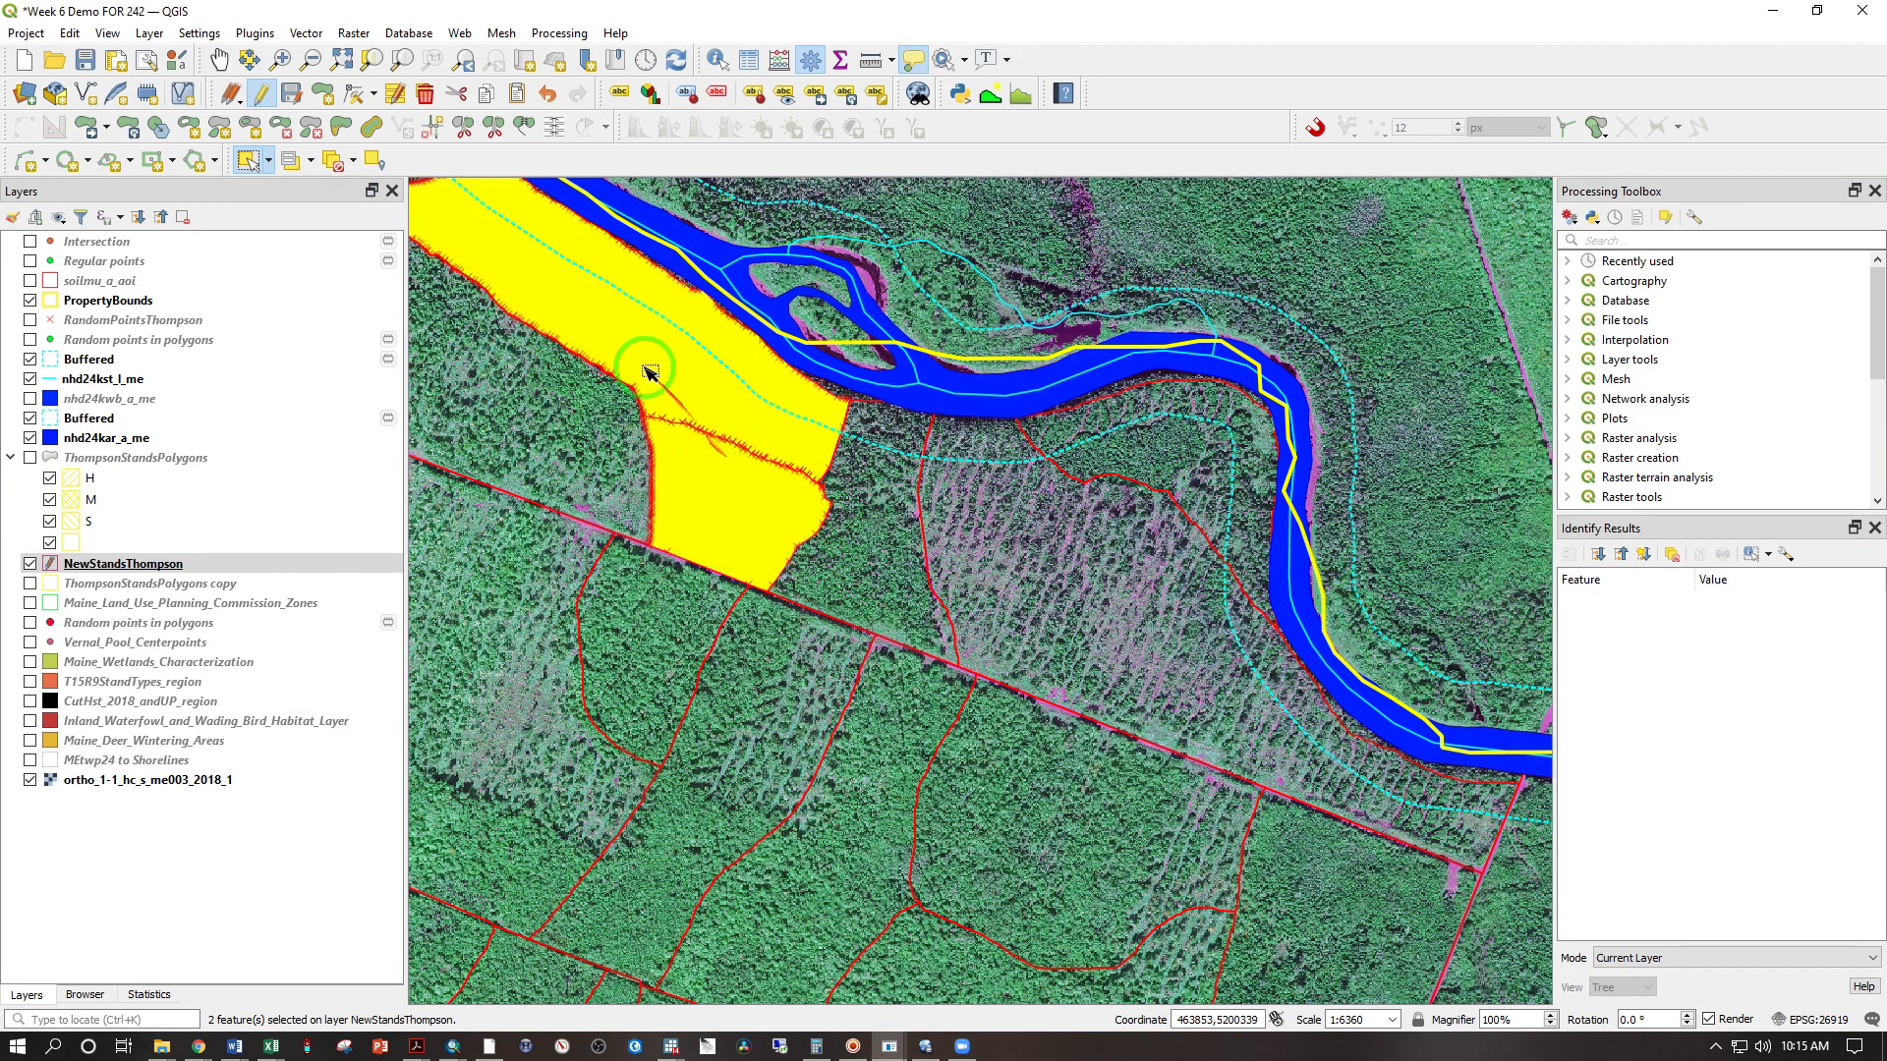
click(523, 126)
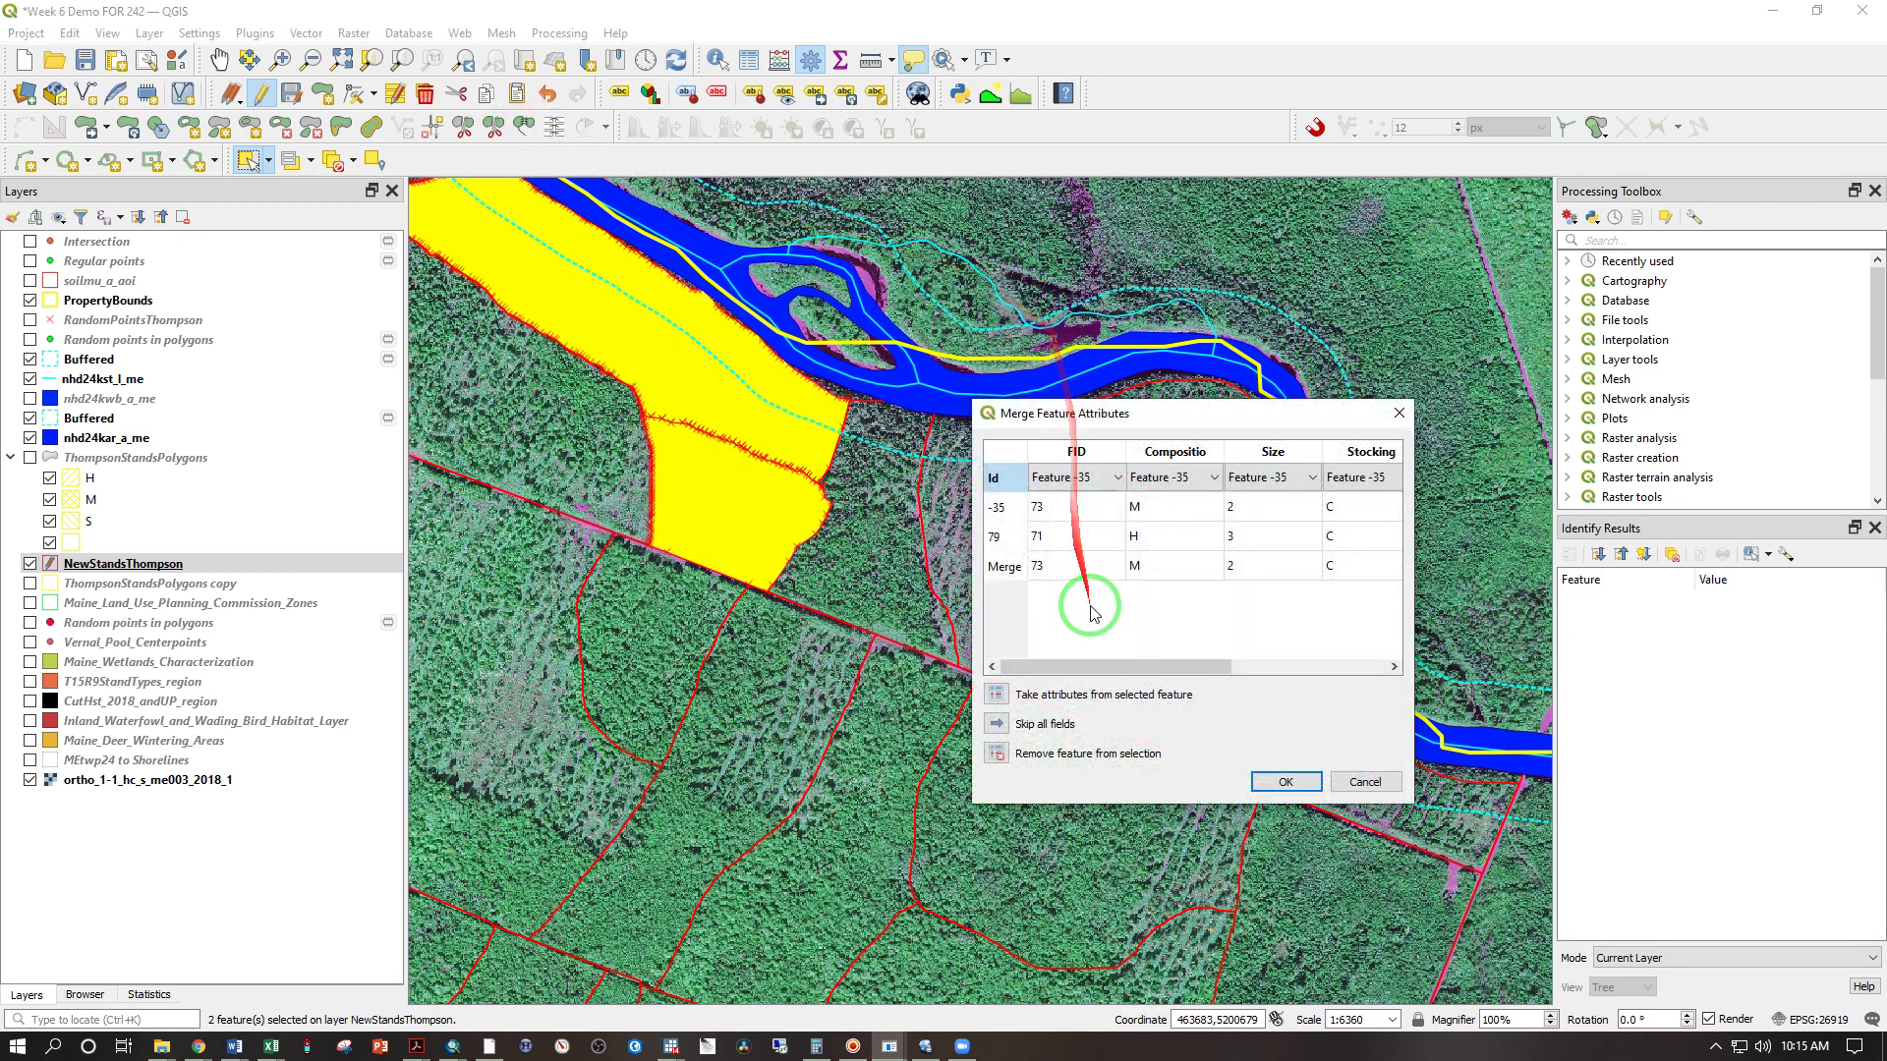
drag(1115, 667, 1316, 668)
double_click(1333, 567)
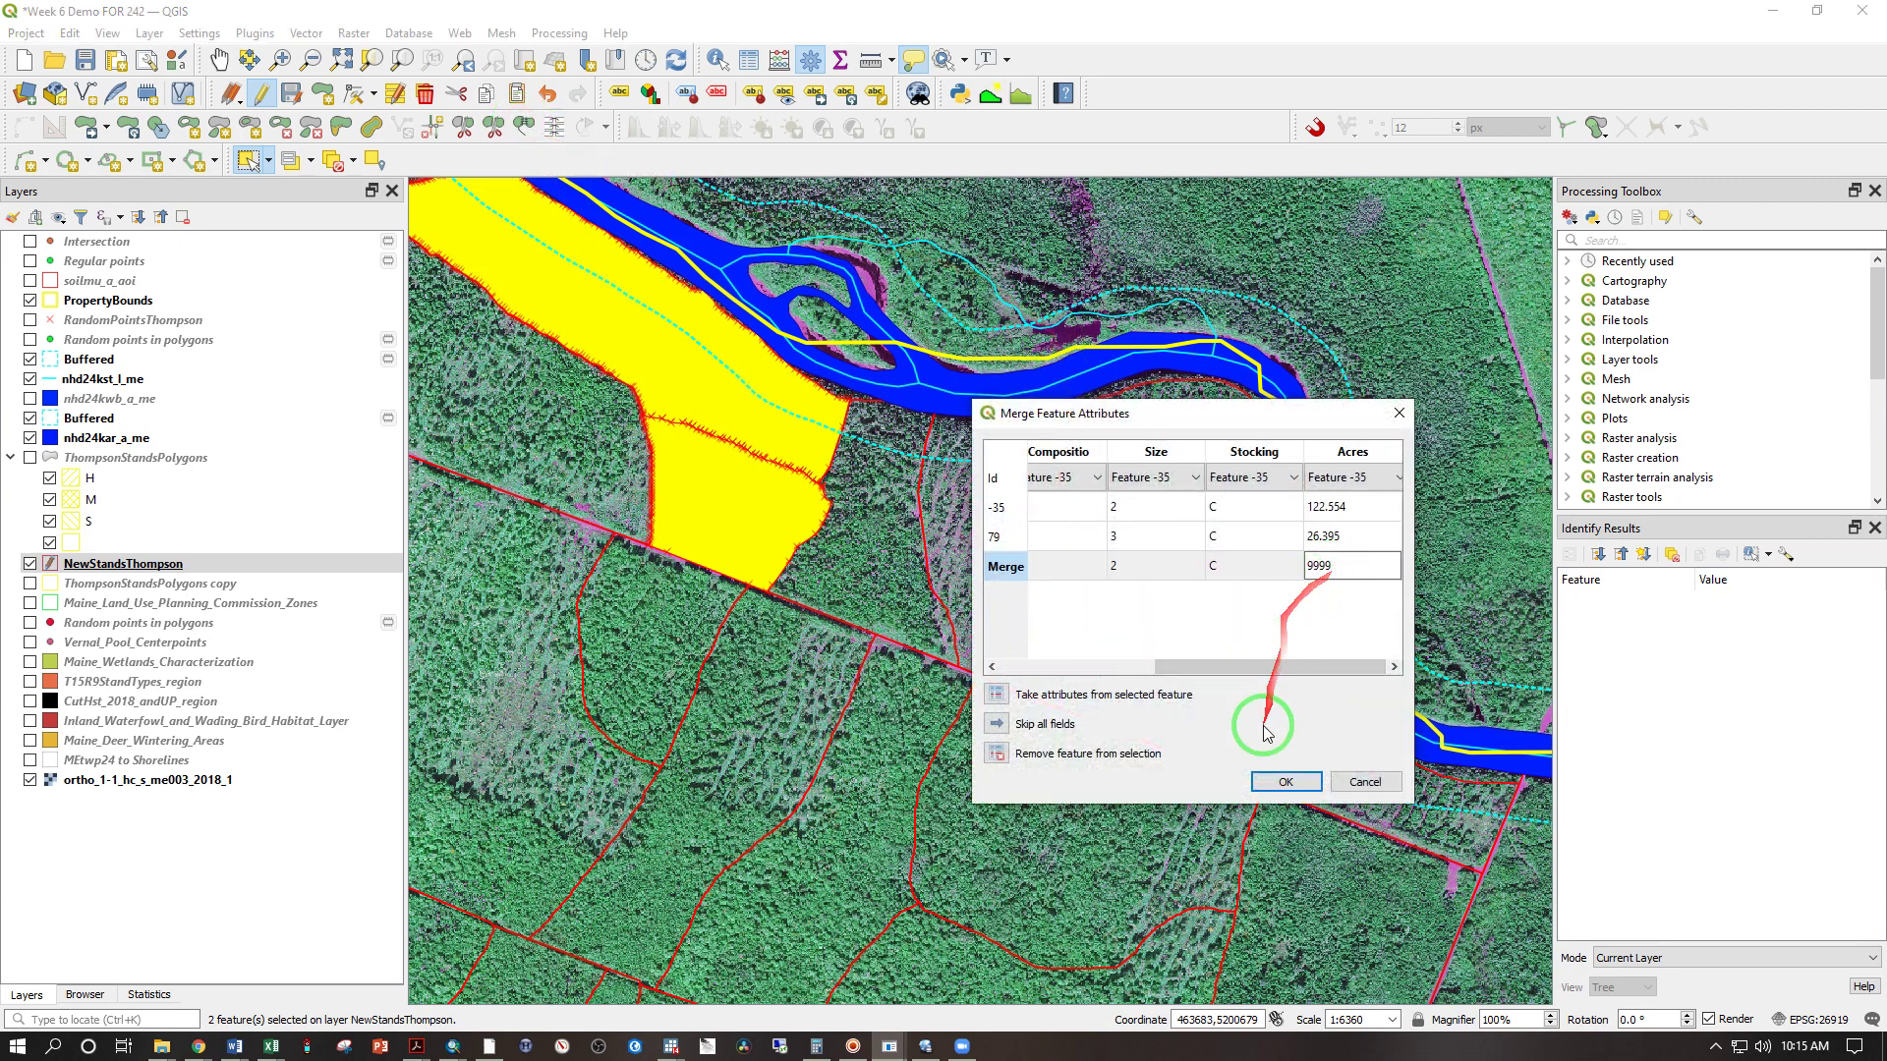
click(1285, 781)
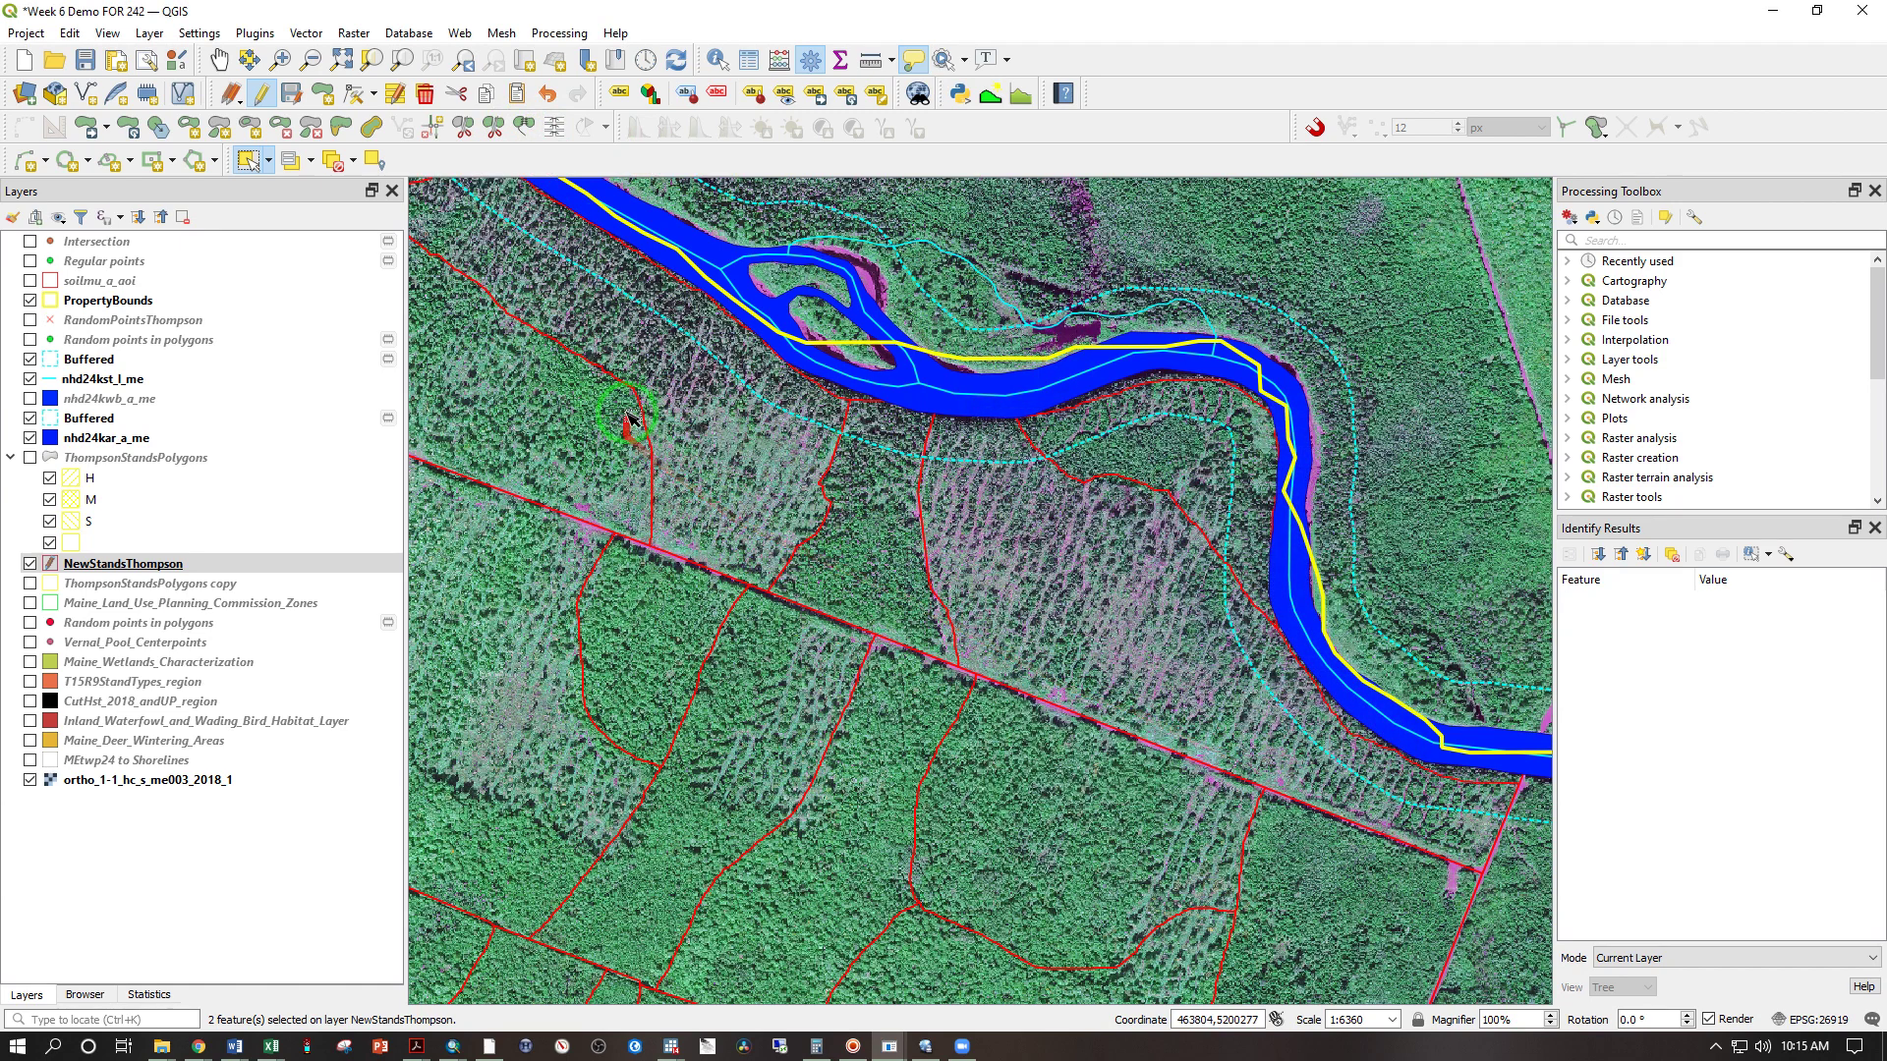
Split the southern roadside part off the merged riverside stand, and merge it with the stand to its west, keeping Acres at 9999
click(458, 134)
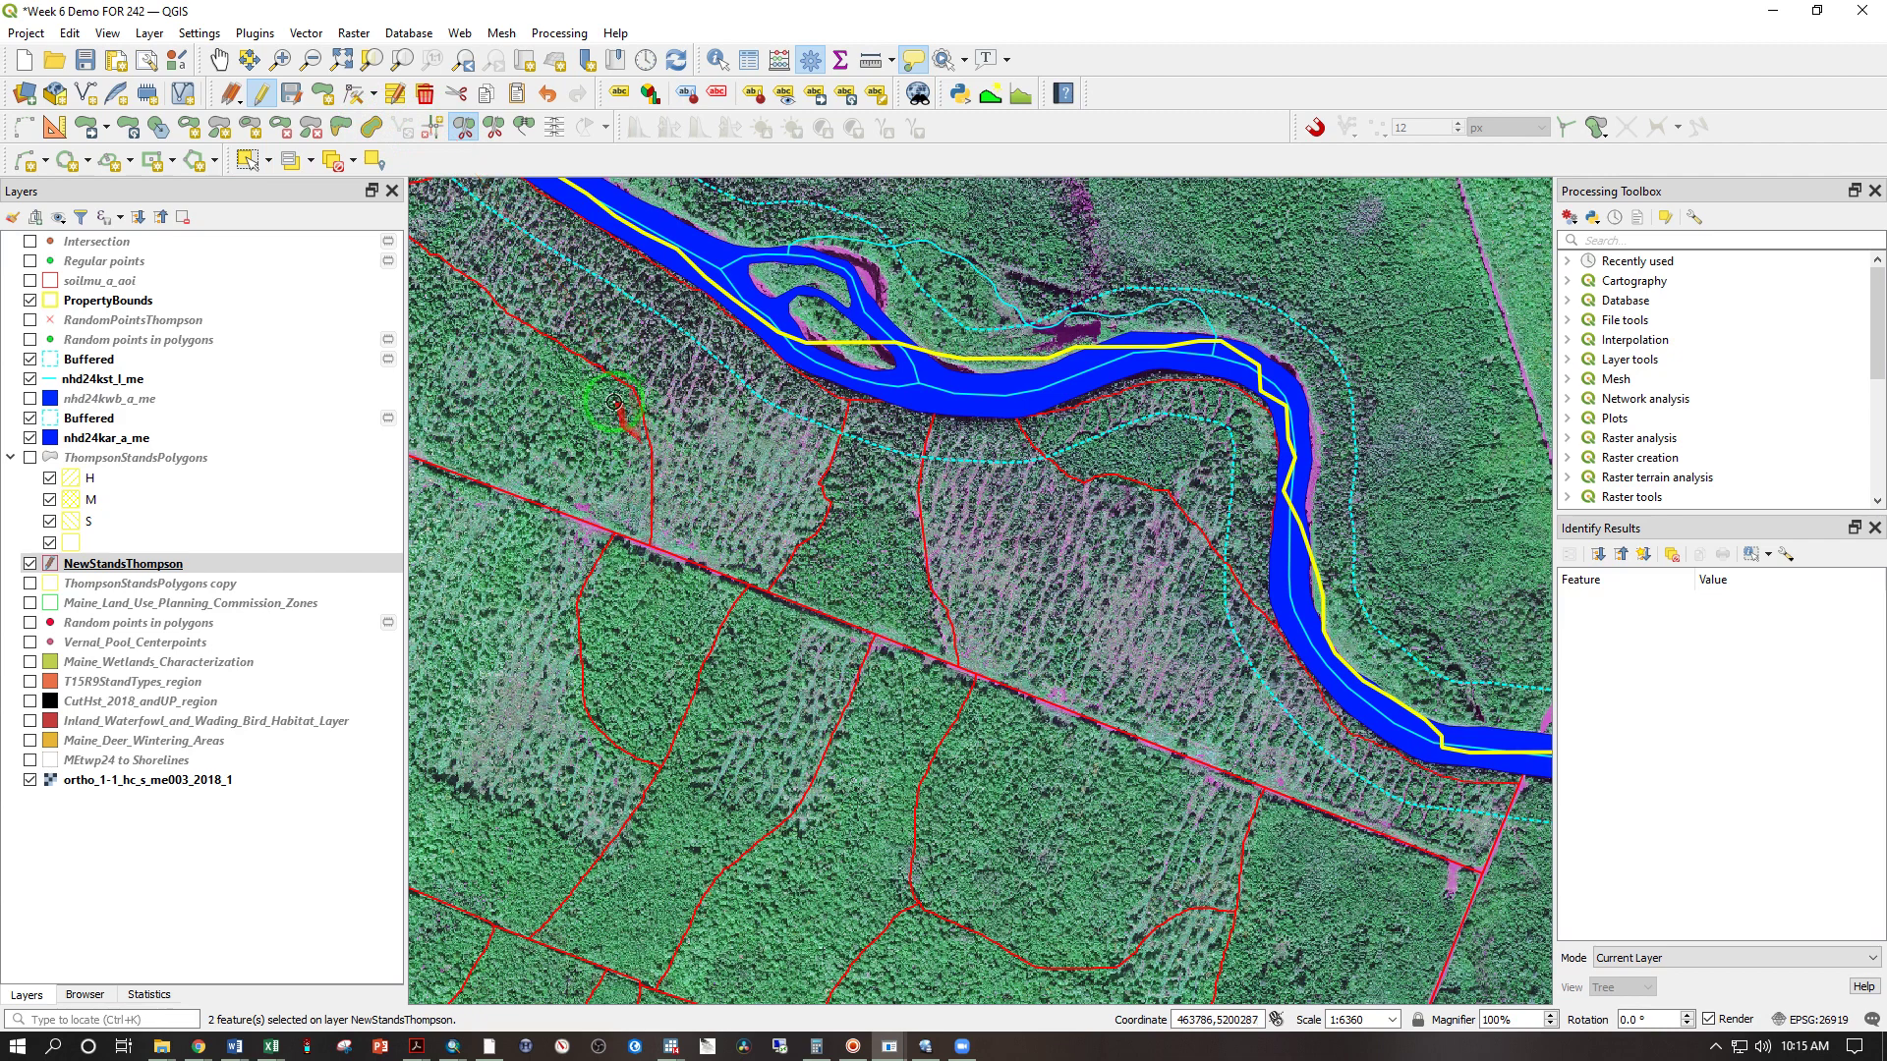
click(604, 401)
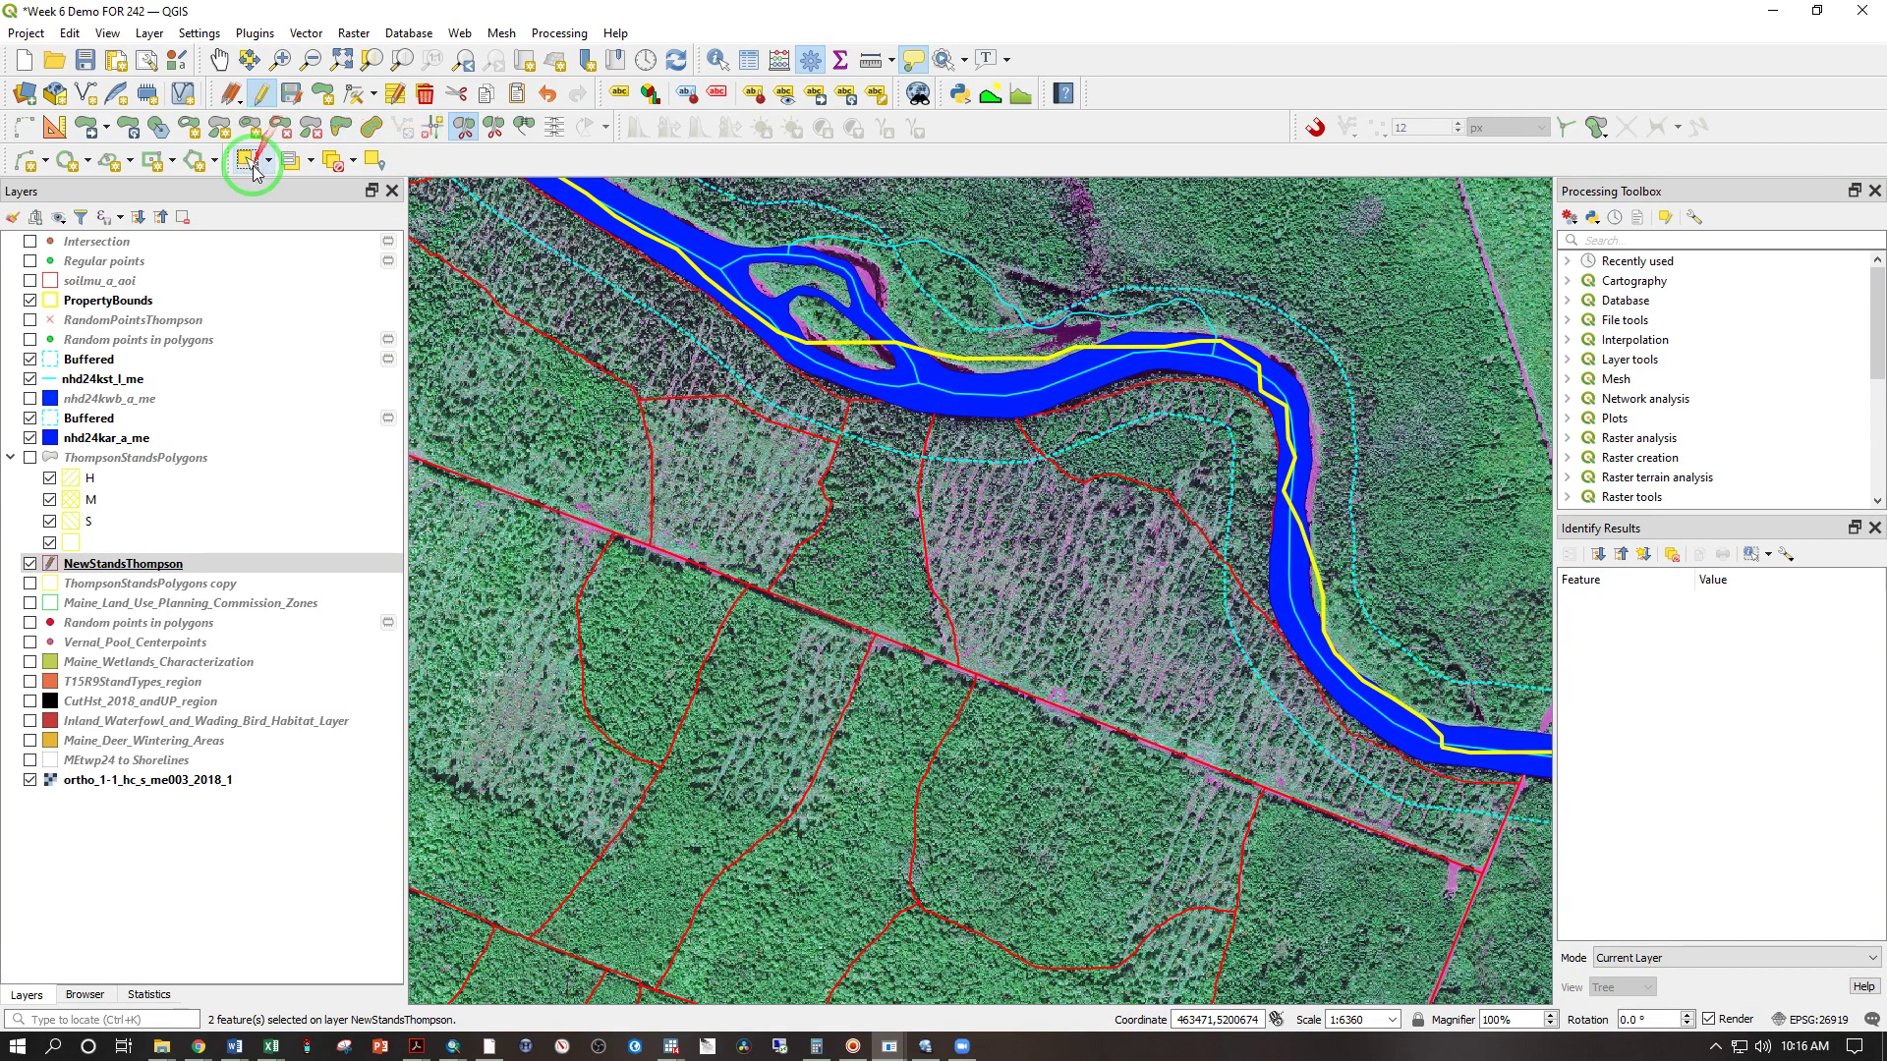
click(249, 161)
drag(635, 474, 674, 497)
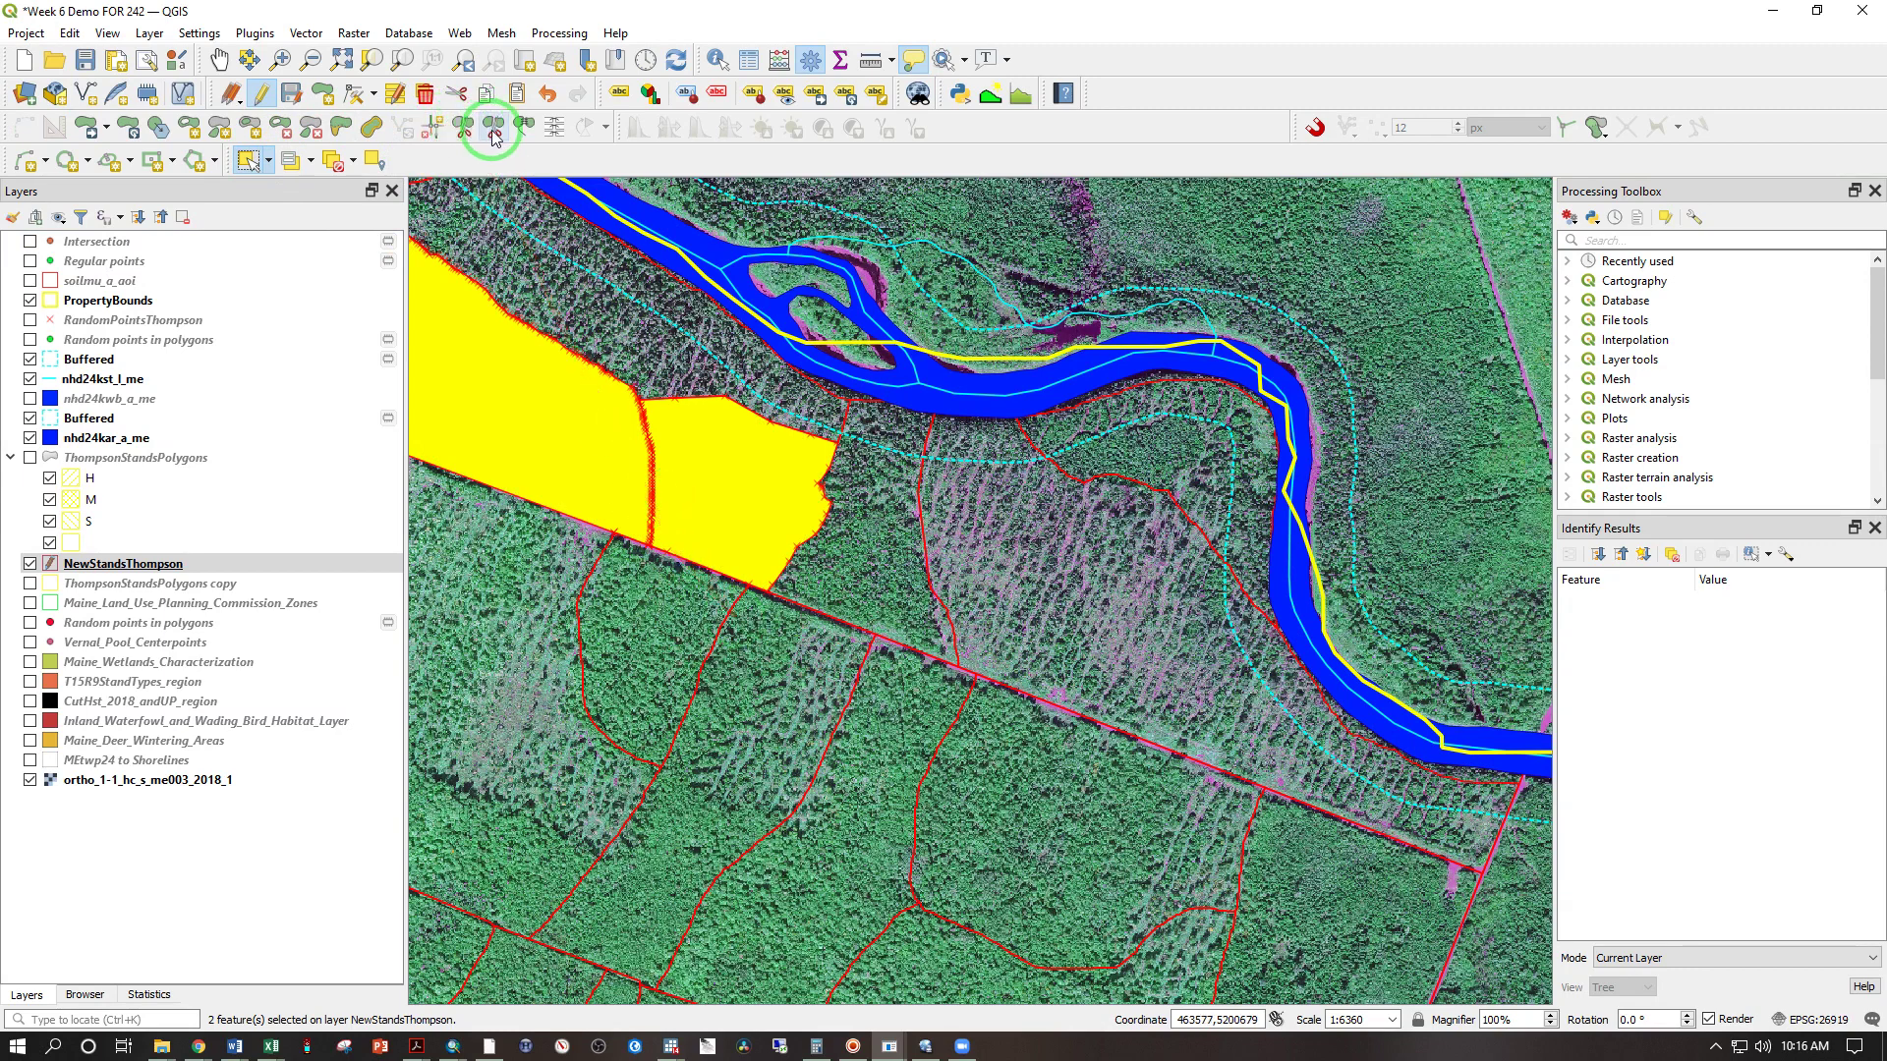
click(520, 130)
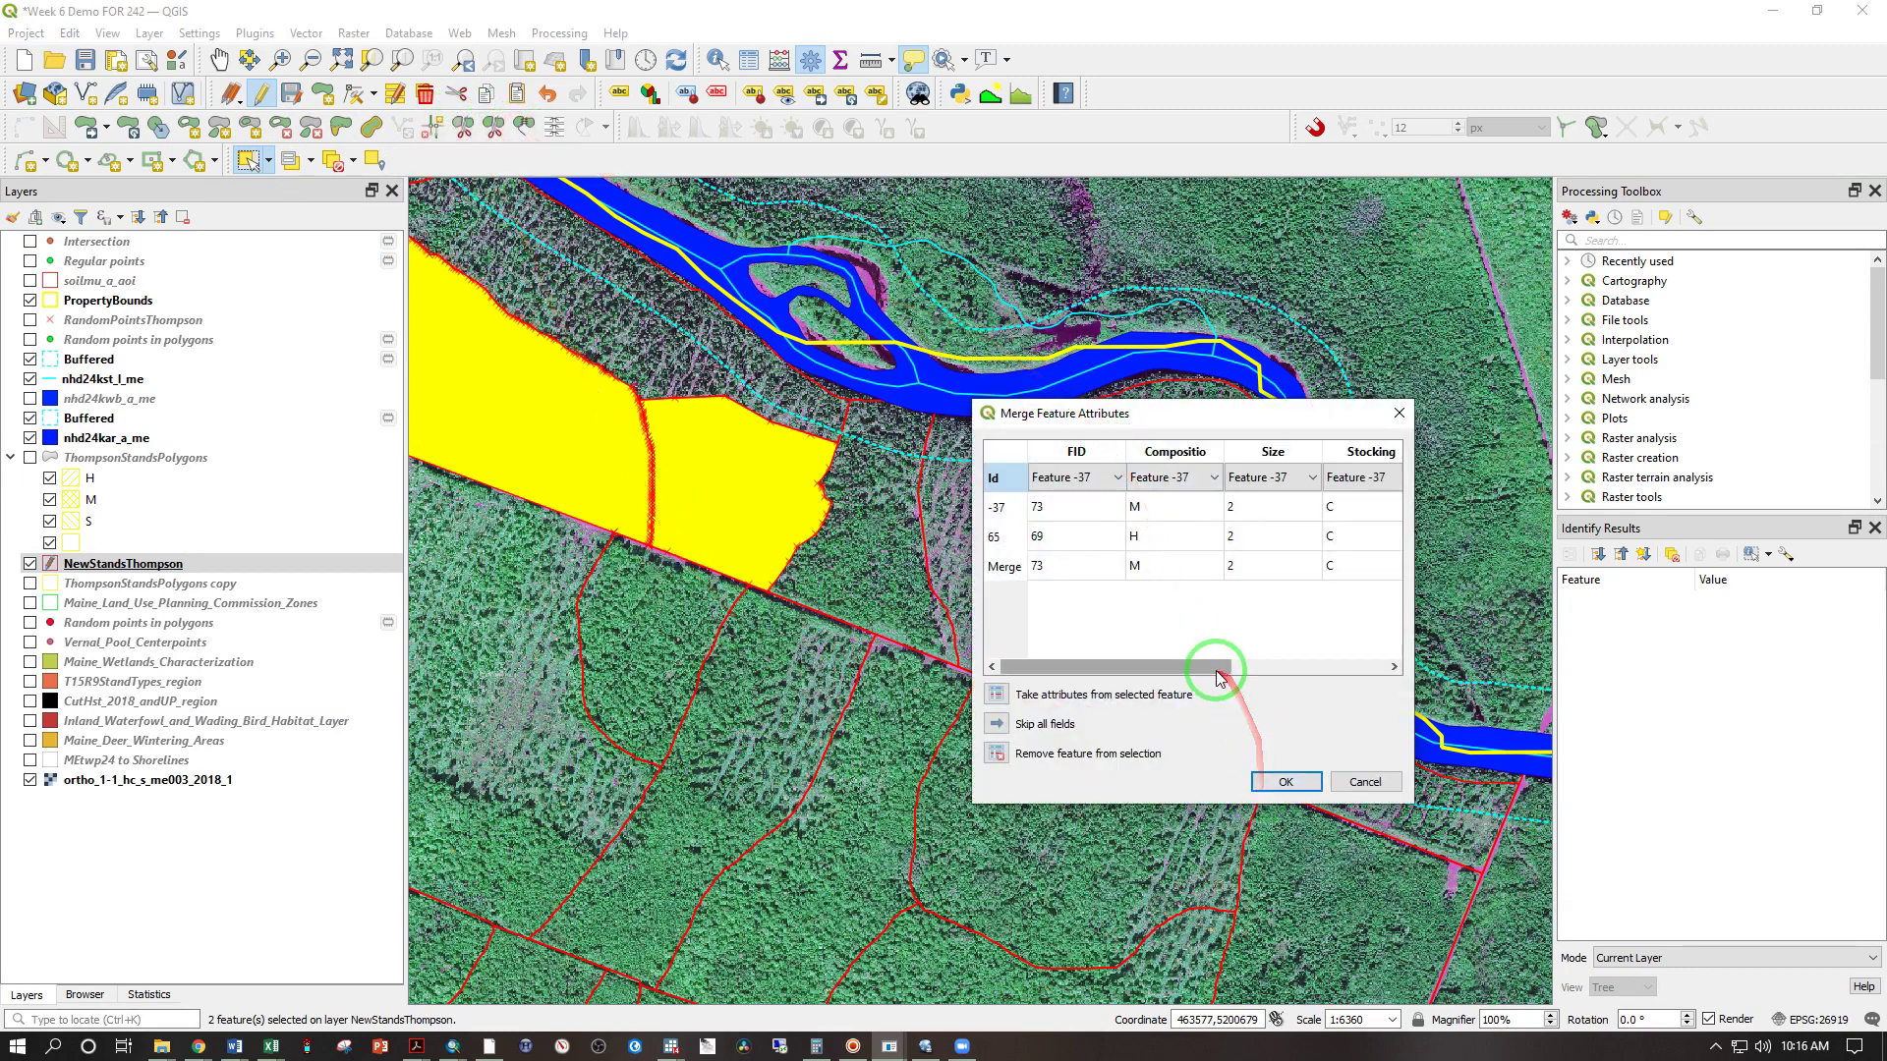
drag(1231, 665, 1391, 651)
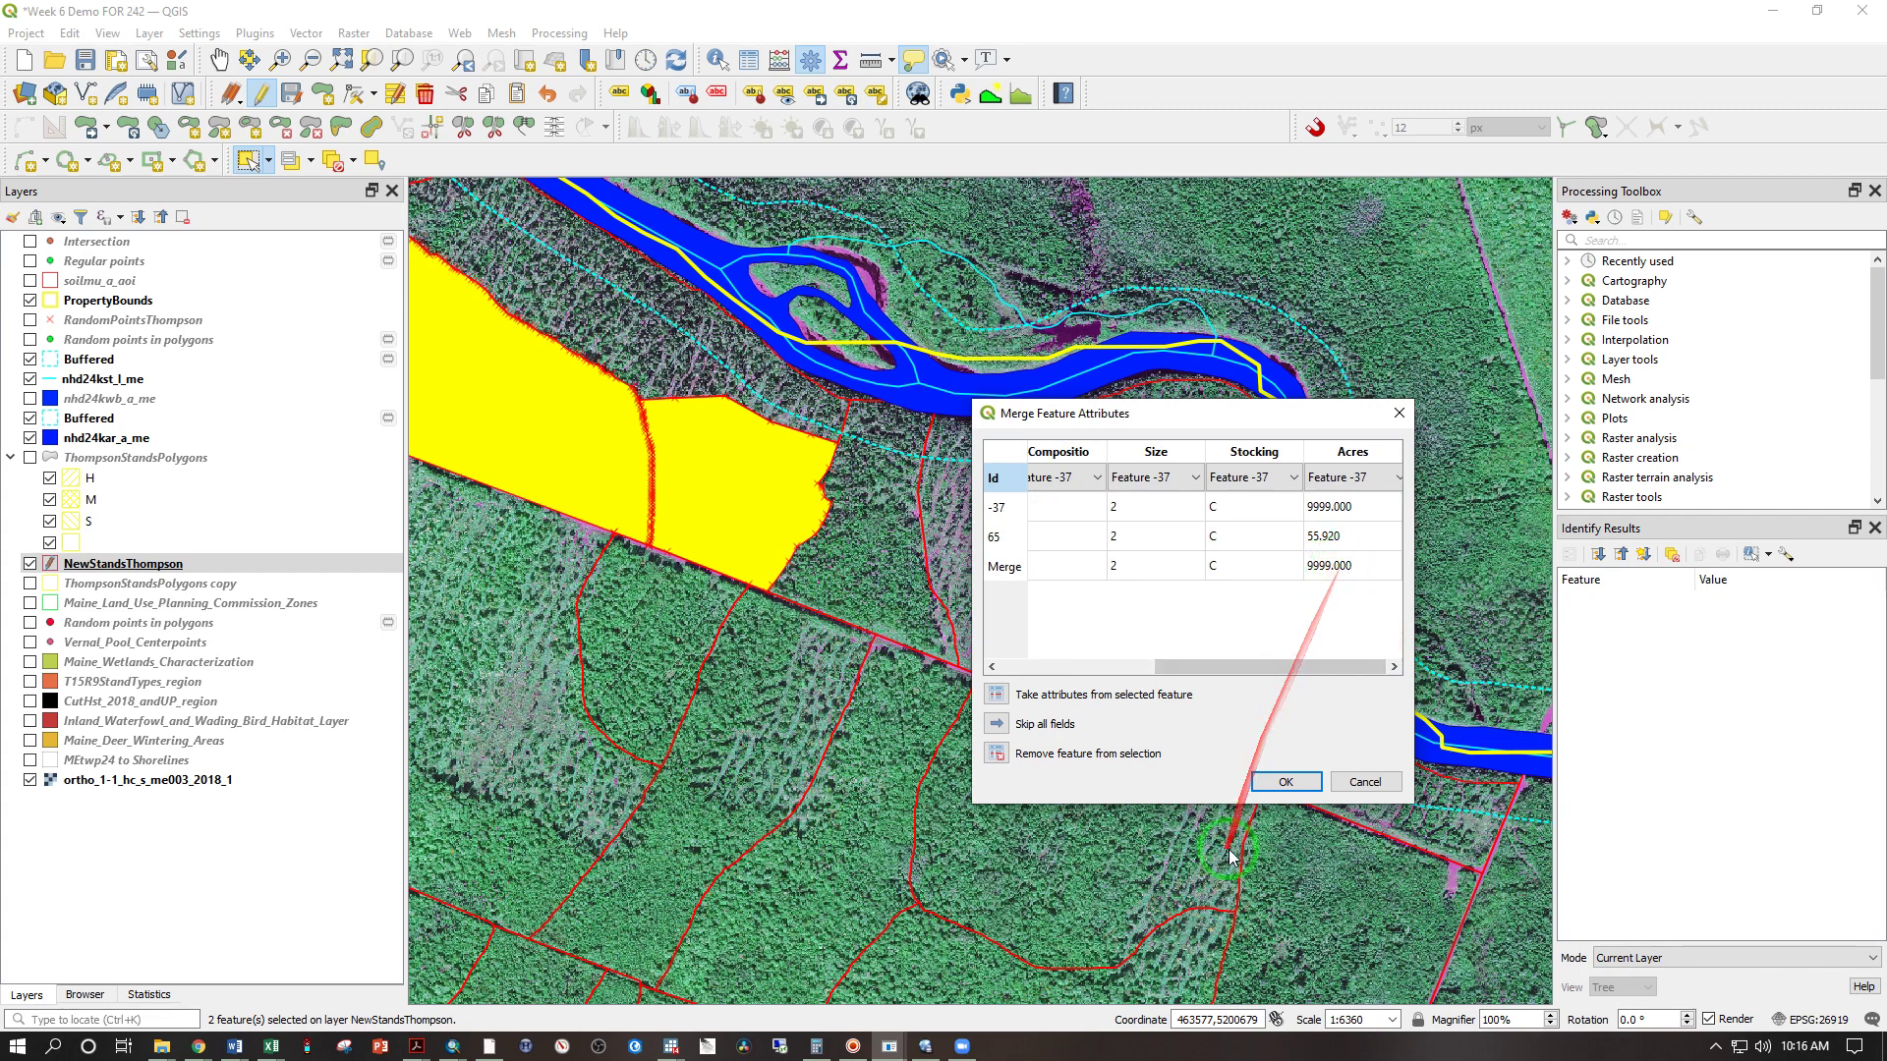
click(1284, 782)
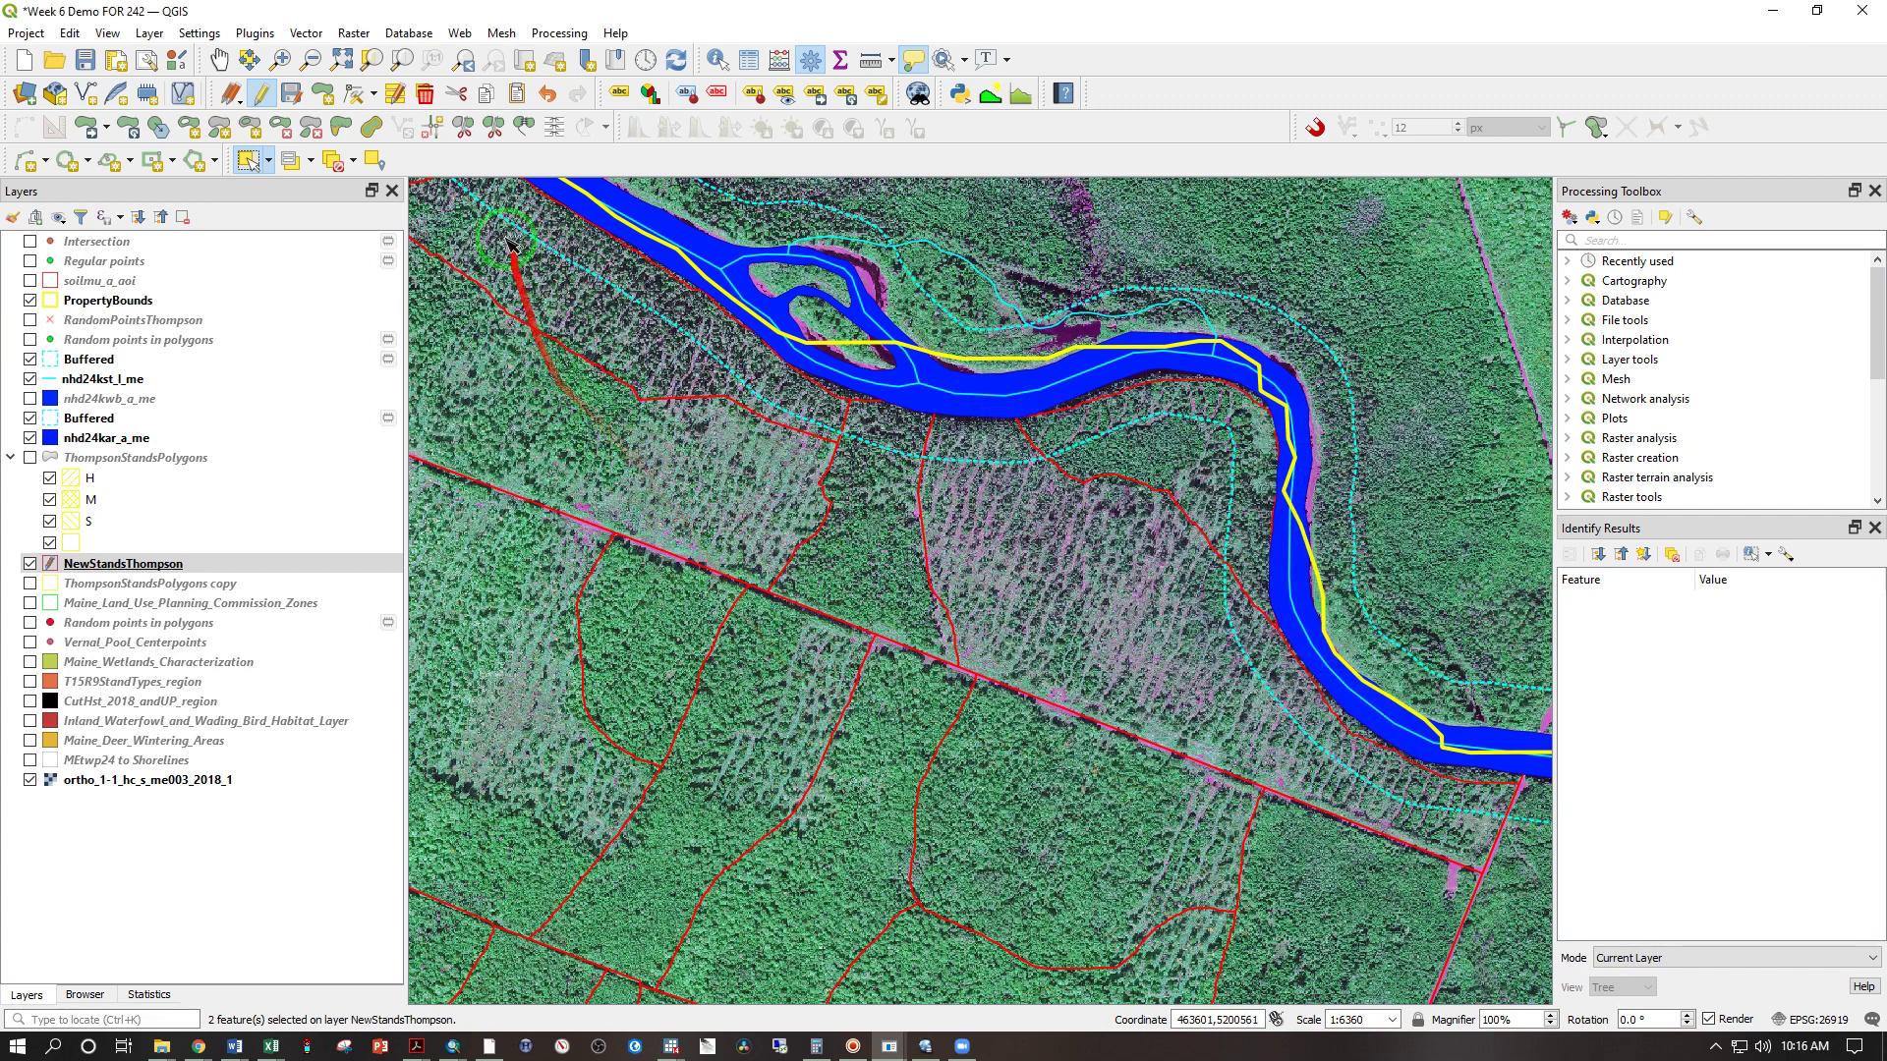
Split the merged roadside stand from the corner on its northern boundary down to the road, following the edge of the harvested area
click(463, 128)
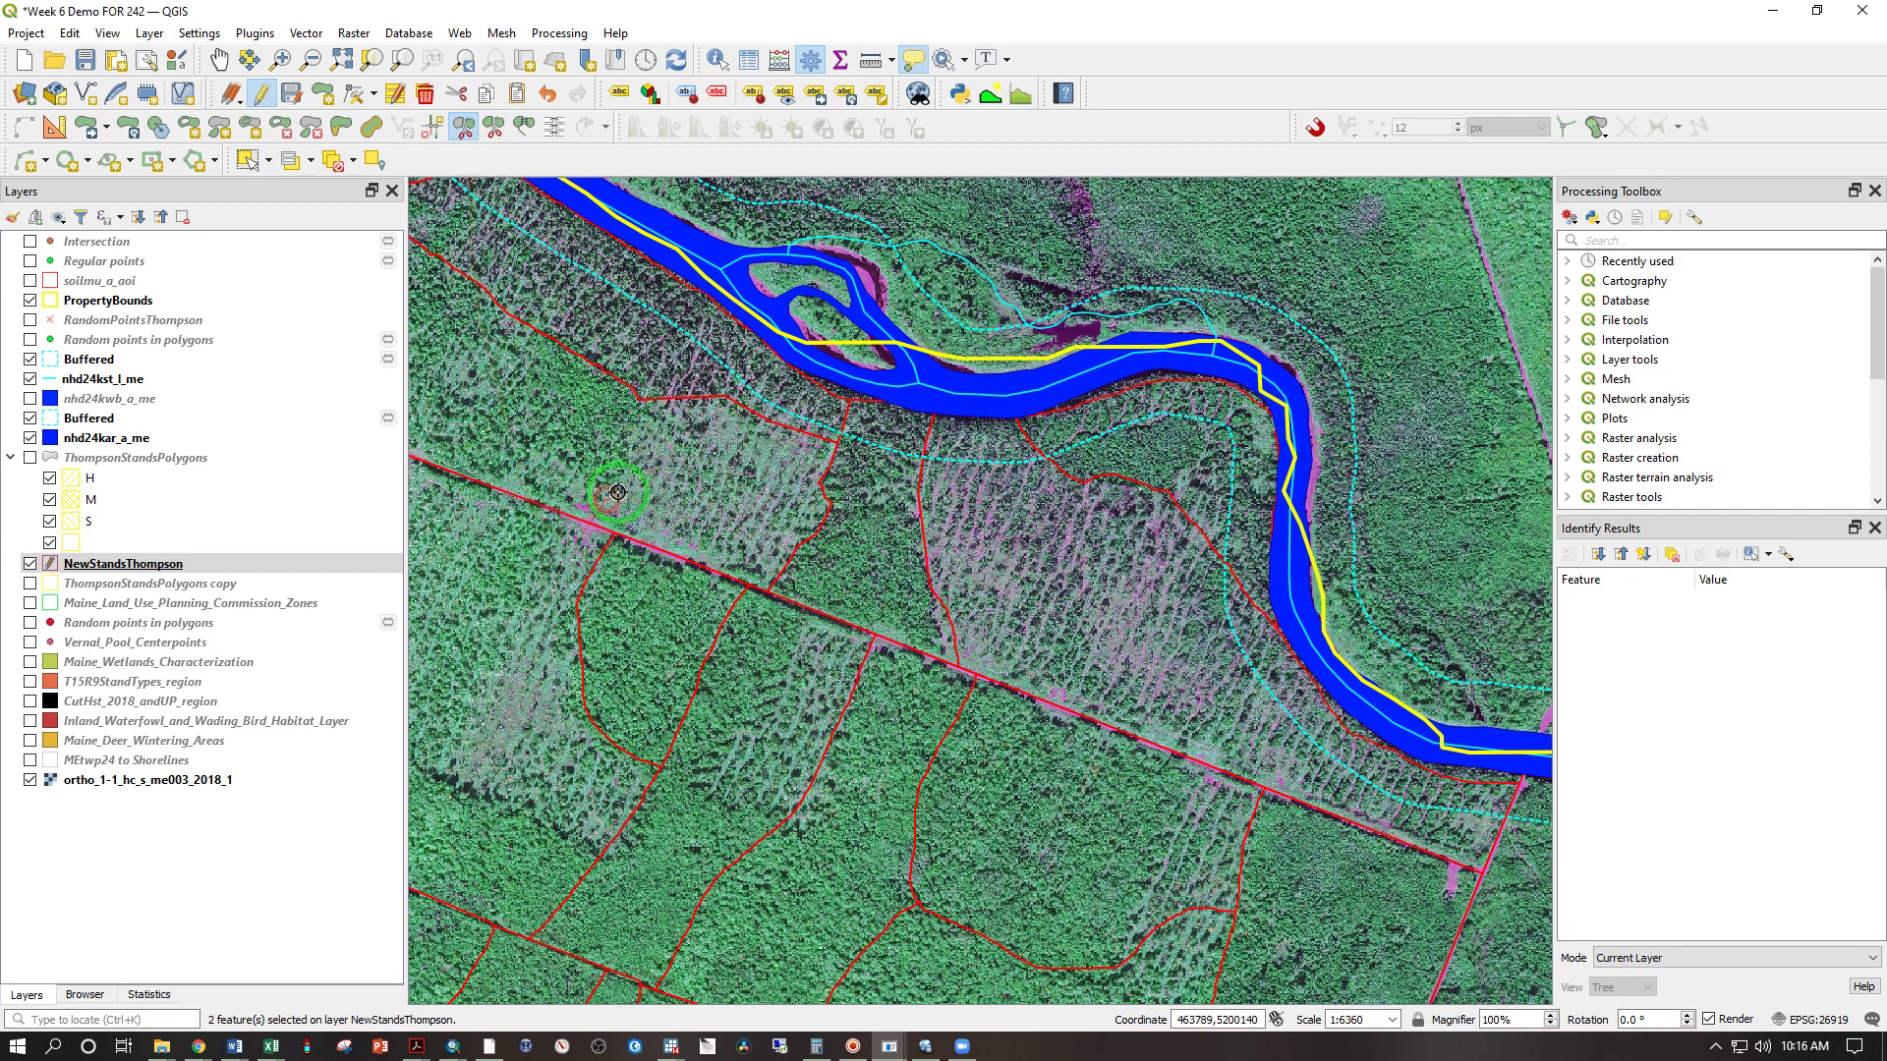
click(641, 393)
right_click(629, 455)
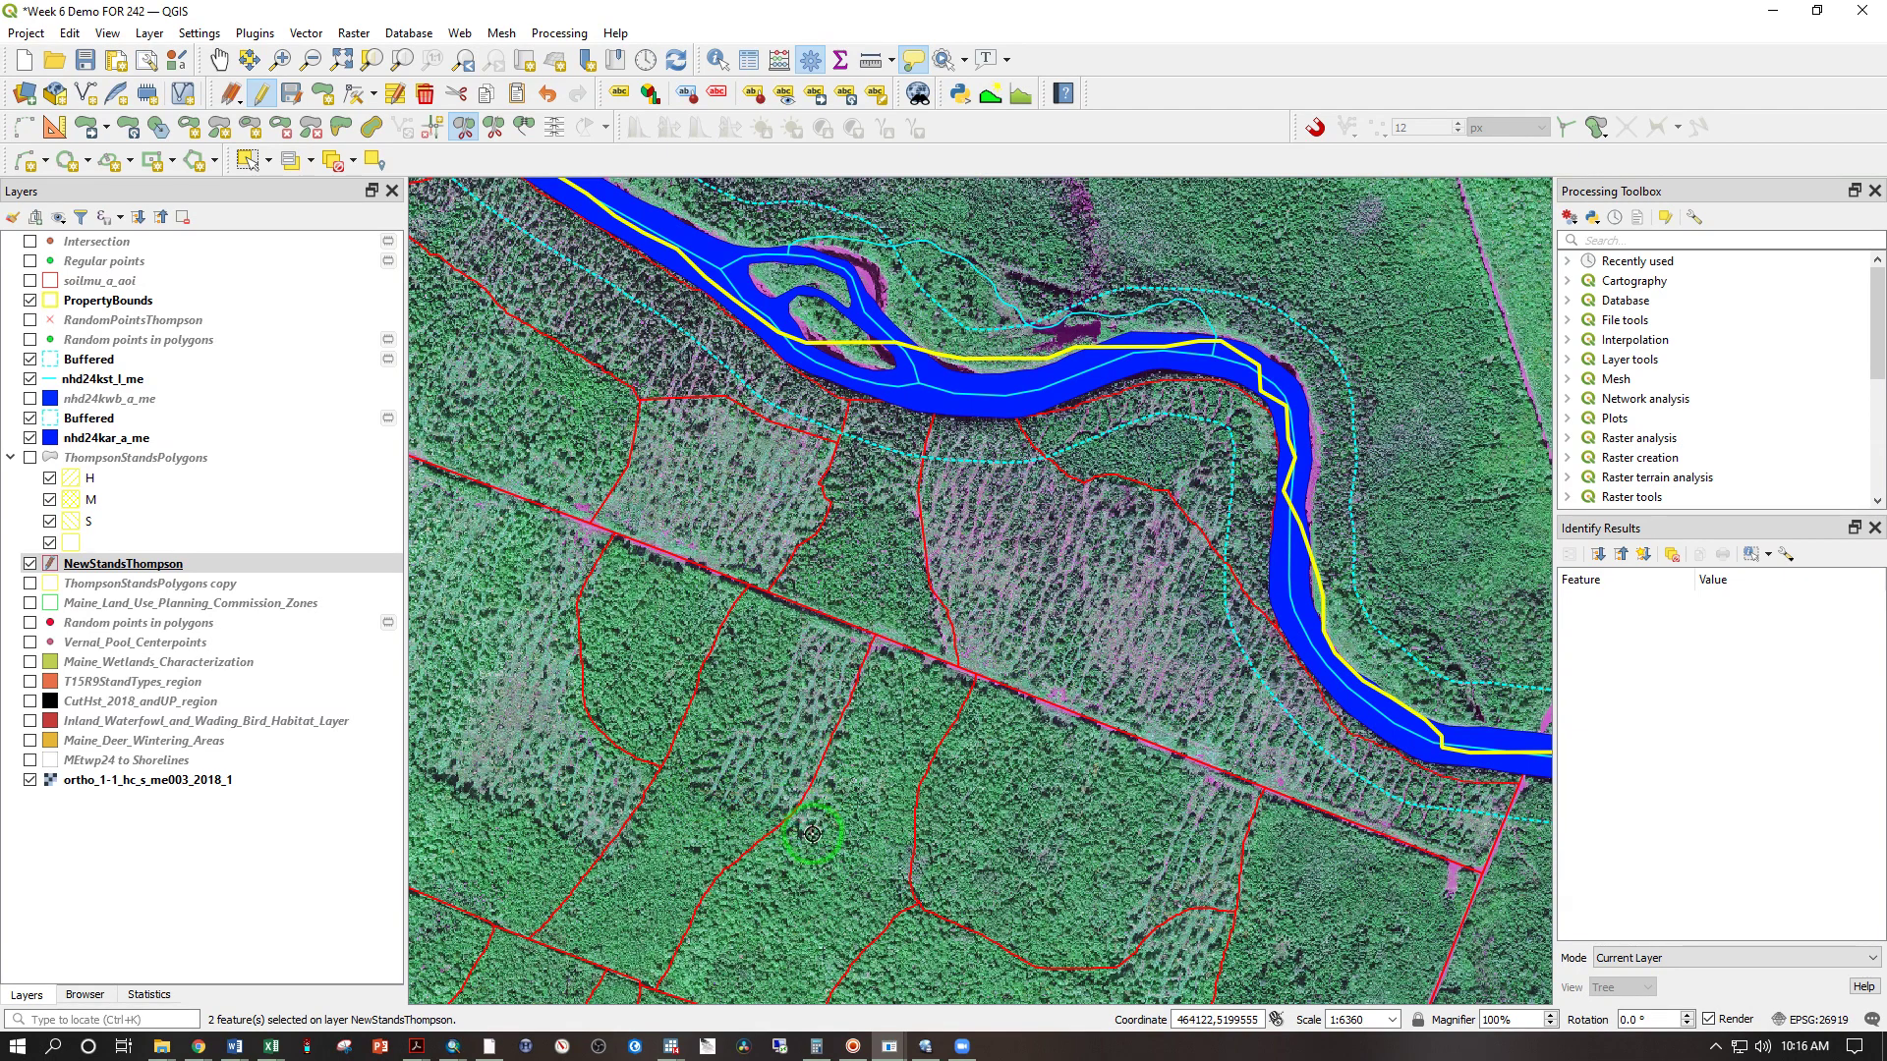
Split the long stand south of the road around the harvested patch in its northeast part, ending the cut at the road
click(462, 191)
right_click(824, 828)
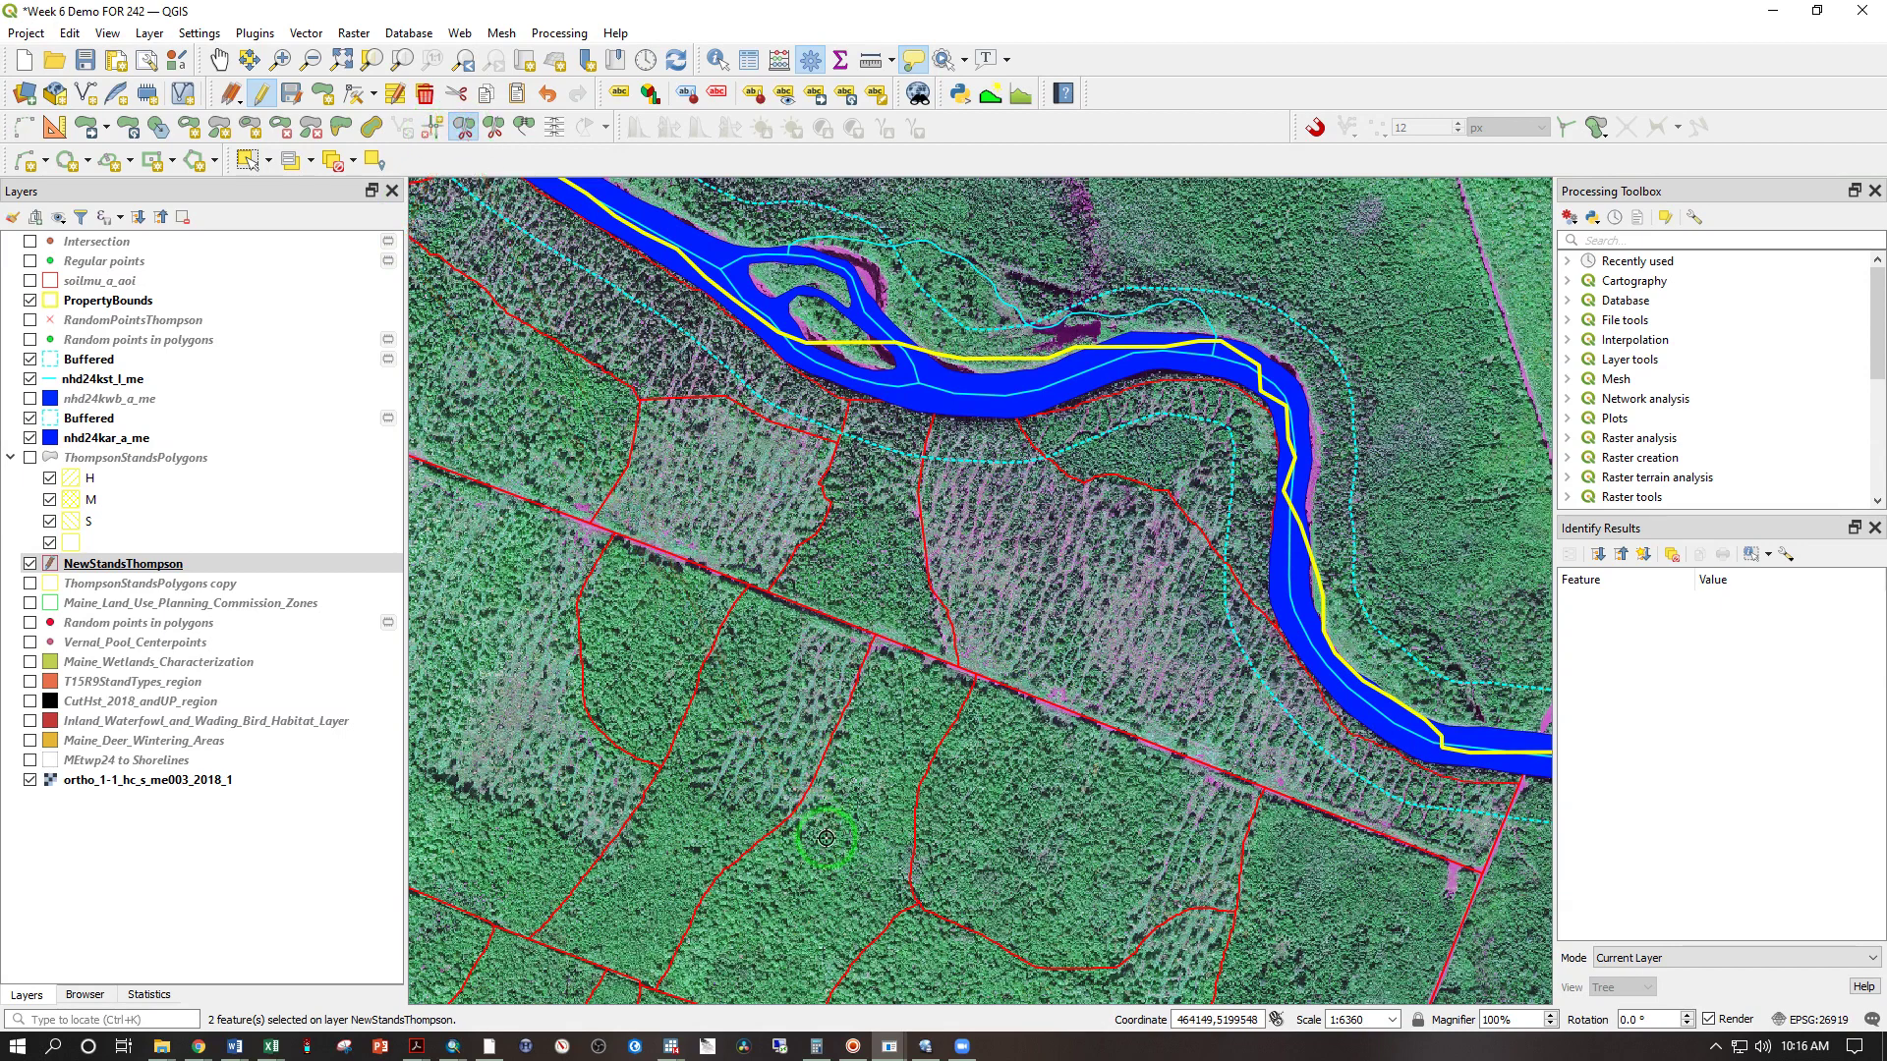
click(694, 788)
click(820, 583)
right_click(819, 583)
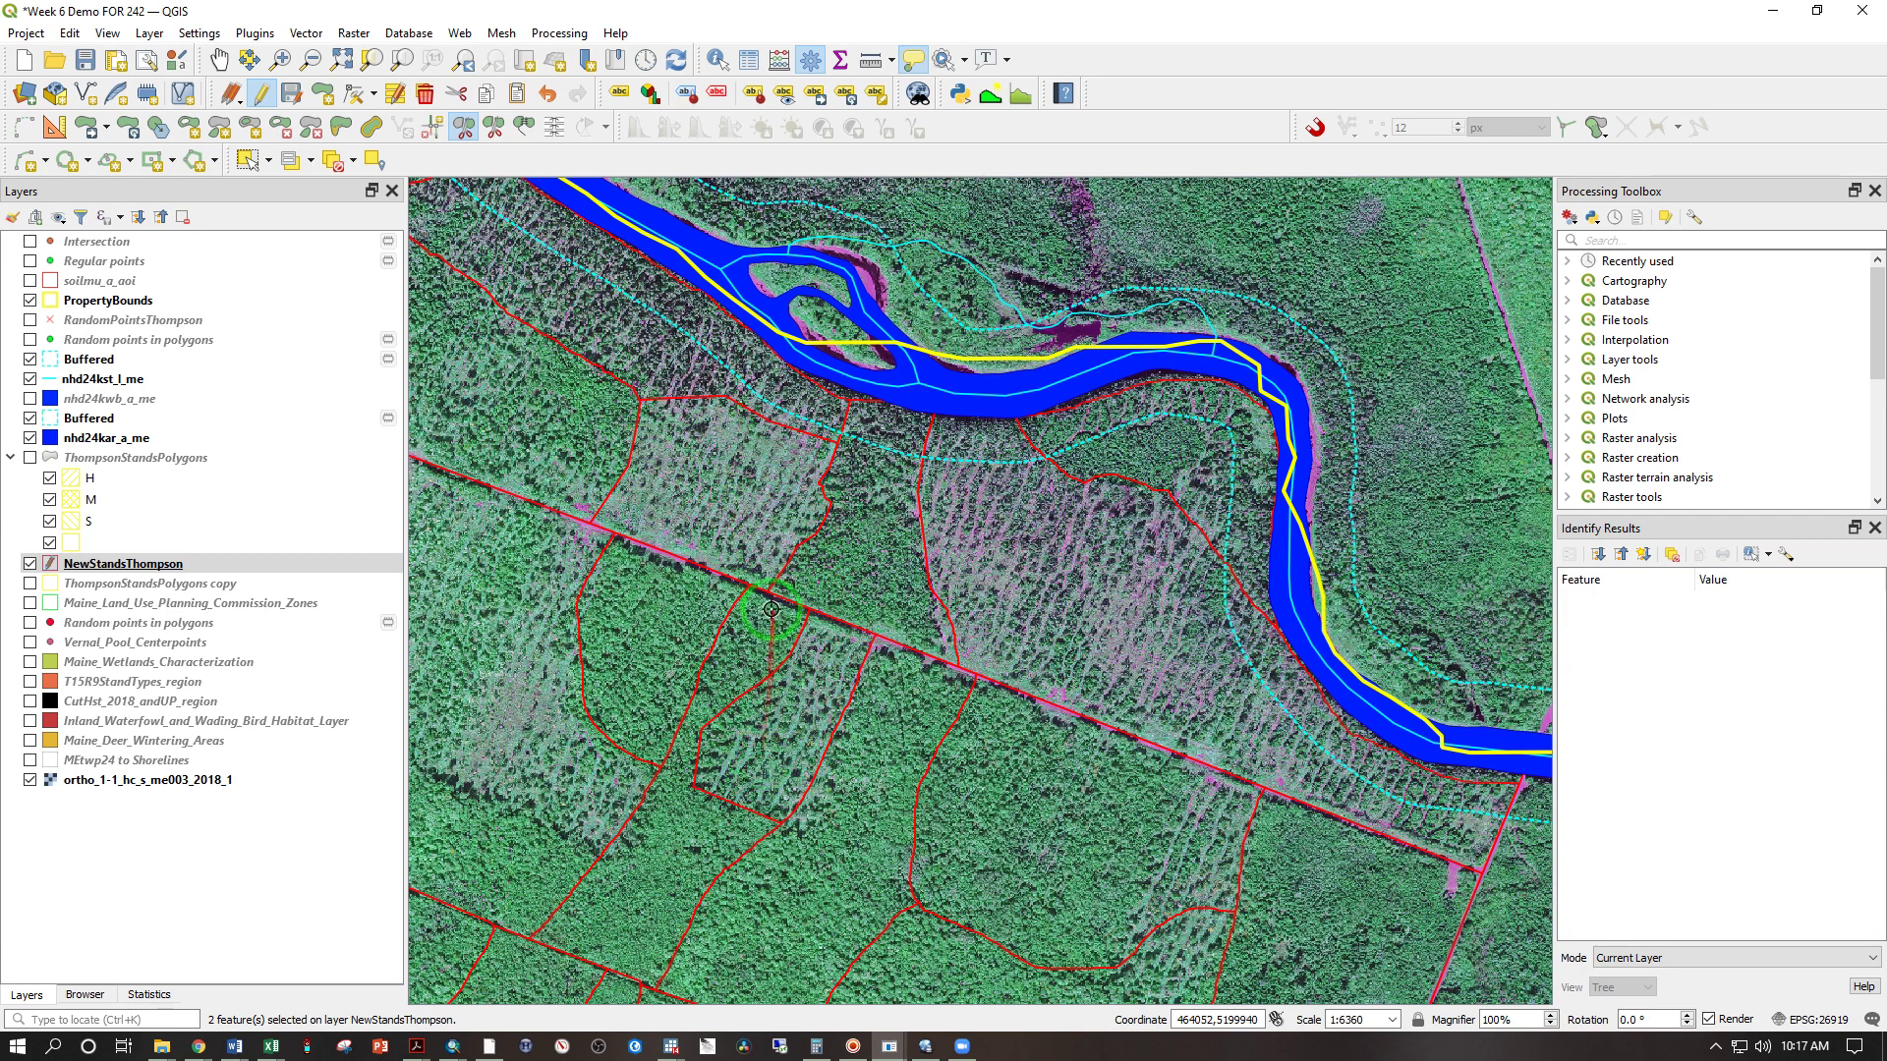
Merge the unharvested remainder of the stand south of the road with the adjoining stand to its west, setting Acres to 9999
click(668, 763)
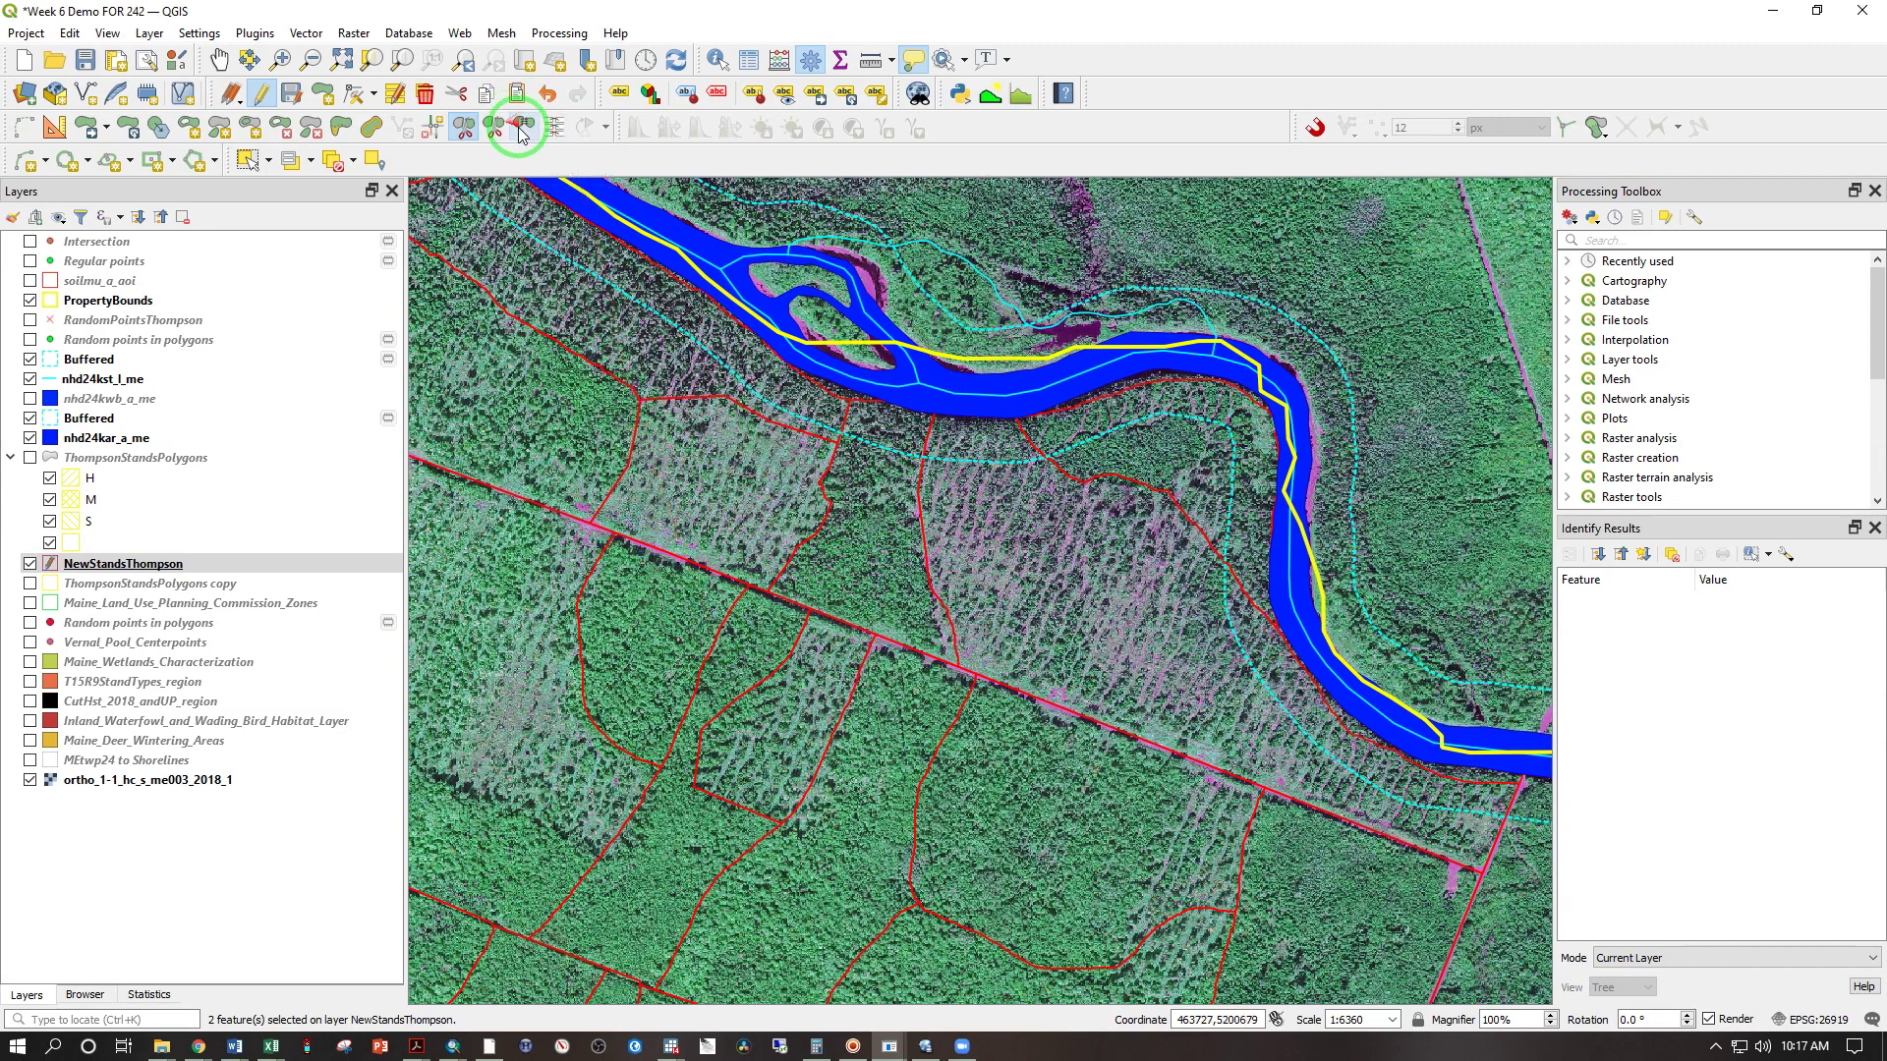
click(247, 161)
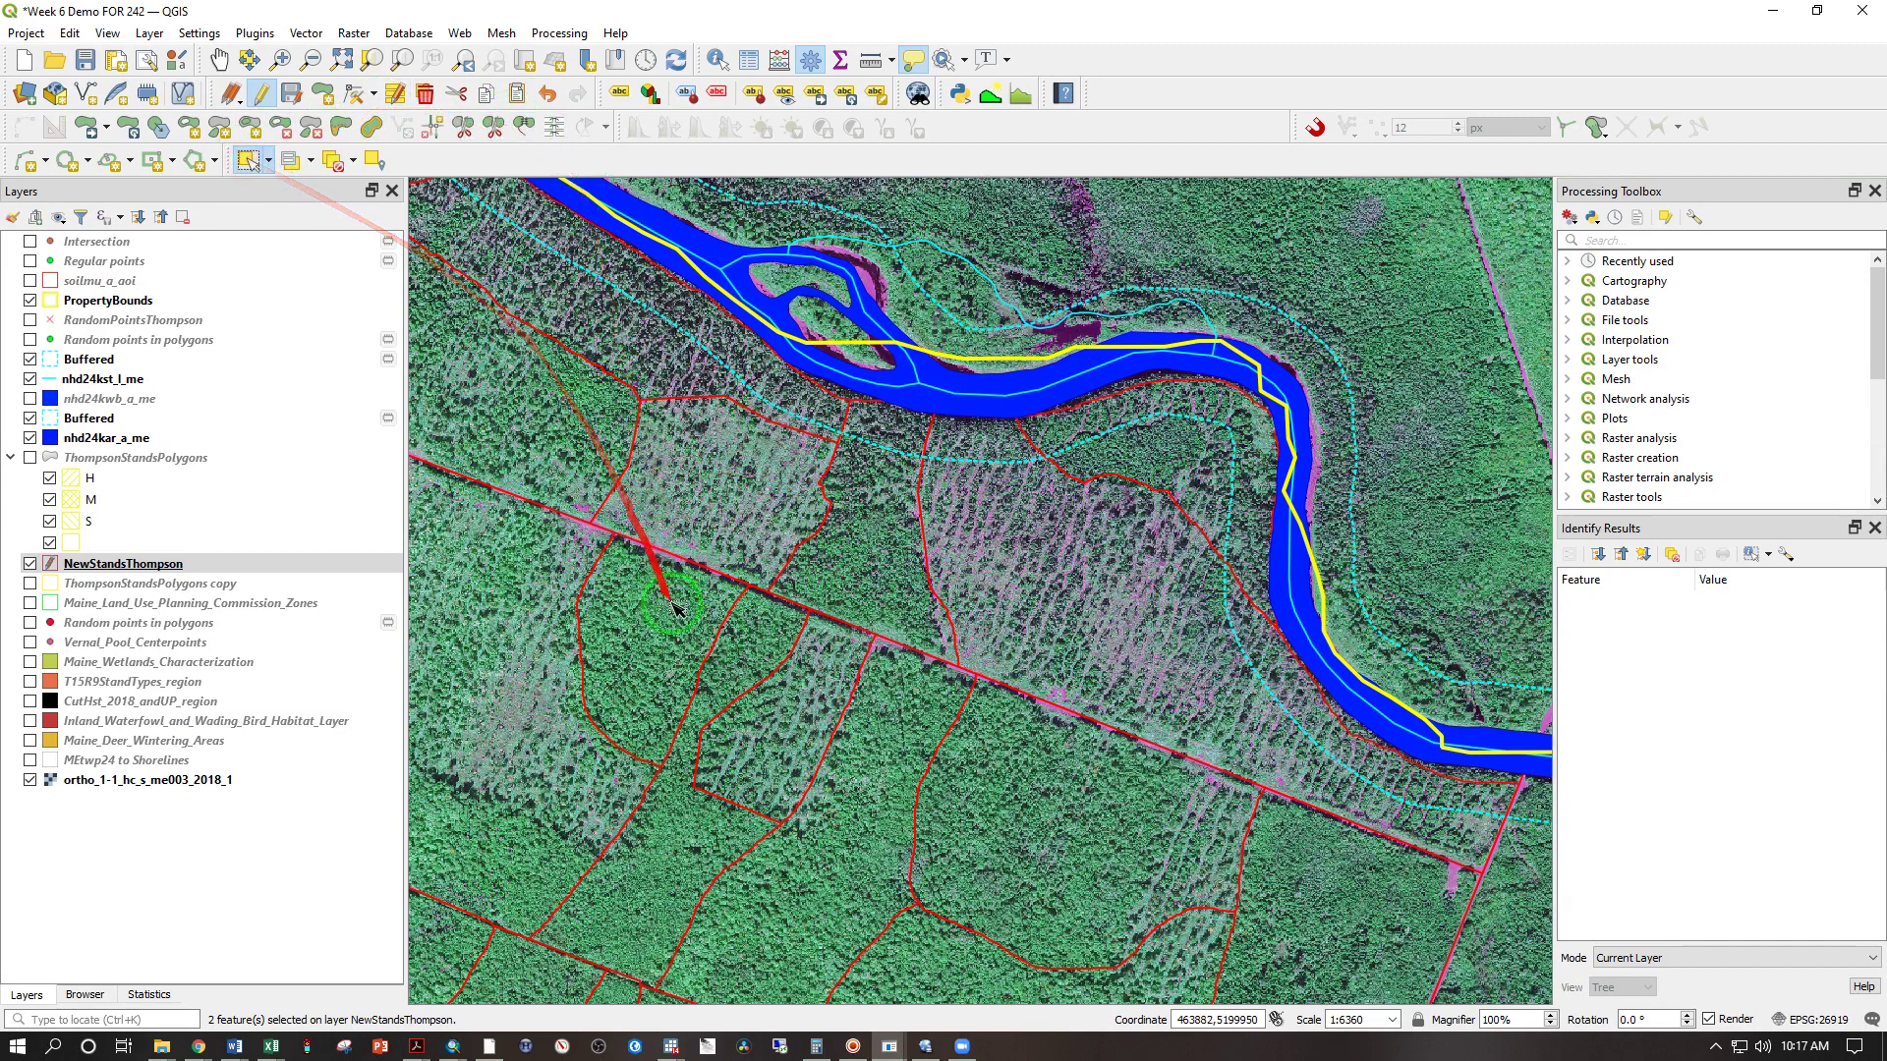
drag(669, 637, 725, 650)
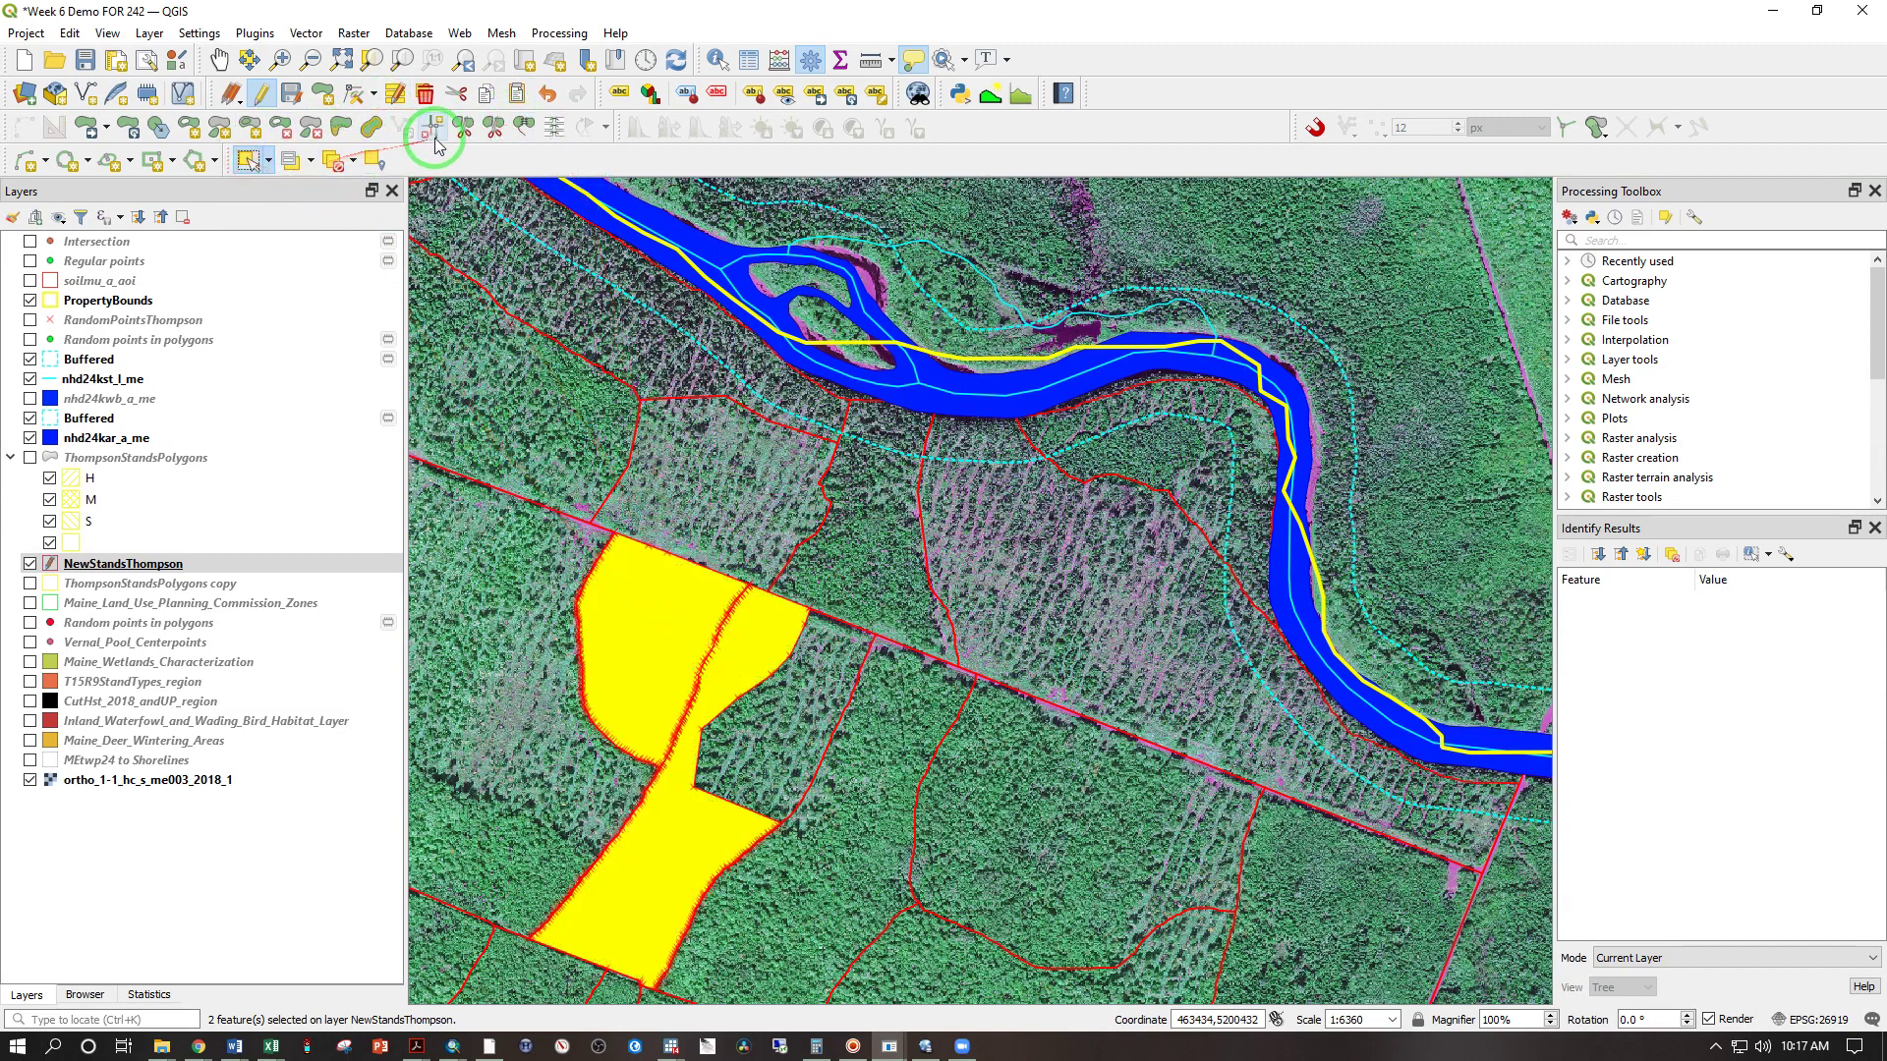
click(529, 129)
drag(1146, 667, 1302, 667)
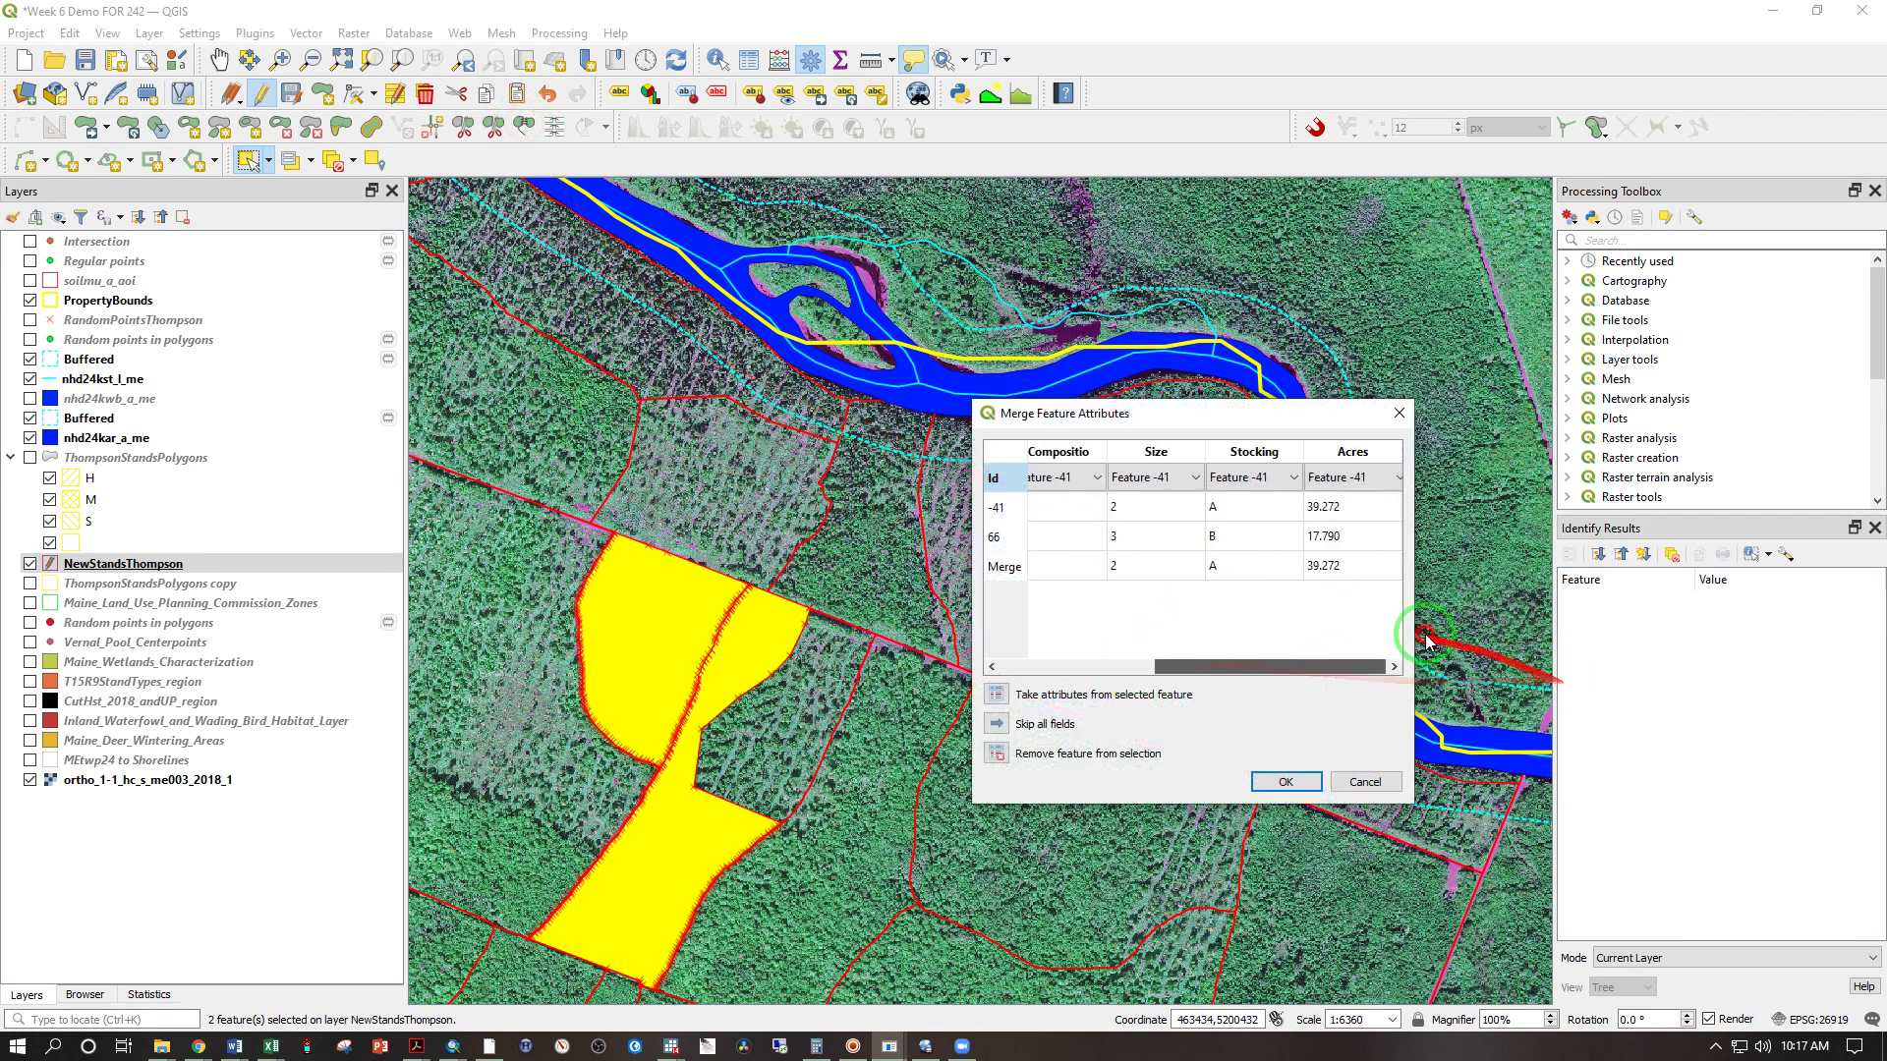
click(1361, 568)
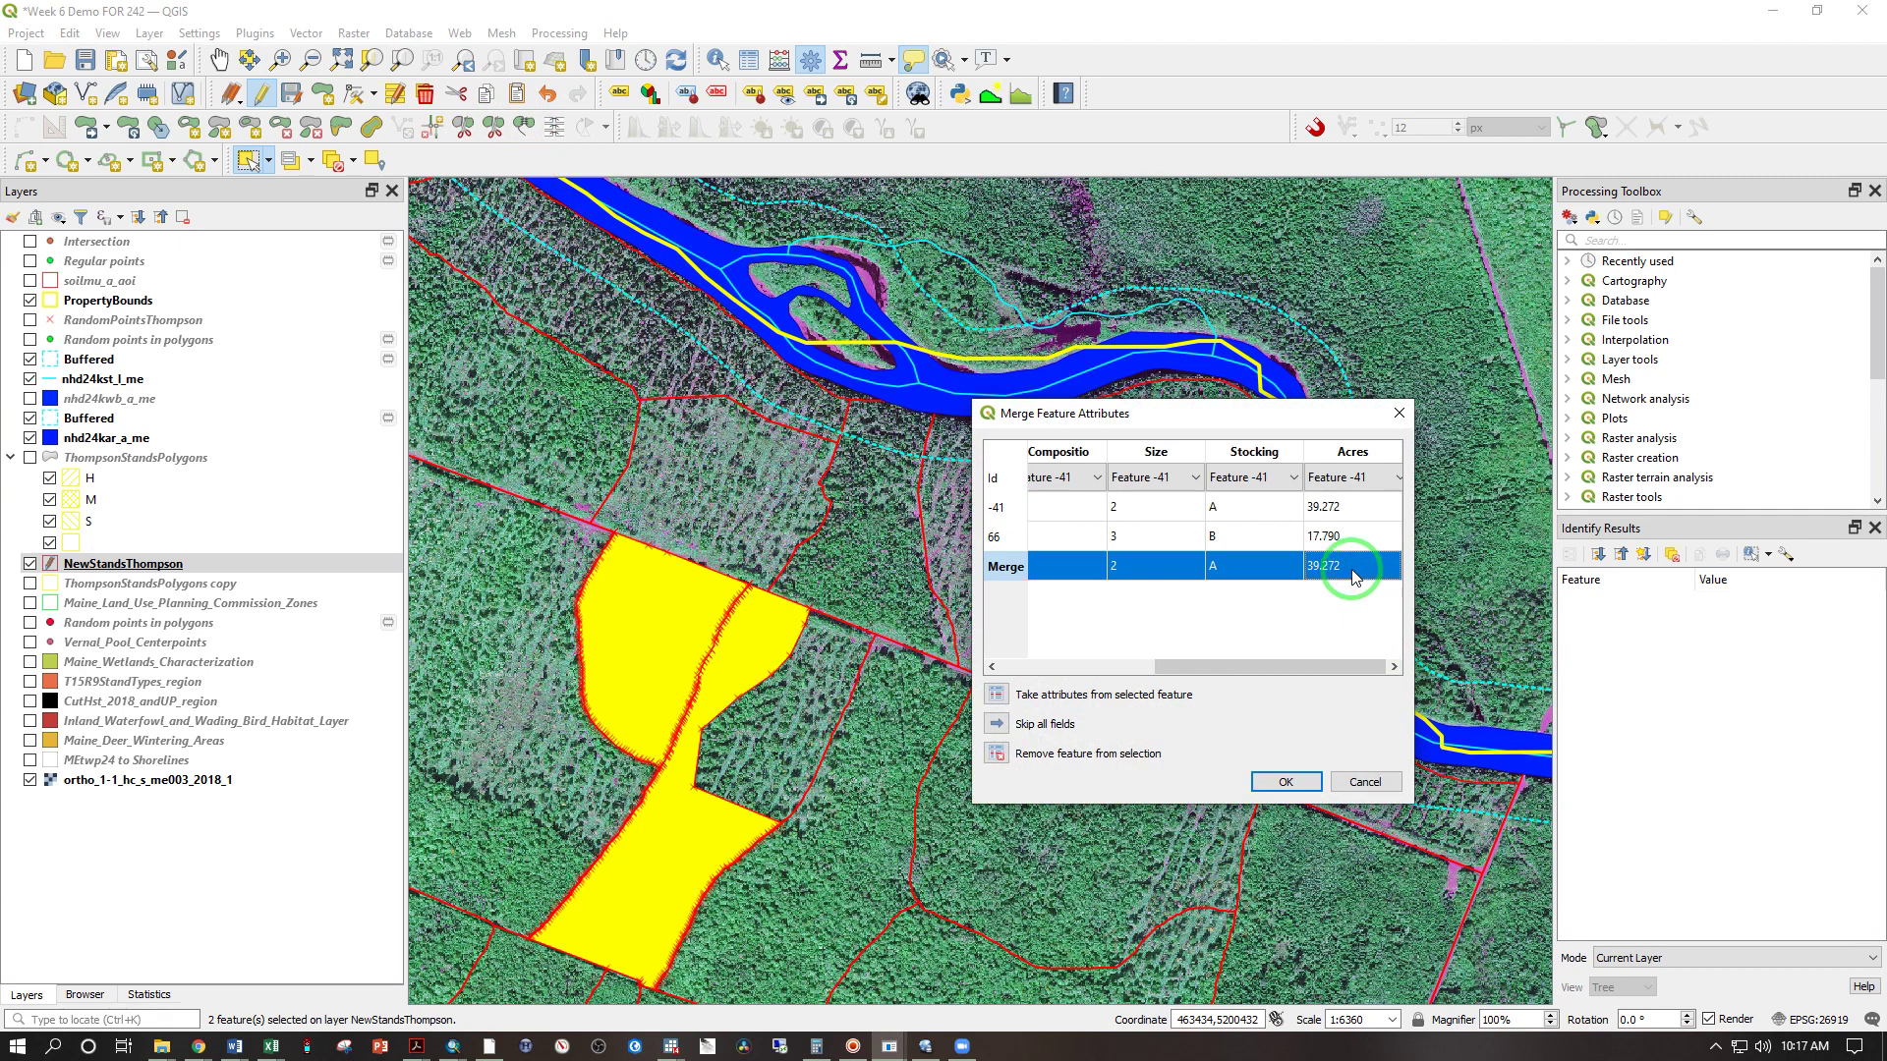
click(1361, 568)
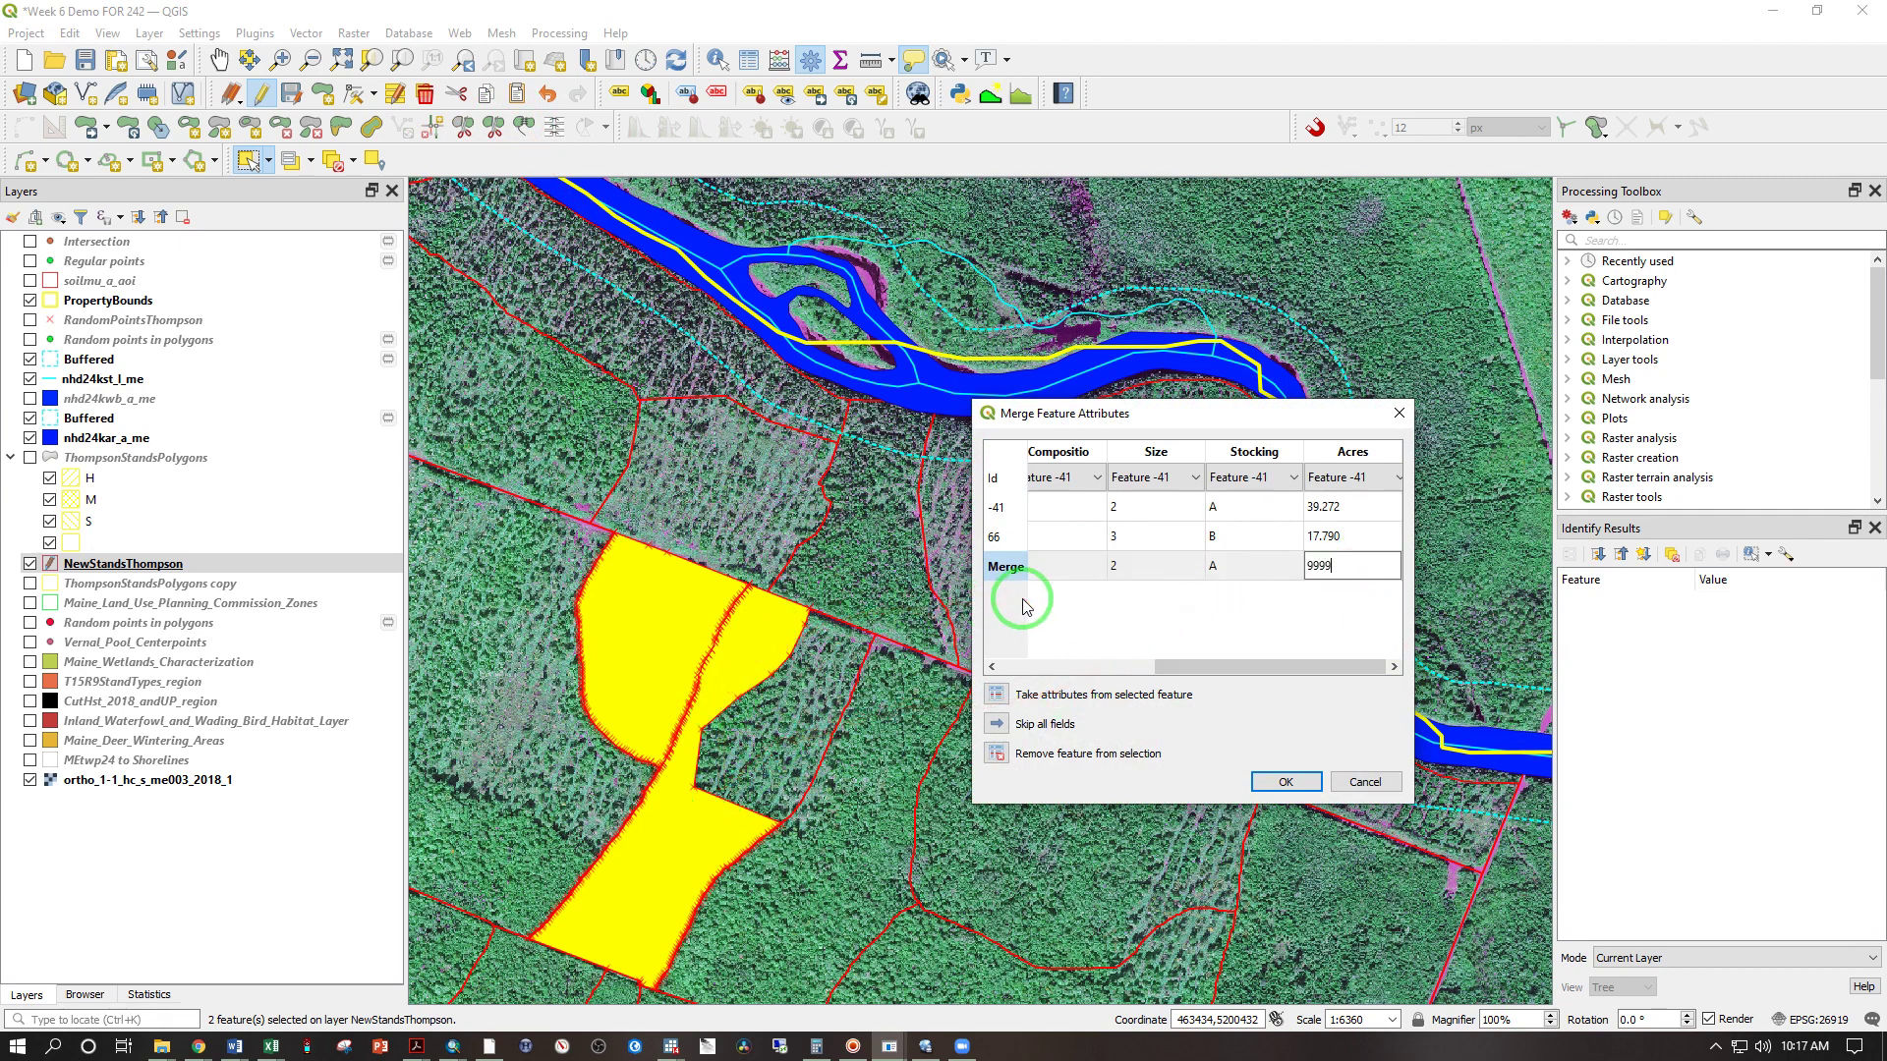
click(1283, 781)
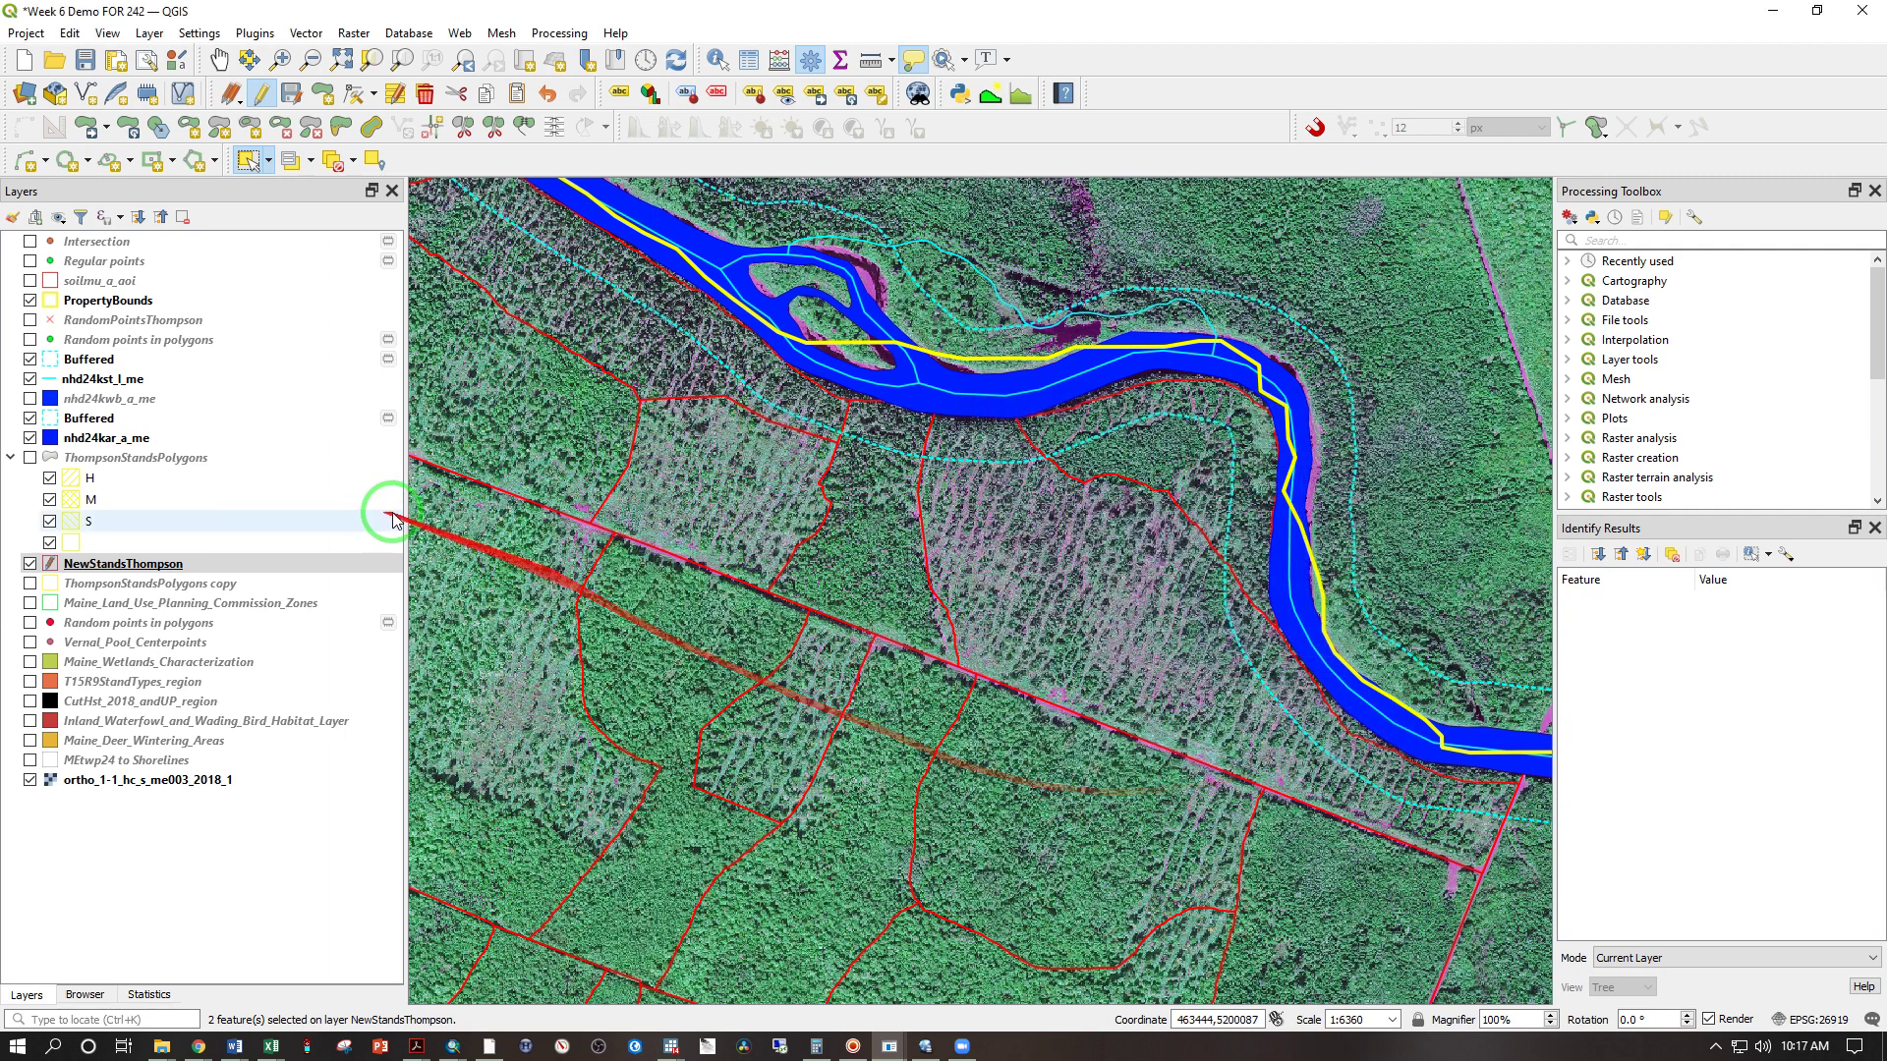
Split the stand south of the road with a short cut from the western harvested area's corner to the edge of the harvested patch east of it
click(638, 761)
click(464, 128)
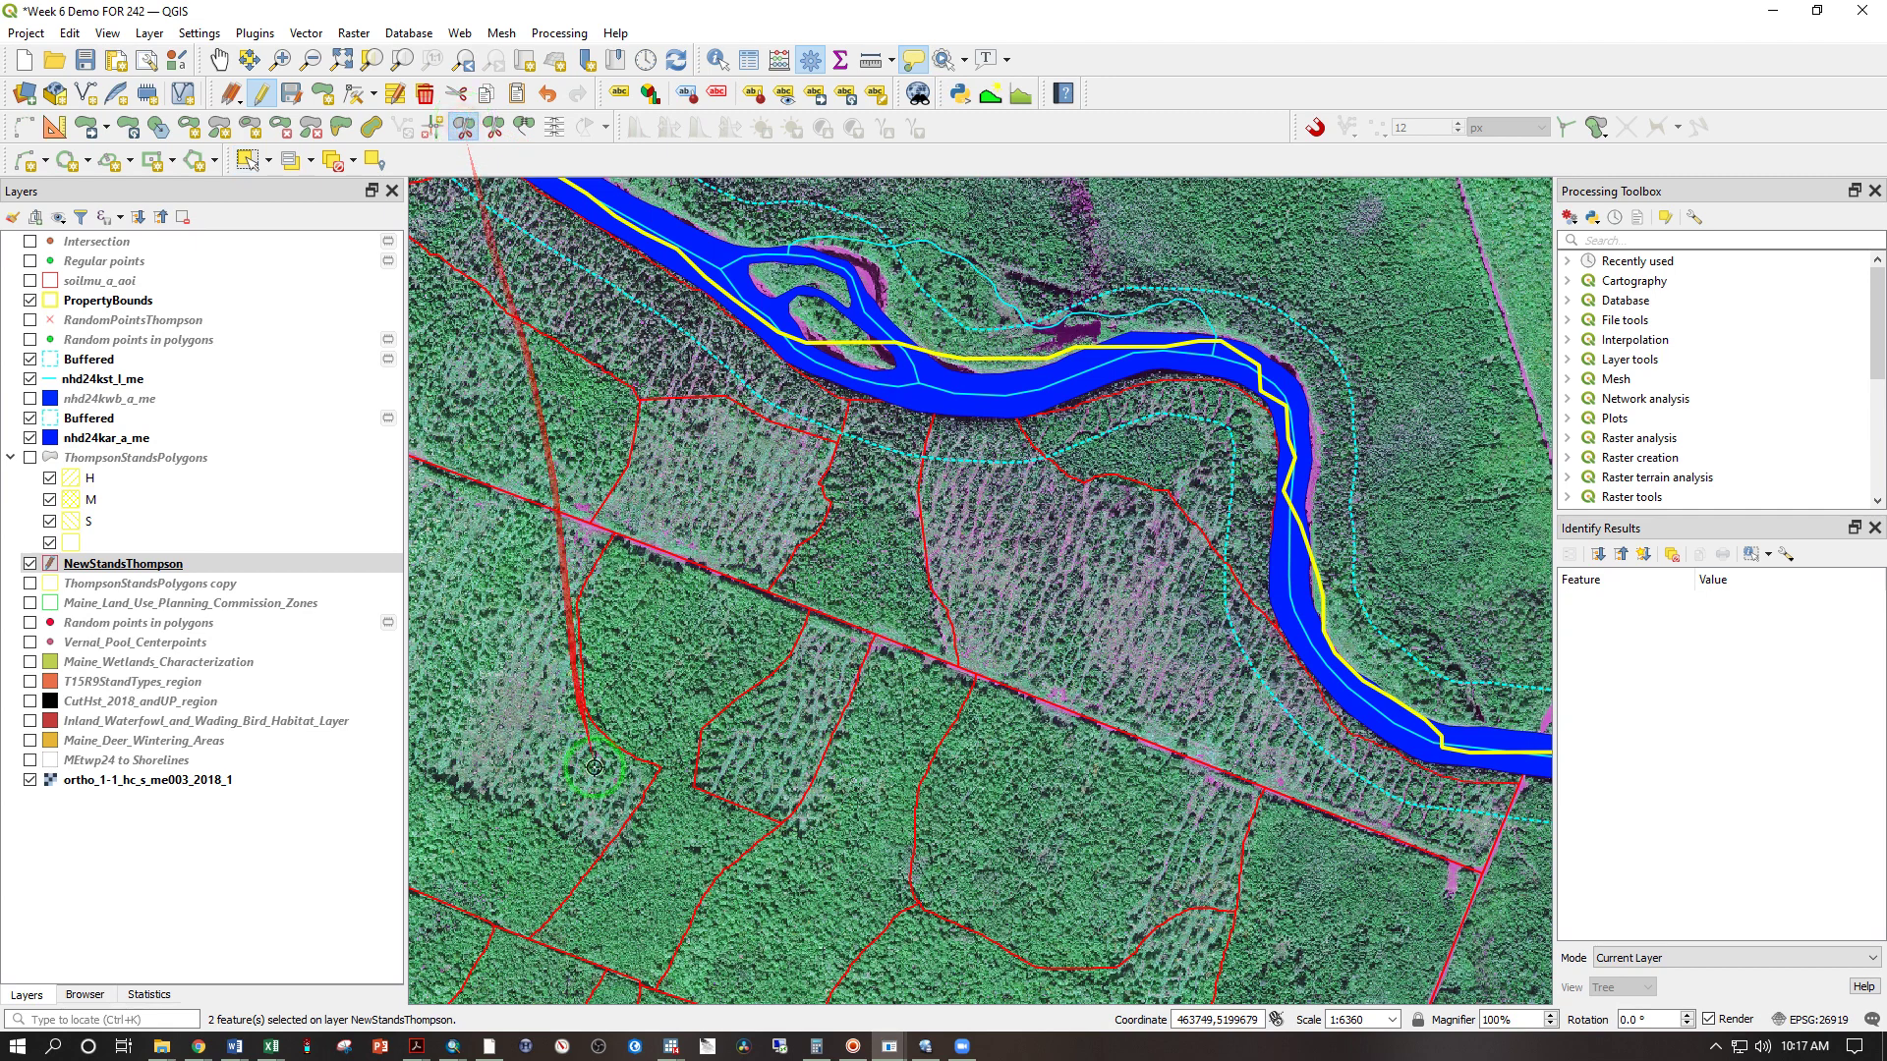
click(632, 773)
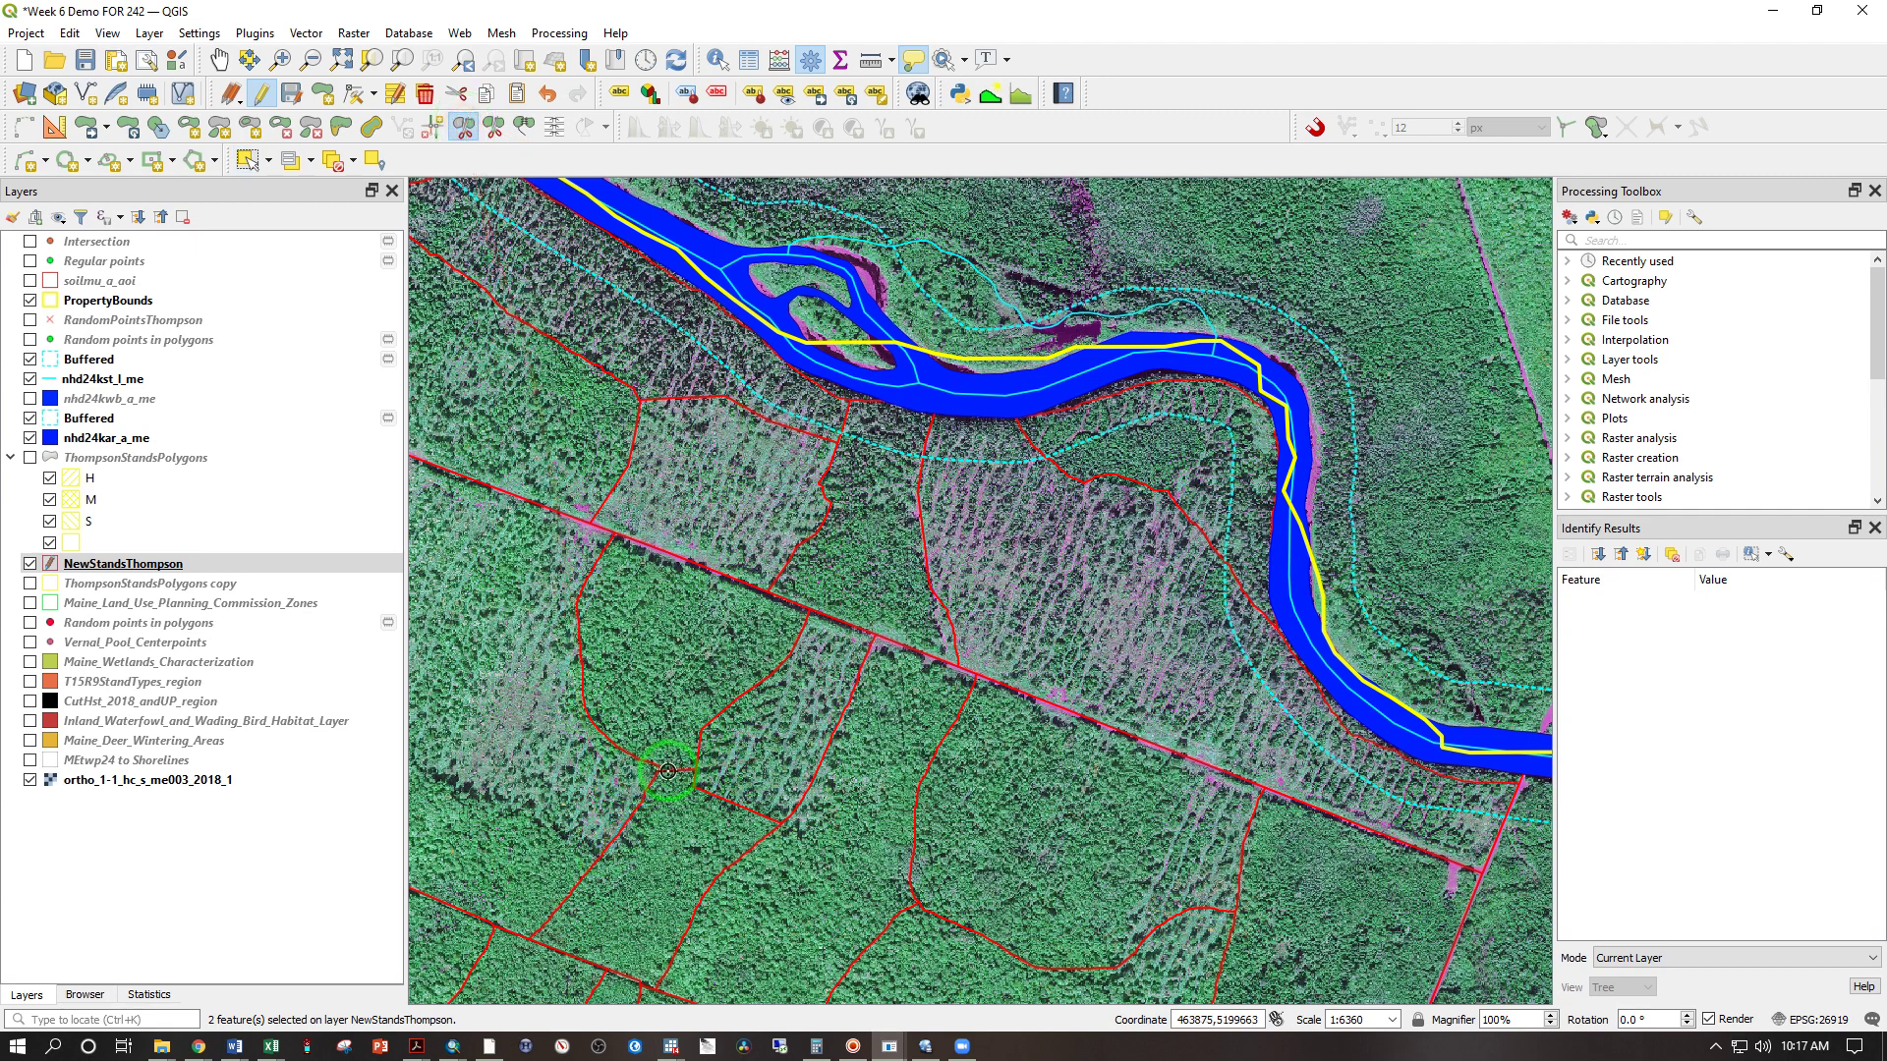
scroll(688, 801, up, 3)
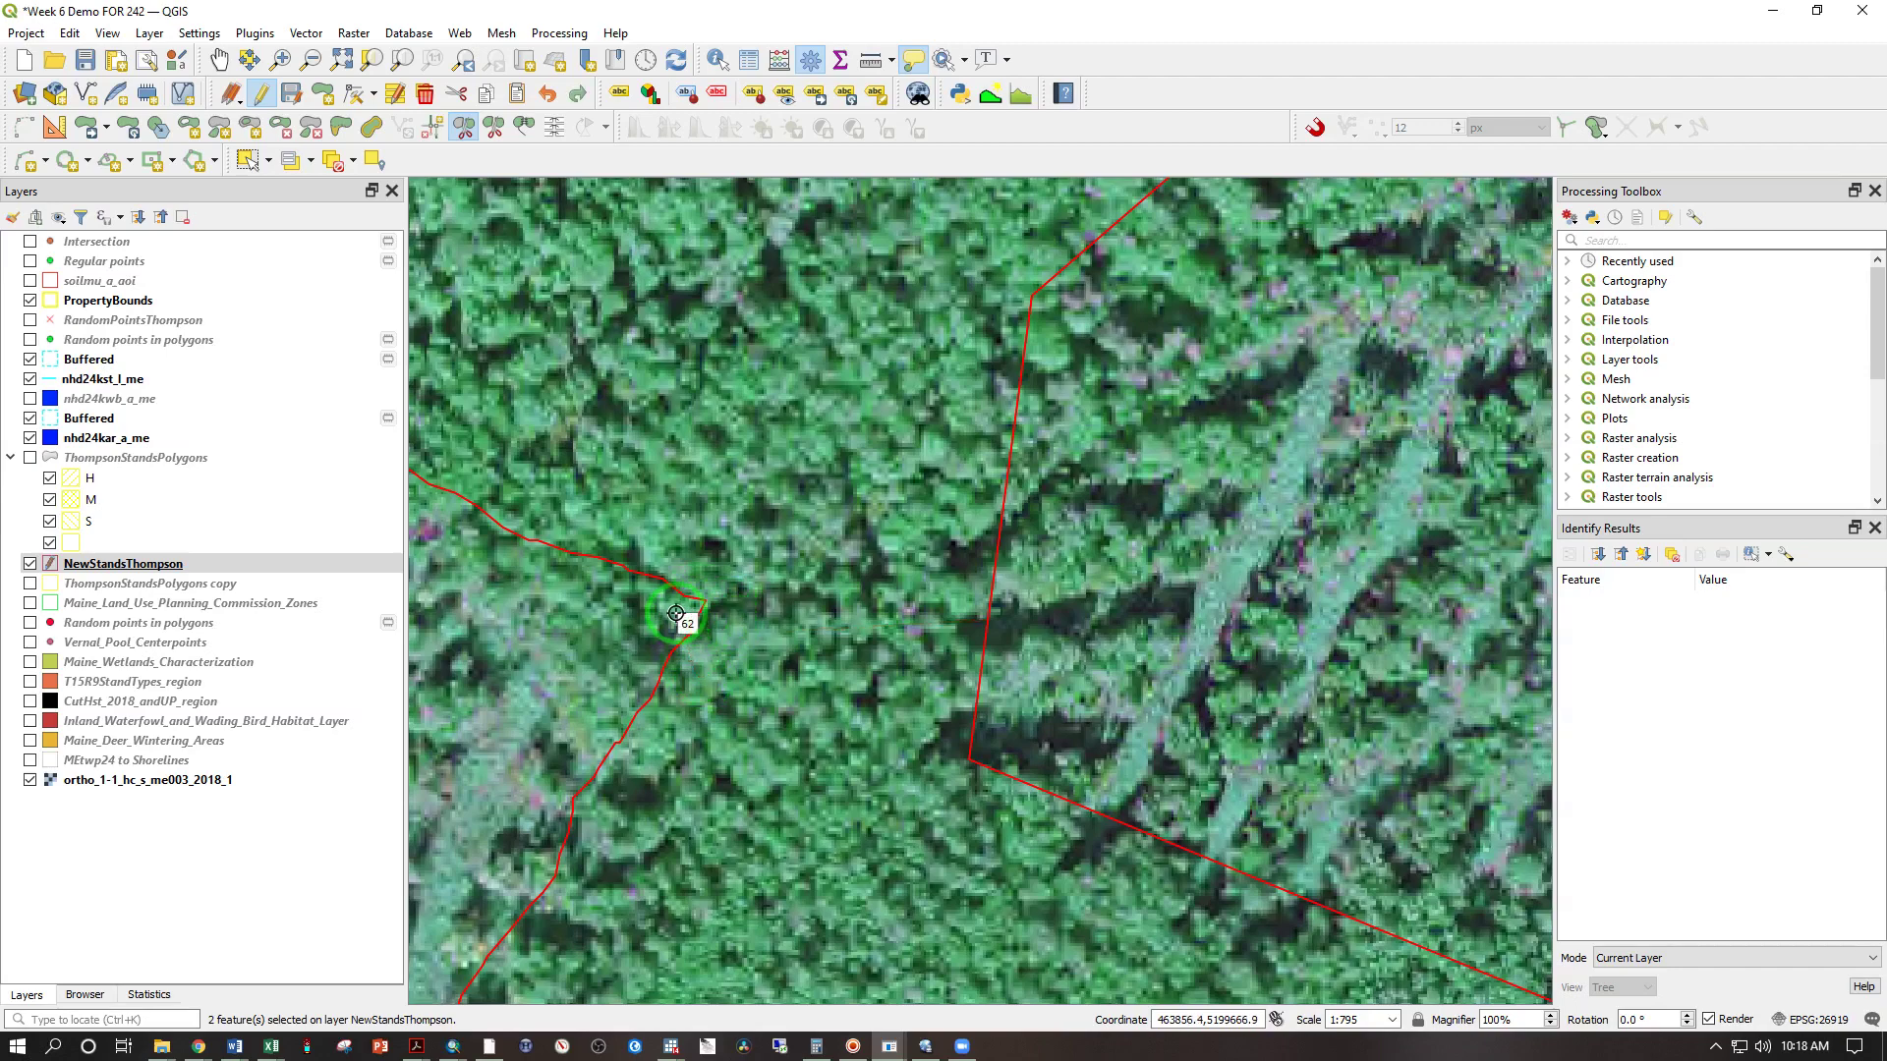
click(733, 592)
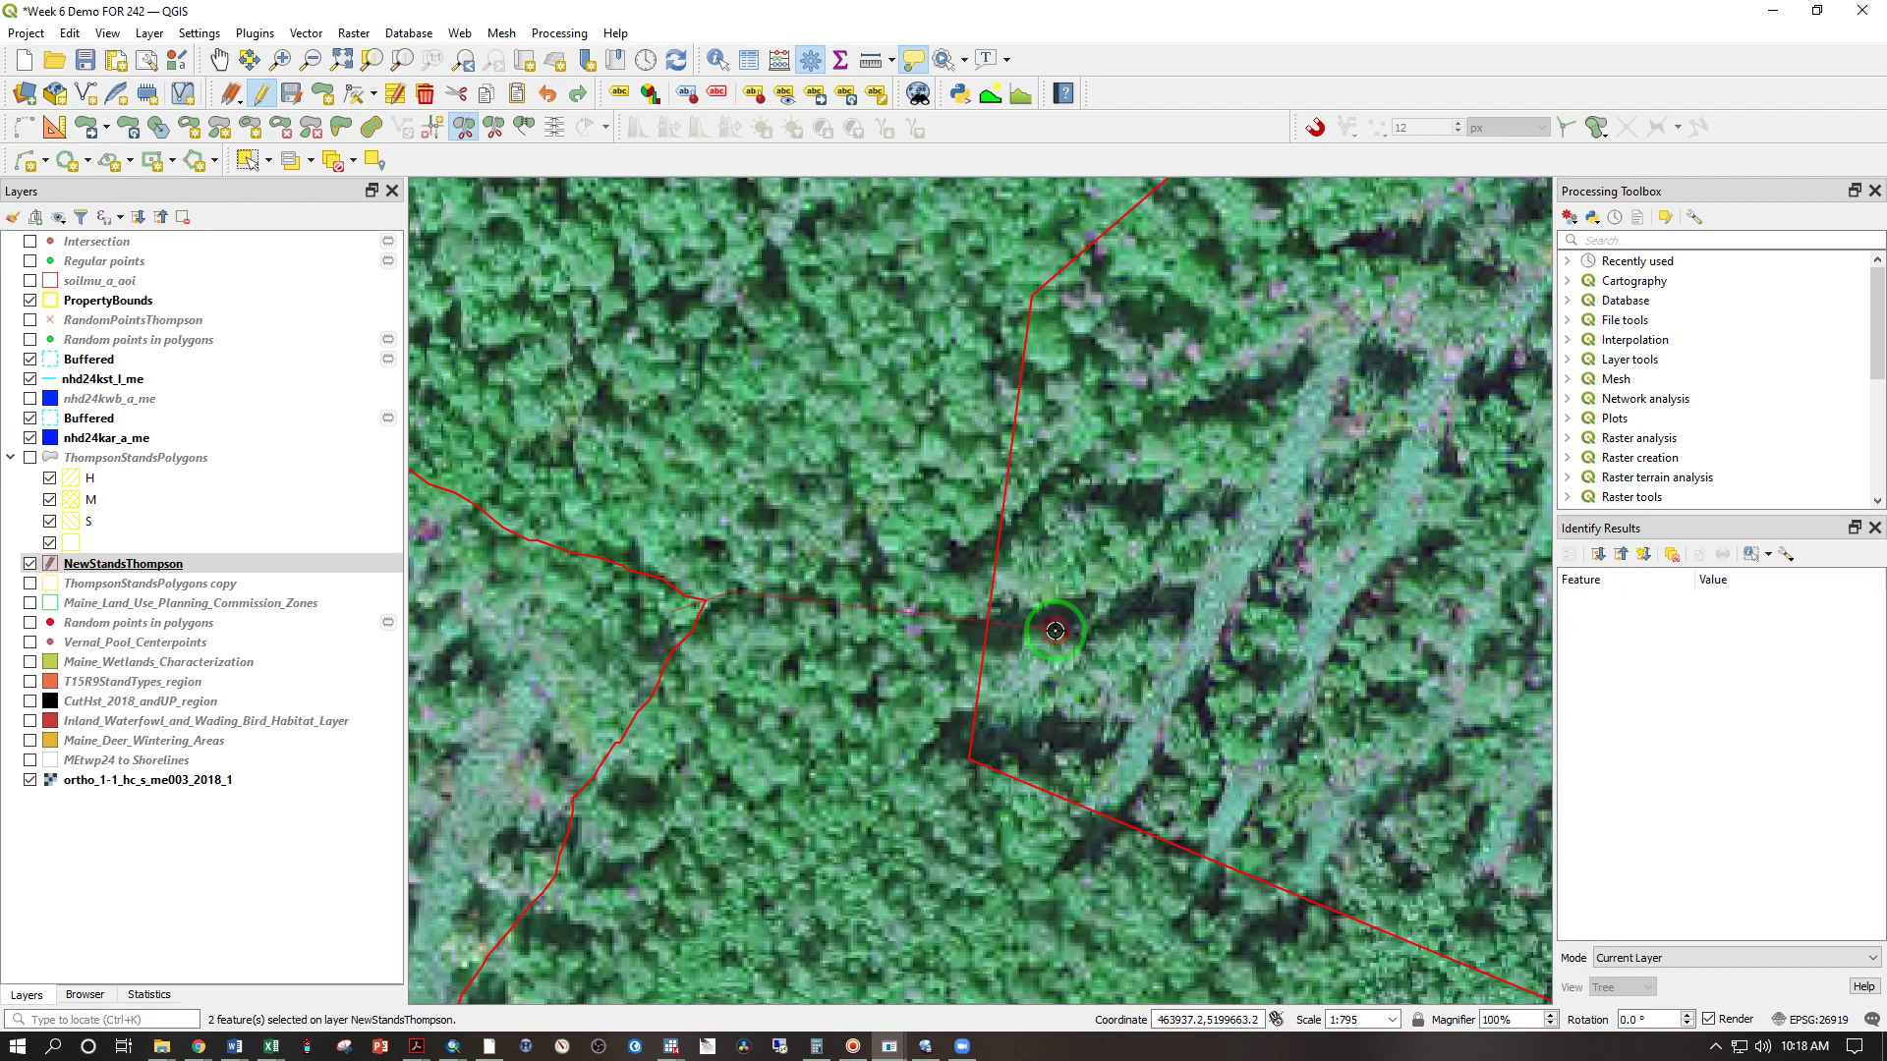
click(1055, 630)
right_click(1054, 630)
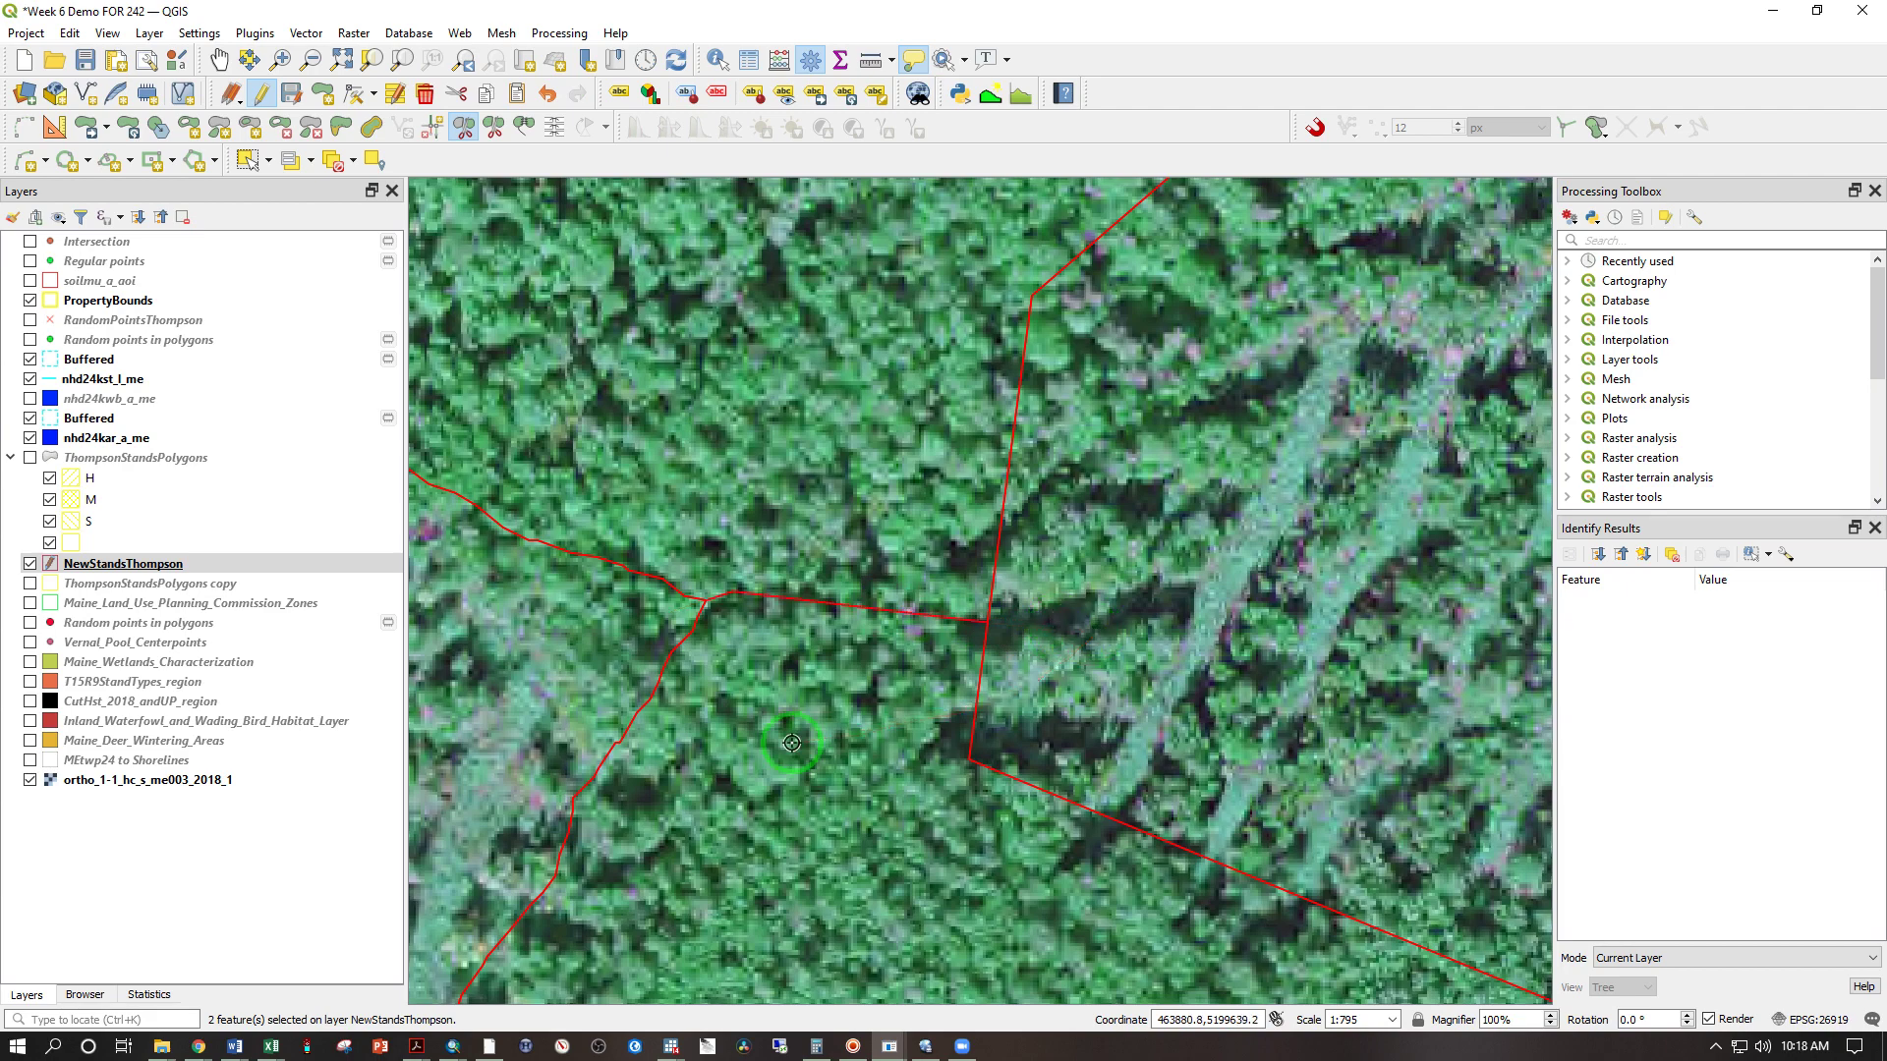
scroll(791, 743, down, 3)
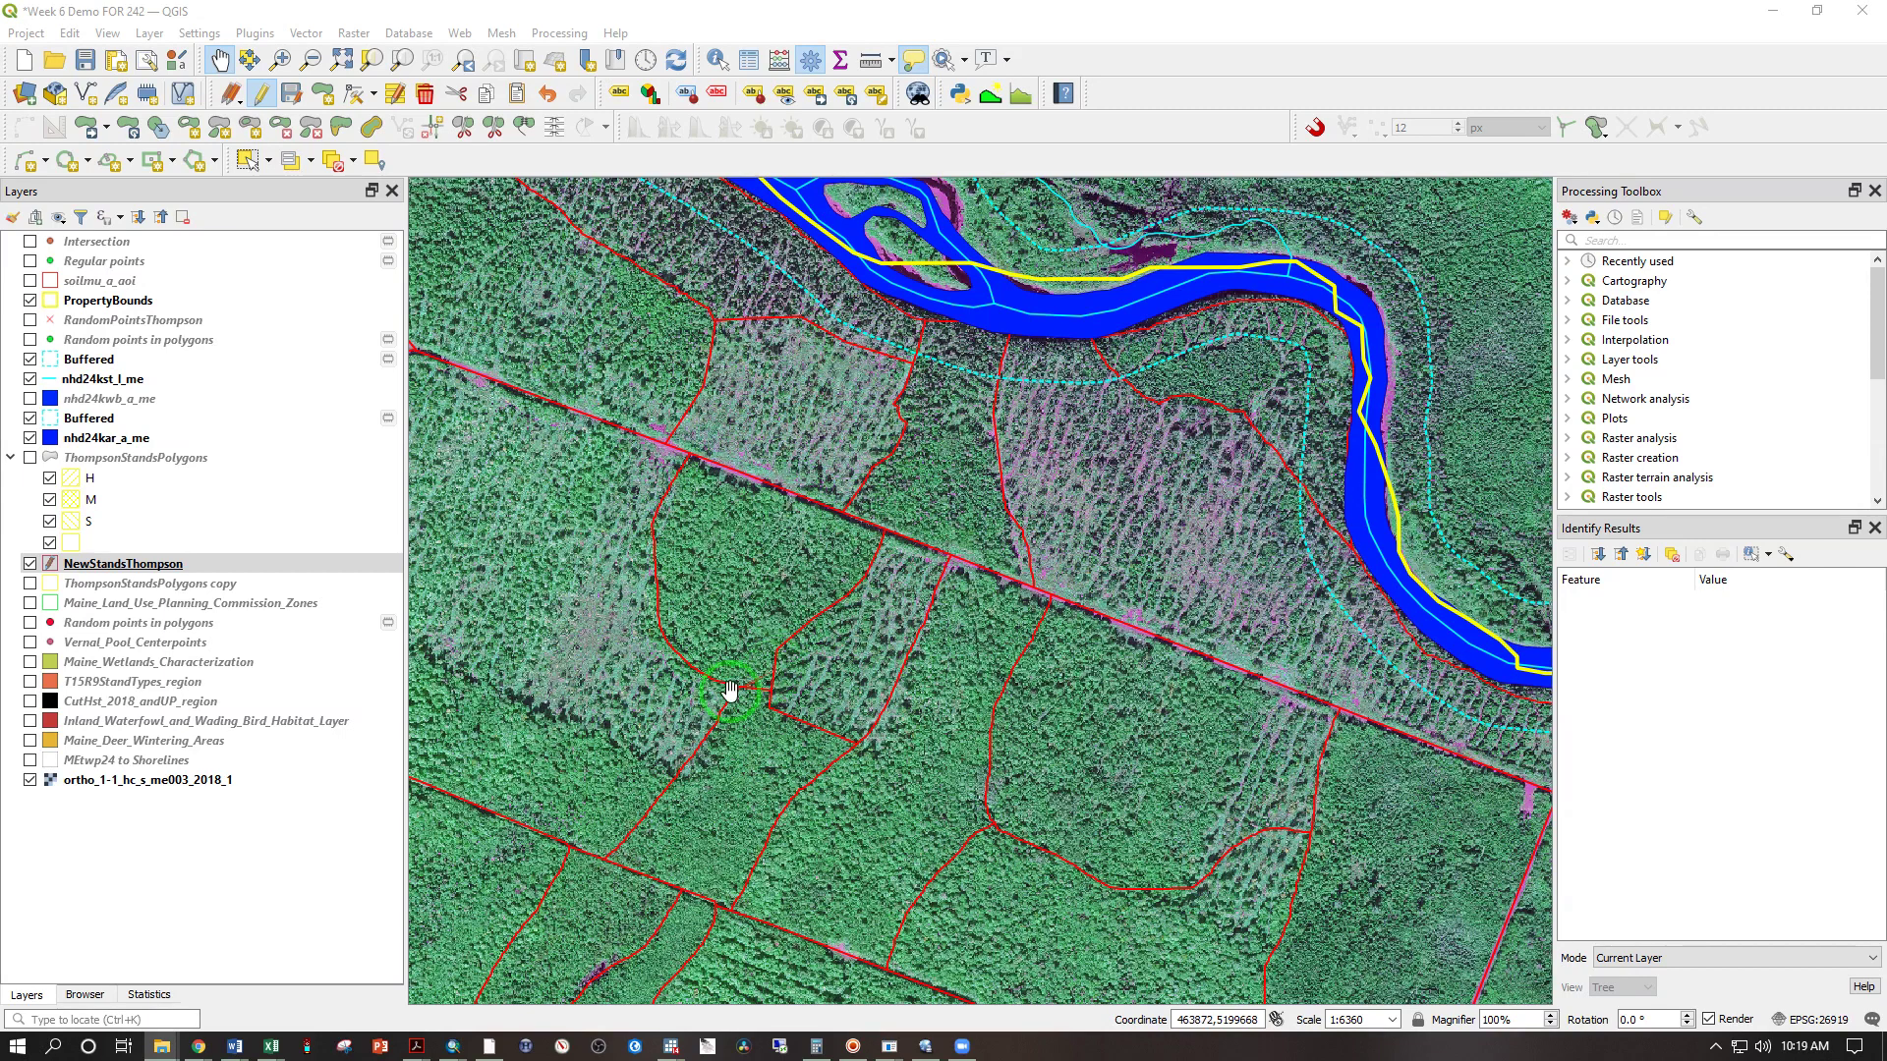
Open the NewStandsThompson attribute table and set the Field Calculator to update the existing Acres field
click(769, 688)
click(859, 656)
right_click(90, 568)
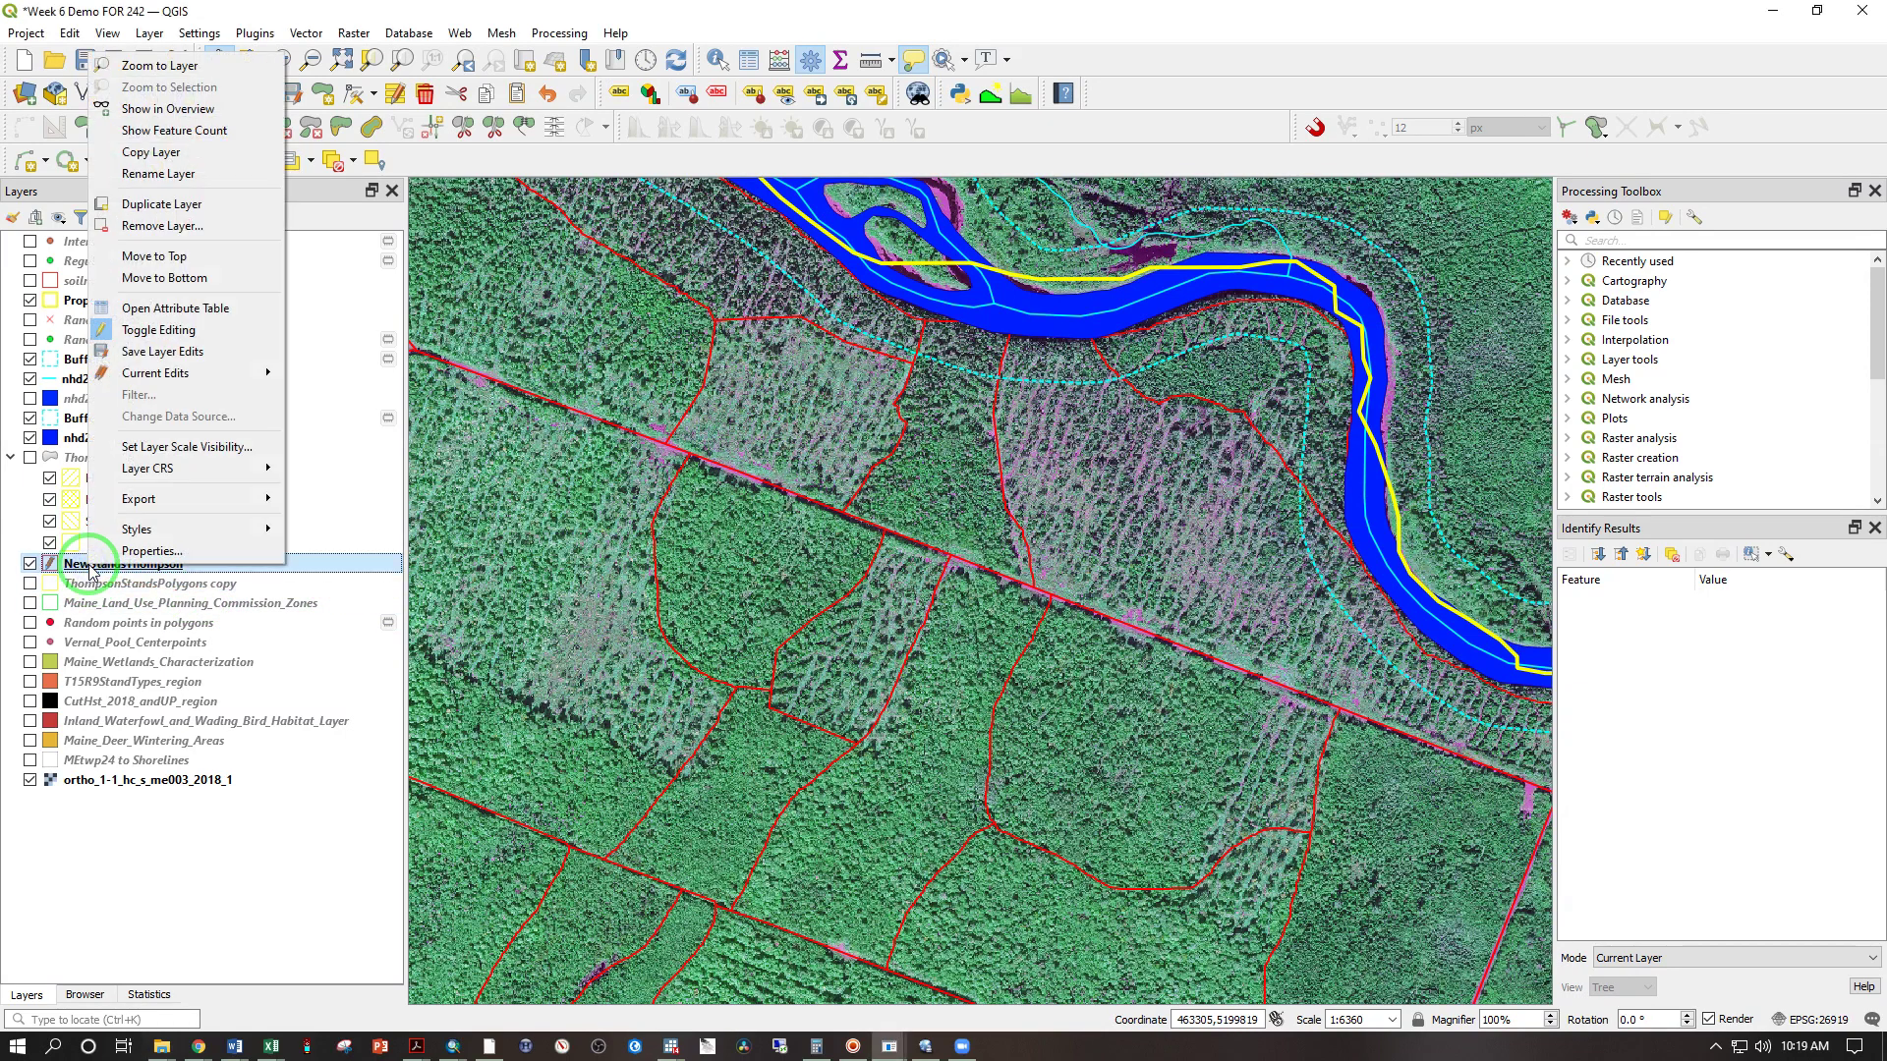
click(236, 308)
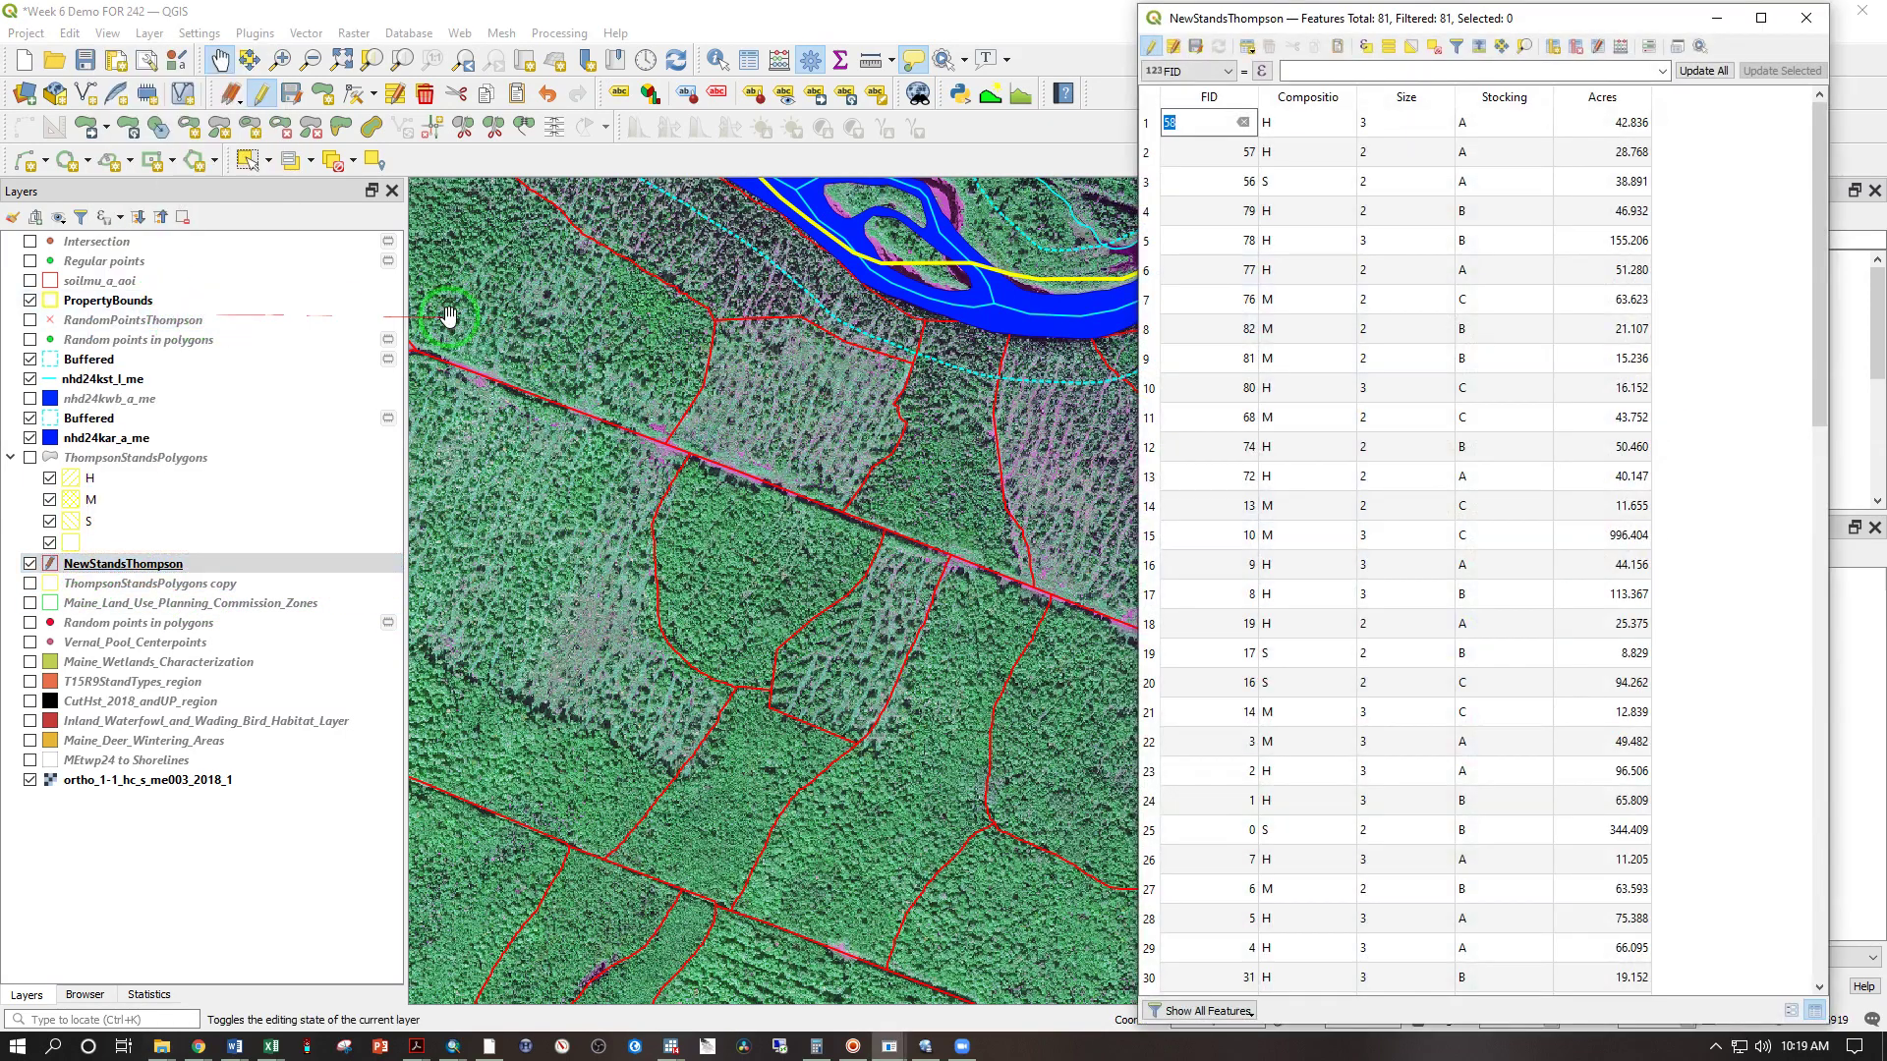
click(1622, 49)
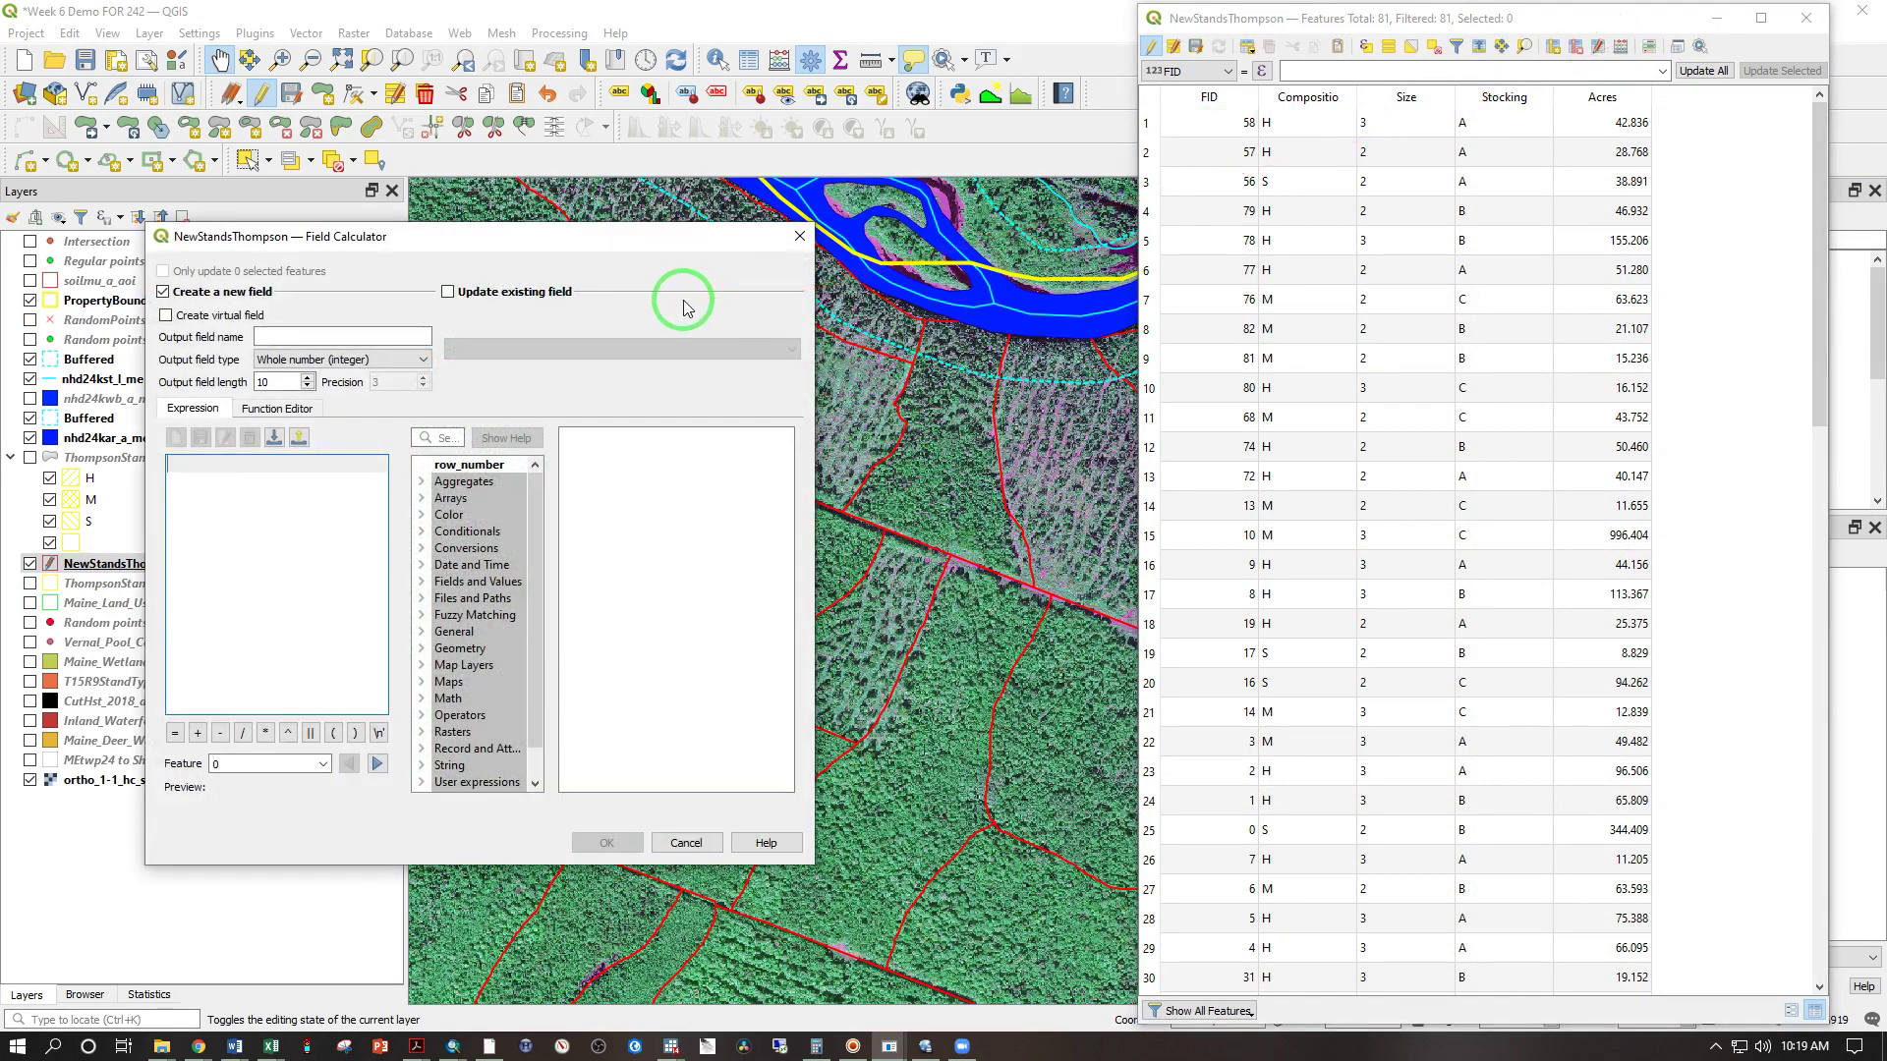
click(448, 291)
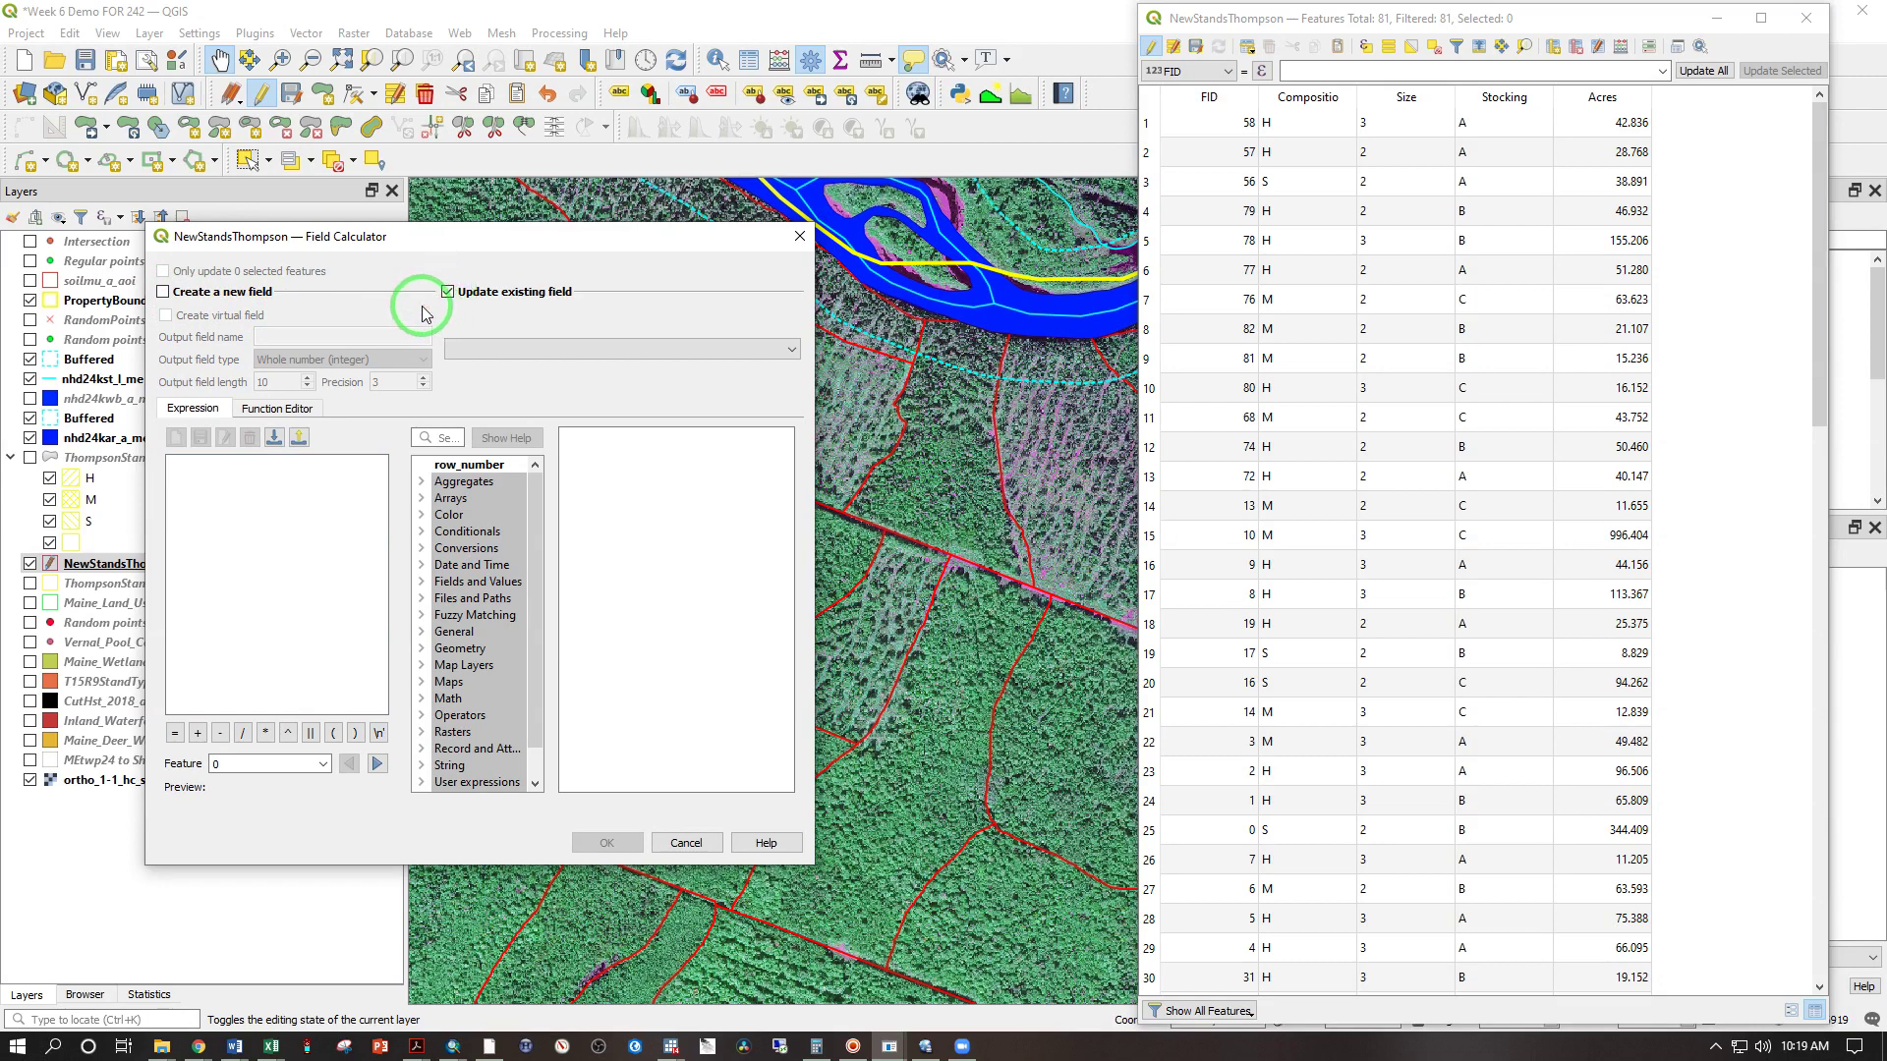
click(582, 346)
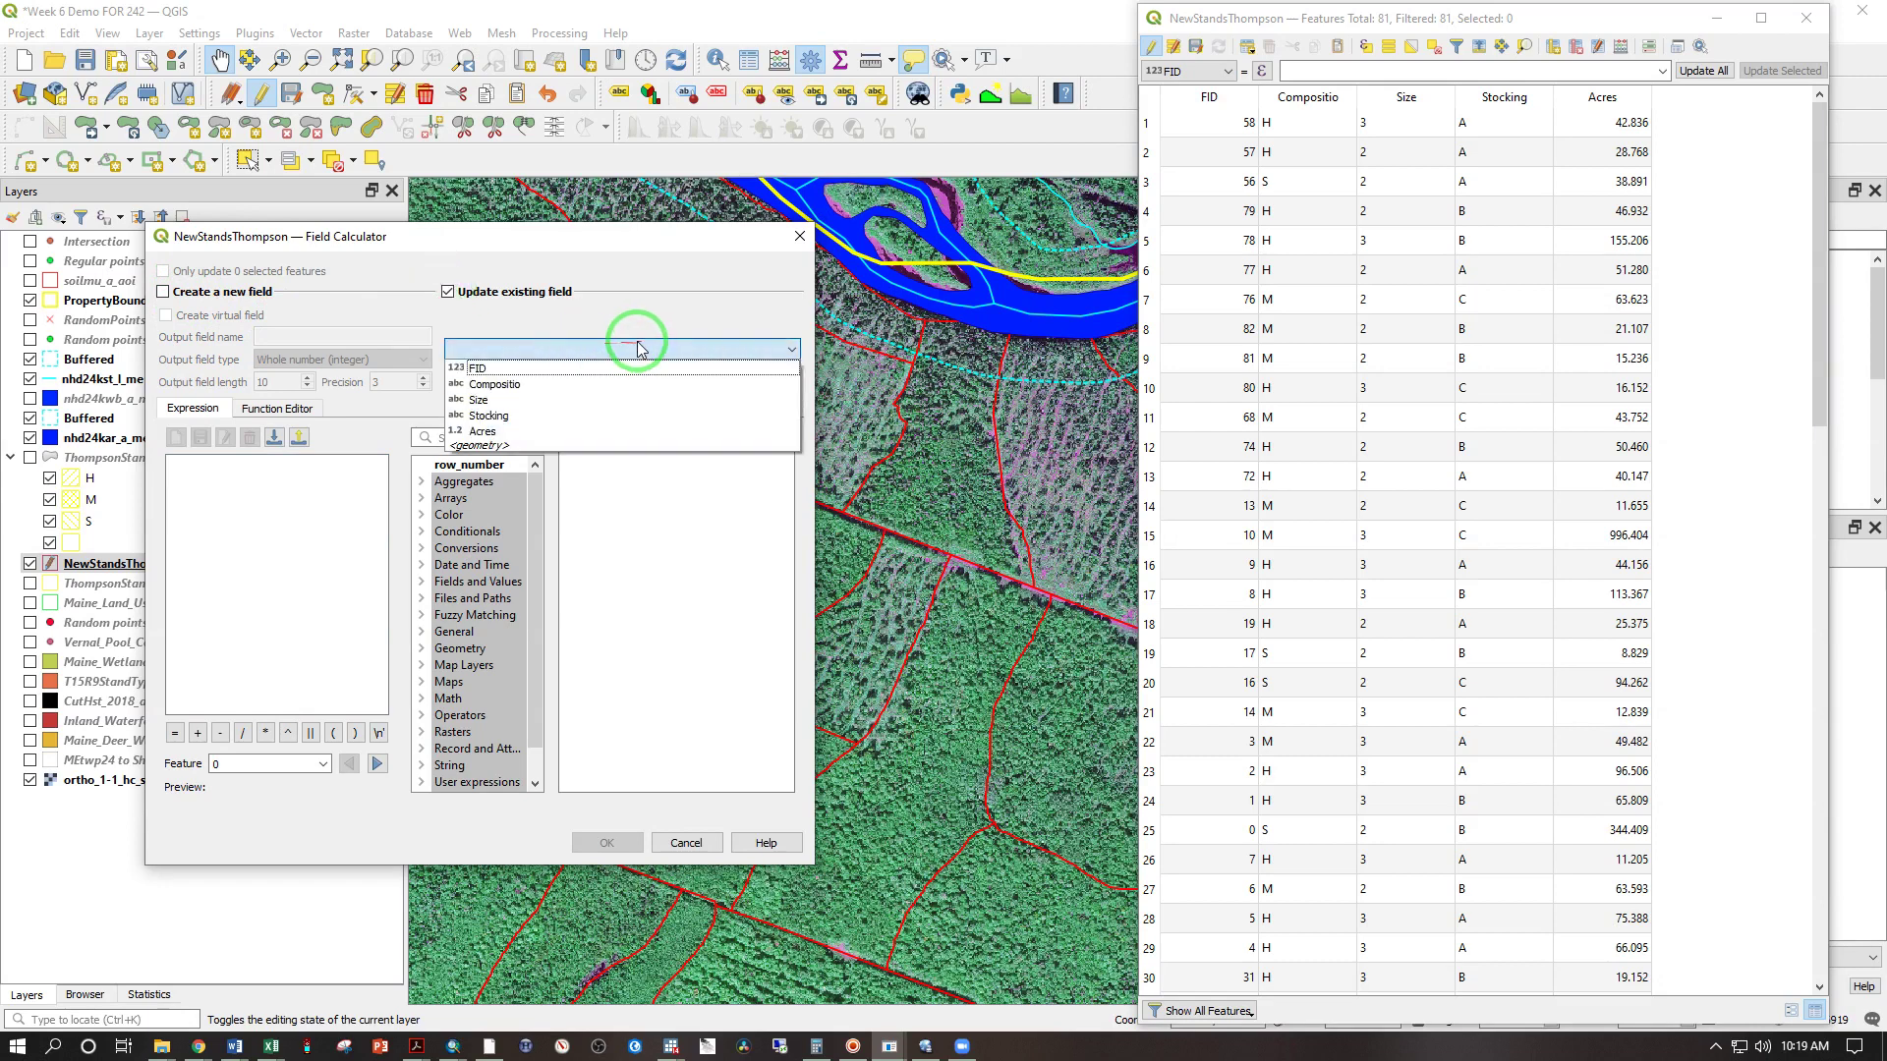
click(489, 432)
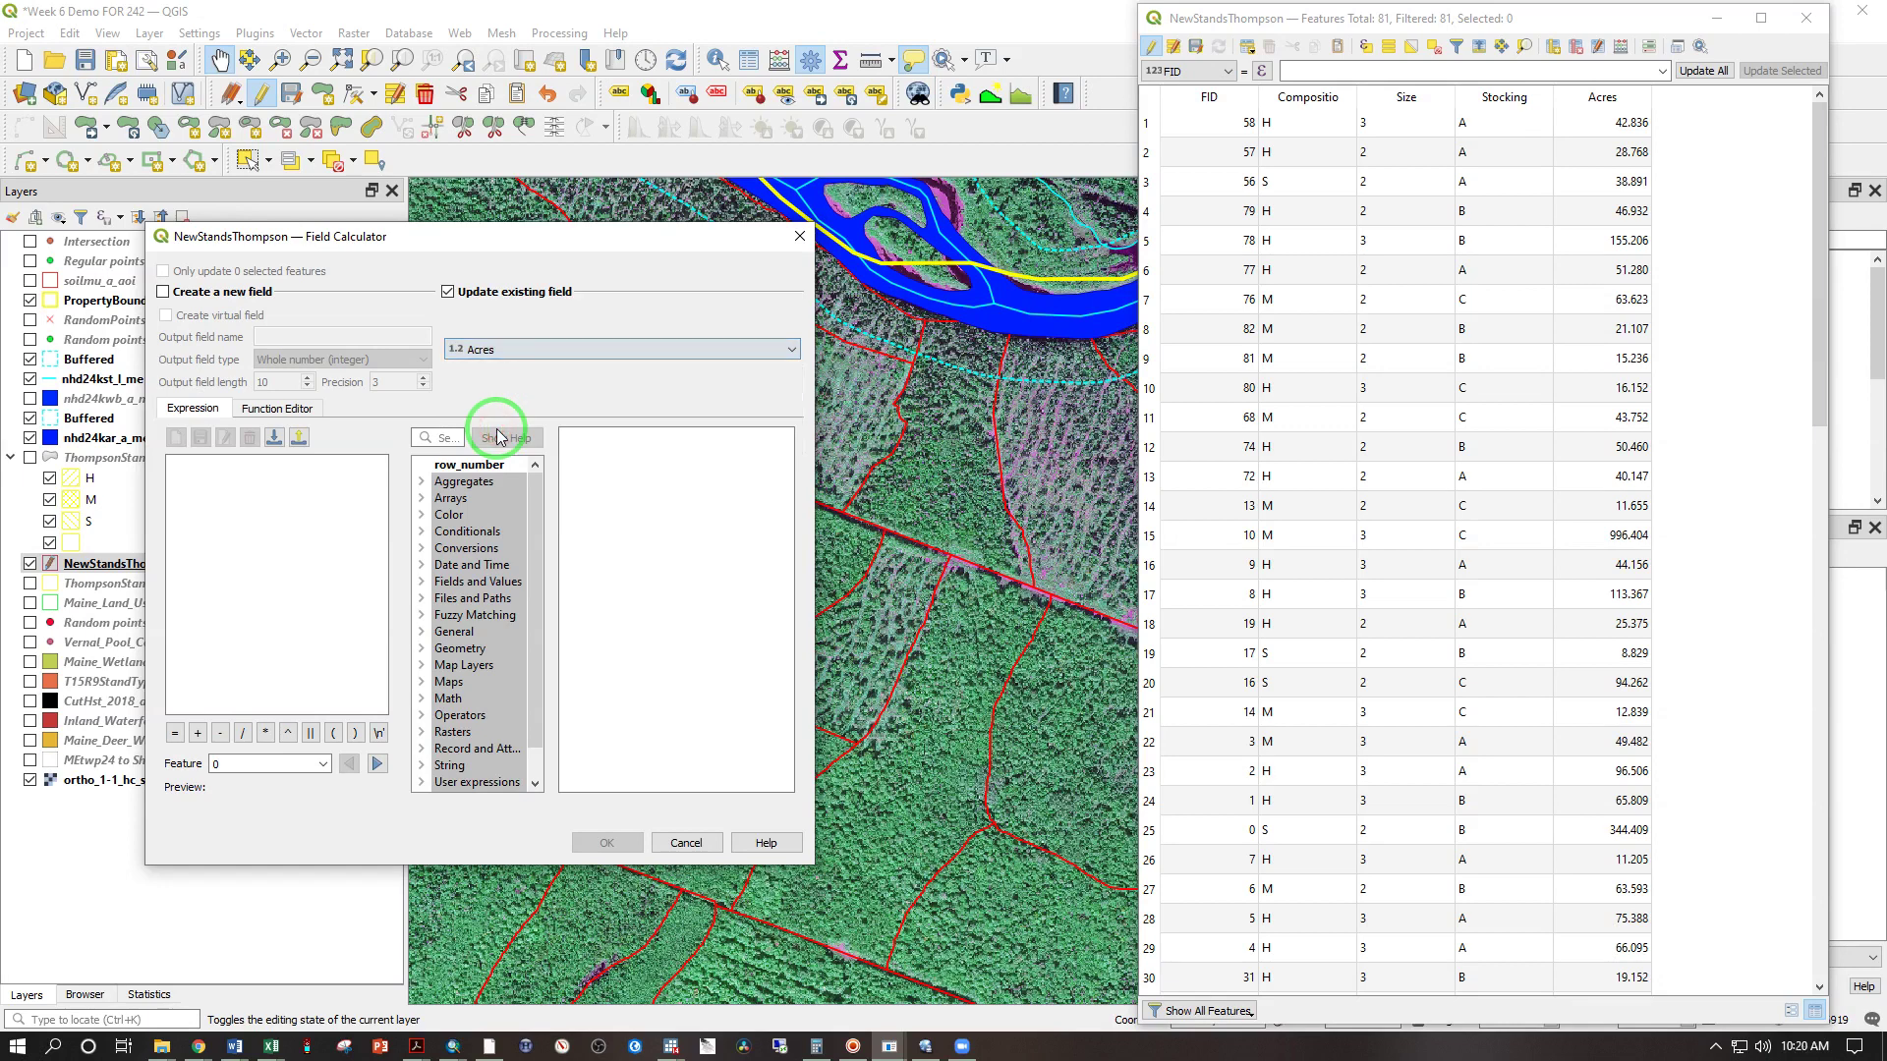
Recalculate Acres for all stands with the expression $area*0.000247105
click(228, 505)
text($)
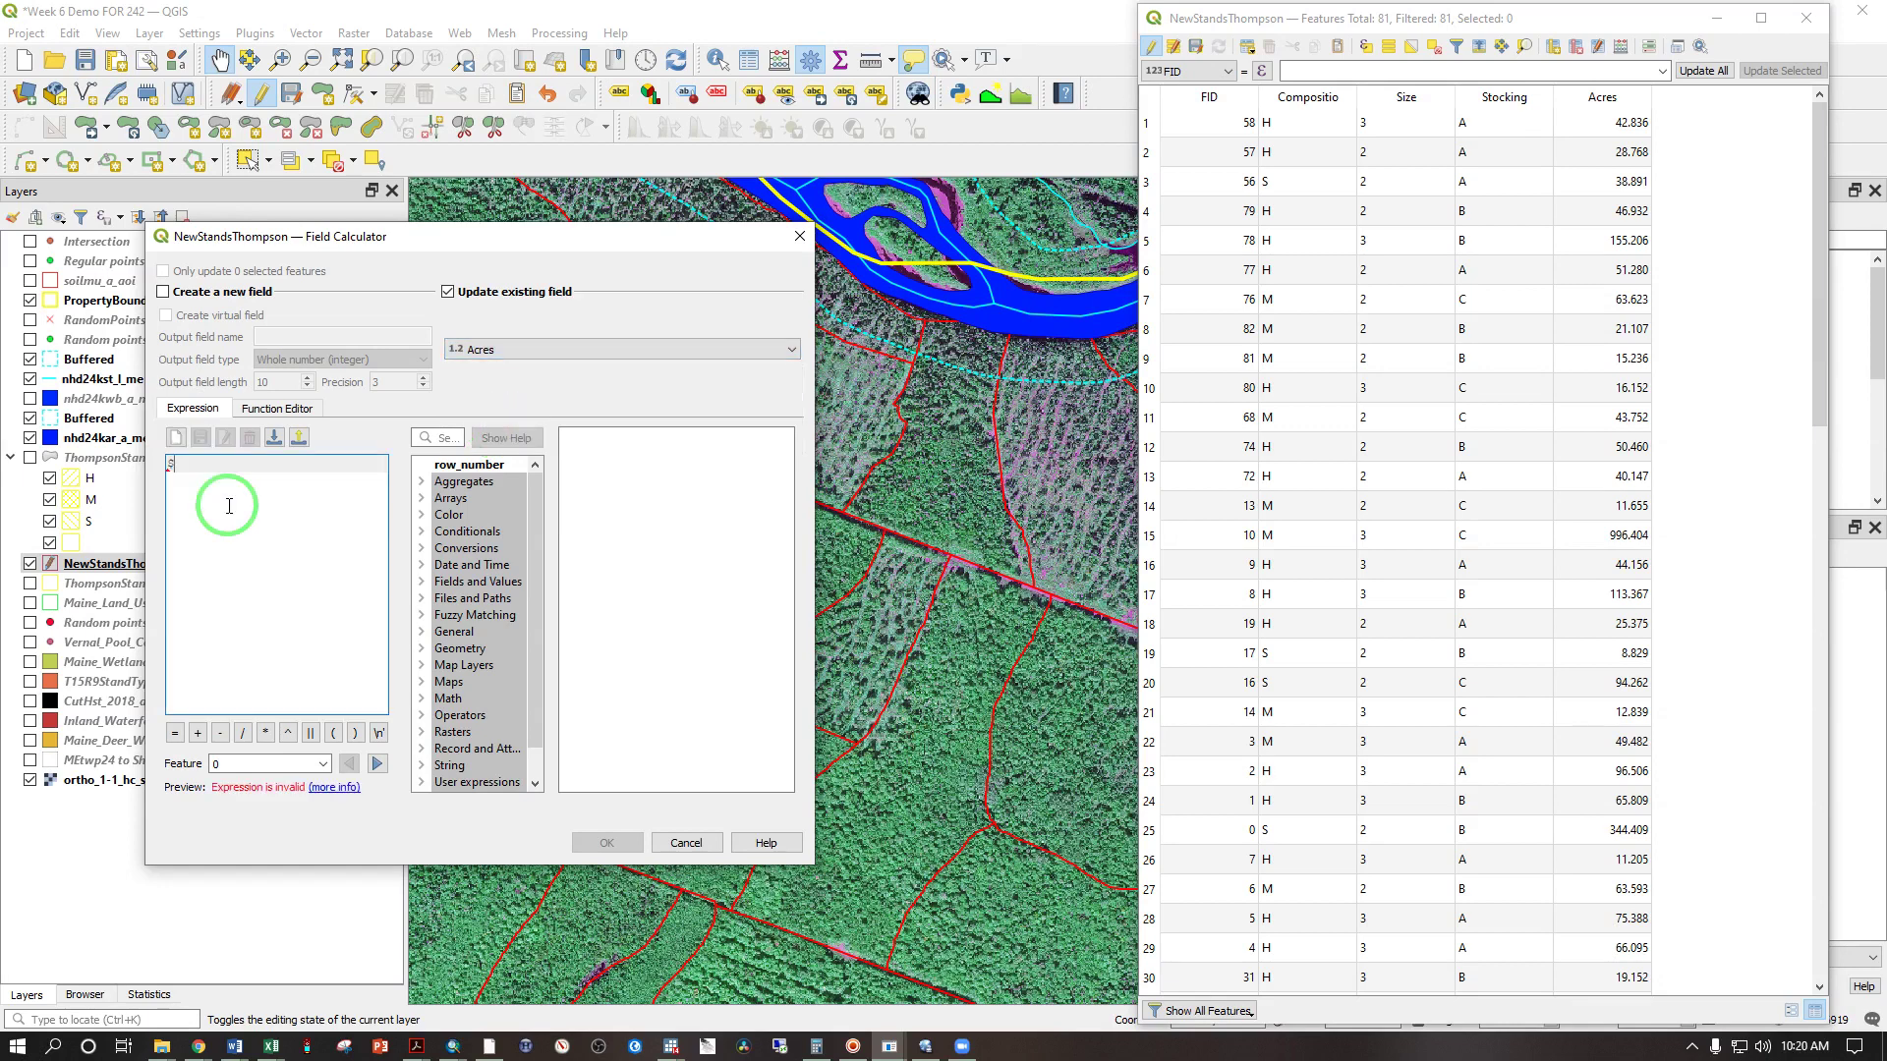
text(area)
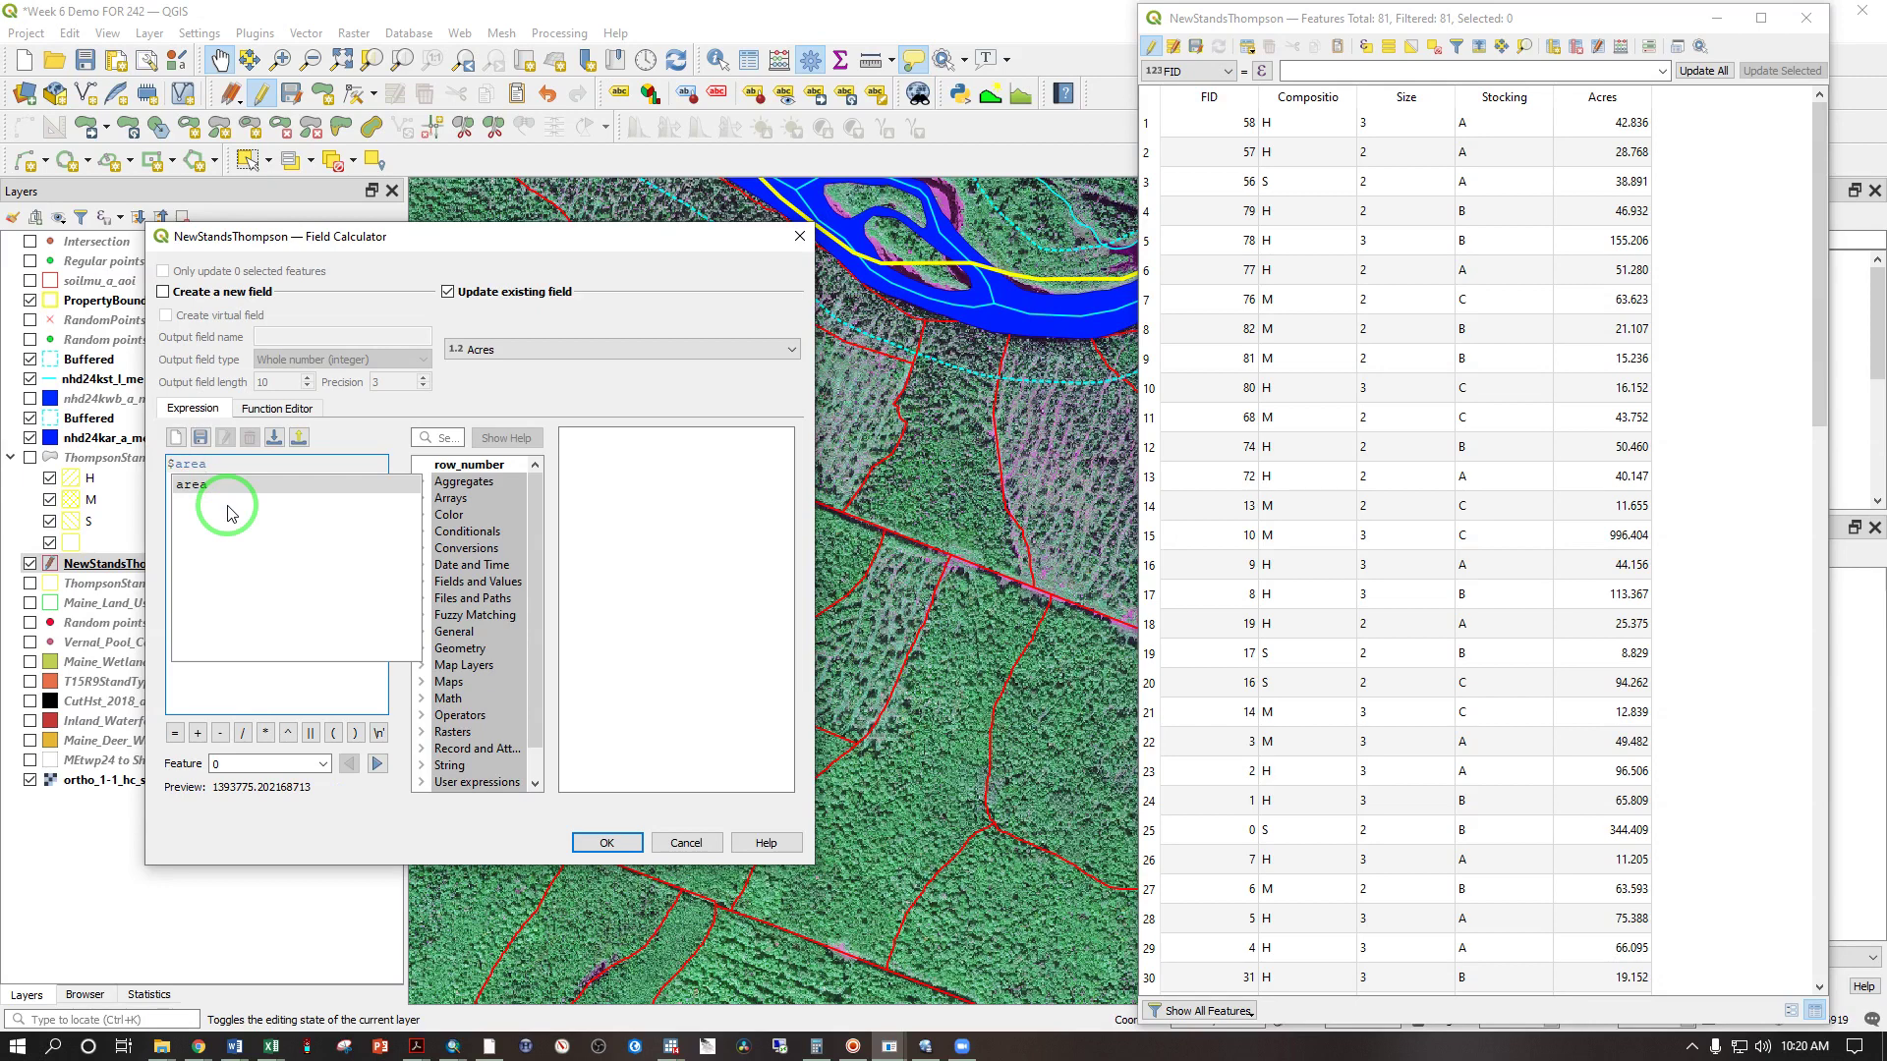
text(*)
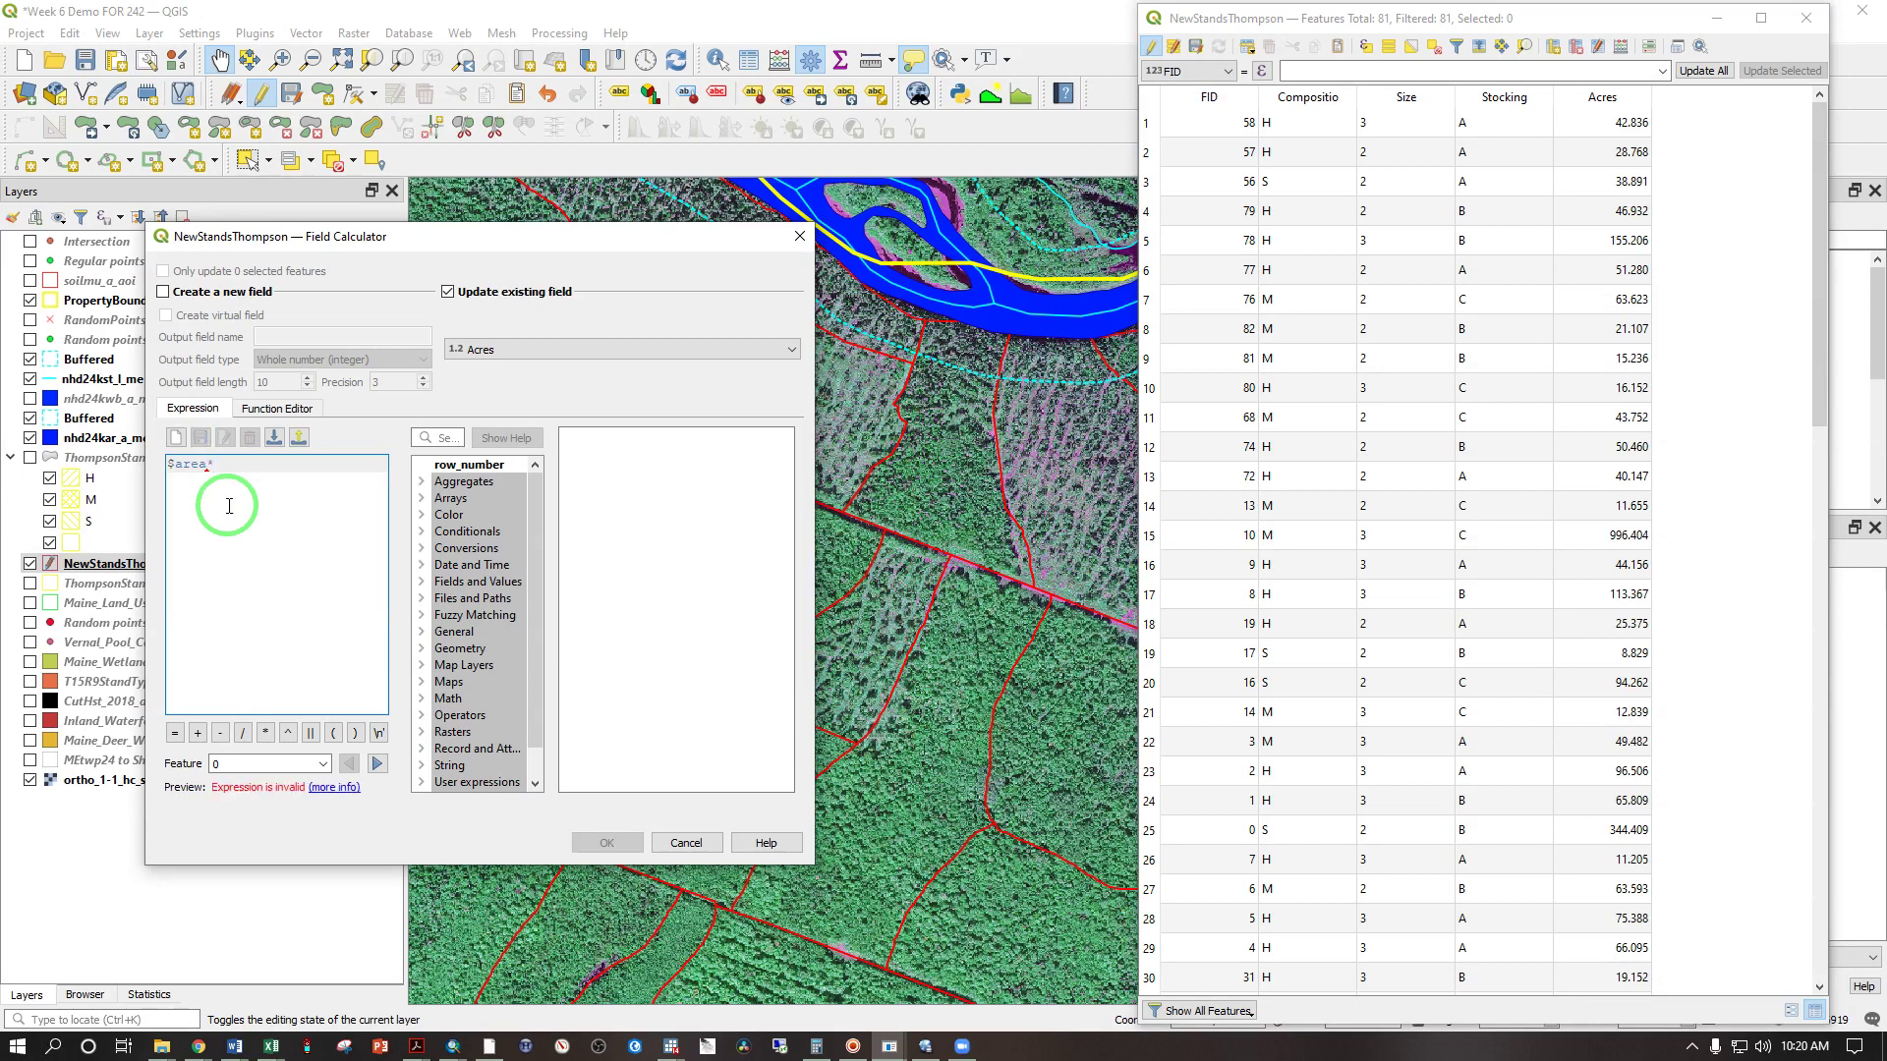
text(0.000247105)
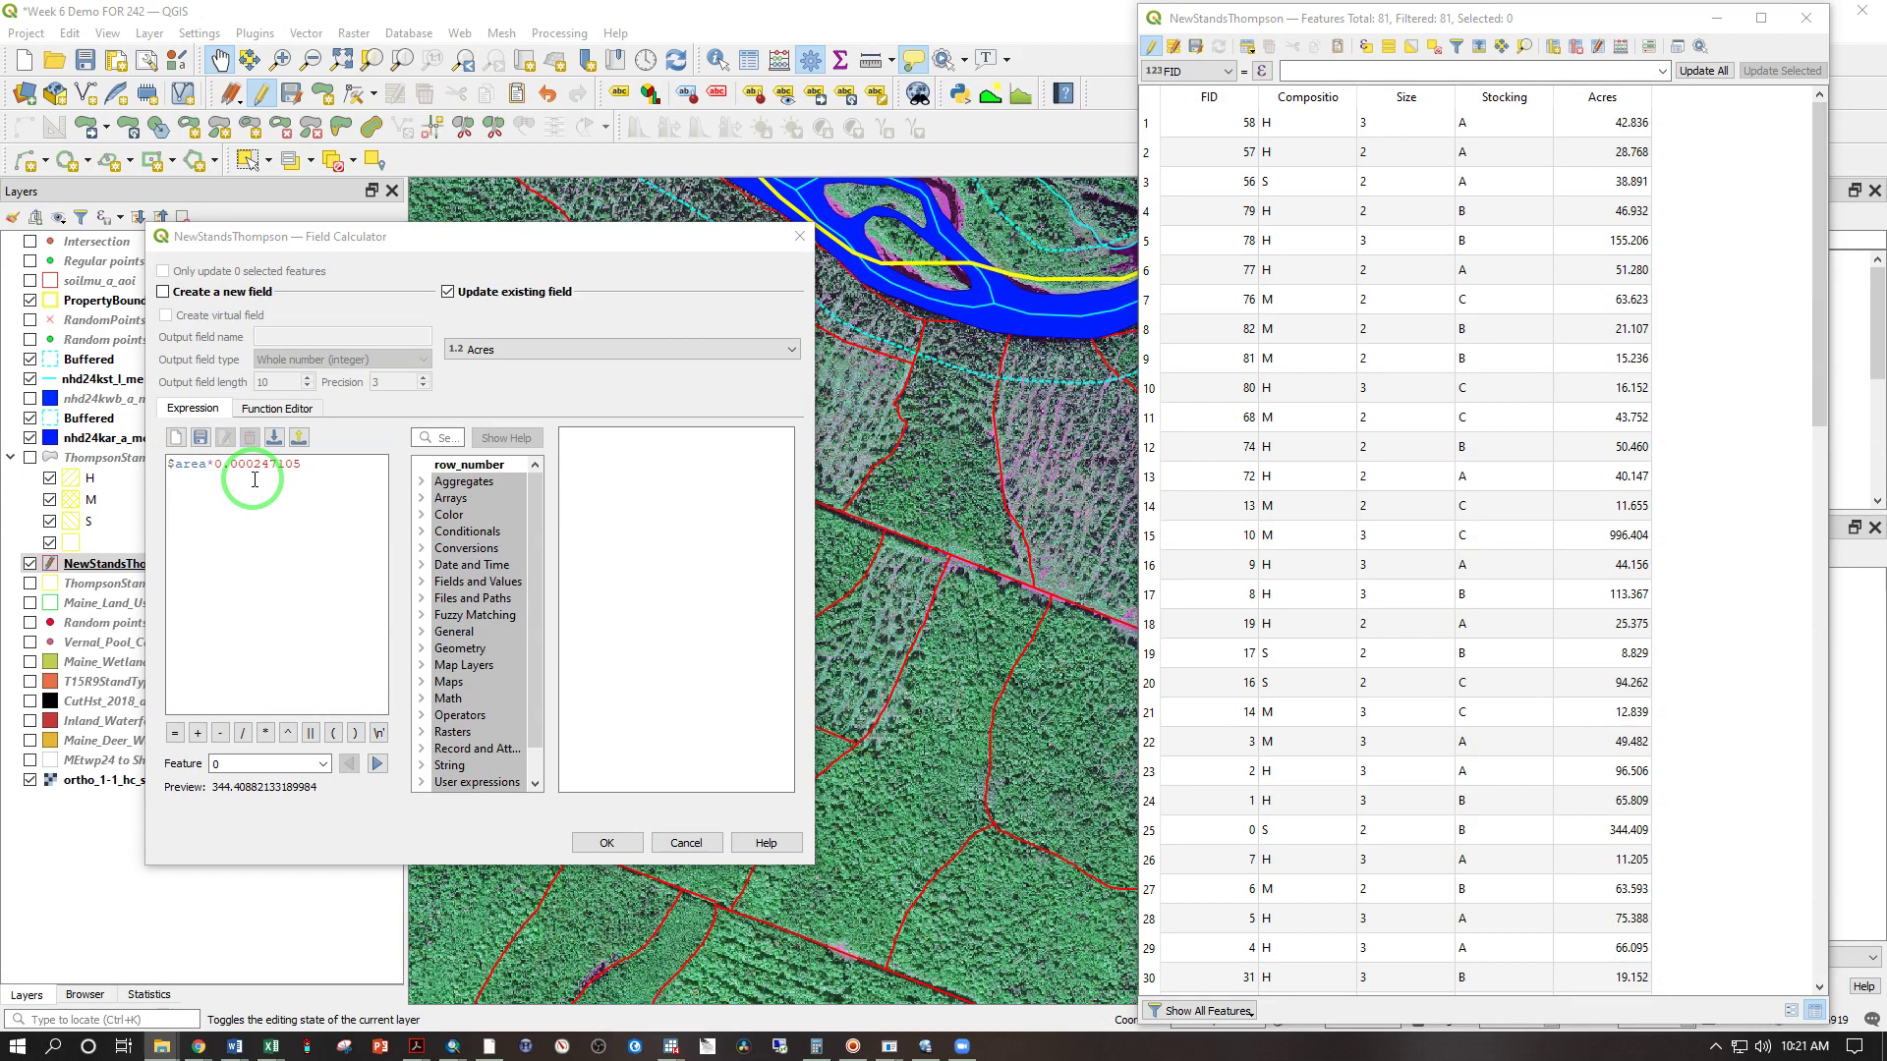
scroll(1375, 767, down, 9)
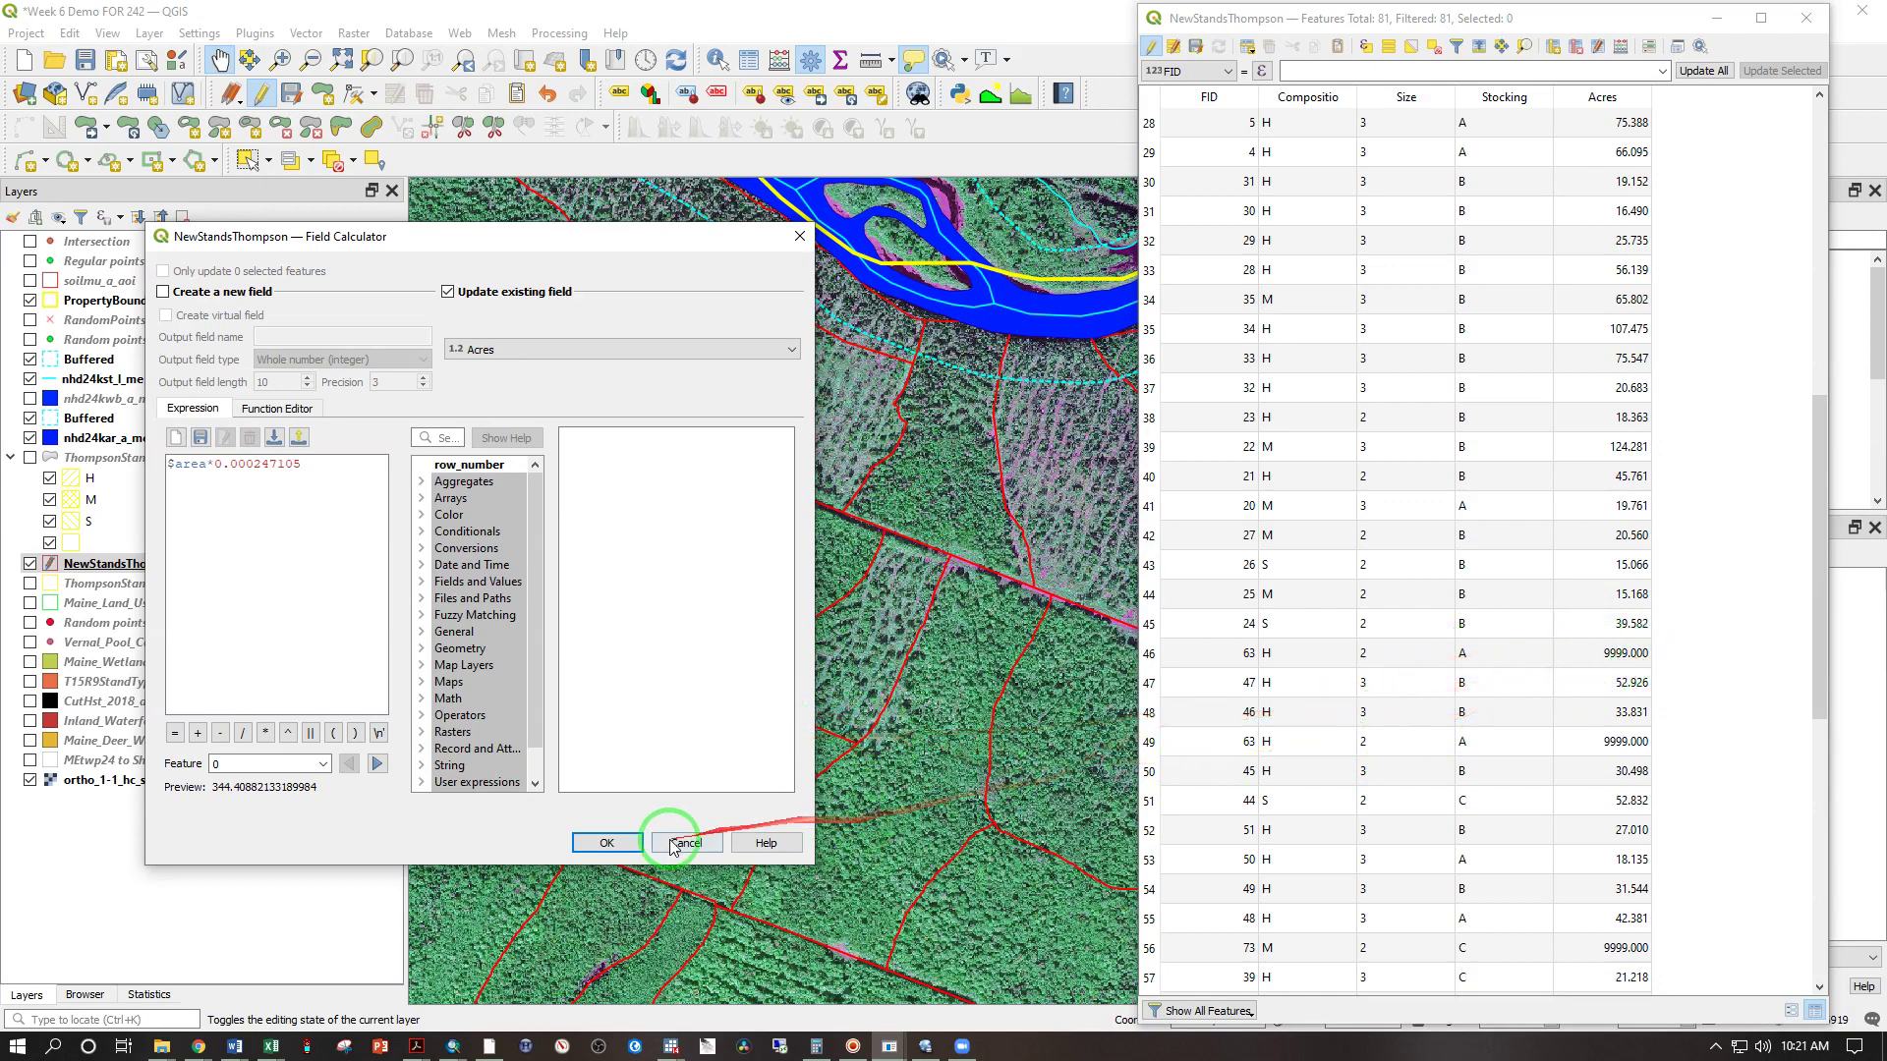
click(610, 843)
Sort the attribute table by FID and review the recalculated Acres values of the stands
click(1356, 737)
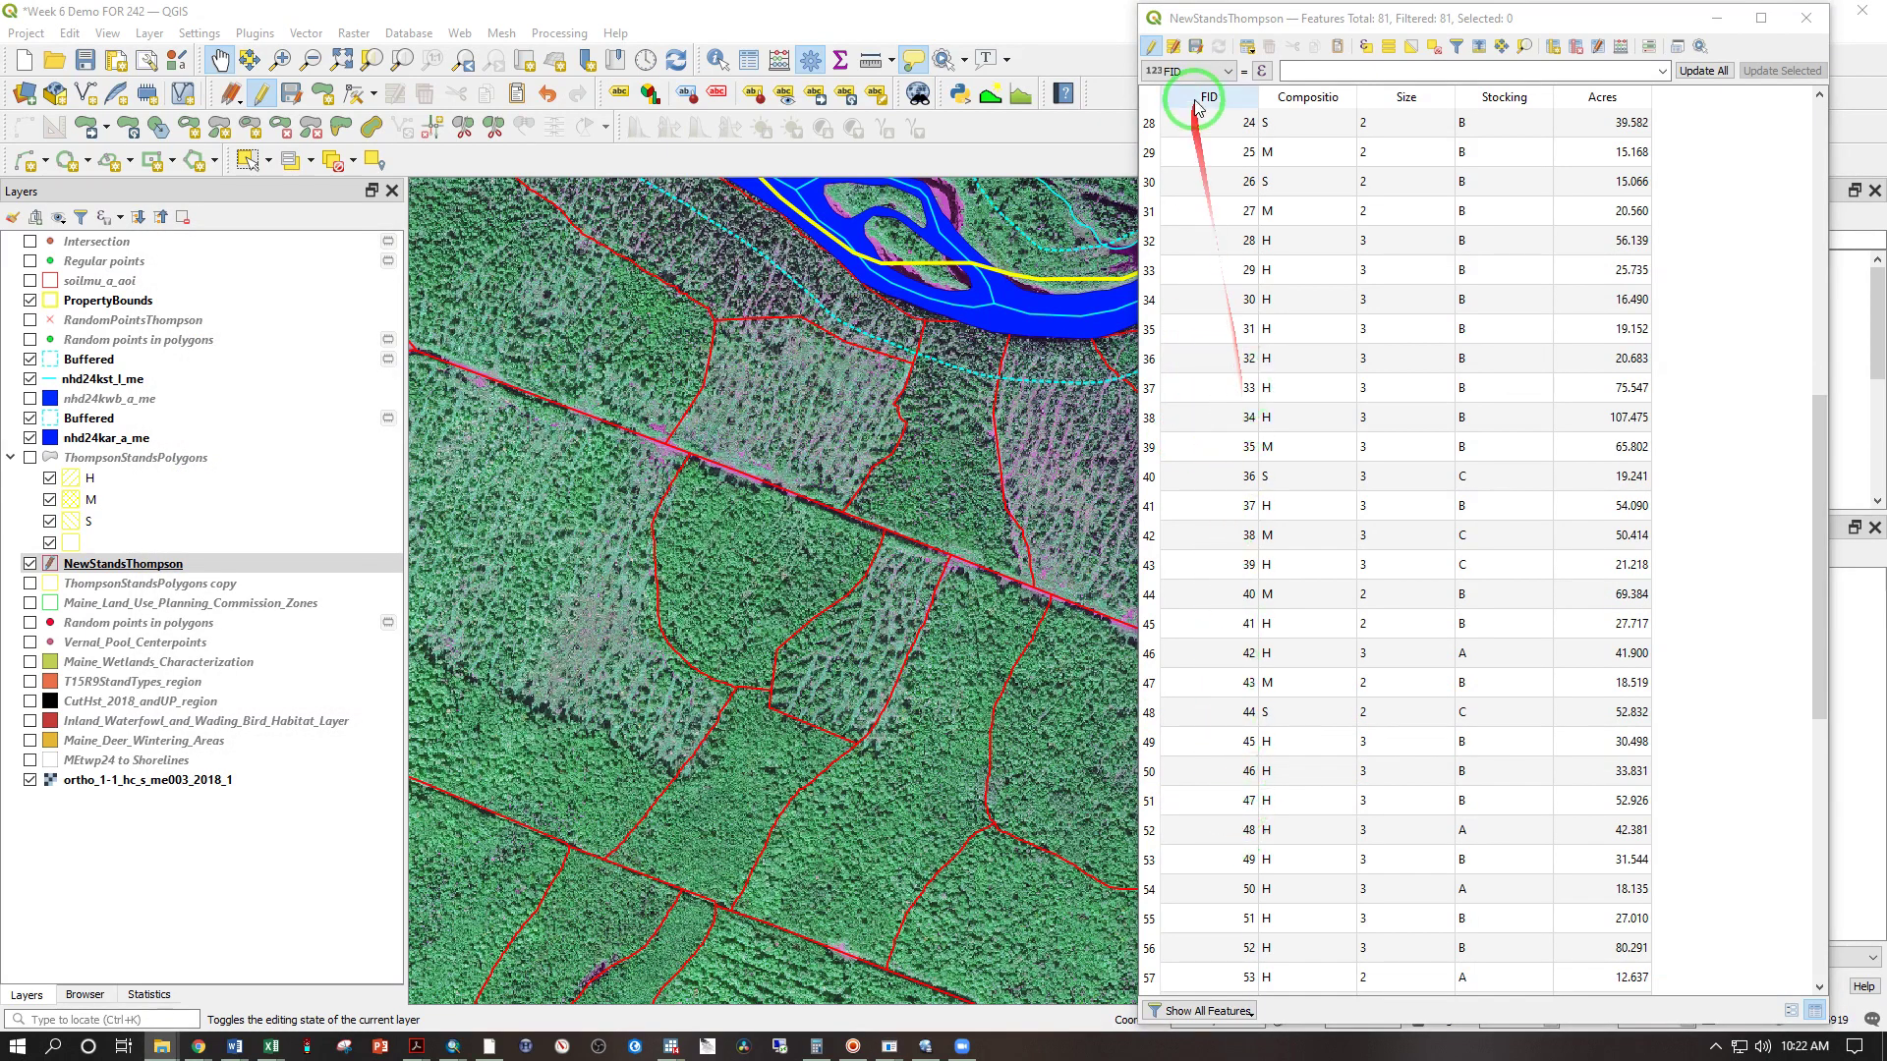
scroll(1192, 530, down, 5)
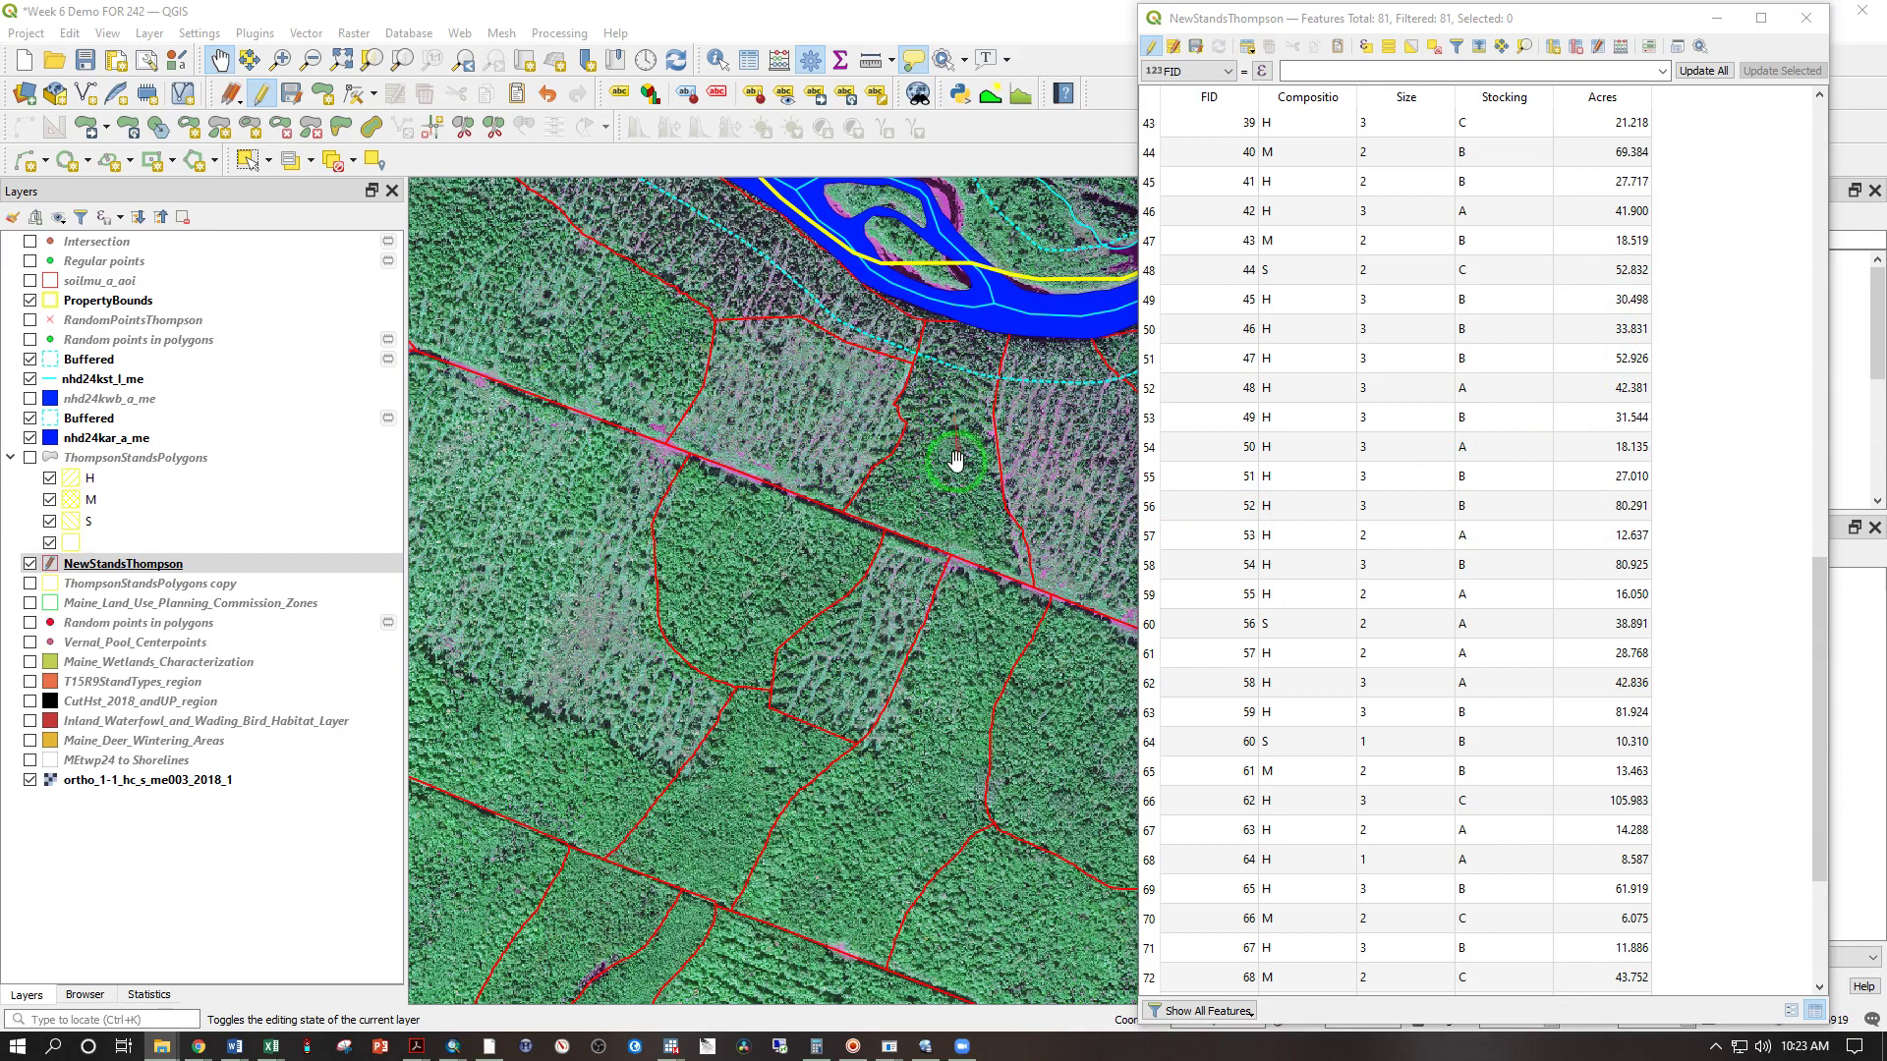
mouse_move(951, 457)
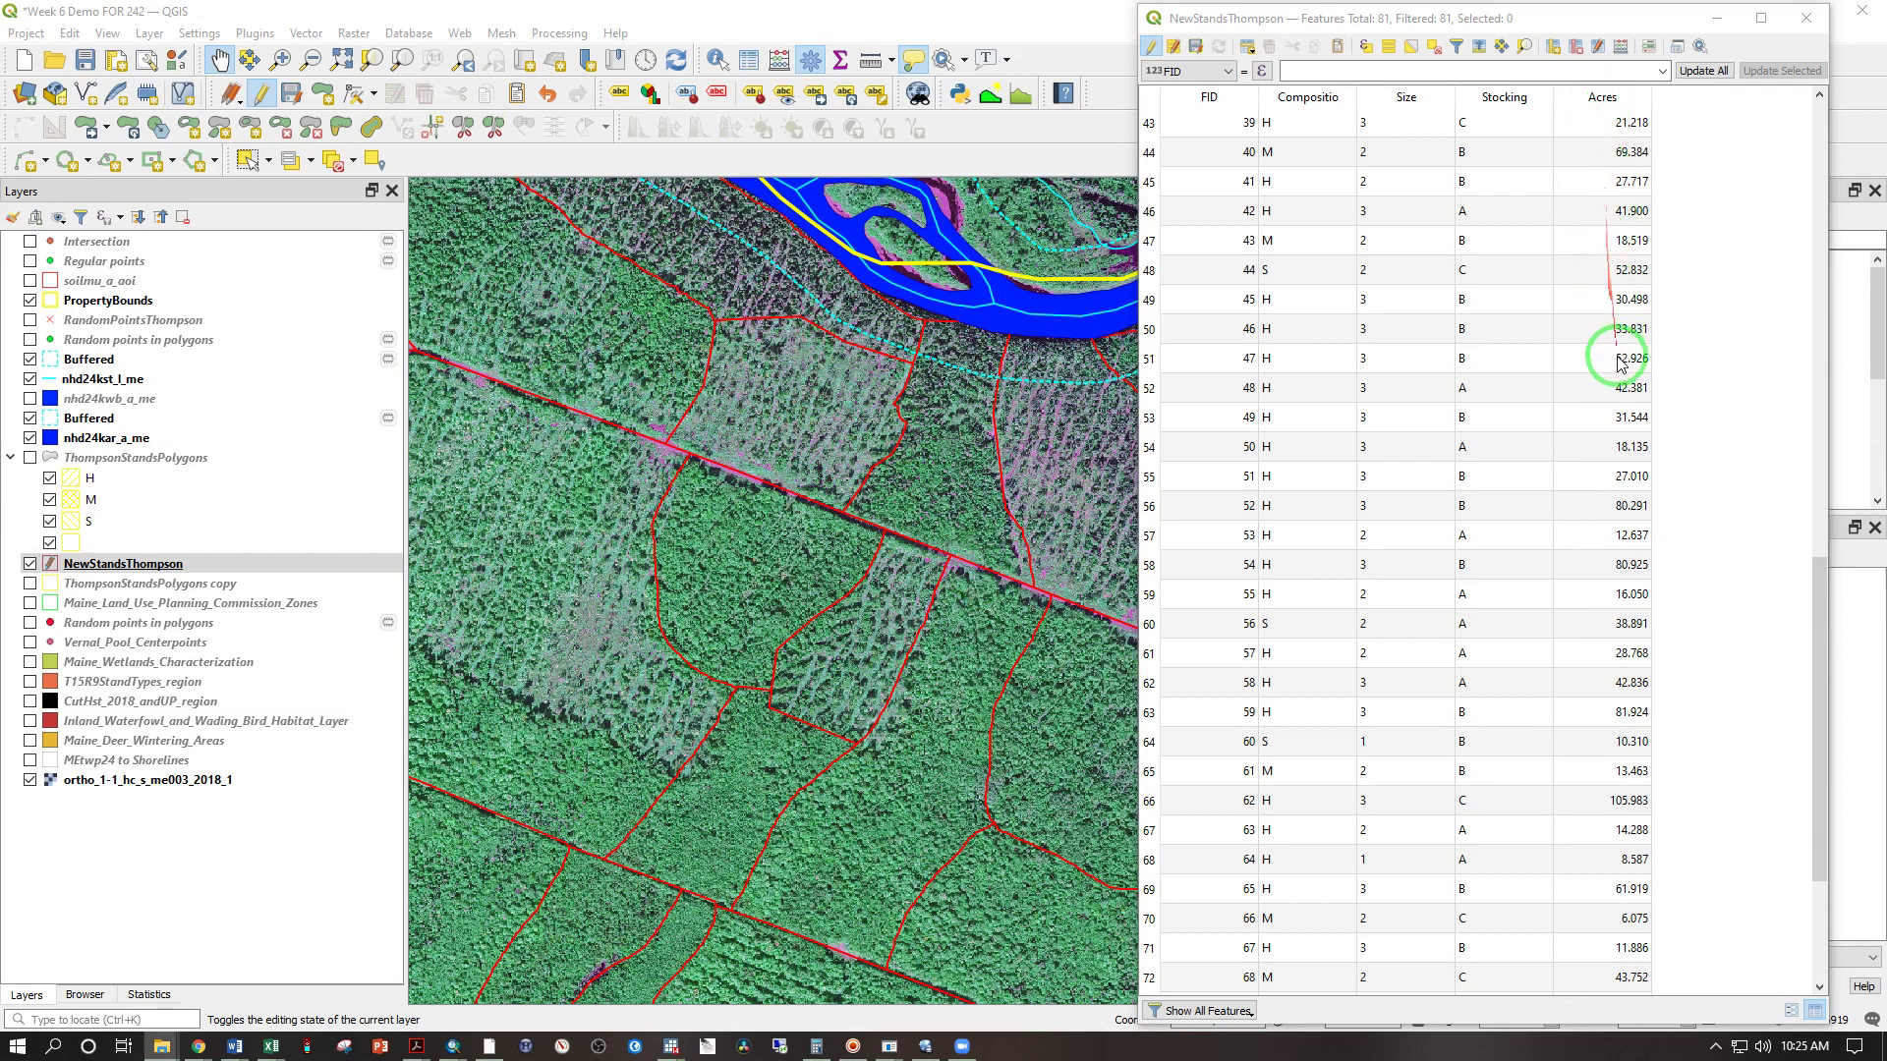
drag(1626, 520, 1378, 671)
drag(1017, 481, 926, 411)
Save the edits to the NewStandsThompson layer and turn off its editing mode
click(83, 565)
right_click(76, 568)
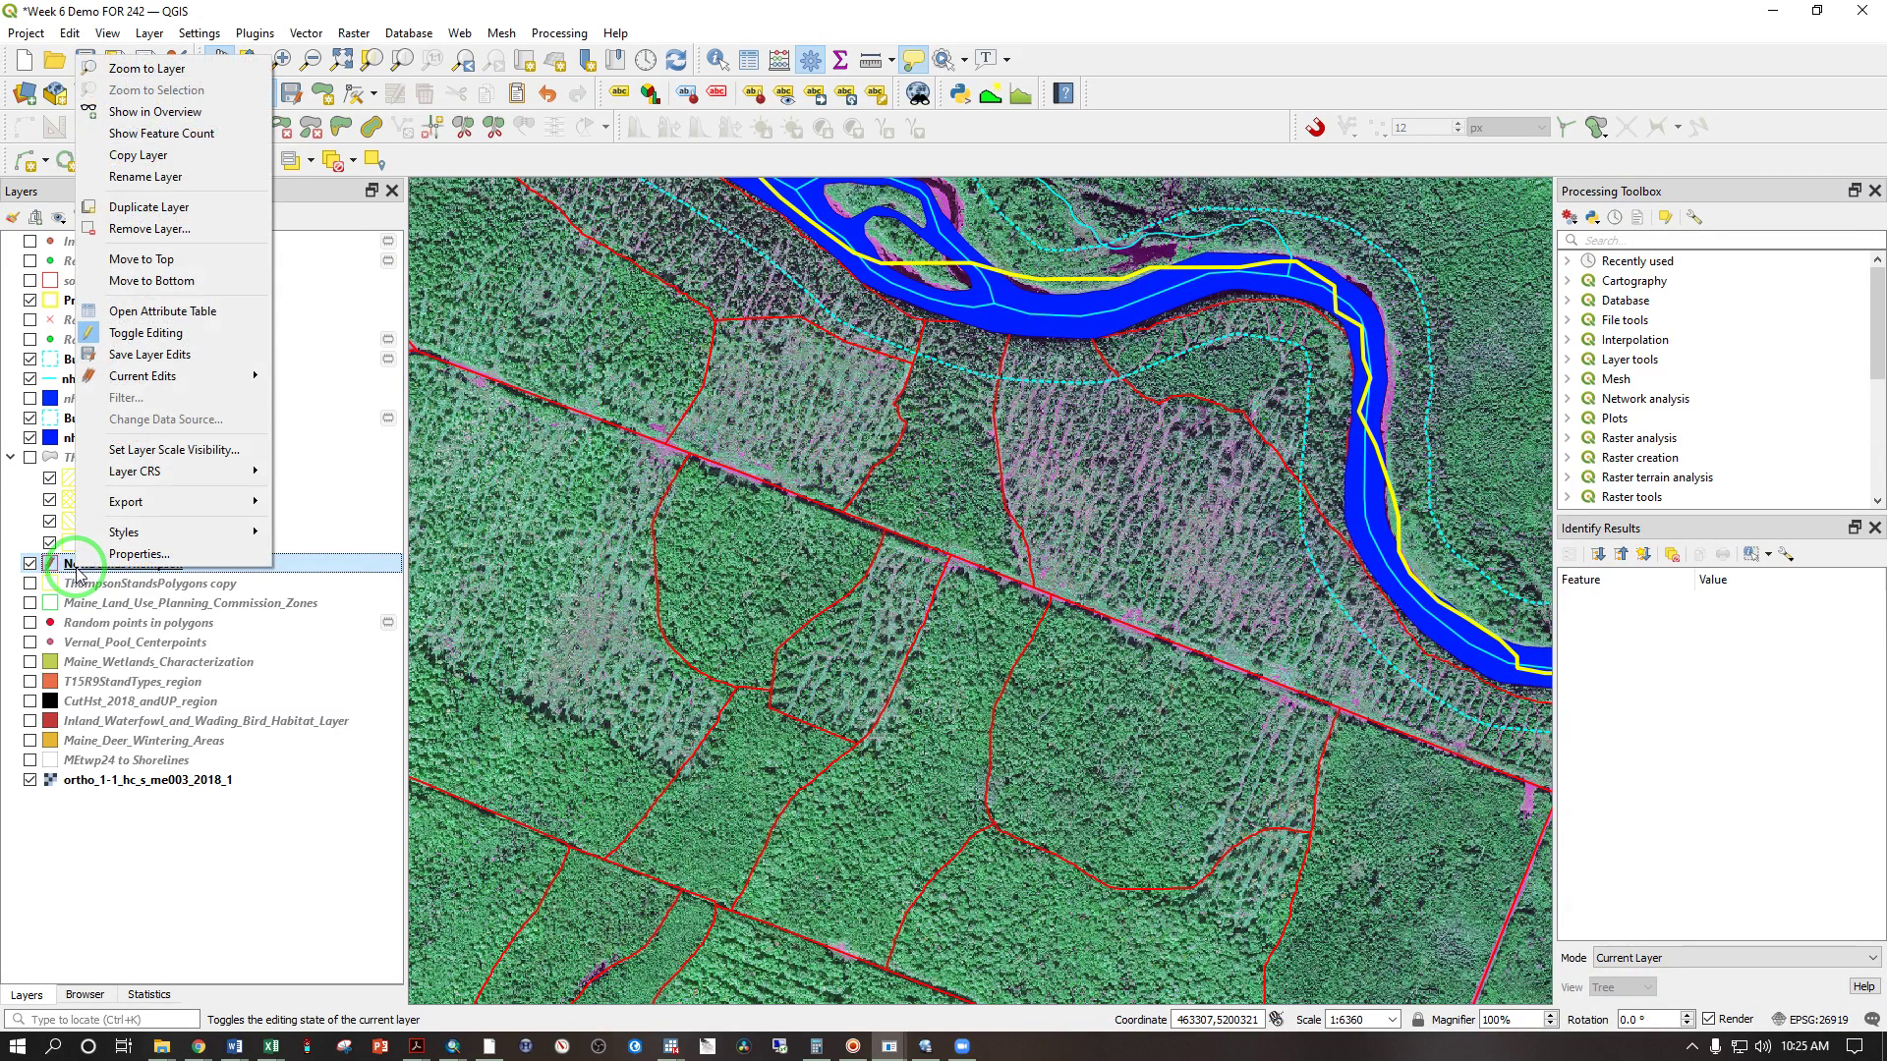
click(138, 332)
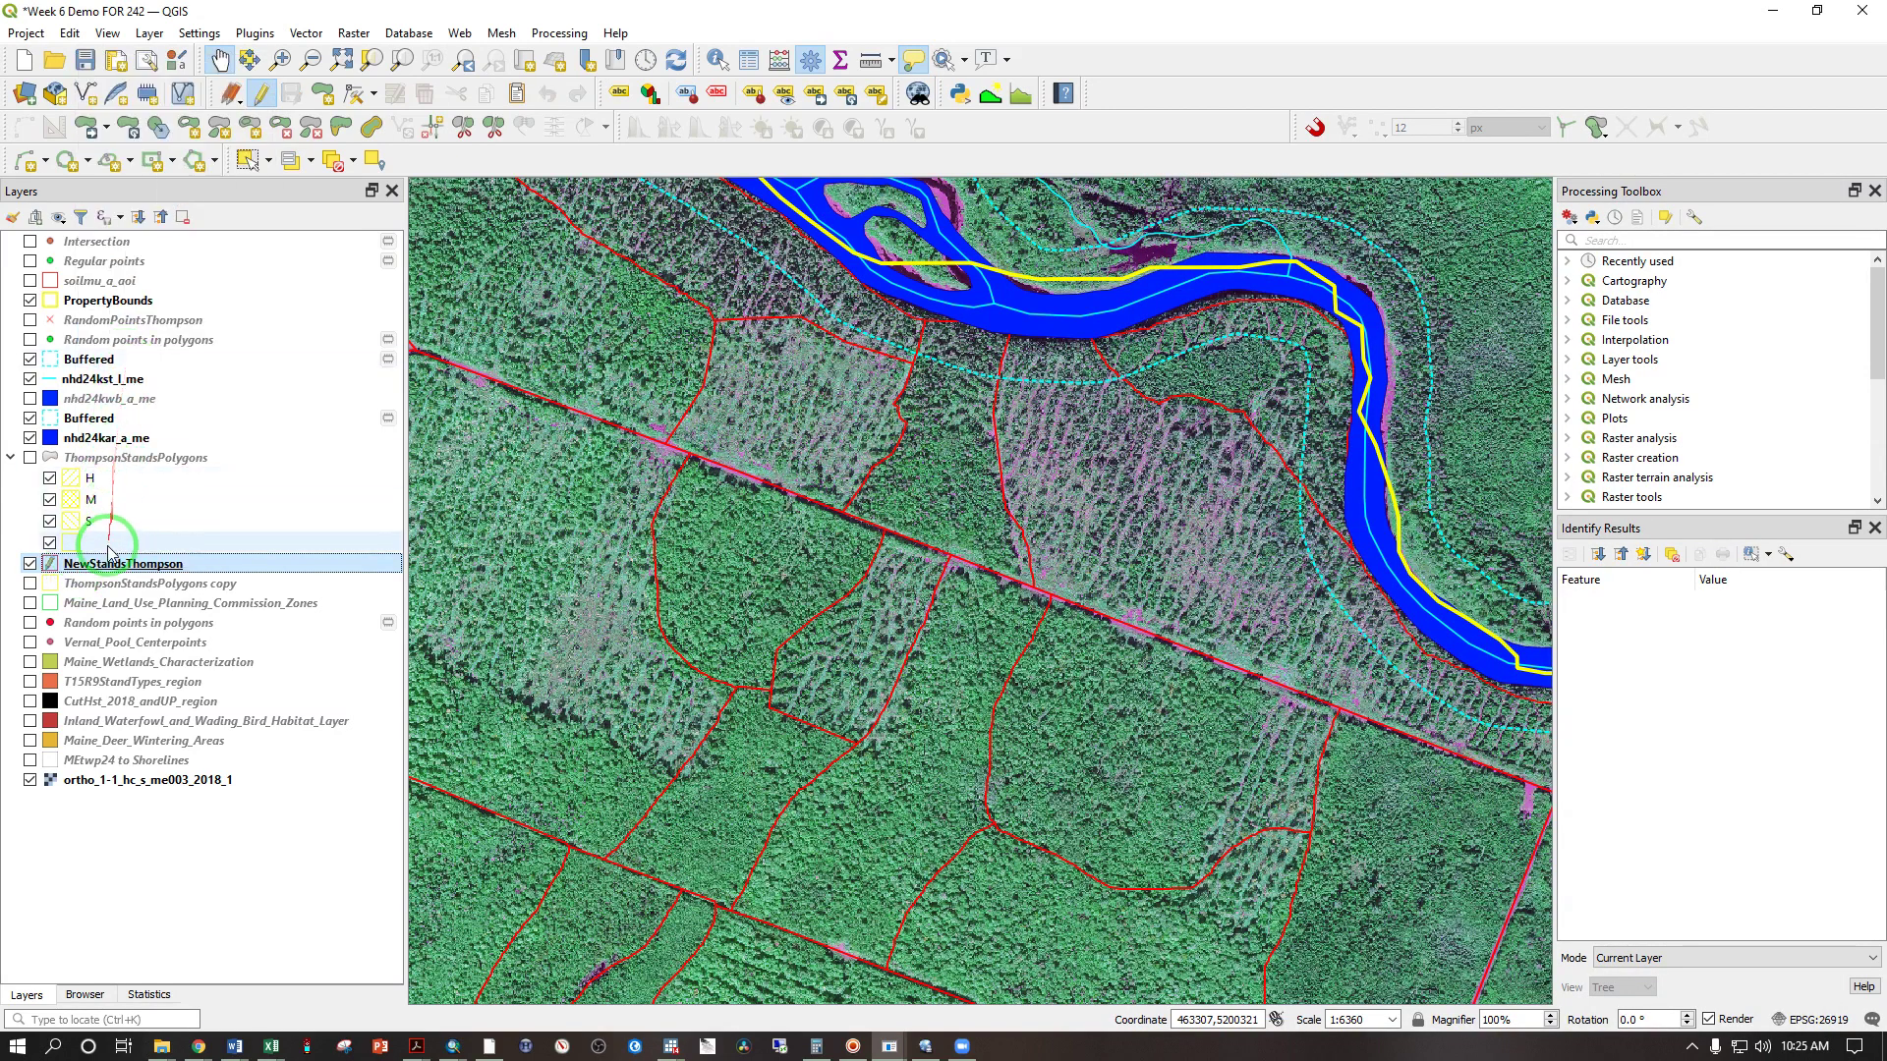
right_click(103, 563)
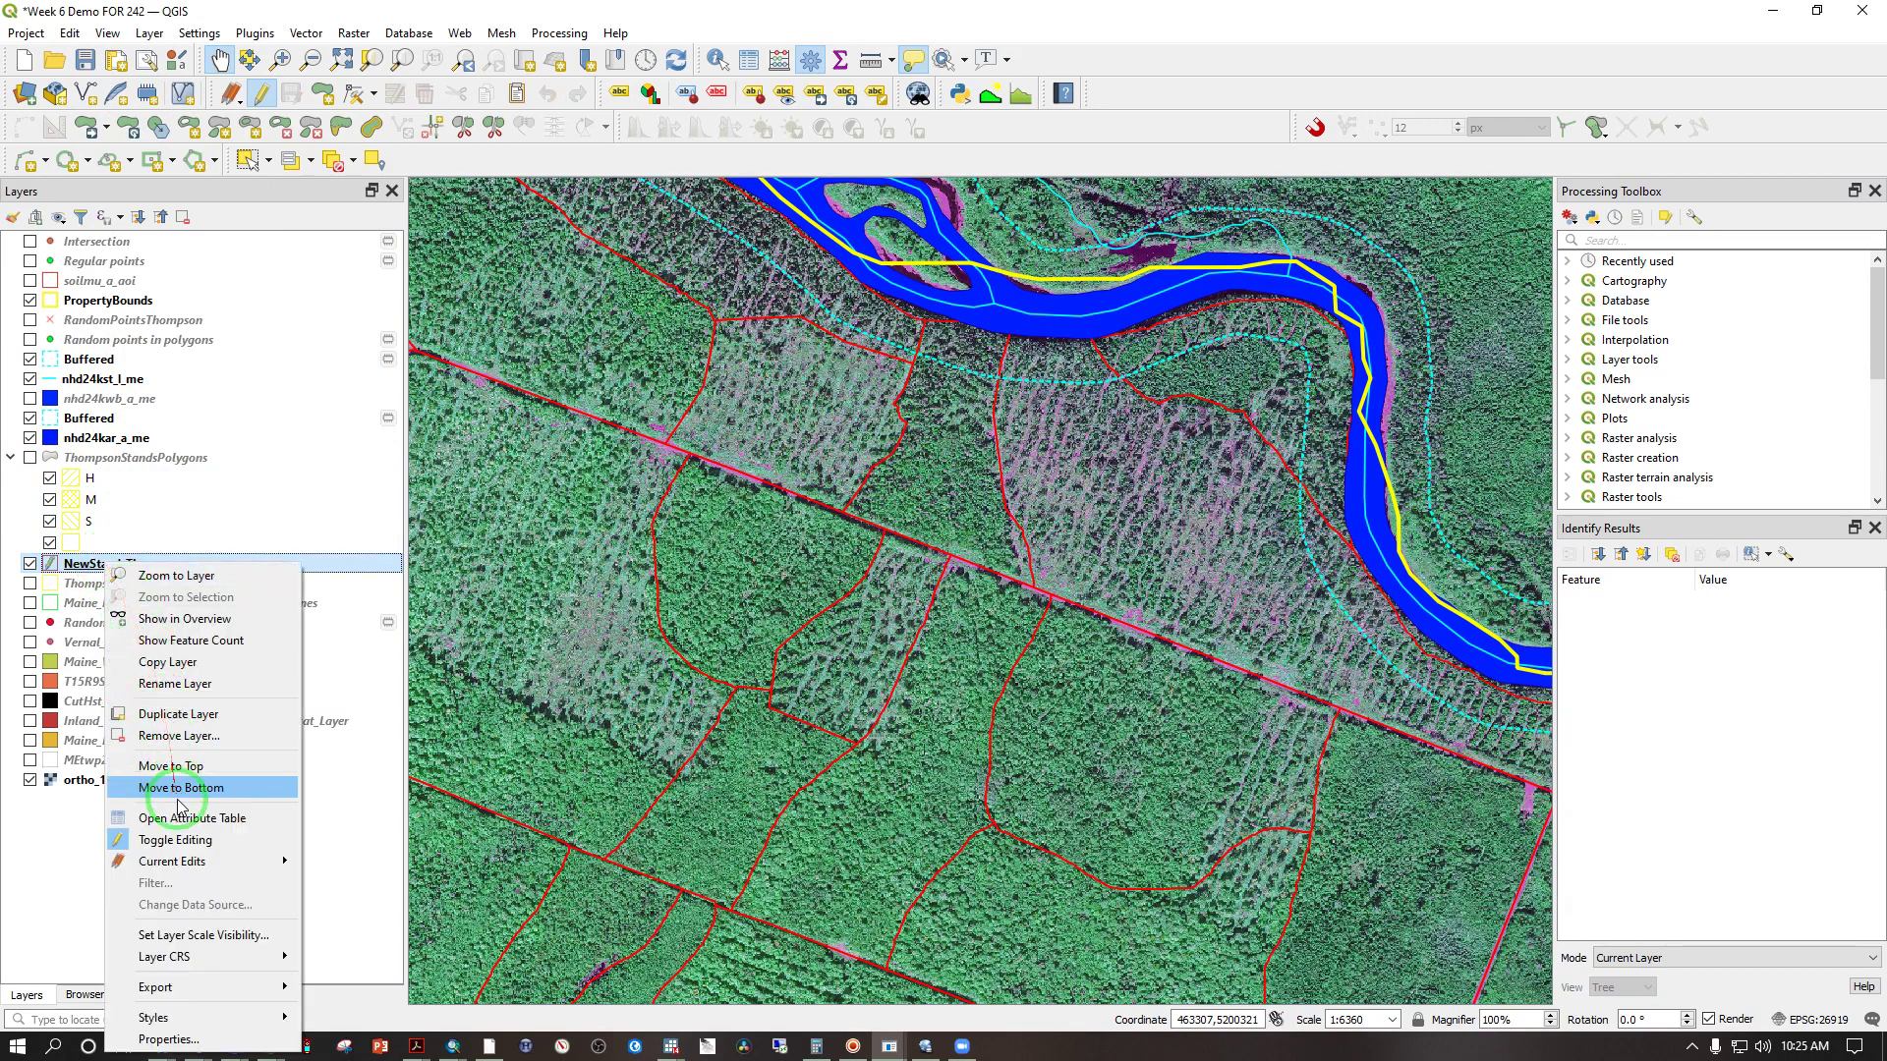
click(169, 841)
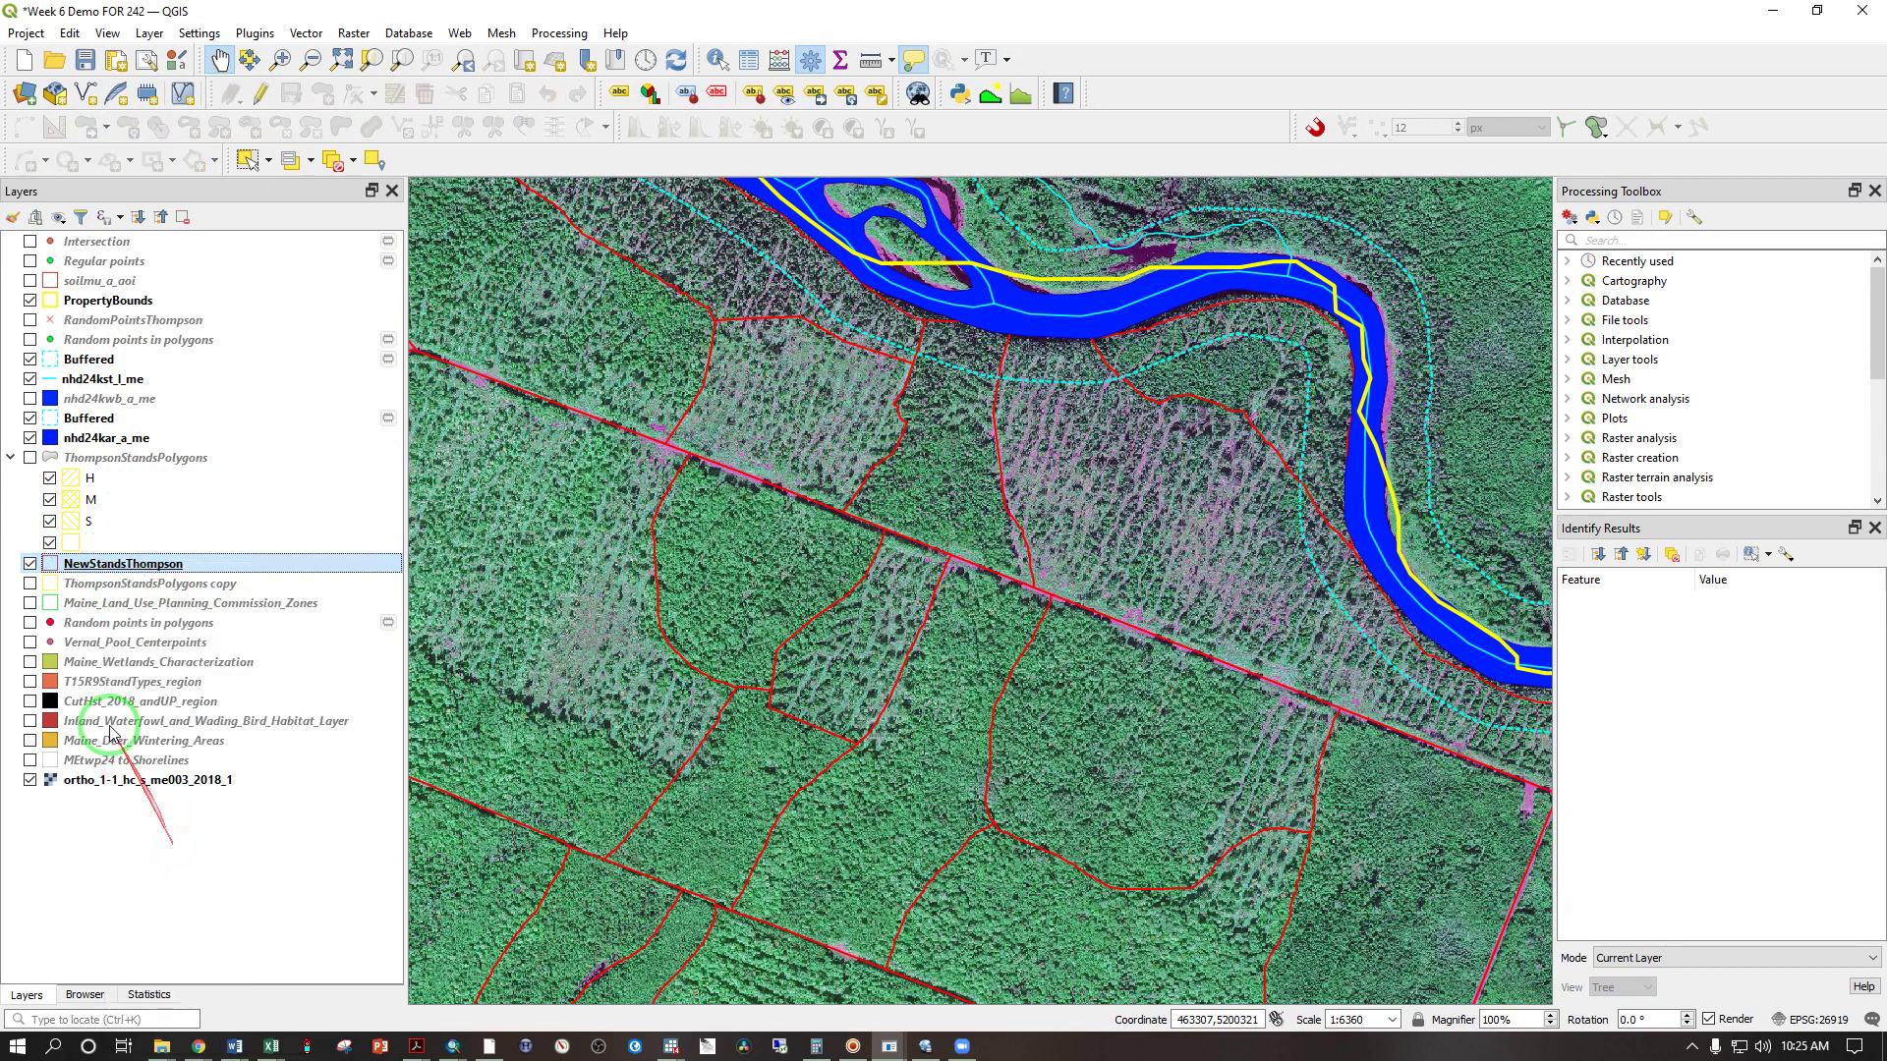
Show the ThompsonStandsPolygons copy layer to compare its stand boundaries with the redrawn ones
click(29, 585)
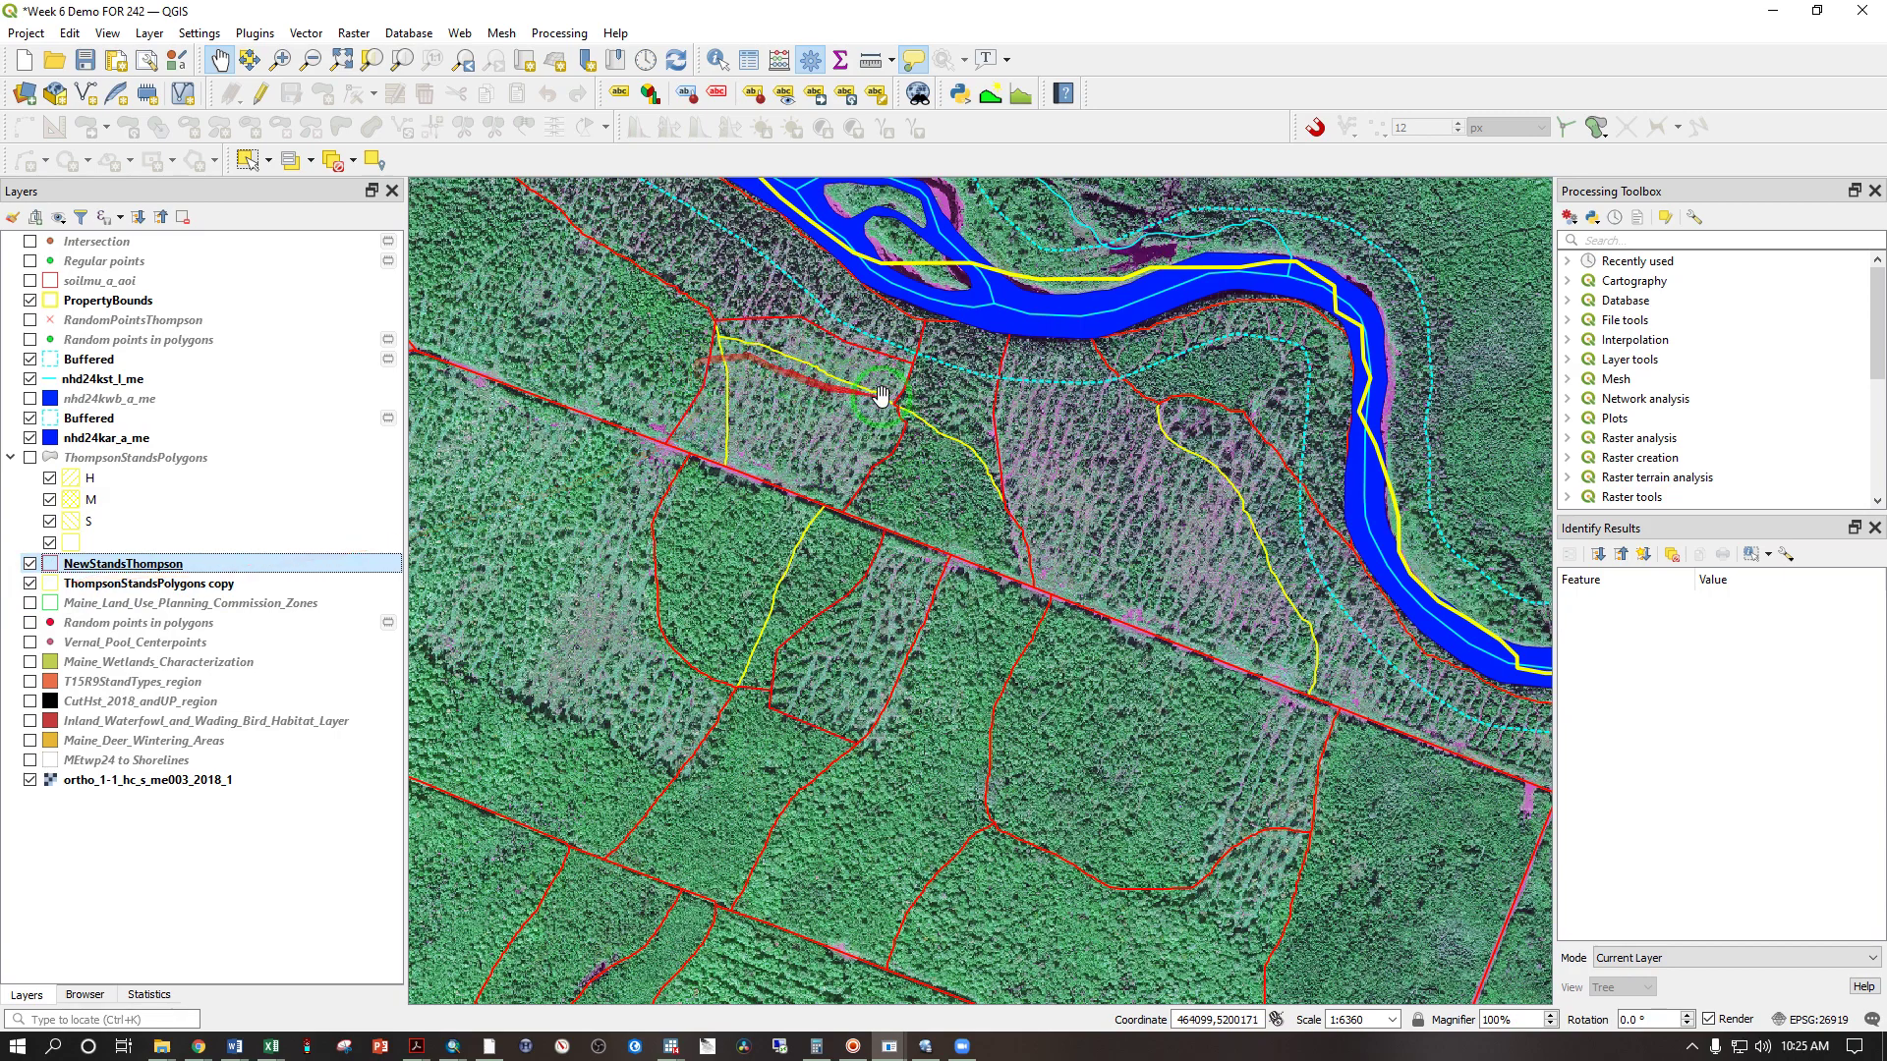